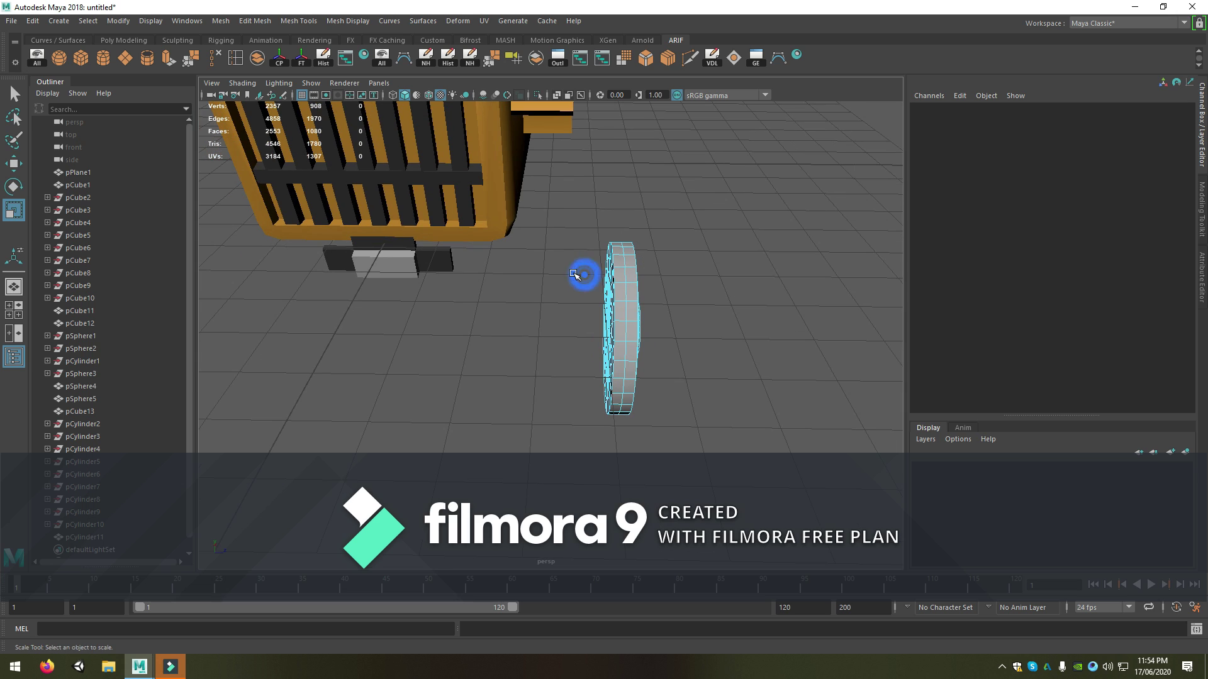
Delete a marquee-selected band of faces from the wheel cylinder pCylinder11
{"action": "mouse_move", "coordinate": [538, 221]}
{"action": "left_mouse_down"}
{"action": "mouse_move", "coordinate": [610, 495]}
{"action": "mouse_move", "coordinate": [625, 439]}
{"action": "mouse_move", "coordinate": [598, 444]}
{"action": "left_mouse_up"}
{"action": "left_click", "coordinate": [616, 482]}
{"action": "key", "text": "ctrl+z"}
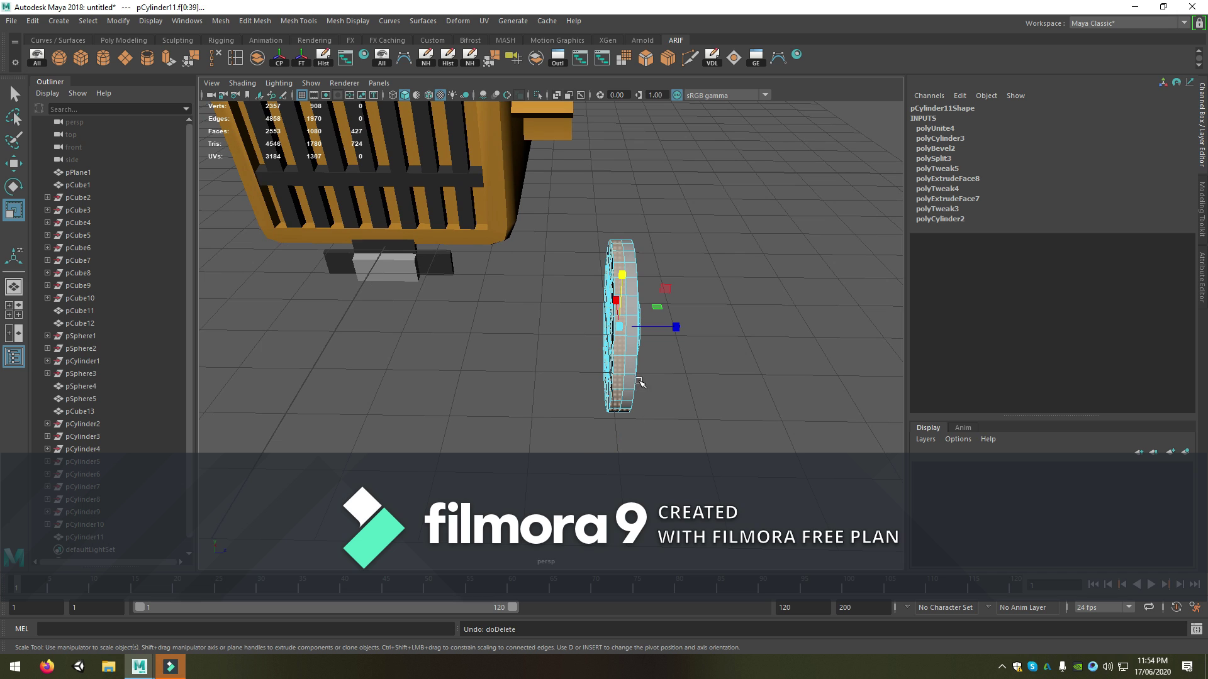
{"action": "left_click_drag", "start_coordinate": [639, 381], "coordinate": [616, 419], "text": "alt"}
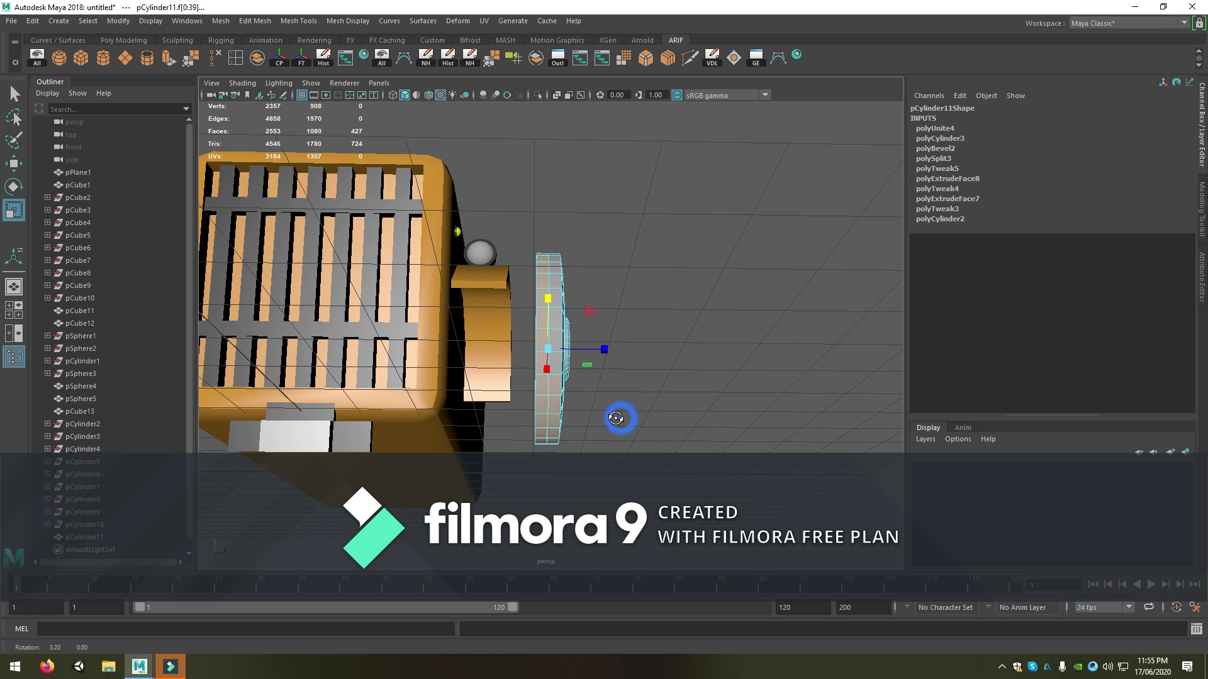
{"action": "left_click_drag", "start_coordinate": [394, 228], "coordinate": [543, 542]}
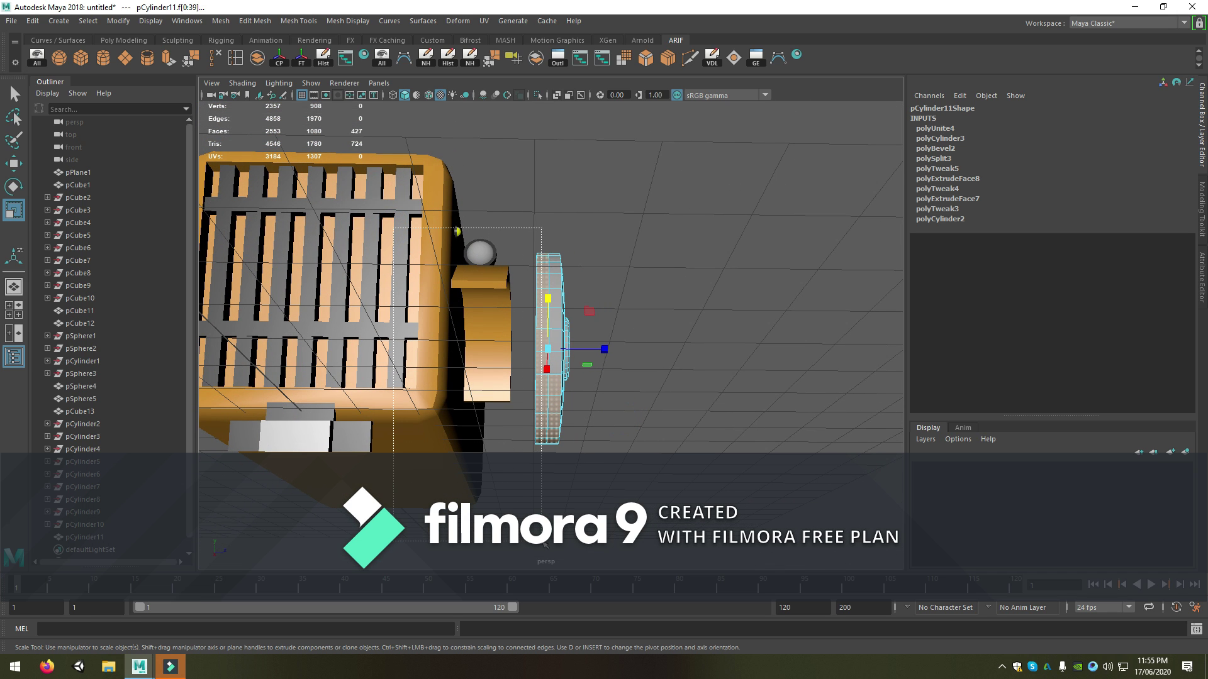
{"action": "key", "text": "Delete"}
{"action": "left_click_drag", "start_coordinate": [586, 467], "coordinate": [522, 367], "text": "alt"}
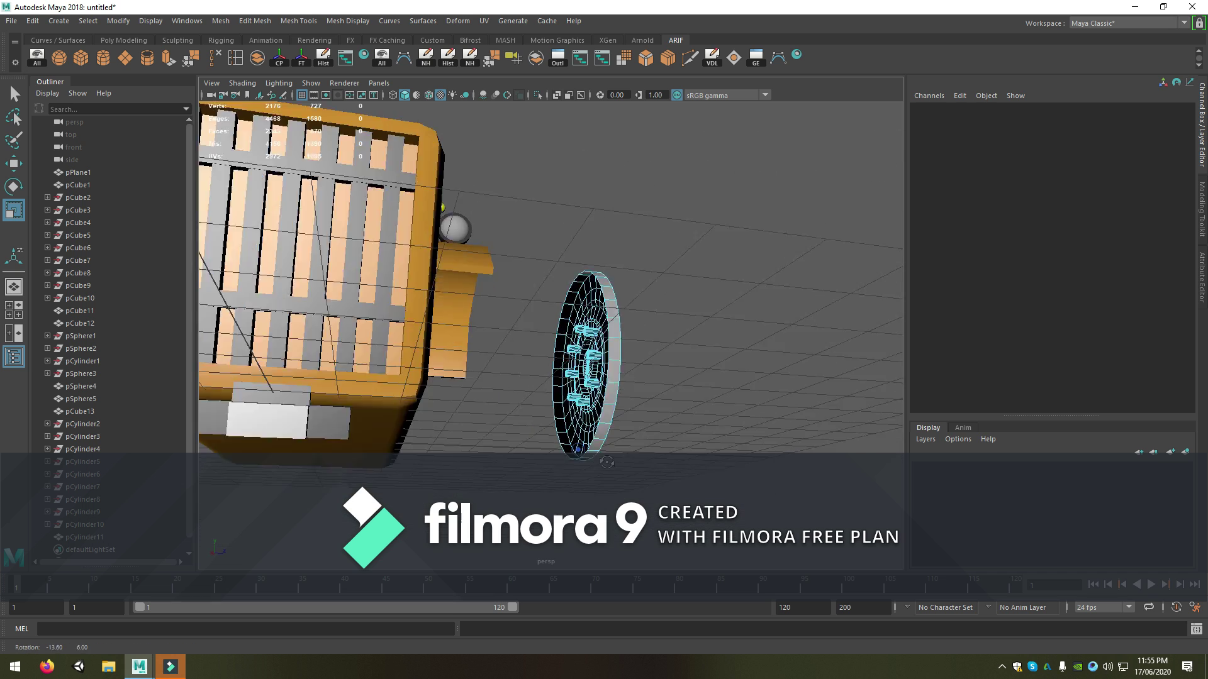
{"action": "right_click_drag", "start_coordinate": [523, 368], "coordinate": [534, 376]}
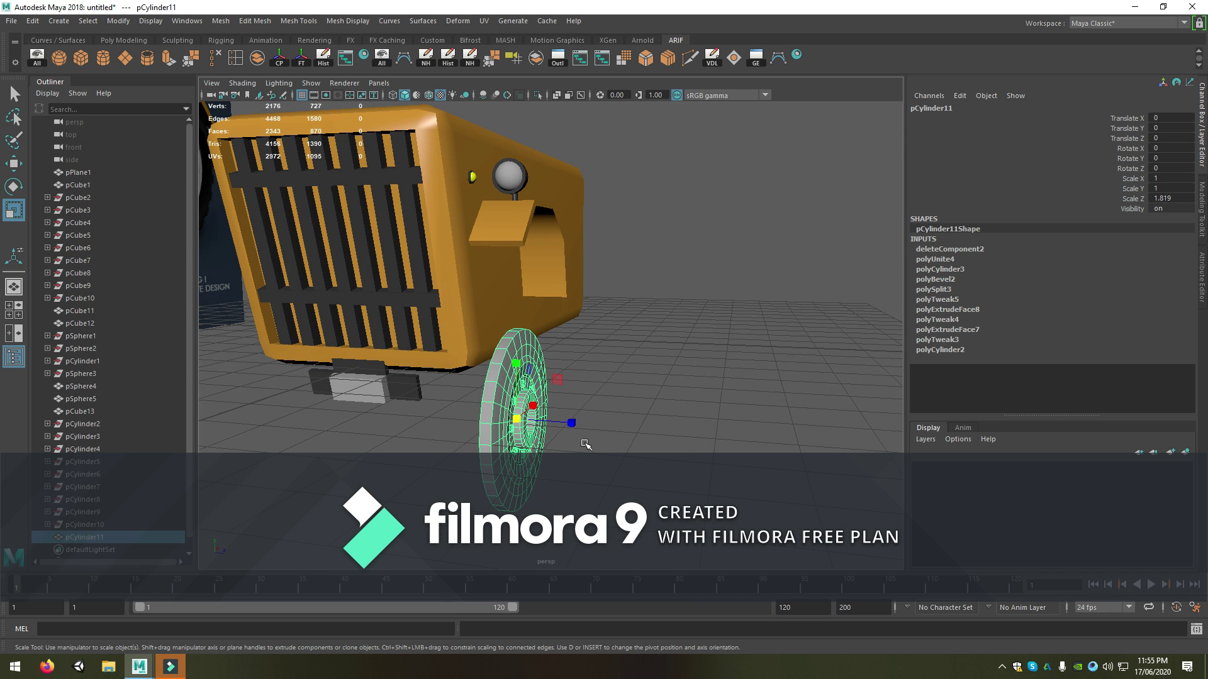
Scale pCylinder11 along Z to 2.964
{"action": "mouse_move", "coordinate": [573, 422]}
{"action": "left_mouse_down"}
{"action": "mouse_move", "coordinate": [599, 425]}
{"action": "mouse_move", "coordinate": [536, 416]}
{"action": "left_mouse_up"}
{"action": "scroll", "coordinate": [598, 426], "scroll_direction": "down", "scroll_amount": 5}
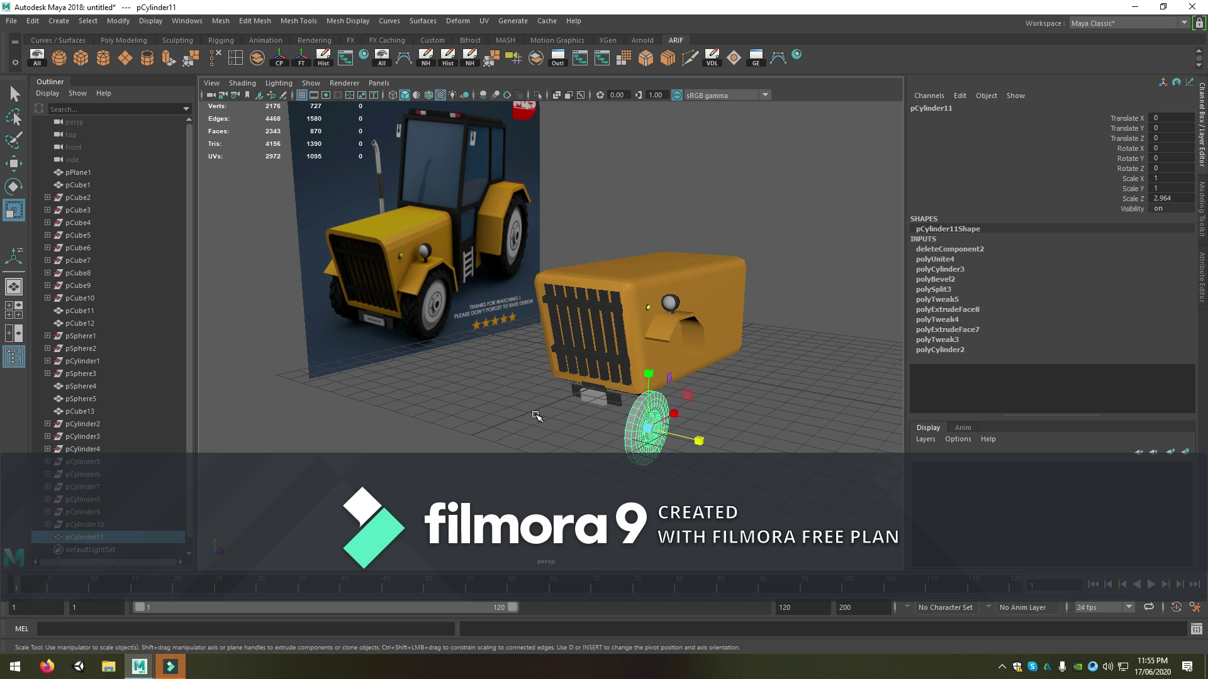
{"action": "scroll", "coordinate": [499, 357], "scroll_direction": "up", "scroll_amount": 2}
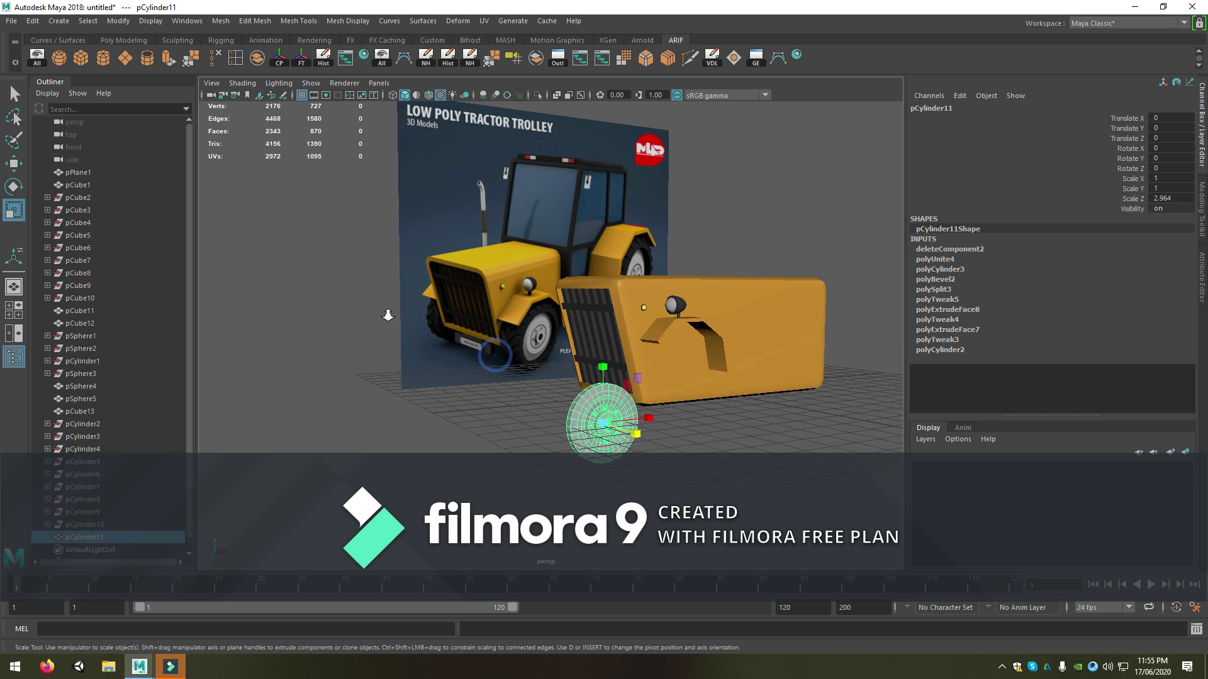
{"action": "scroll", "coordinate": [501, 364], "scroll_direction": "up", "scroll_amount": 2}
{"action": "scroll", "coordinate": [504, 373], "scroll_direction": "up", "scroll_amount": 1}
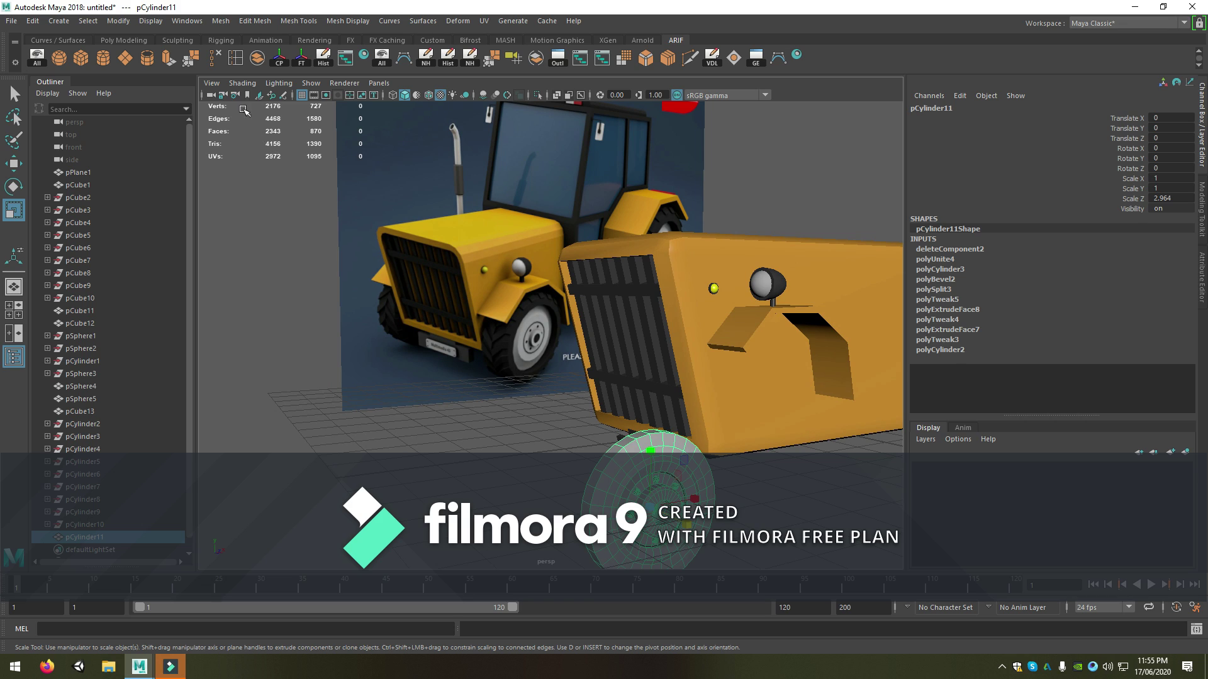
Create pPipe1 rotated 90° on X, placed at X -8.17, Z 2.091 beside the front wheel
{"action": "left_click", "coordinate": [143, 62]}
{"action": "mouse_move", "coordinate": [604, 352]}
{"action": "left_mouse_down", "text": "alt"}
{"action": "mouse_move", "coordinate": [699, 351]}
{"action": "mouse_move", "coordinate": [458, 408]}
{"action": "left_mouse_up", "text": "alt"}
{"action": "key", "text": "w"}
{"action": "key", "text": "e"}
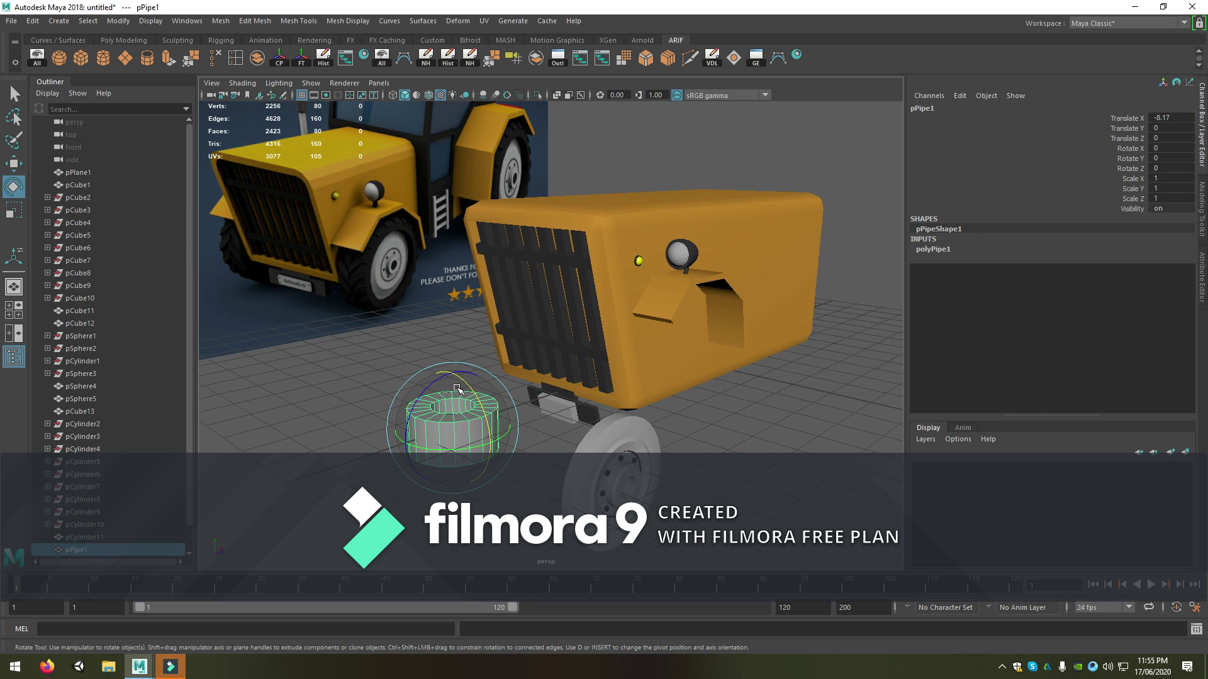
{"action": "left_click_drag", "start_coordinate": [457, 388], "coordinate": [500, 449]}
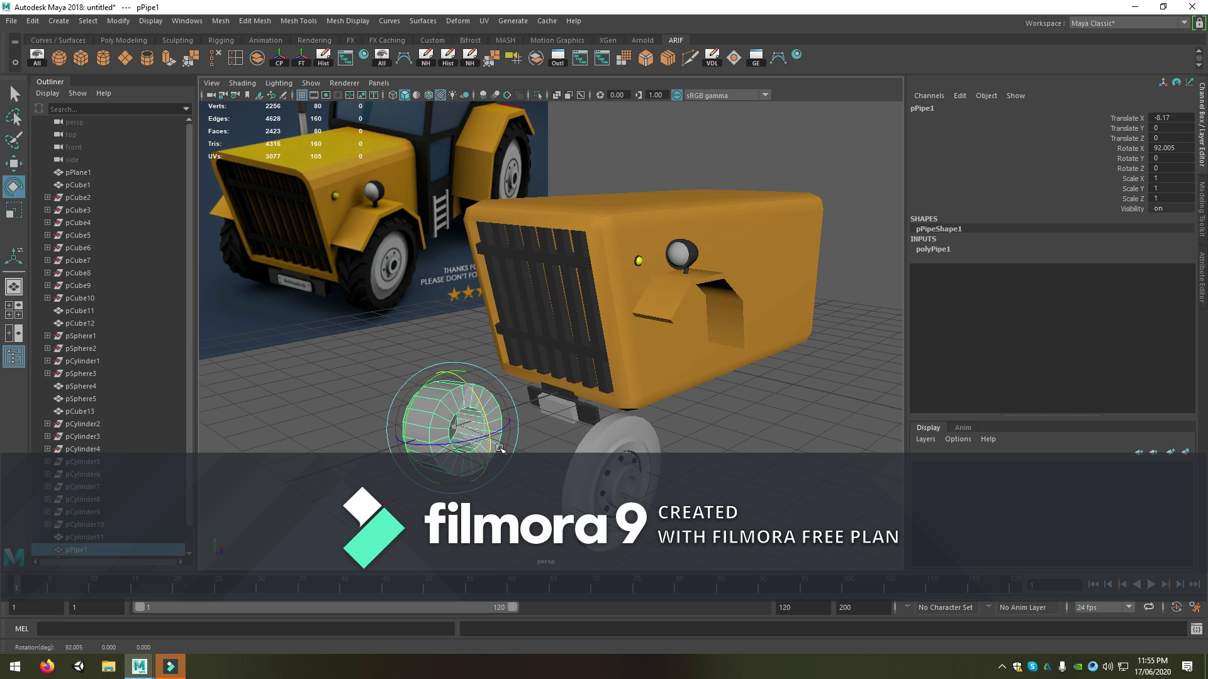
{"action": "key", "text": "ctrl+z"}
{"action": "key", "text": "ctrl+z"}
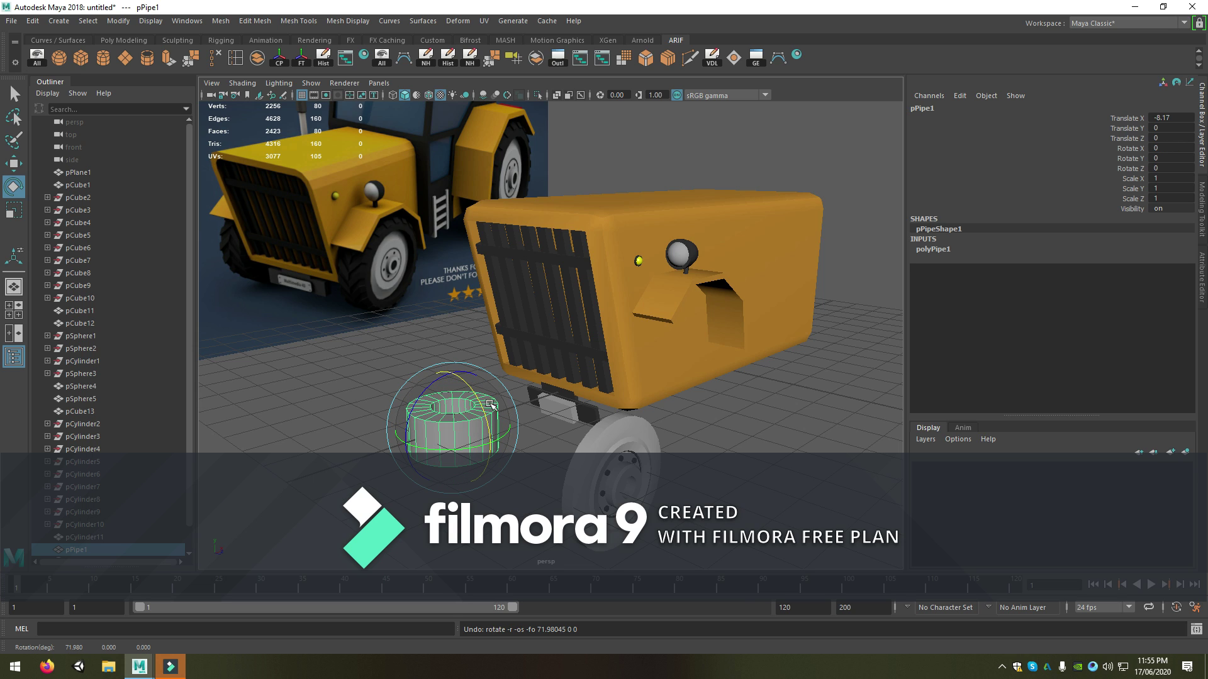
{"action": "left_click_drag", "start_coordinate": [490, 404], "coordinate": [507, 471]}
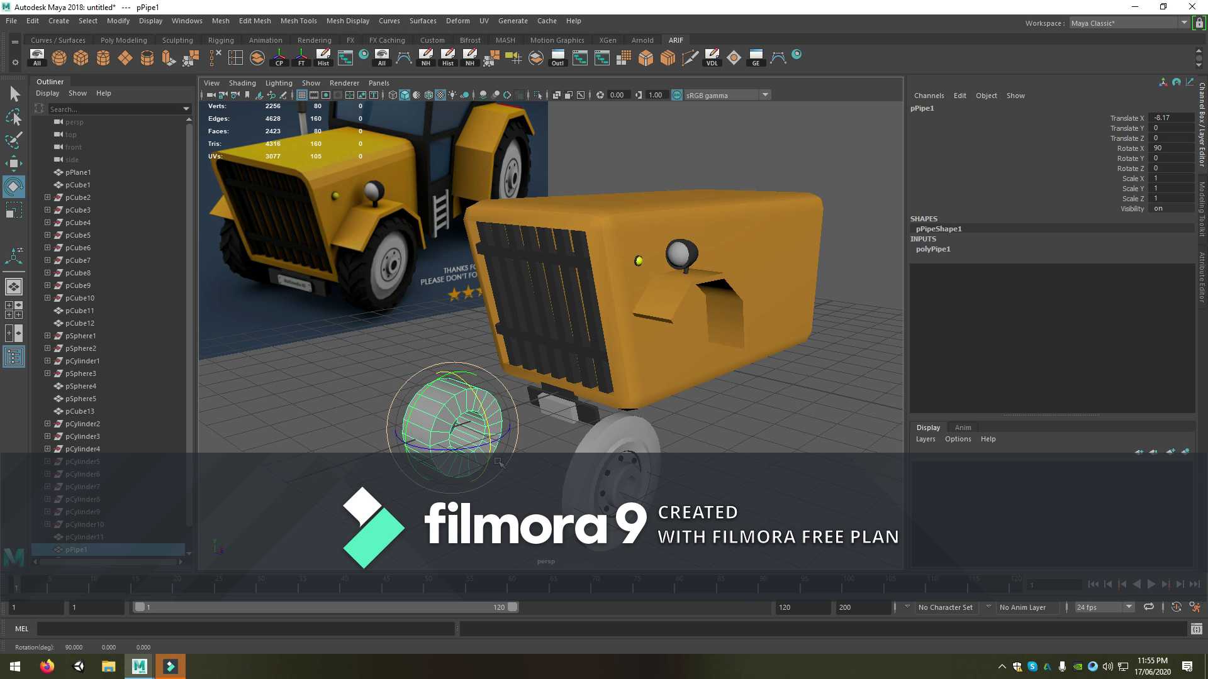
{"action": "key", "text": "w"}
{"action": "mouse_move", "coordinate": [487, 443]}
{"action": "left_mouse_down"}
{"action": "mouse_move", "coordinate": [544, 492]}
{"action": "mouse_move", "coordinate": [495, 415]}
{"action": "left_mouse_up"}
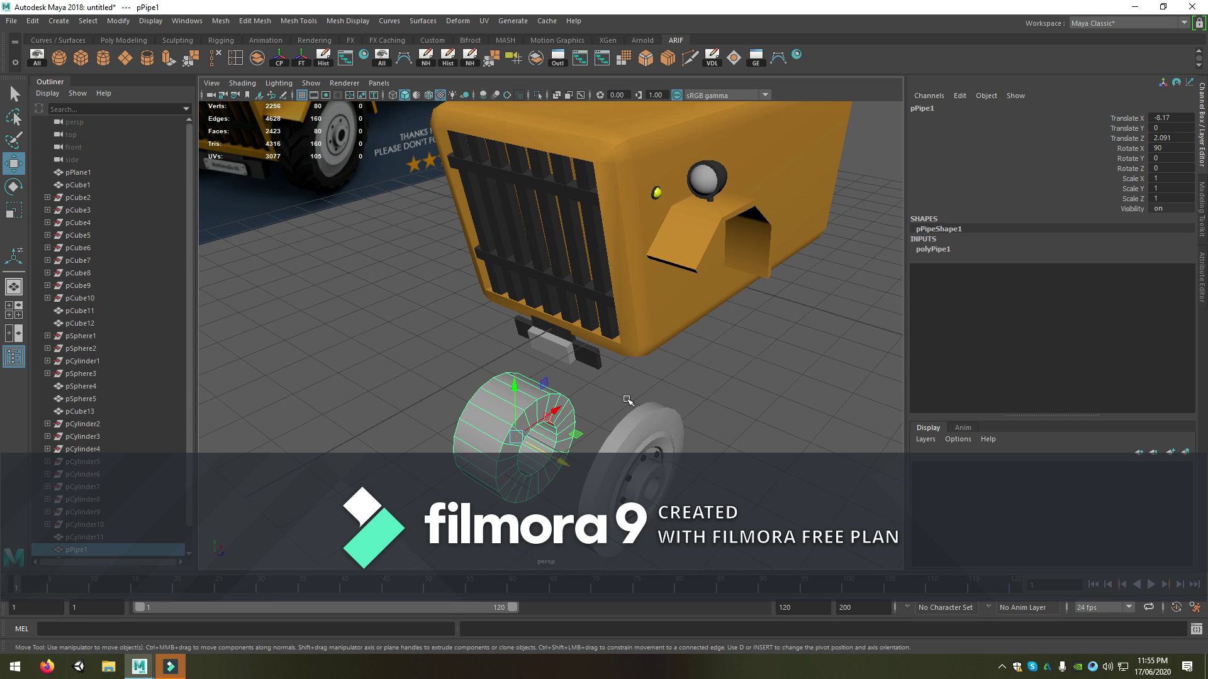
Set the polyPipe1 wall Thickness to 0.3
{"action": "left_click", "coordinate": [937, 253]}
{"action": "left_click", "coordinate": [942, 251]}
{"action": "double_click", "coordinate": [1170, 269]}
{"action": "double_click", "coordinate": [1171, 276]}
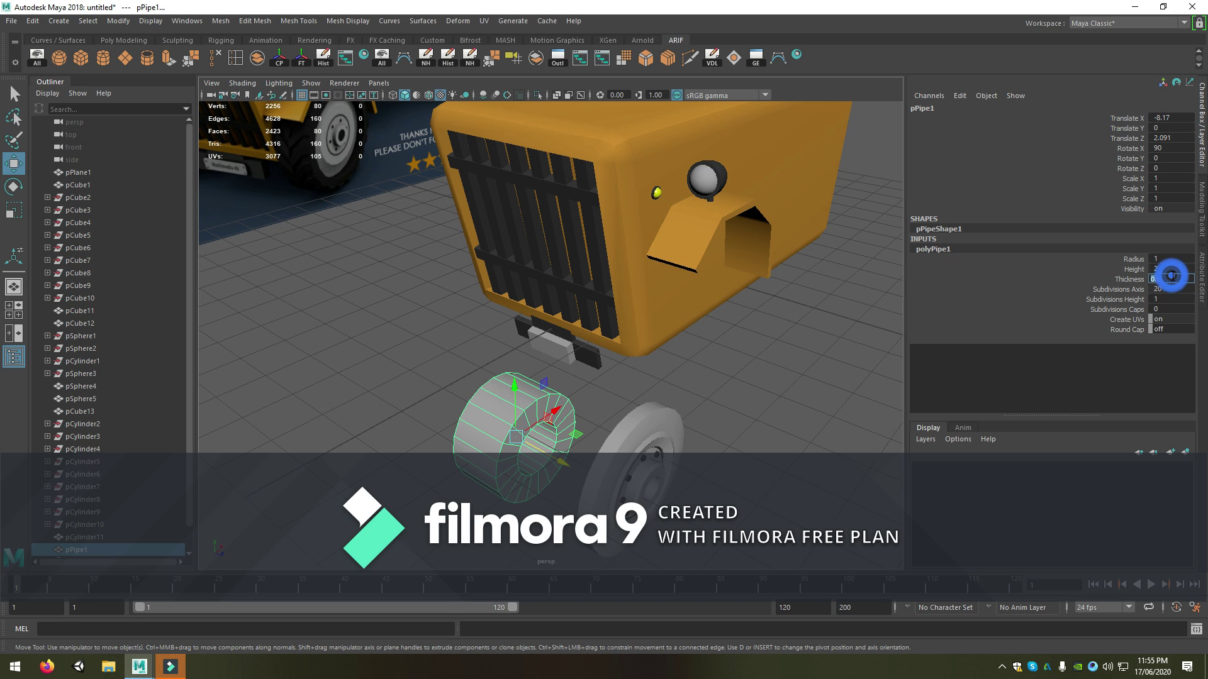
{"action": "type", "text": "0.3"}
{"action": "key", "text": "Return"}
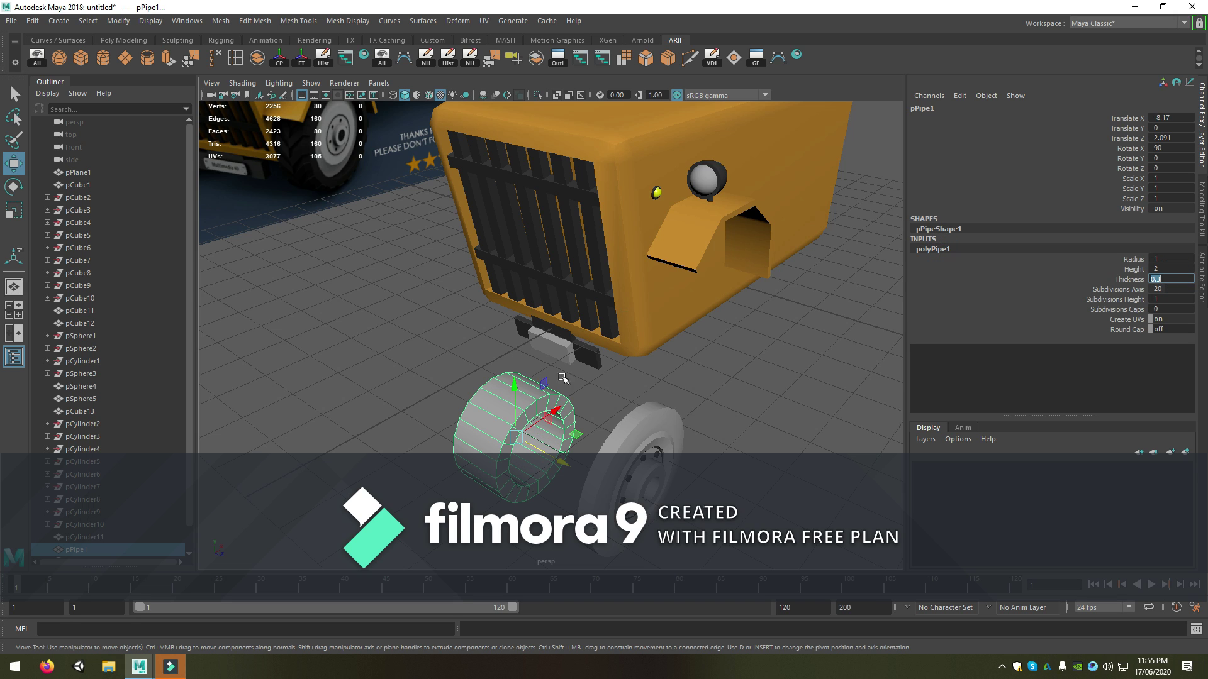
Scale the pipe to 1.609, 0.635, 1.609 and move it to Z 2.144 by the wheel
{"action": "middle_click_drag", "start_coordinate": [563, 378], "coordinate": [540, 425], "text": "alt"}
{"action": "key", "text": "r"}
{"action": "left_click_drag", "start_coordinate": [540, 425], "coordinate": [509, 404]}
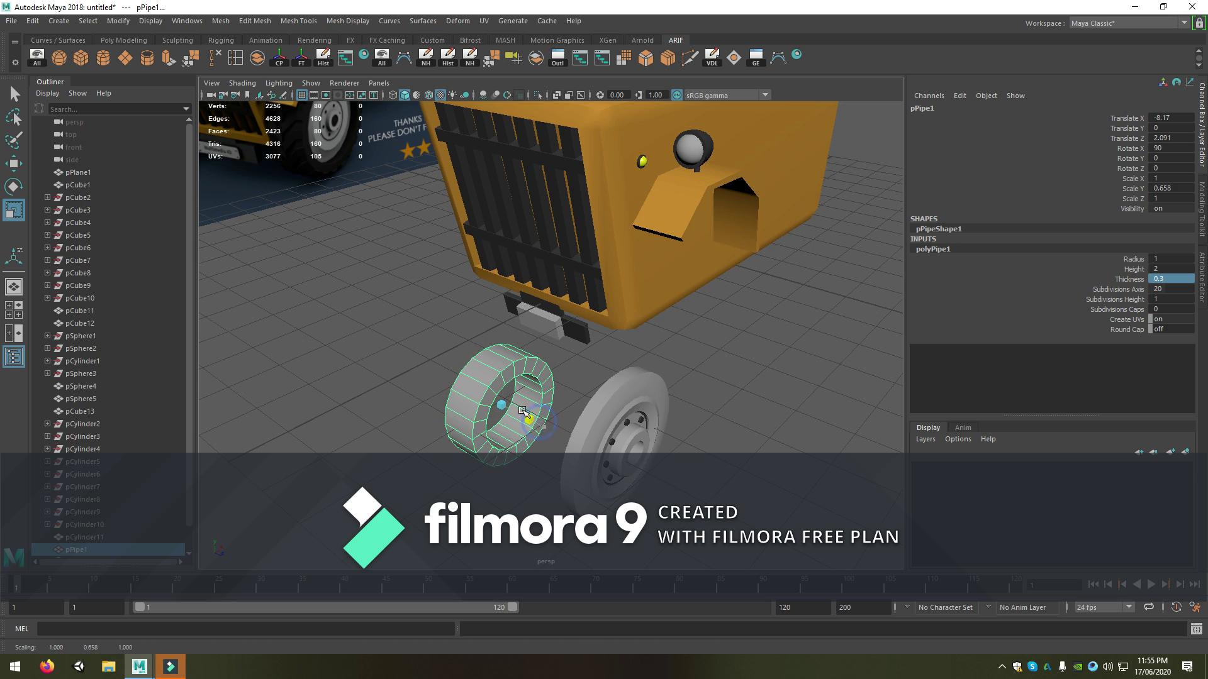
{"action": "middle_click_drag", "start_coordinate": [509, 403], "coordinate": [508, 377], "text": "alt"}
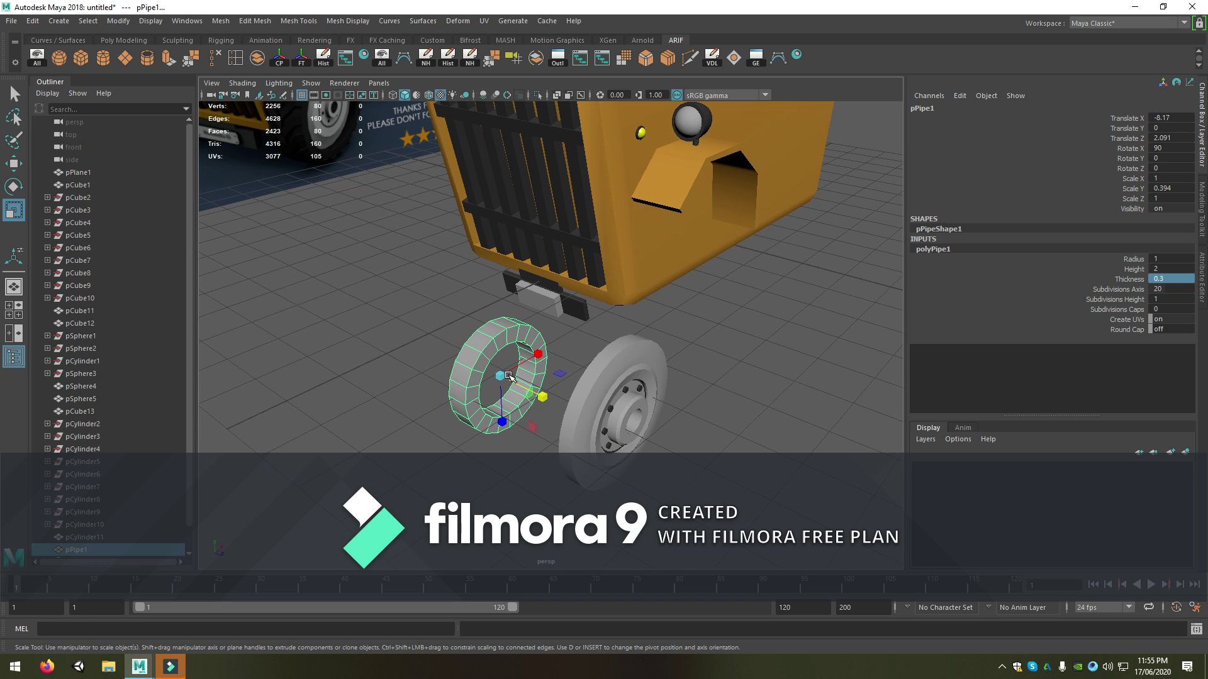
{"action": "mouse_move", "coordinate": [501, 377]}
{"action": "left_mouse_down"}
{"action": "mouse_move", "coordinate": [563, 383]}
{"action": "mouse_move", "coordinate": [604, 434]}
{"action": "mouse_move", "coordinate": [458, 379]}
{"action": "mouse_move", "coordinate": [548, 368]}
{"action": "mouse_move", "coordinate": [642, 377]}
{"action": "left_mouse_up"}
{"action": "key", "text": "w"}
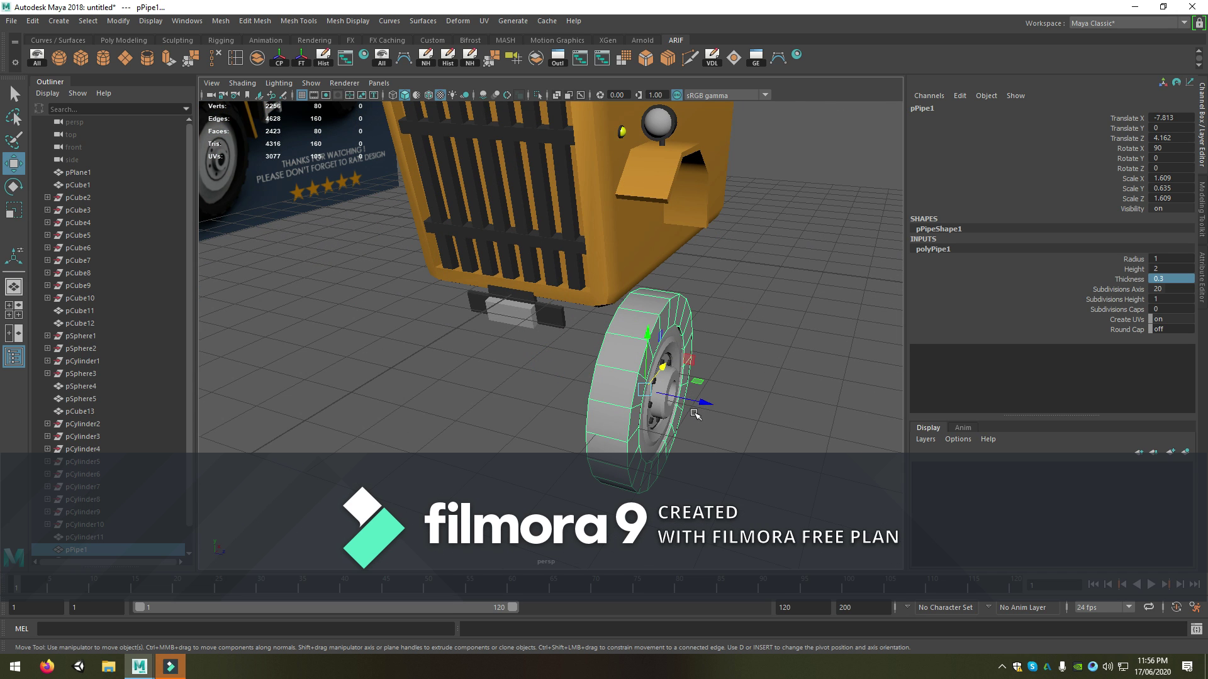
{"action": "mouse_move", "coordinate": [695, 414]}
{"action": "left_mouse_down"}
{"action": "mouse_move", "coordinate": [570, 409]}
{"action": "mouse_move", "coordinate": [604, 403]}
{"action": "left_mouse_up"}
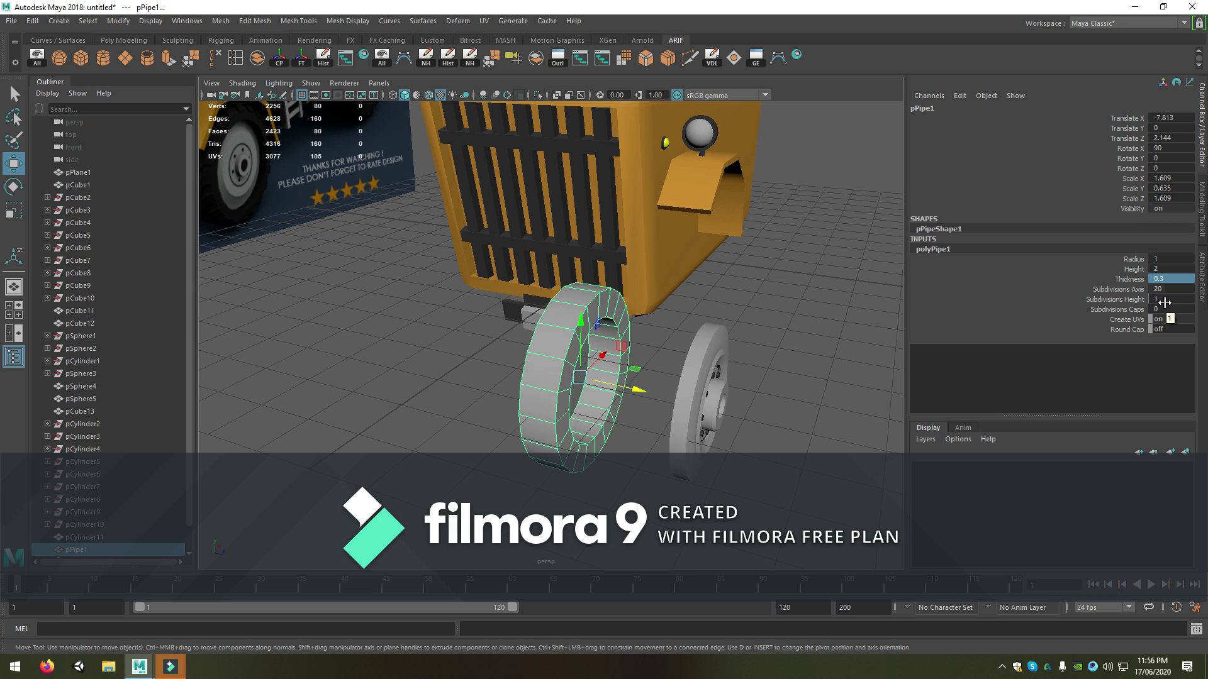
Set polyPipe1 Subdivisions Height to 6 and Subdivisions Caps to 6
{"action": "double_click", "coordinate": [1166, 297]}
{"action": "type", "text": "6"}
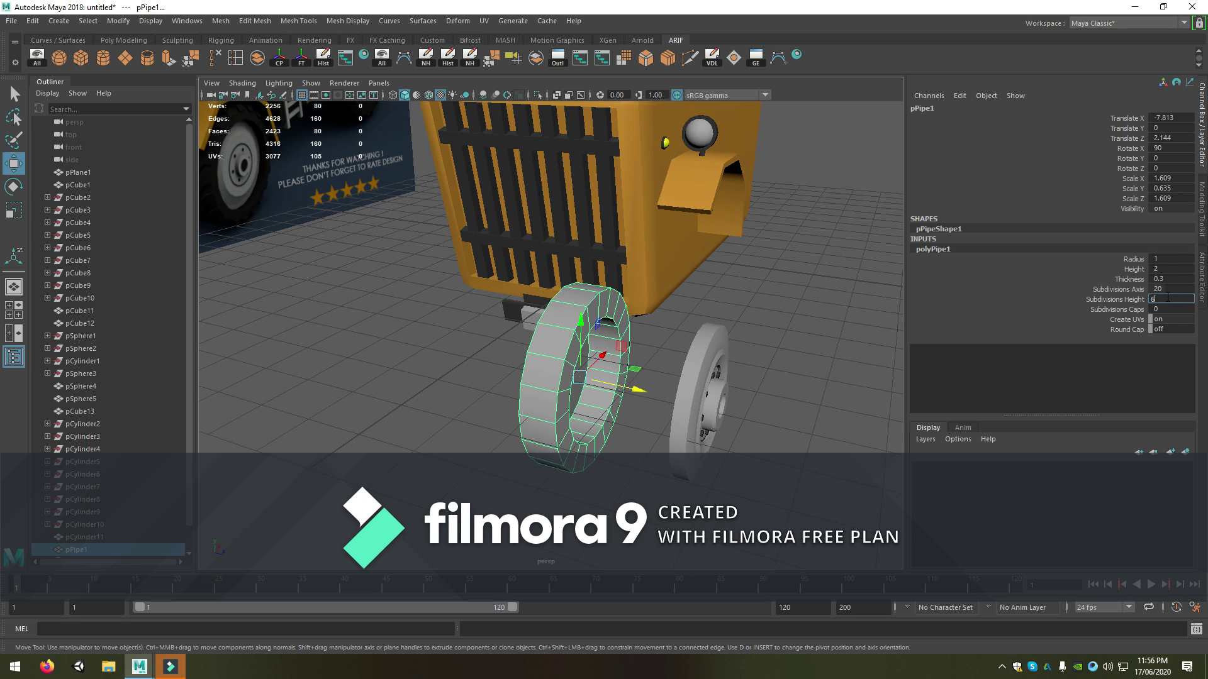
{"action": "key", "text": "Return"}
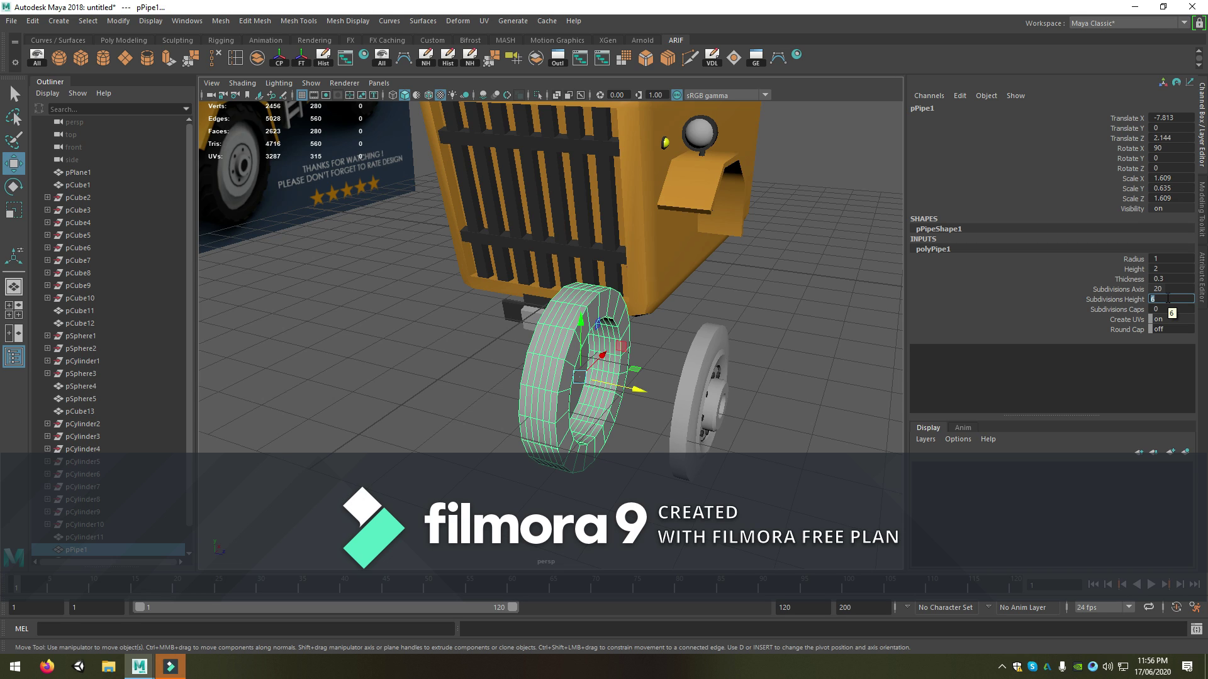
{"action": "left_click", "coordinate": [1156, 309]}
{"action": "type", "text": "6"}
{"action": "key", "text": "Return"}
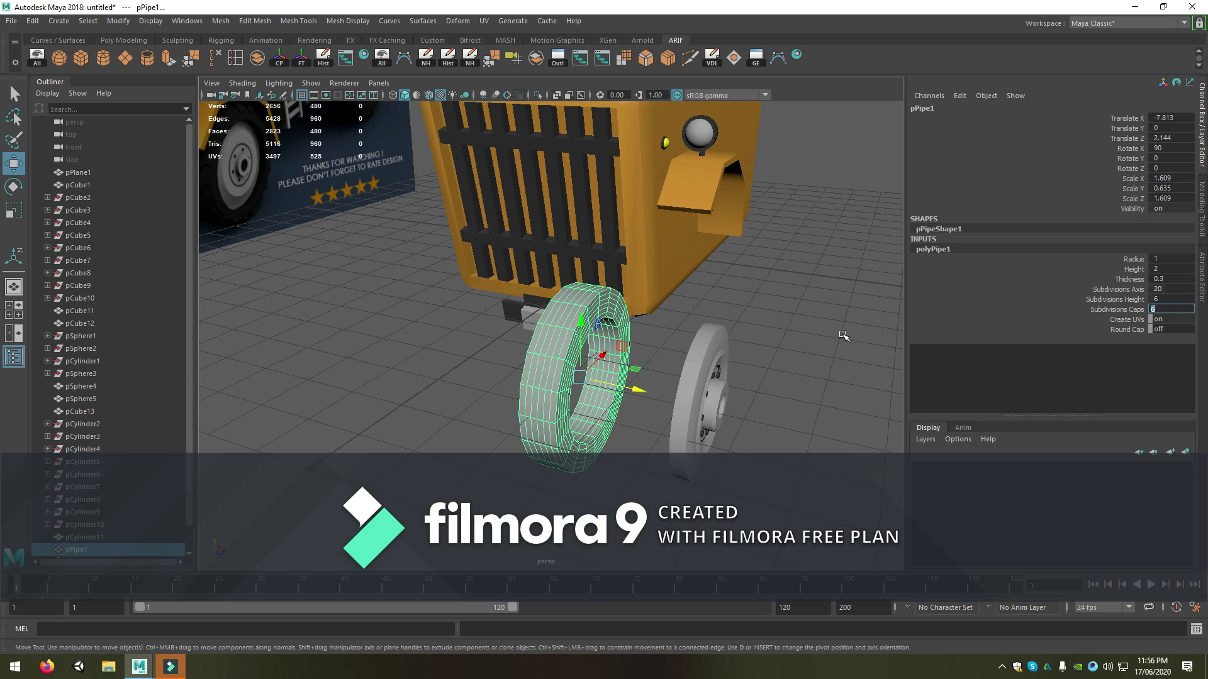
{"action": "scroll", "coordinate": [843, 336], "scroll_direction": "up", "scroll_amount": 1}
{"action": "scroll", "coordinate": [846, 334], "scroll_direction": "up", "scroll_amount": 2}
{"action": "scroll", "coordinate": [856, 329], "scroll_direction": "up", "scroll_amount": 1}
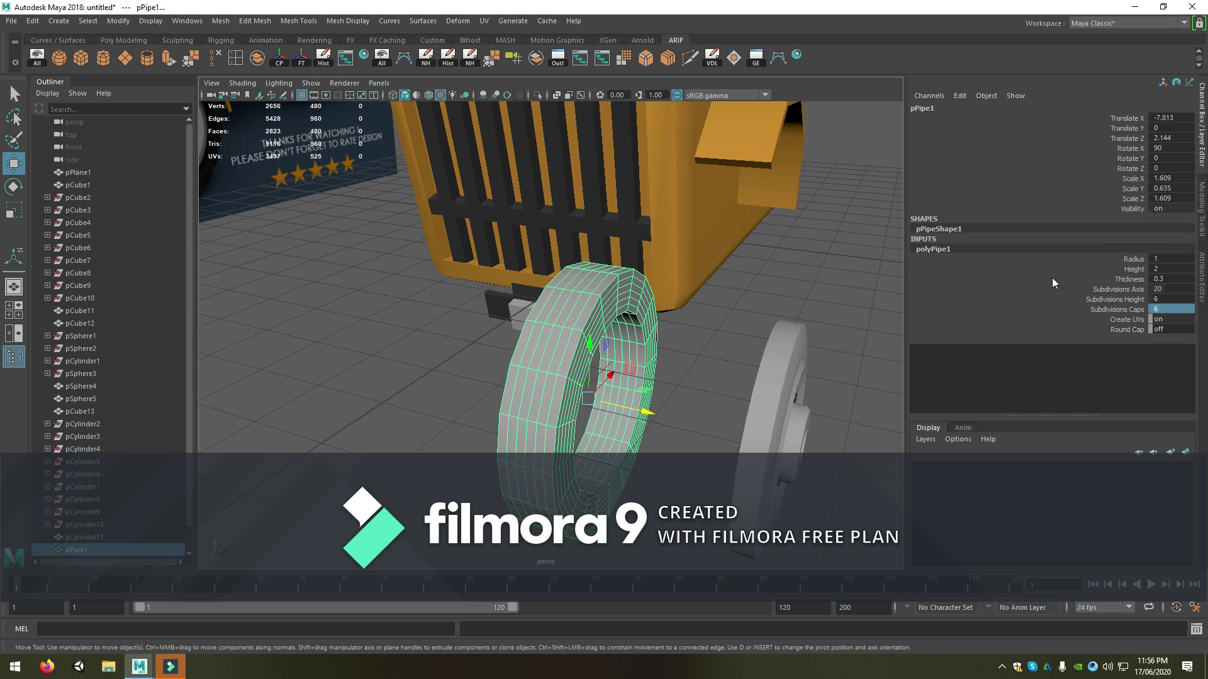
{"action": "mouse_move", "coordinate": [730, 325]}
{"action": "left_mouse_down", "text": "alt"}
{"action": "mouse_move", "coordinate": [709, 383]}
{"action": "mouse_move", "coordinate": [674, 369]}
{"action": "mouse_move", "coordinate": [687, 362]}
{"action": "left_mouse_up", "text": "alt"}
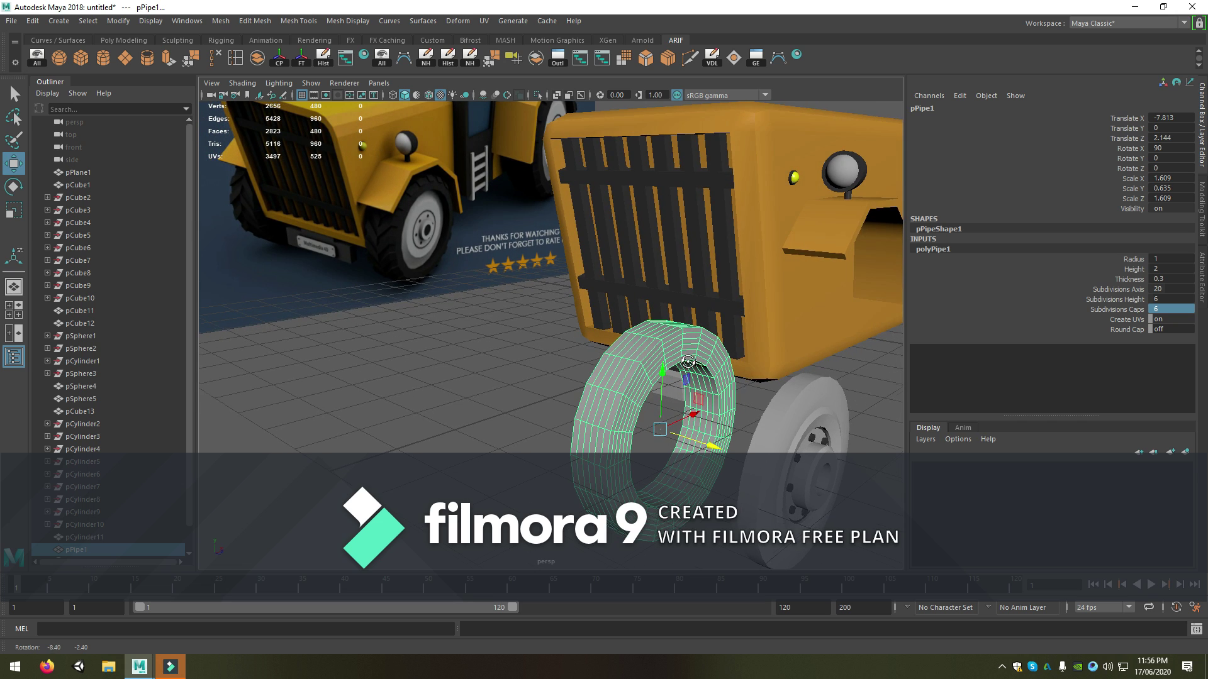
Switch the tyre ring to edge mode and select an edge loop around it
{"action": "right_click_drag", "start_coordinate": [687, 362], "coordinate": [768, 417], "text": "alt"}
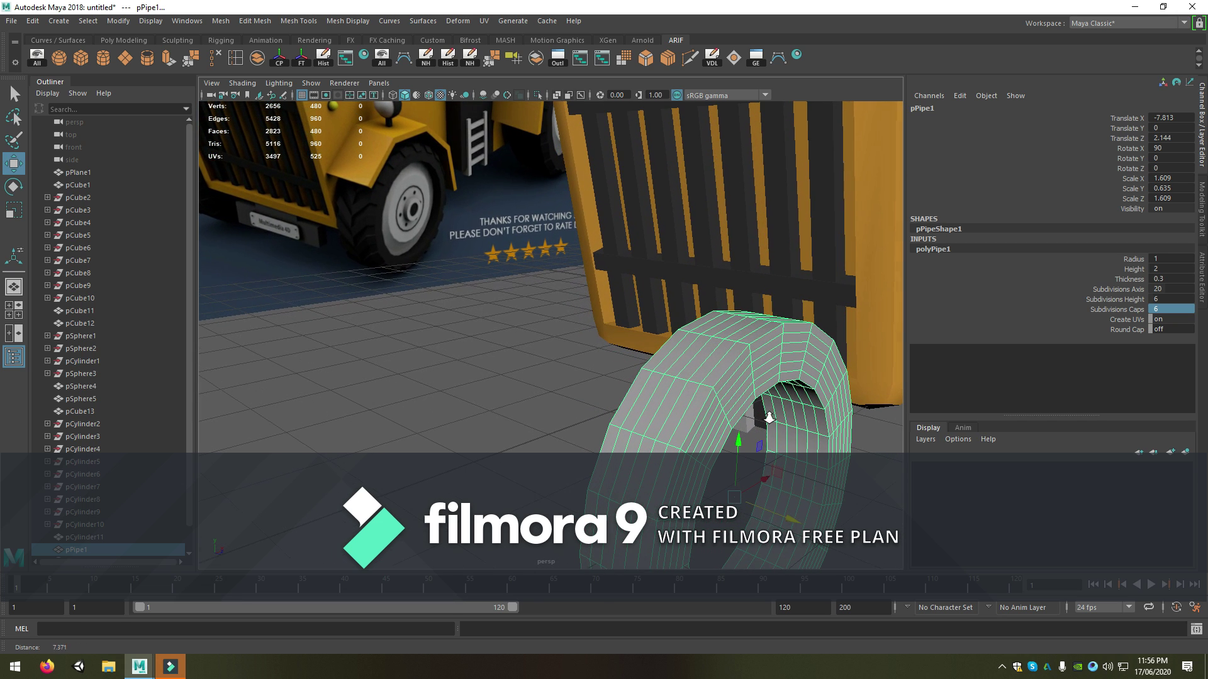
{"action": "left_click_drag", "start_coordinate": [769, 417], "coordinate": [667, 385], "text": "alt"}
{"action": "middle_click_drag", "start_coordinate": [667, 384], "coordinate": [644, 381], "text": "alt"}
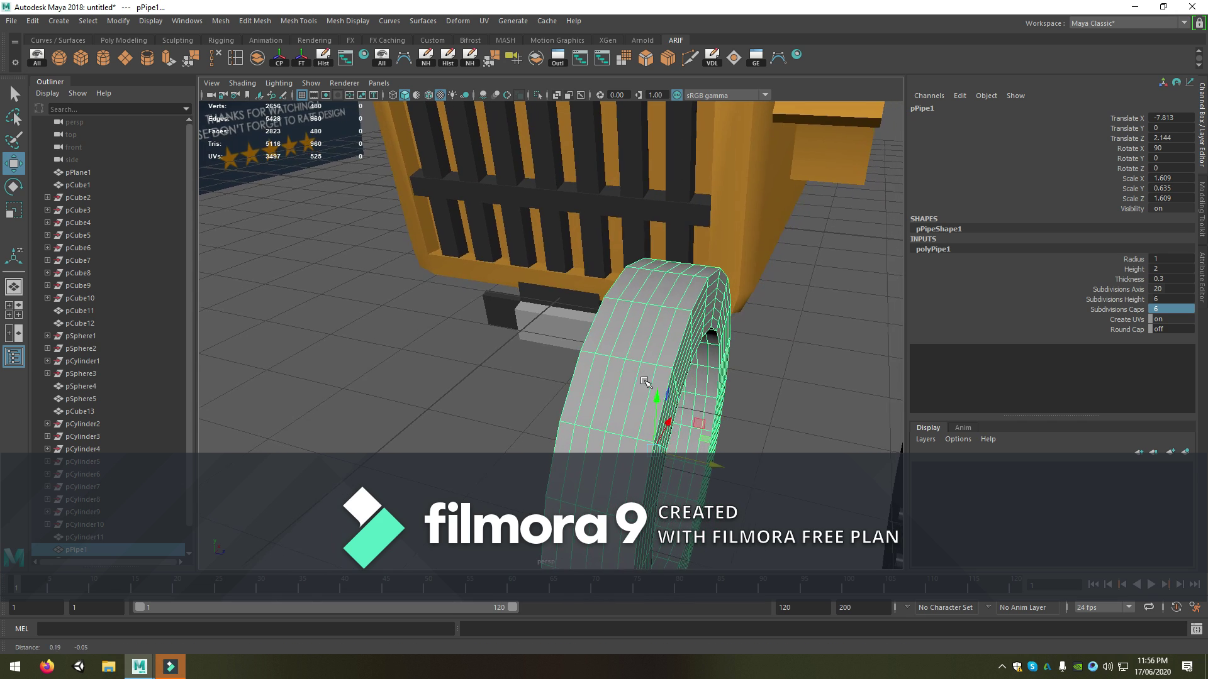
{"action": "left_click_drag", "start_coordinate": [645, 382], "coordinate": [648, 371], "text": "alt"}
{"action": "right_click_drag", "start_coordinate": [656, 321], "coordinate": [654, 314]}
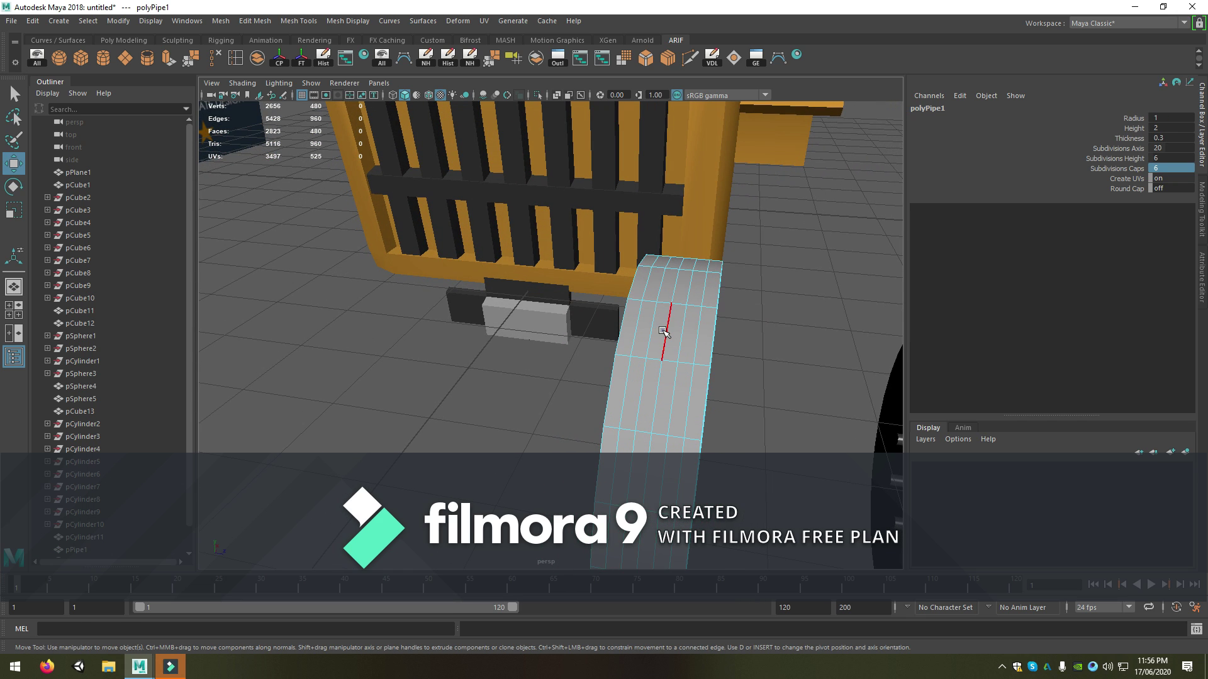
{"action": "double_click", "coordinate": [664, 331]}
{"action": "left_click_drag", "start_coordinate": [663, 332], "coordinate": [657, 339], "text": "alt"}
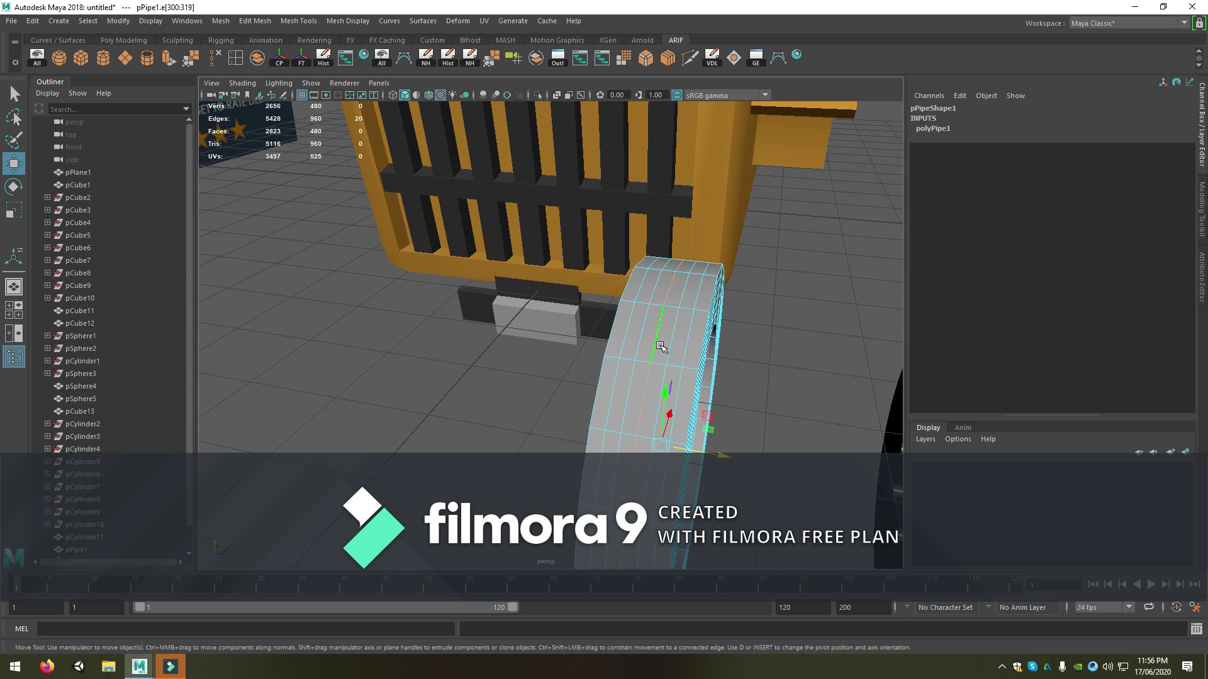
{"action": "key", "text": "ctrl+e"}
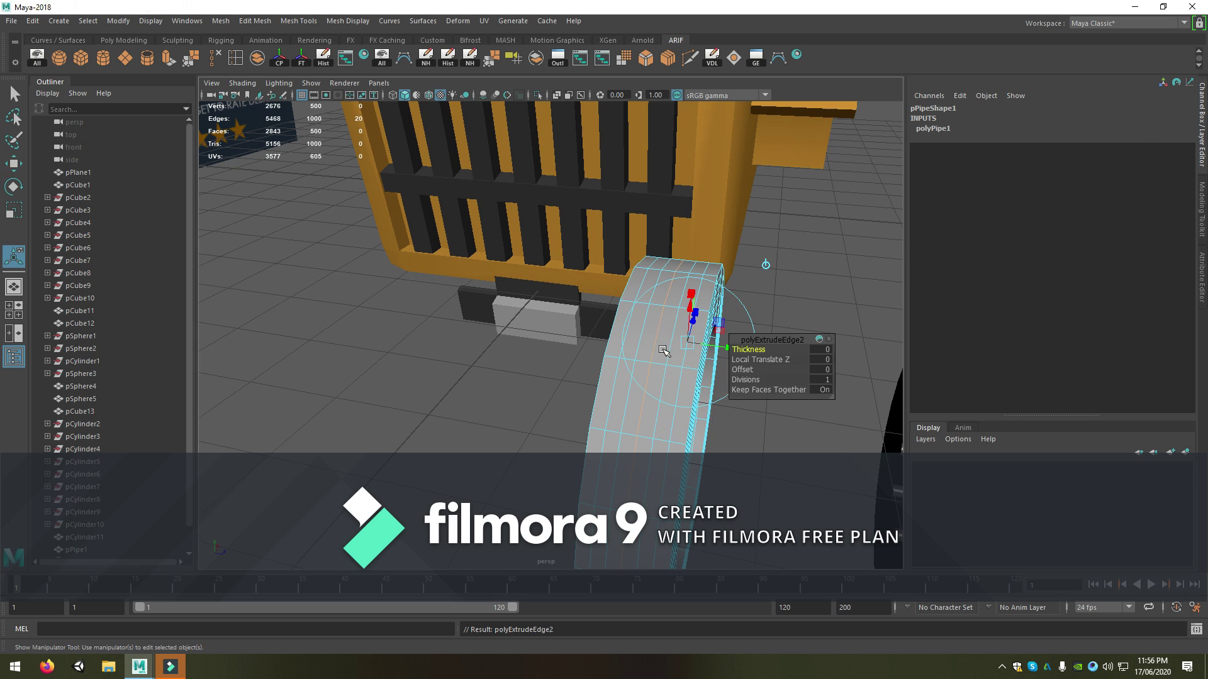
{"action": "key", "text": "ctrl+z"}
Select alternating edge loops and rotate them into zigzag tread edges
{"action": "mouse_move", "coordinate": [765, 275]}
{"action": "left_mouse_down", "text": "alt"}
{"action": "mouse_move", "coordinate": [588, 377]}
{"action": "mouse_move", "coordinate": [609, 366]}
{"action": "left_mouse_up", "text": "alt"}
{"action": "key", "text": "e"}
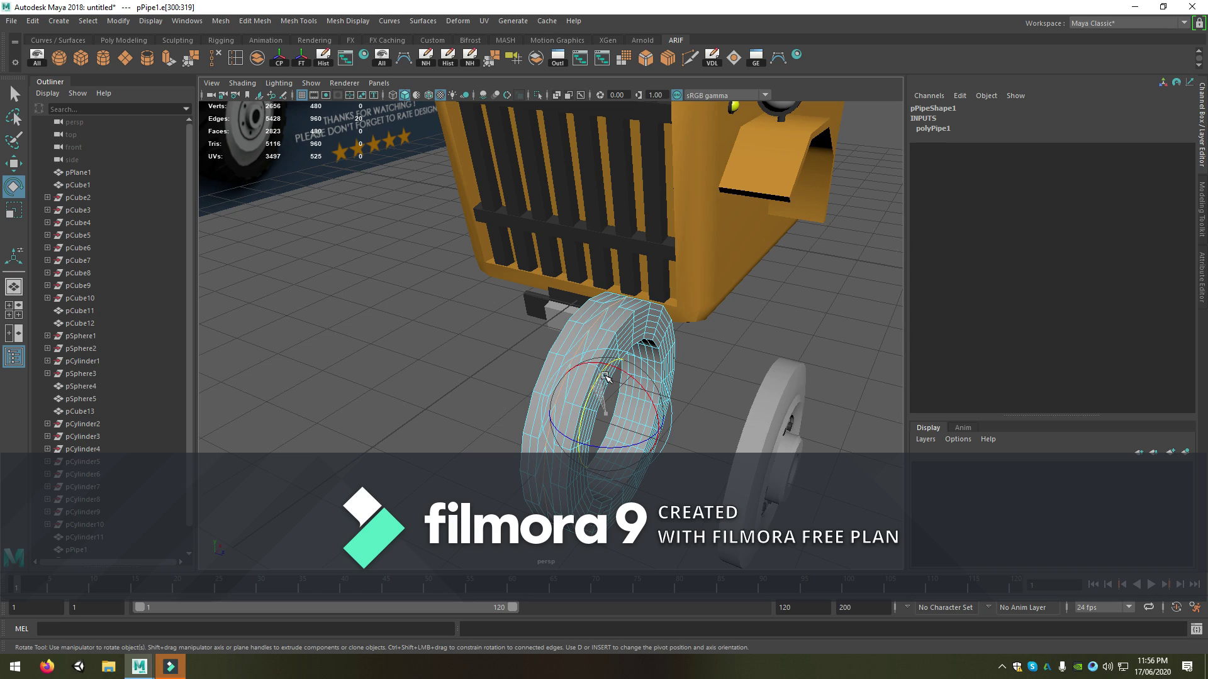
{"action": "mouse_move", "coordinate": [605, 376]}
{"action": "left_mouse_down", "text": "alt"}
{"action": "mouse_move", "coordinate": [607, 394]}
{"action": "mouse_move", "coordinate": [641, 383]}
{"action": "mouse_move", "coordinate": [615, 404]}
{"action": "mouse_move", "coordinate": [641, 405]}
{"action": "mouse_move", "coordinate": [612, 395]}
{"action": "mouse_move", "coordinate": [699, 440]}
{"action": "mouse_move", "coordinate": [695, 415]}
{"action": "left_mouse_up", "text": "alt"}
{"action": "key", "text": "ctrl+z"}
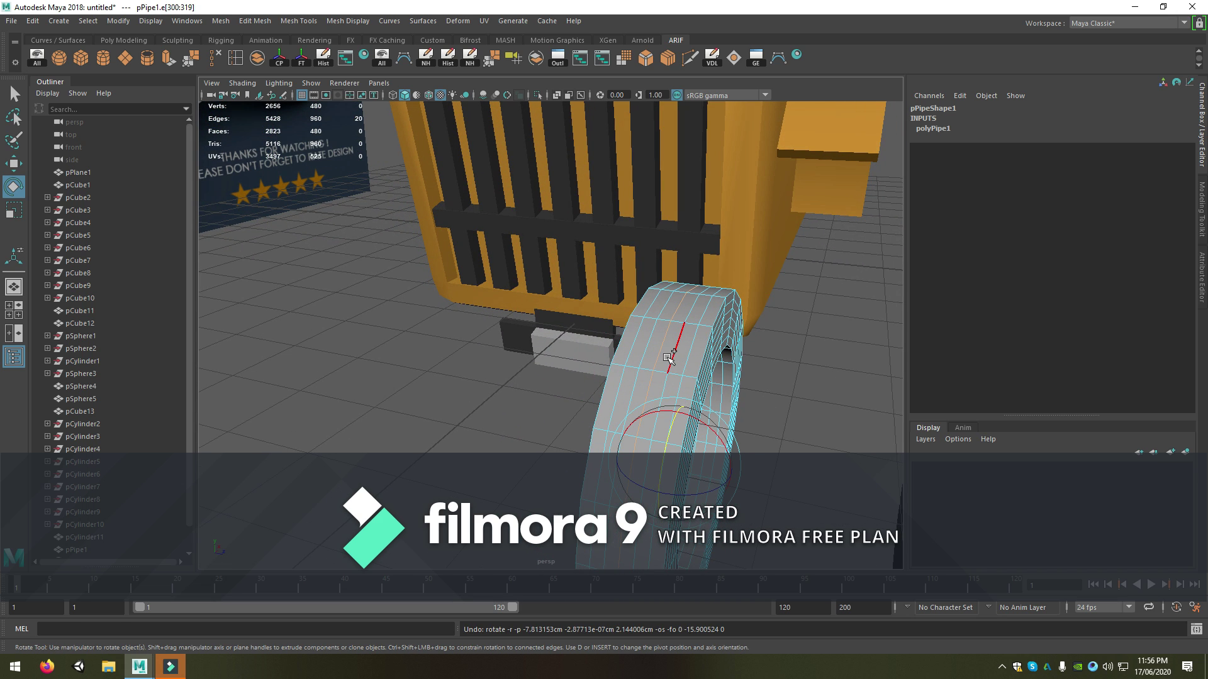
{"action": "left_click_drag", "start_coordinate": [668, 357], "coordinate": [665, 357], "text": "alt"}
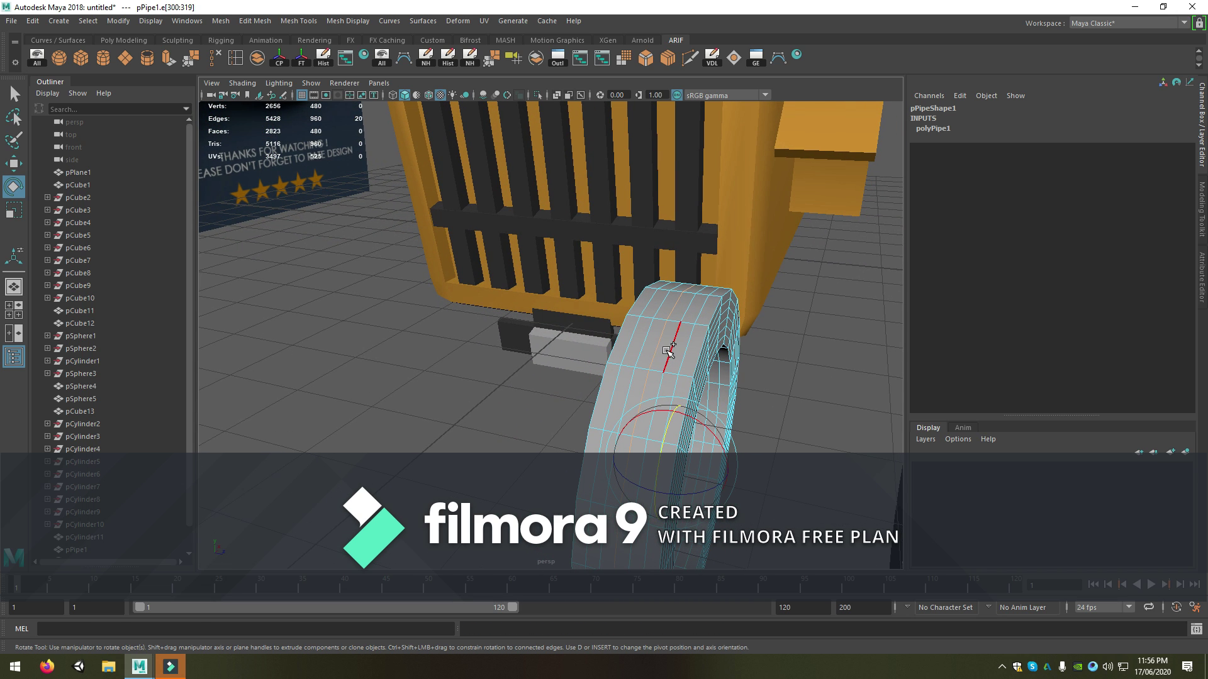
{"action": "double_click", "coordinate": [668, 351], "text": "shift"}
{"action": "left_click_drag", "start_coordinate": [660, 434], "coordinate": [662, 435]}
{"action": "key", "text": "ctrl+z"}
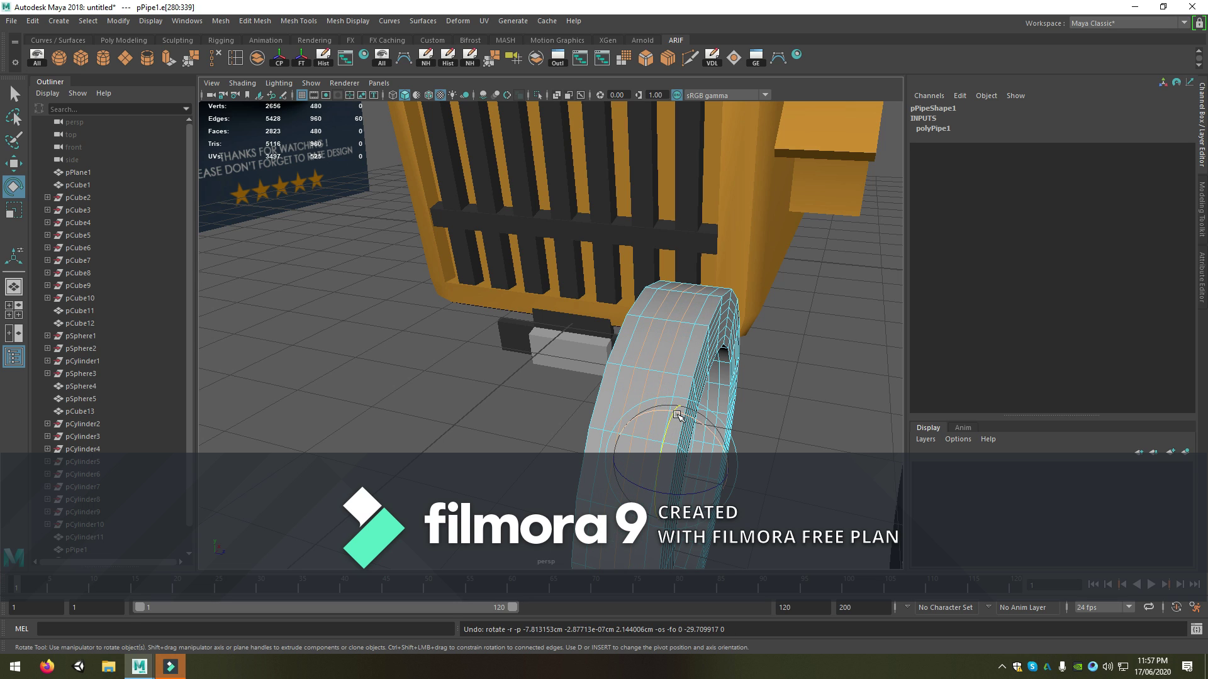
{"action": "key", "text": "ctrl+z"}
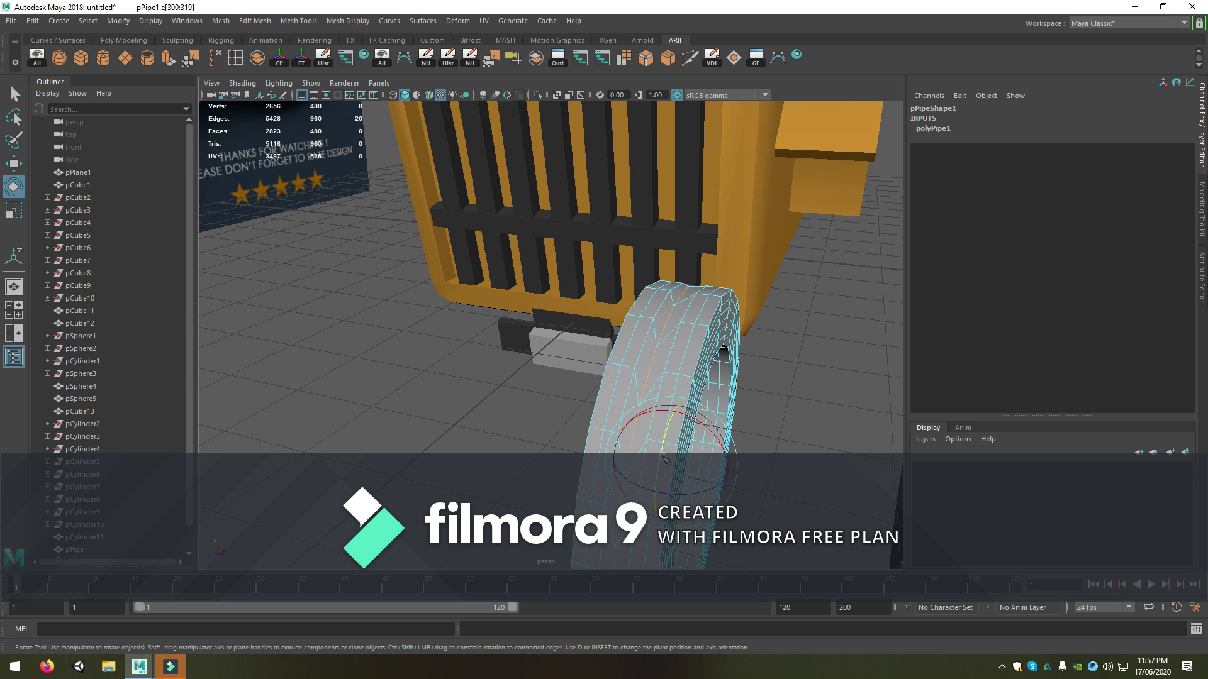
{"action": "double_click", "coordinate": [673, 365]}
{"action": "double_click", "coordinate": [638, 355], "text": "shift"}
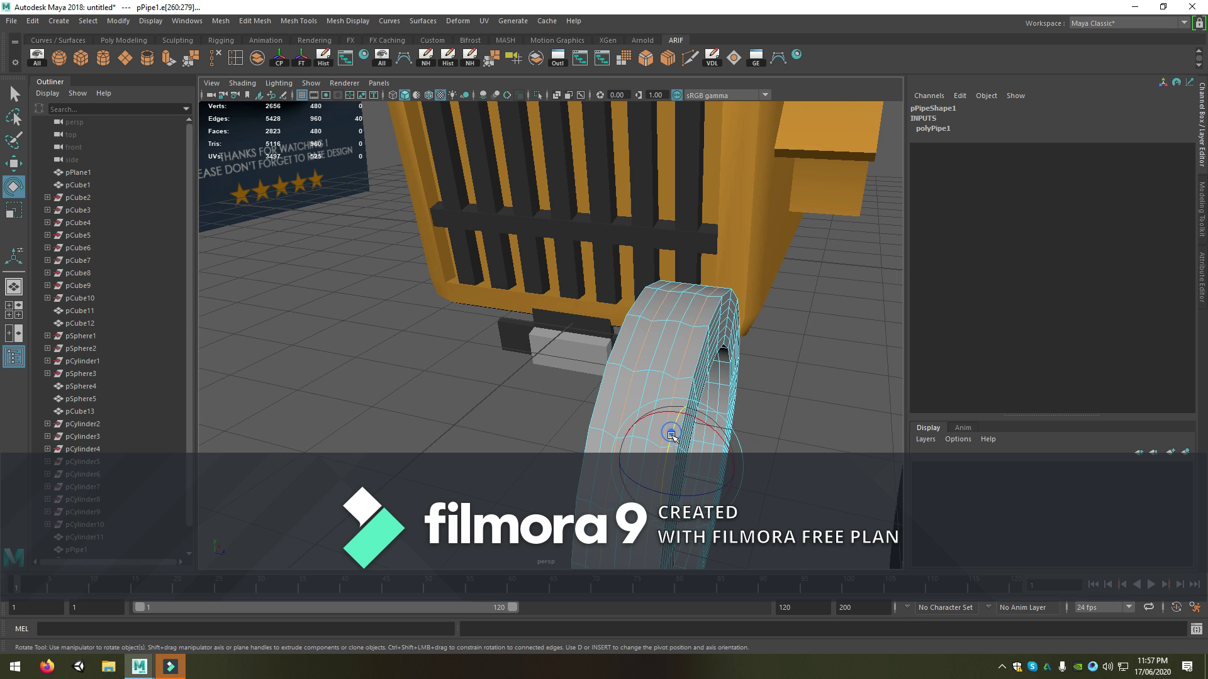
{"action": "left_click_drag", "start_coordinate": [672, 436], "coordinate": [671, 438]}
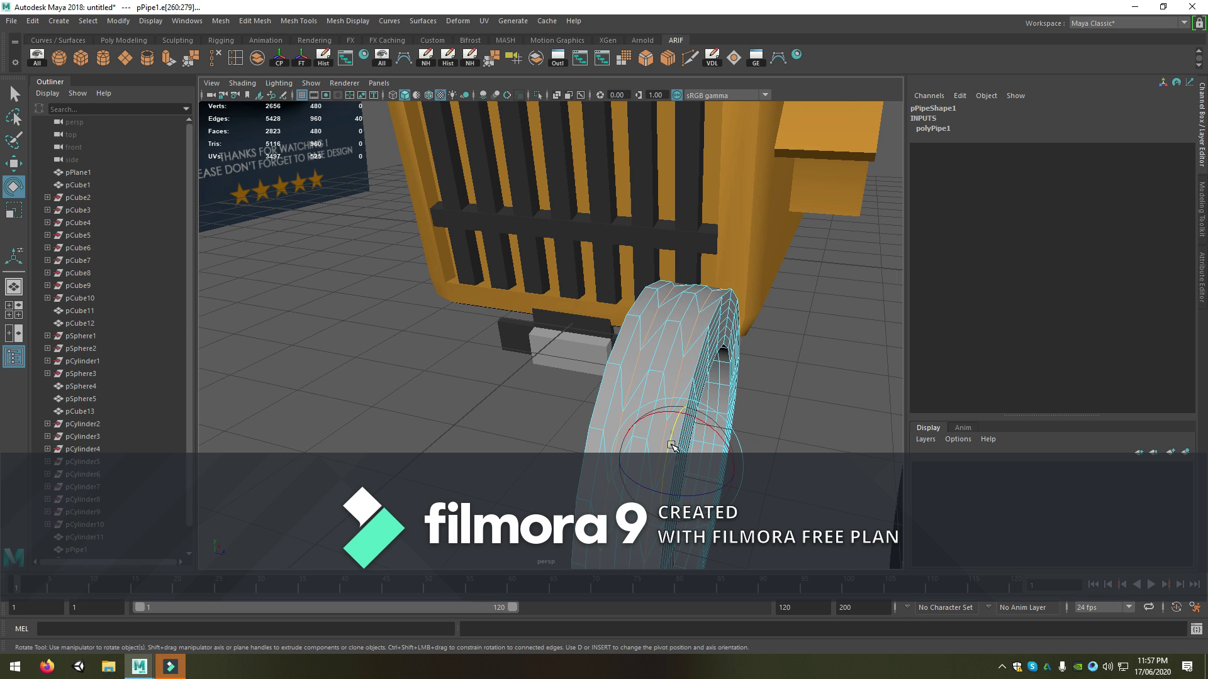
Switch to face mode and pick alternating tread faces on the near side of the ring
{"action": "left_click_drag", "start_coordinate": [686, 431], "coordinate": [601, 418], "text": "alt"}
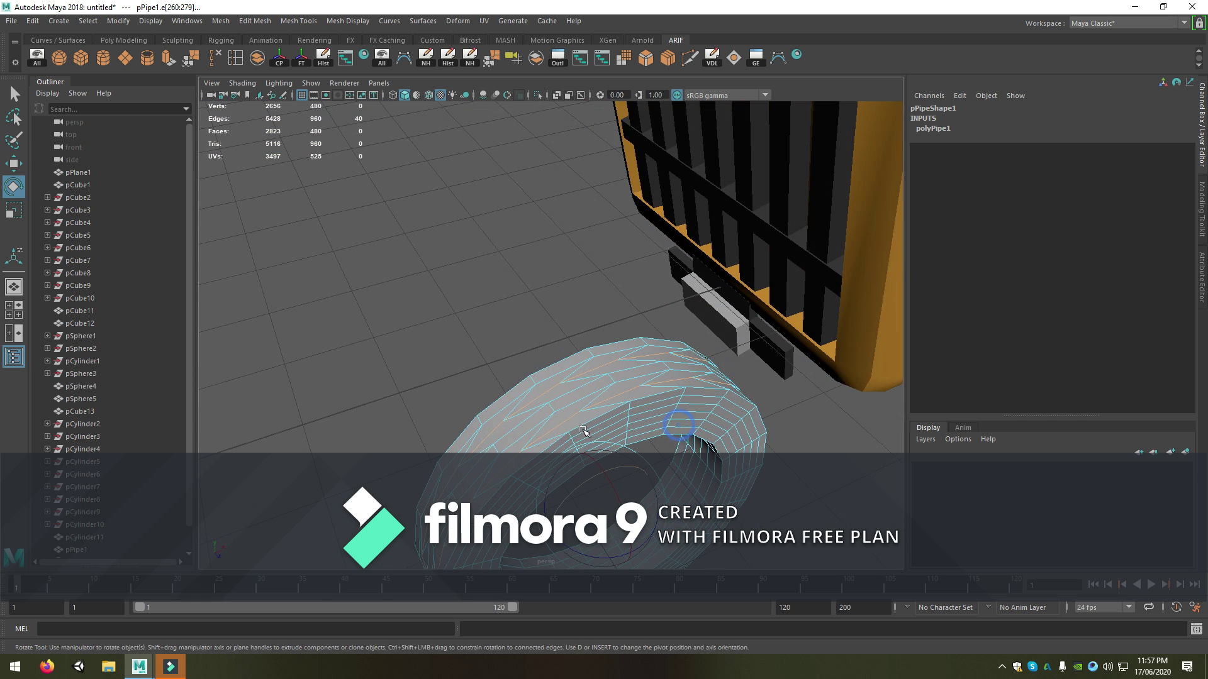
{"action": "right_click_drag", "start_coordinate": [598, 414], "coordinate": [599, 365]}
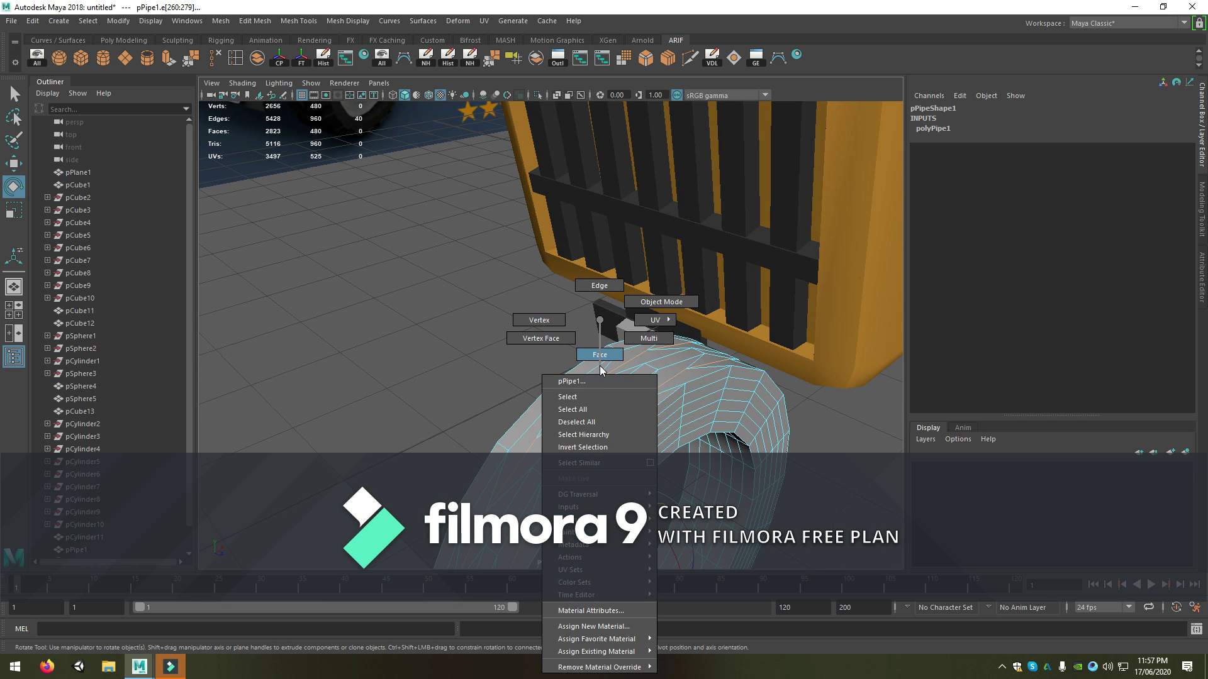
{"action": "left_click", "coordinate": [616, 415]}
{"action": "key", "text": "w"}
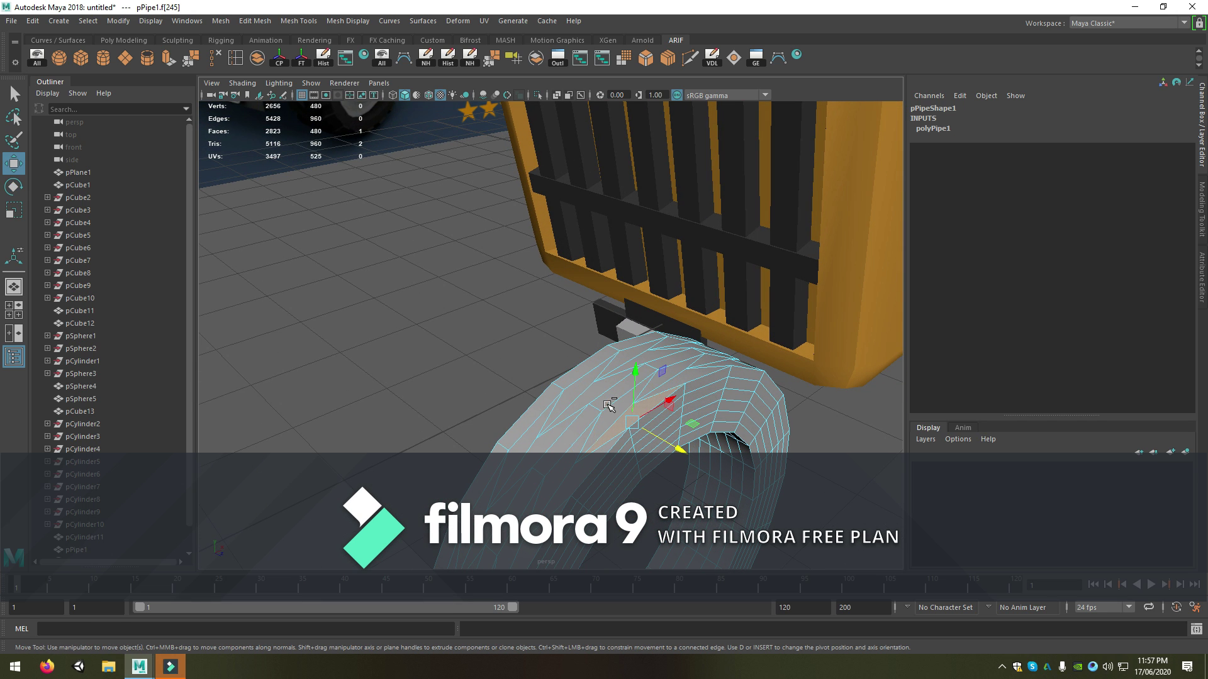
{"action": "left_click", "coordinate": [616, 409], "text": "shift"}
{"action": "left_click", "coordinate": [594, 395], "text": "shift"}
{"action": "left_click", "coordinate": [585, 390], "text": "shift"}
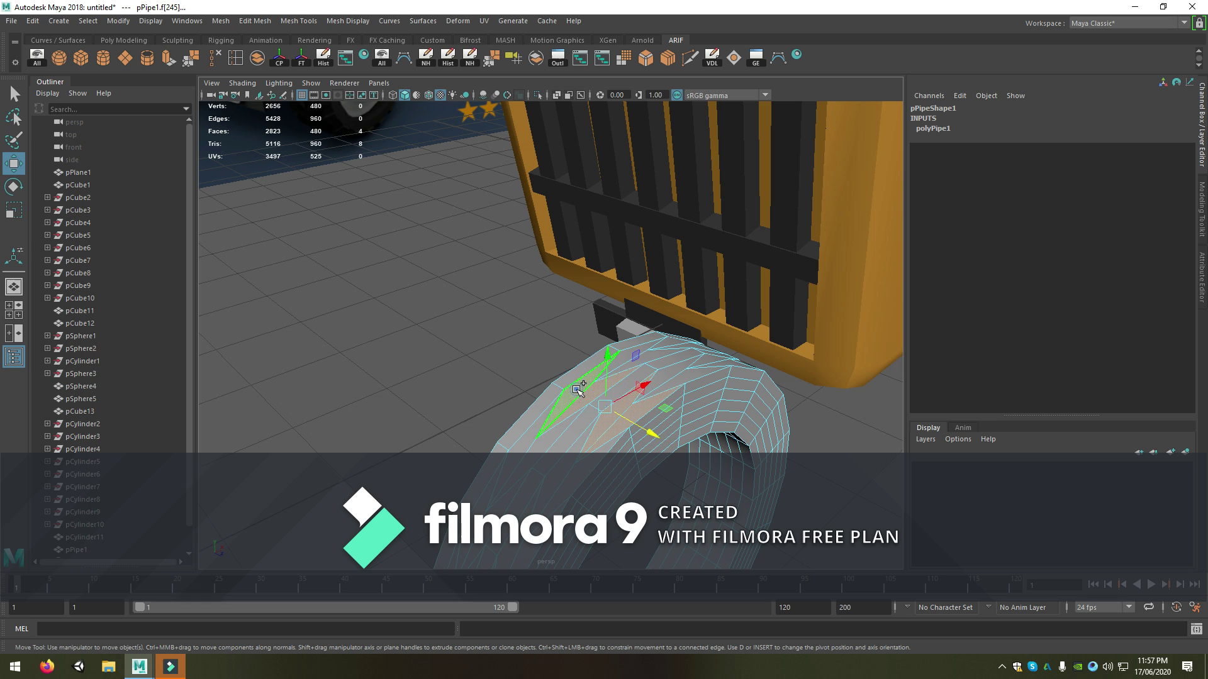
{"action": "mouse_move", "coordinate": [585, 390]}
{"action": "left_mouse_down", "text": "alt"}
{"action": "mouse_move", "coordinate": [507, 425]}
{"action": "mouse_move", "coordinate": [447, 398]}
{"action": "mouse_move", "coordinate": [458, 425]}
{"action": "left_mouse_up", "text": "alt"}
{"action": "left_click", "coordinate": [497, 403], "text": "shift"}
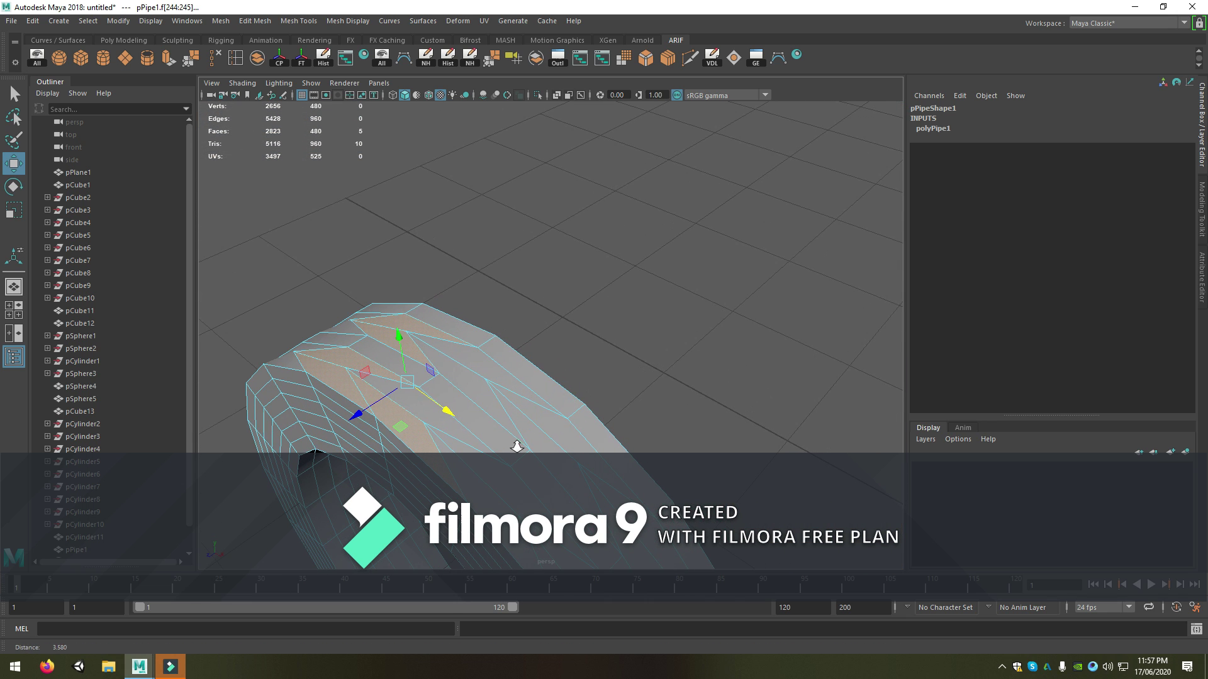
{"action": "left_click", "coordinate": [459, 425], "text": "shift"}
{"action": "left_click", "coordinate": [486, 400], "text": "shift"}
{"action": "left_click", "coordinate": [493, 378], "text": "shift"}
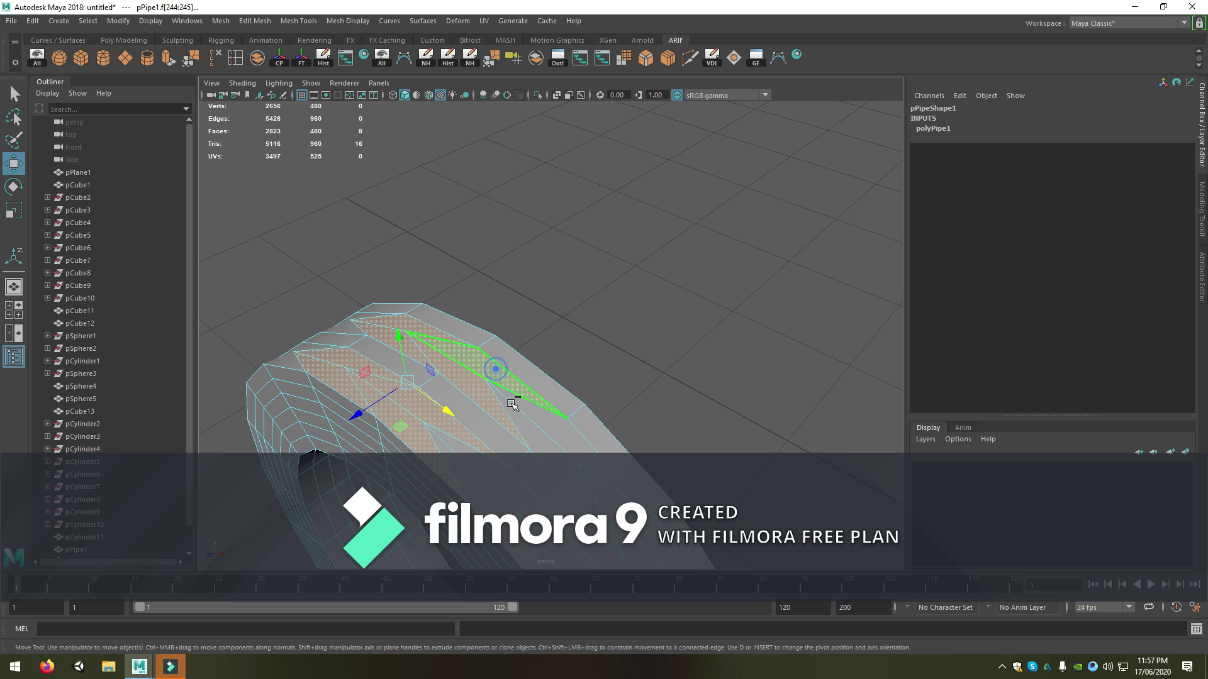
{"action": "left_click_drag", "start_coordinate": [493, 378], "coordinate": [531, 457], "text": "alt"}
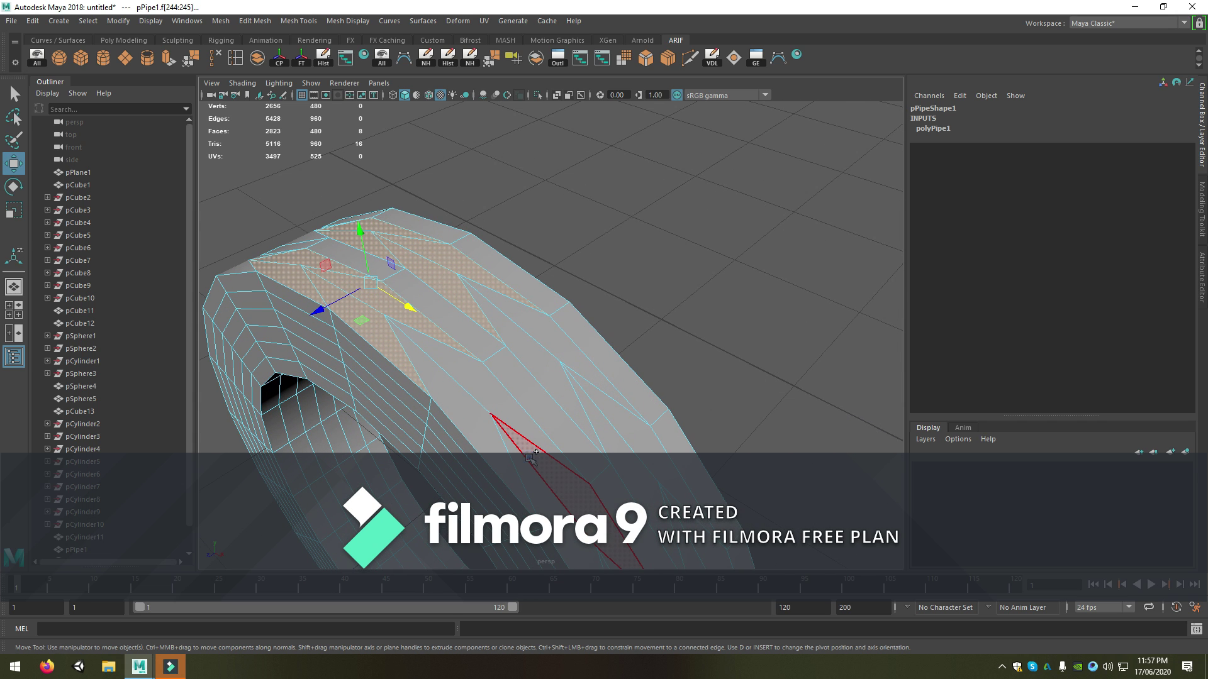
{"action": "left_click", "coordinate": [531, 458], "text": "shift"}
{"action": "left_click", "coordinate": [527, 461], "text": "shift"}
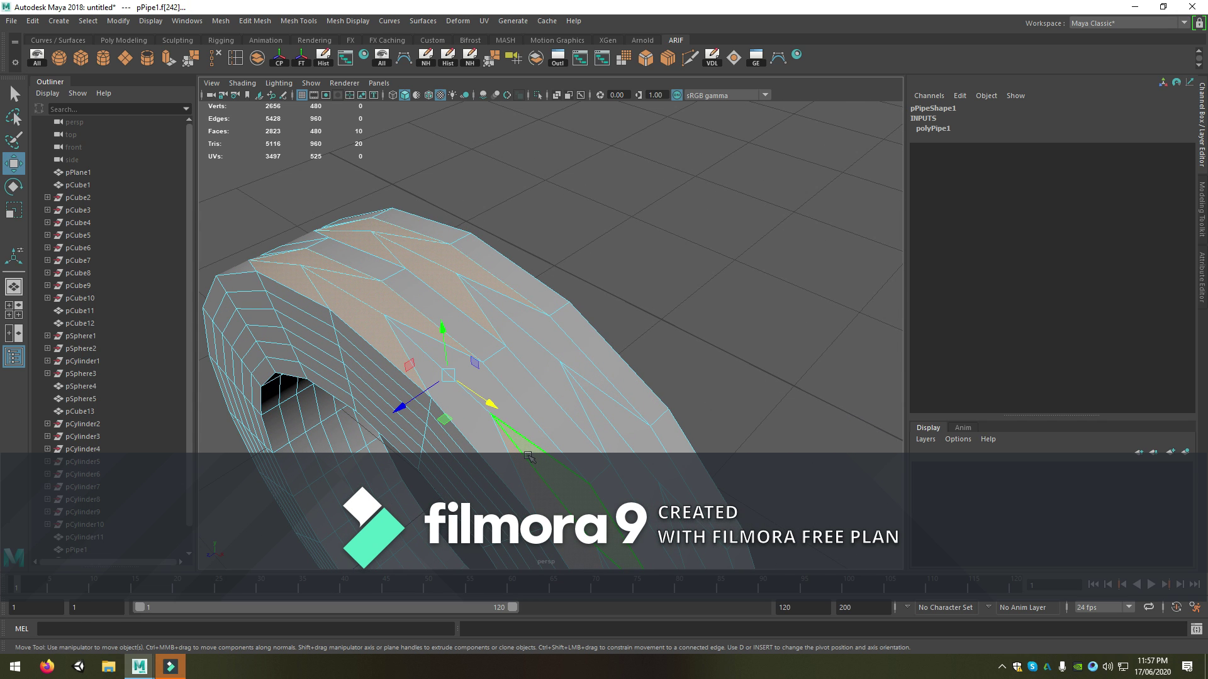
{"action": "key", "text": "ctrl+z"}
{"action": "key", "text": "ctrl+z"}
{"action": "key", "text": "ctrl+z"}
{"action": "key", "text": "ctrl+z"}
{"action": "key", "text": "ctrl+z"}
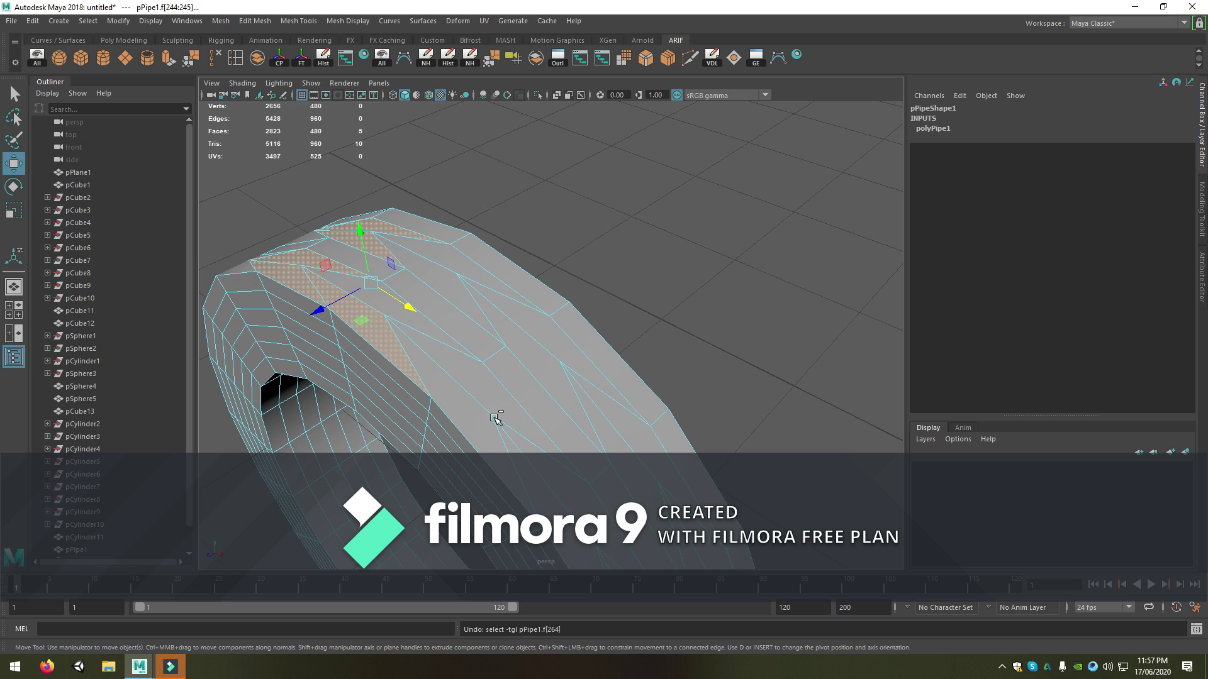
Add more alternating tread faces along both strips of the ring
{"action": "left_click", "coordinate": [484, 402], "text": "shift"}
{"action": "left_click", "coordinate": [534, 343], "text": "shift"}
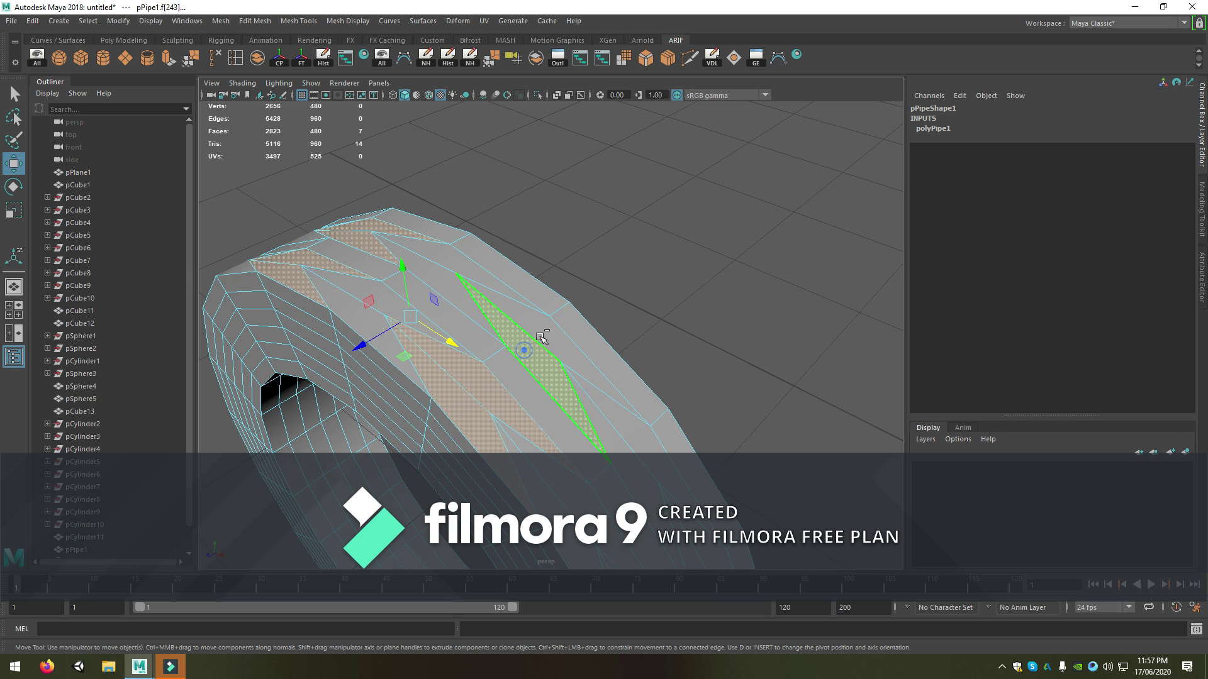
{"action": "left_click_drag", "start_coordinate": [540, 341], "coordinate": [499, 350], "text": "alt"}
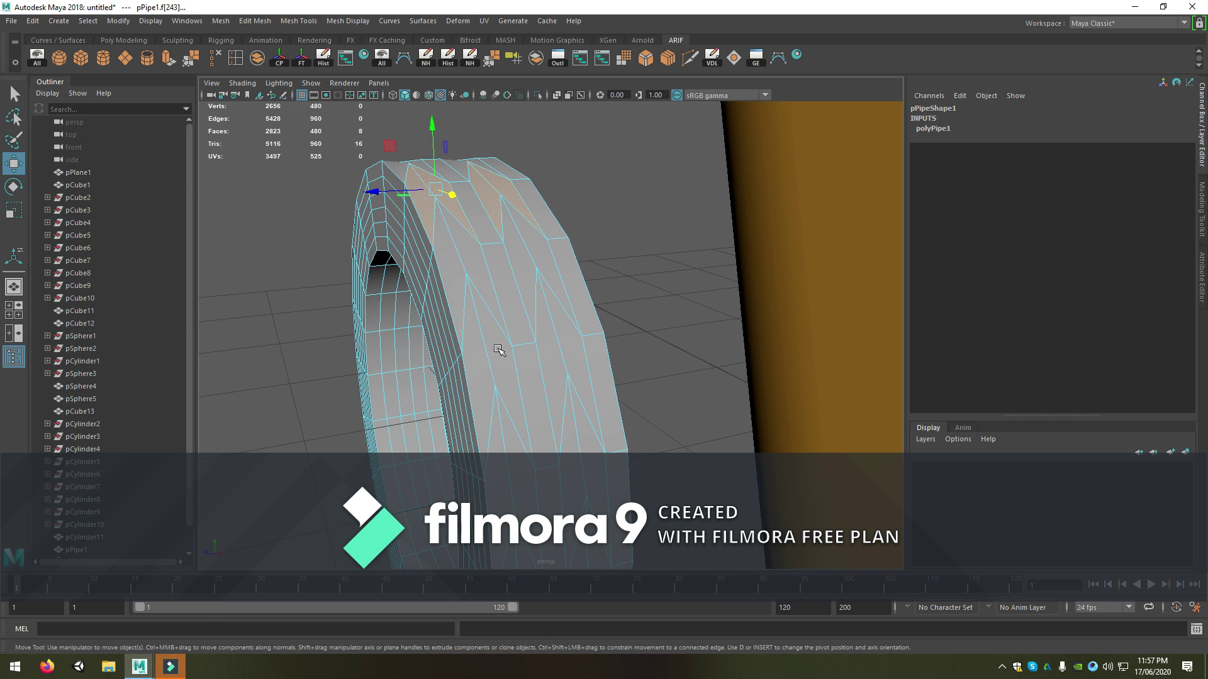
{"action": "left_click", "coordinate": [485, 378], "text": "shift"}
{"action": "left_click", "coordinate": [478, 295], "text": "shift"}
{"action": "left_click", "coordinate": [503, 371], "text": "shift"}
{"action": "left_click", "coordinate": [566, 378], "text": "shift"}
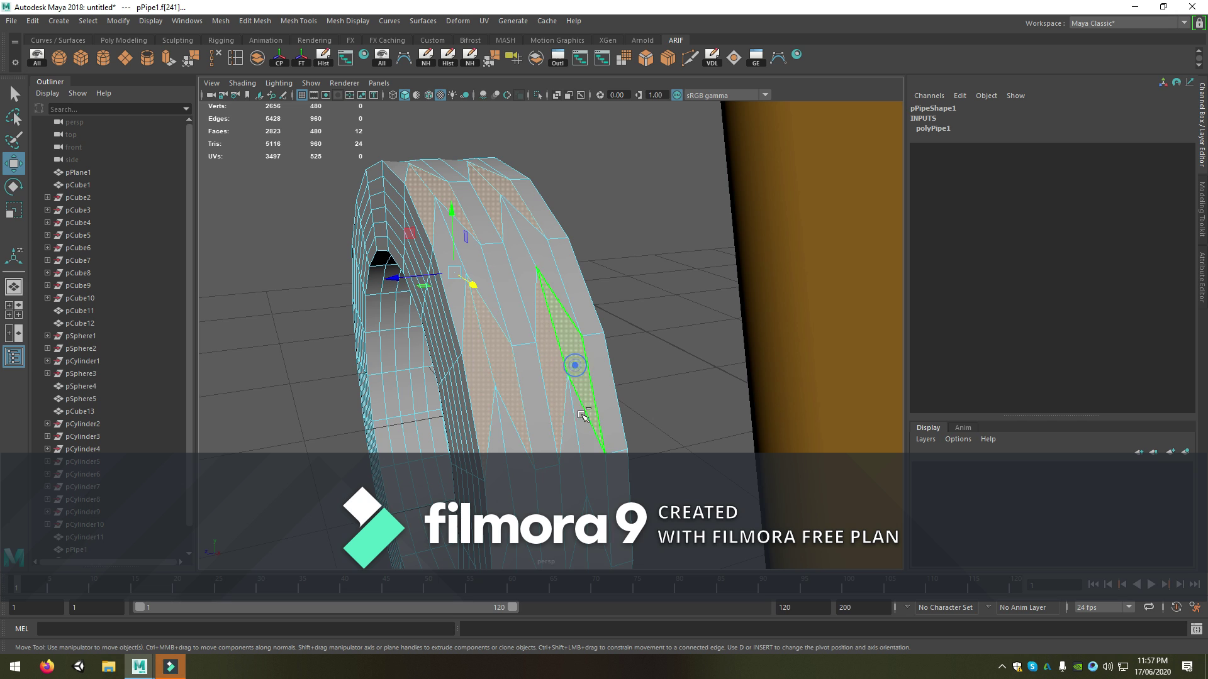
{"action": "left_click_drag", "start_coordinate": [582, 415], "coordinate": [592, 361], "text": "alt"}
{"action": "left_click", "coordinate": [553, 377], "text": "shift"}
{"action": "left_click", "coordinate": [559, 327], "text": "shift"}
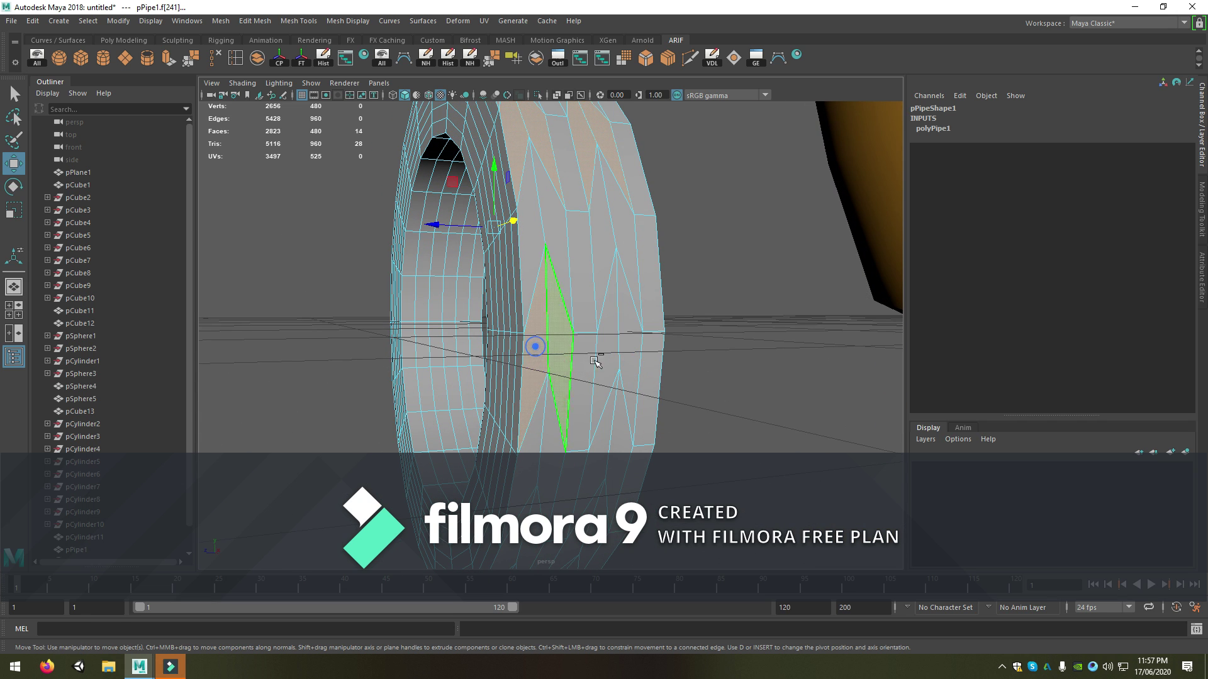
{"action": "left_click", "coordinate": [607, 372], "text": "shift"}
{"action": "left_click_drag", "start_coordinate": [626, 365], "coordinate": [514, 370], "text": "alt"}
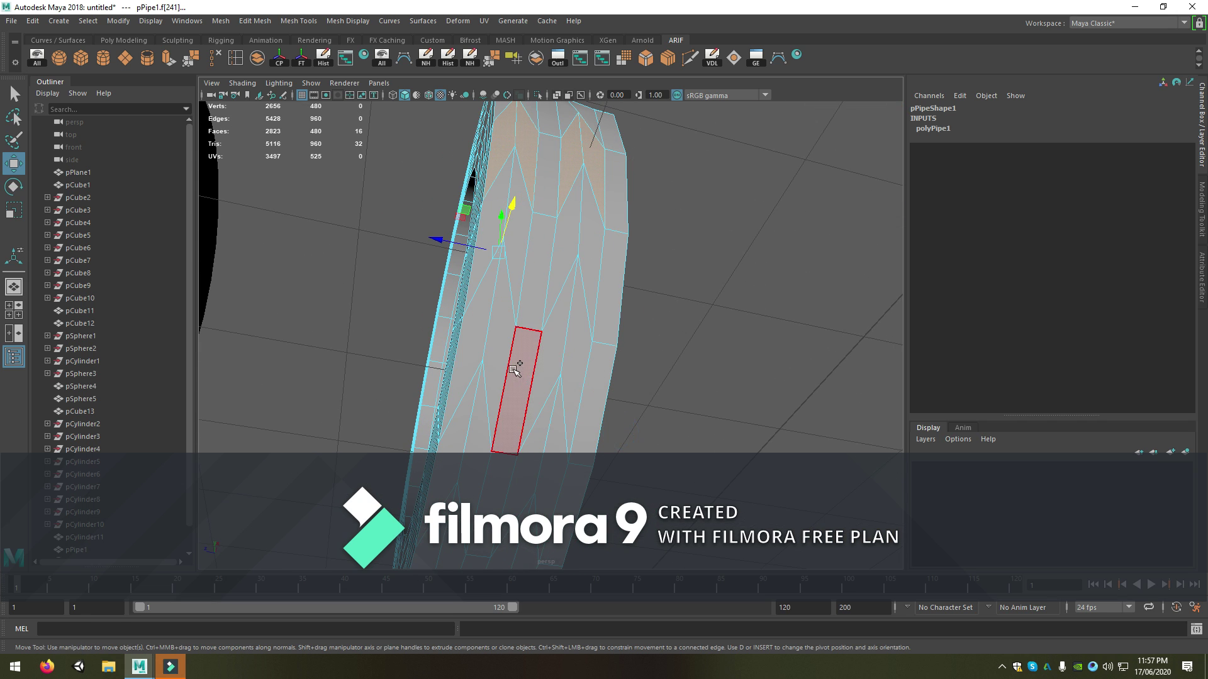
{"action": "left_click", "coordinate": [497, 353], "text": "shift"}
{"action": "left_click", "coordinate": [565, 362], "text": "shift"}
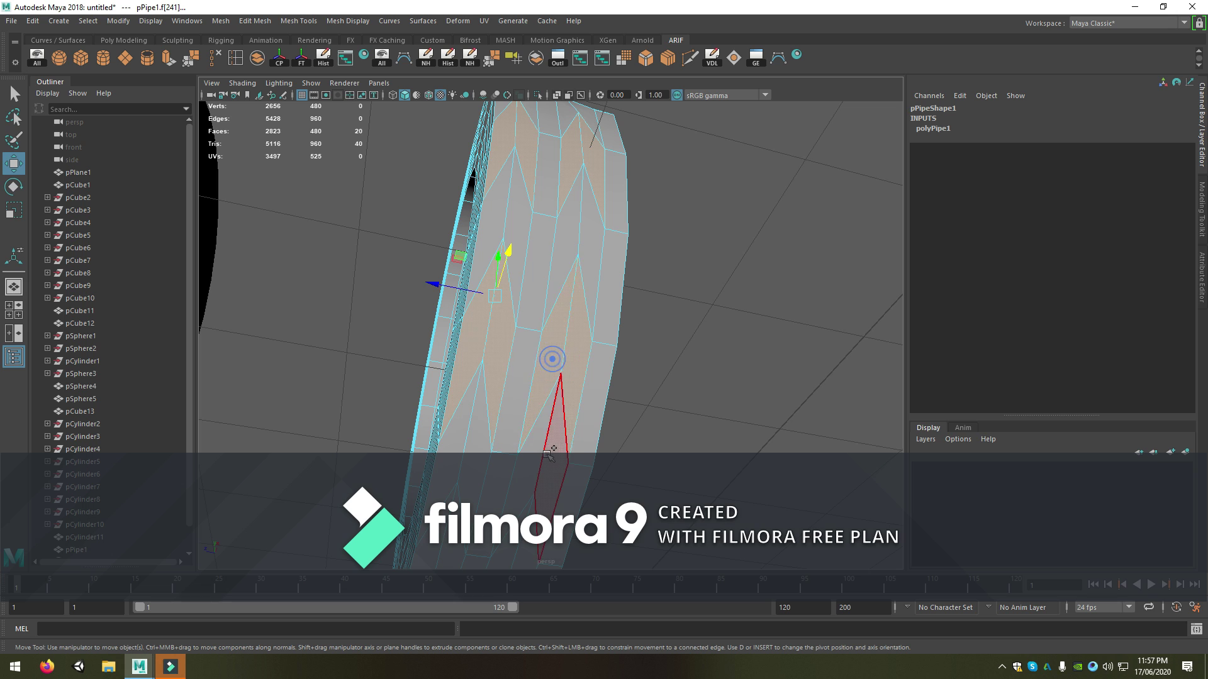
{"action": "left_click_drag", "start_coordinate": [549, 452], "coordinate": [552, 445], "text": "alt"}
{"action": "left_click", "coordinate": [464, 375], "text": "shift"}
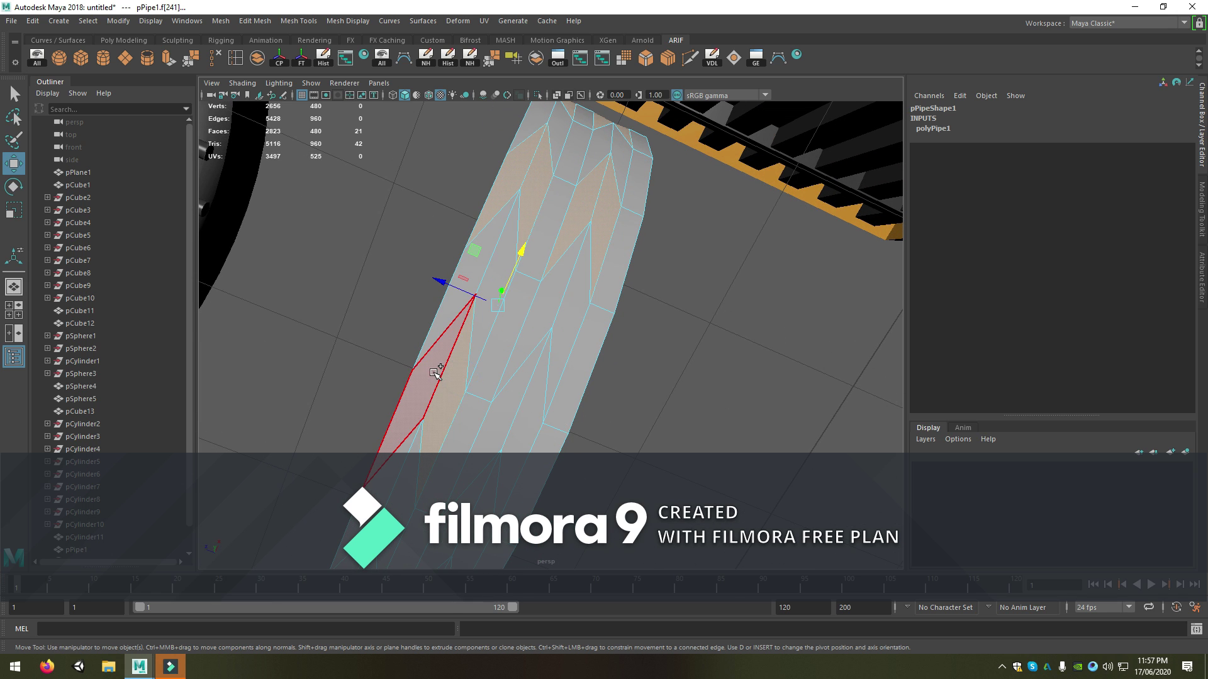
{"action": "left_click", "coordinate": [435, 373], "text": "shift"}
{"action": "left_click", "coordinate": [510, 400], "text": "shift"}
{"action": "left_click", "coordinate": [533, 431], "text": "shift"}
{"action": "left_click_drag", "start_coordinate": [532, 431], "coordinate": [582, 422], "text": "alt"}
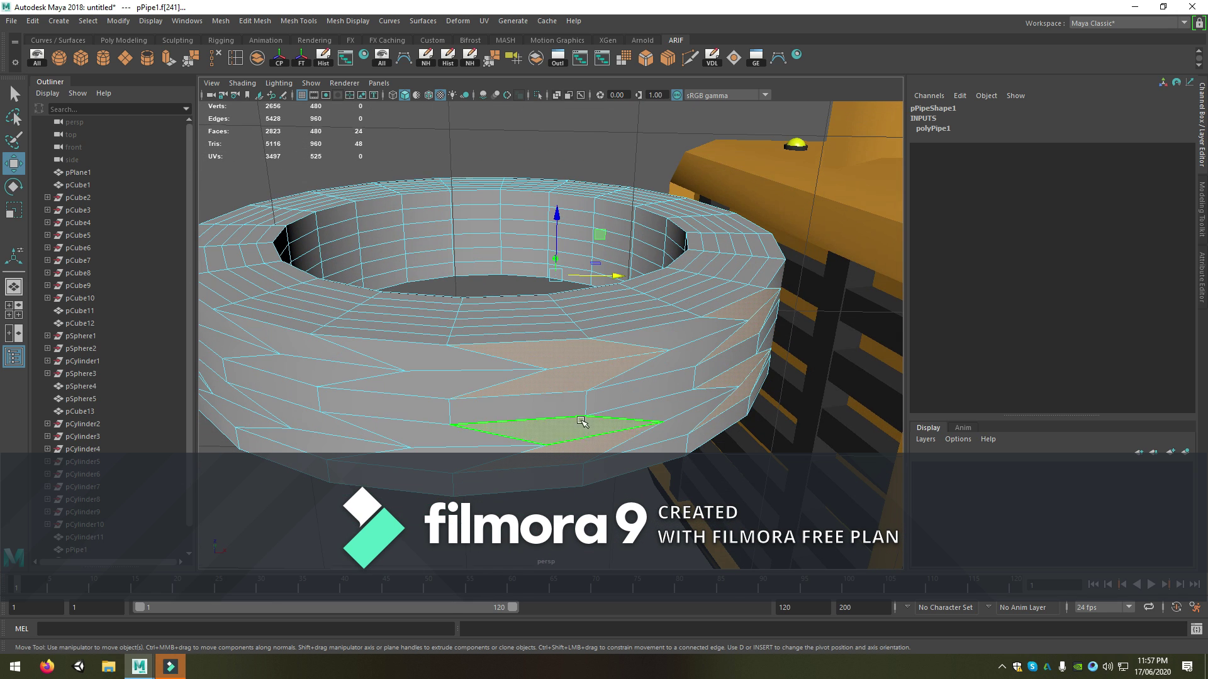
Add the remaining left and far-side tread faces, completing 41 selected faces
{"action": "left_click", "coordinate": [343, 355], "text": "shift"}
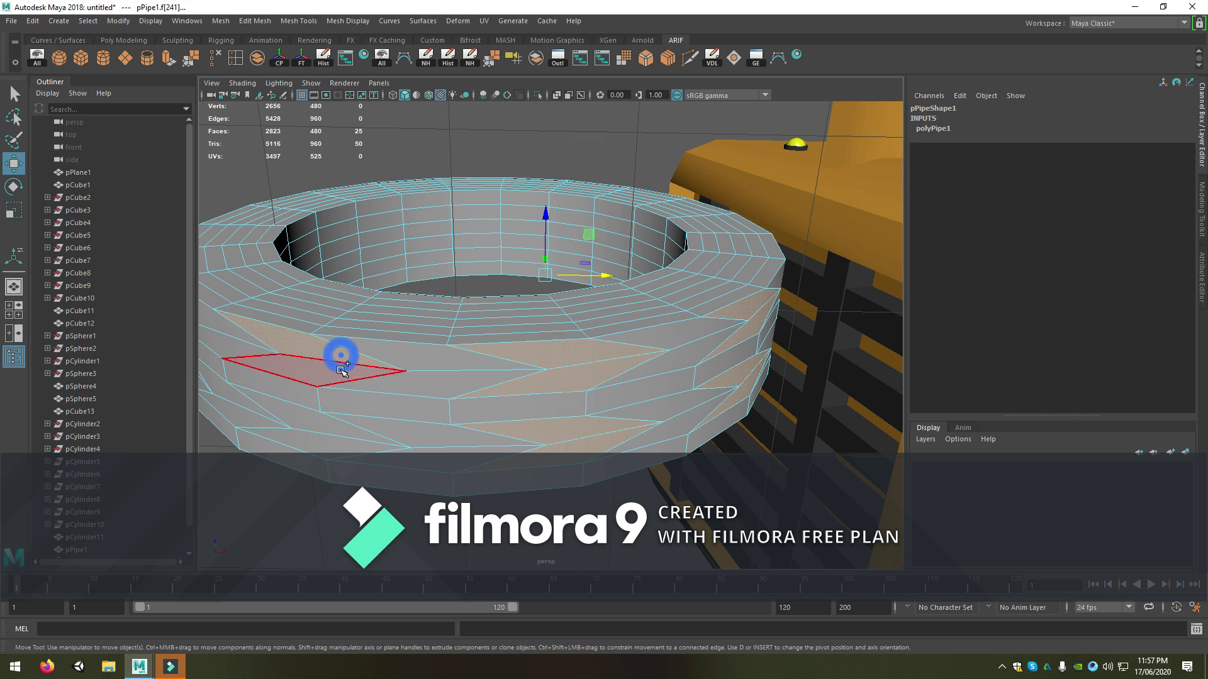
{"action": "left_click", "coordinate": [315, 423], "text": "shift"}
{"action": "left_click_drag", "start_coordinate": [310, 418], "coordinate": [394, 290], "text": "alt"}
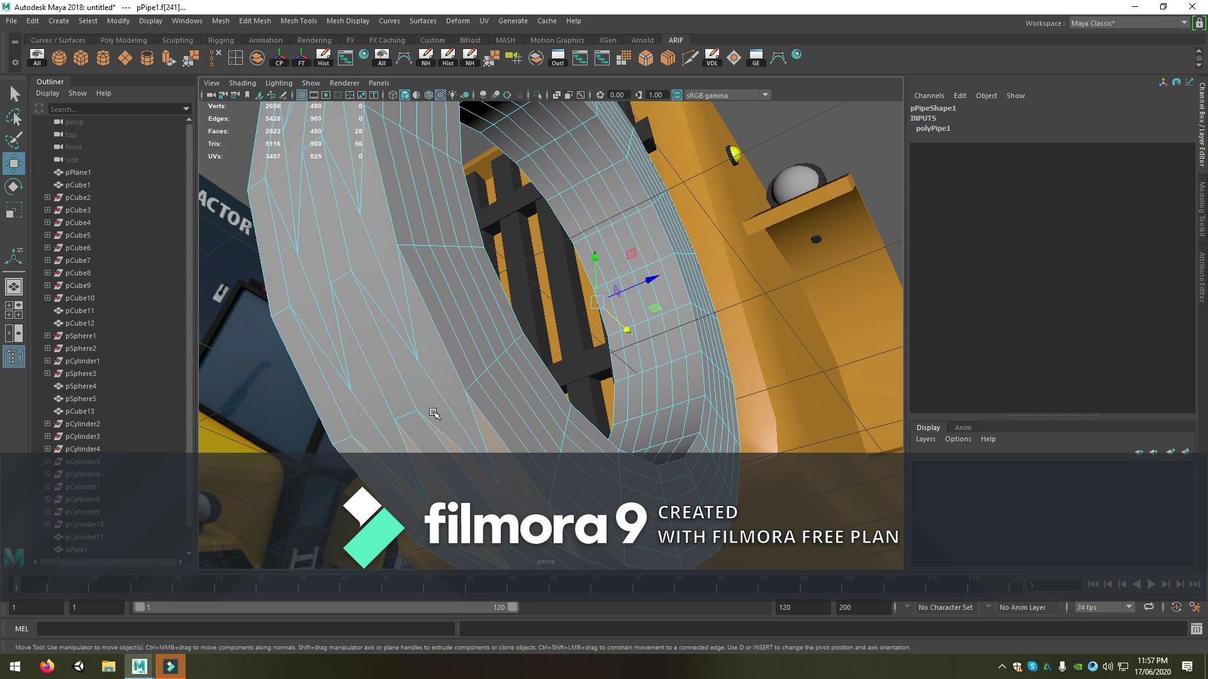
{"action": "left_click", "coordinate": [394, 290], "text": "shift"}
{"action": "left_click", "coordinate": [351, 266], "text": "shift"}
{"action": "left_click", "coordinate": [310, 280], "text": "shift"}
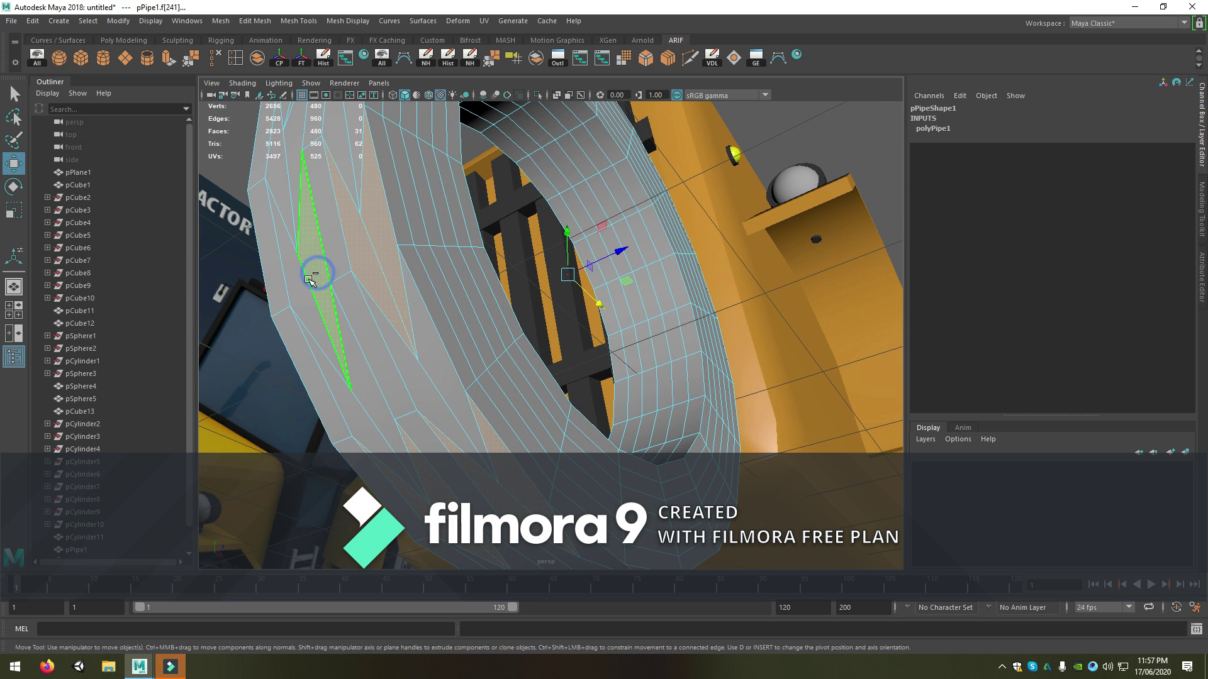
{"action": "left_click_drag", "start_coordinate": [390, 254], "coordinate": [504, 320], "text": "alt"}
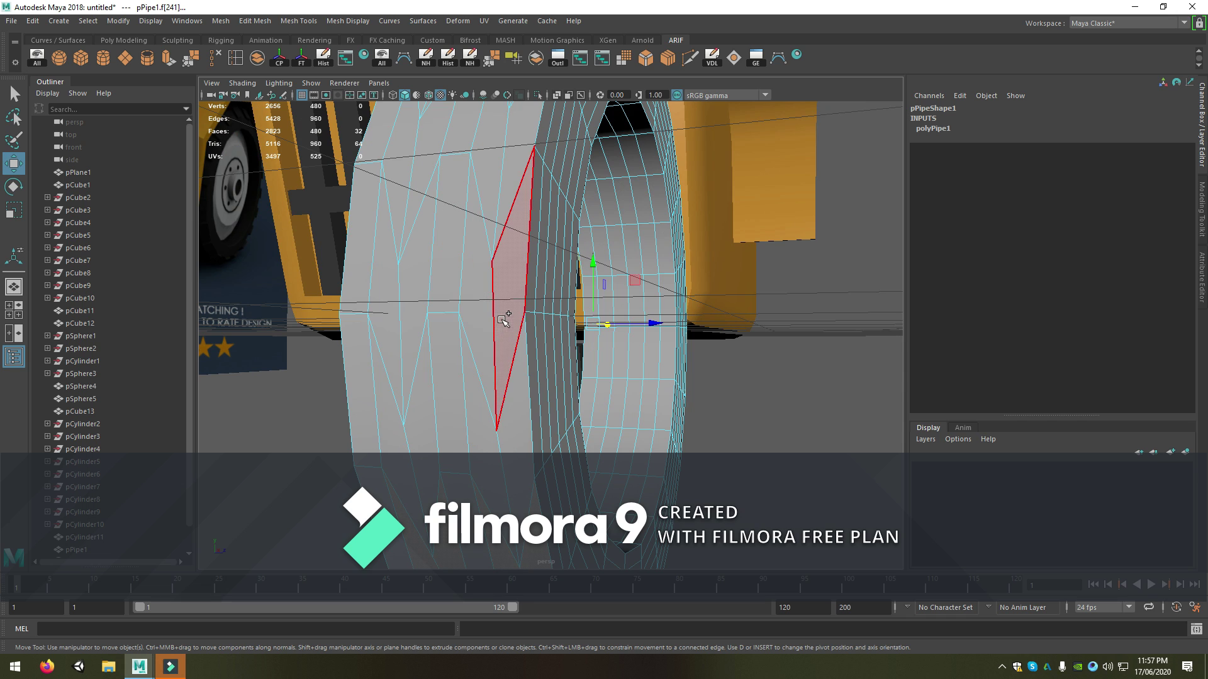
{"action": "left_click", "coordinate": [503, 319], "text": "shift"}
{"action": "left_click", "coordinate": [458, 296], "text": "shift"}
{"action": "left_click", "coordinate": [485, 300], "text": "shift"}
{"action": "left_click", "coordinate": [473, 303], "text": "shift"}
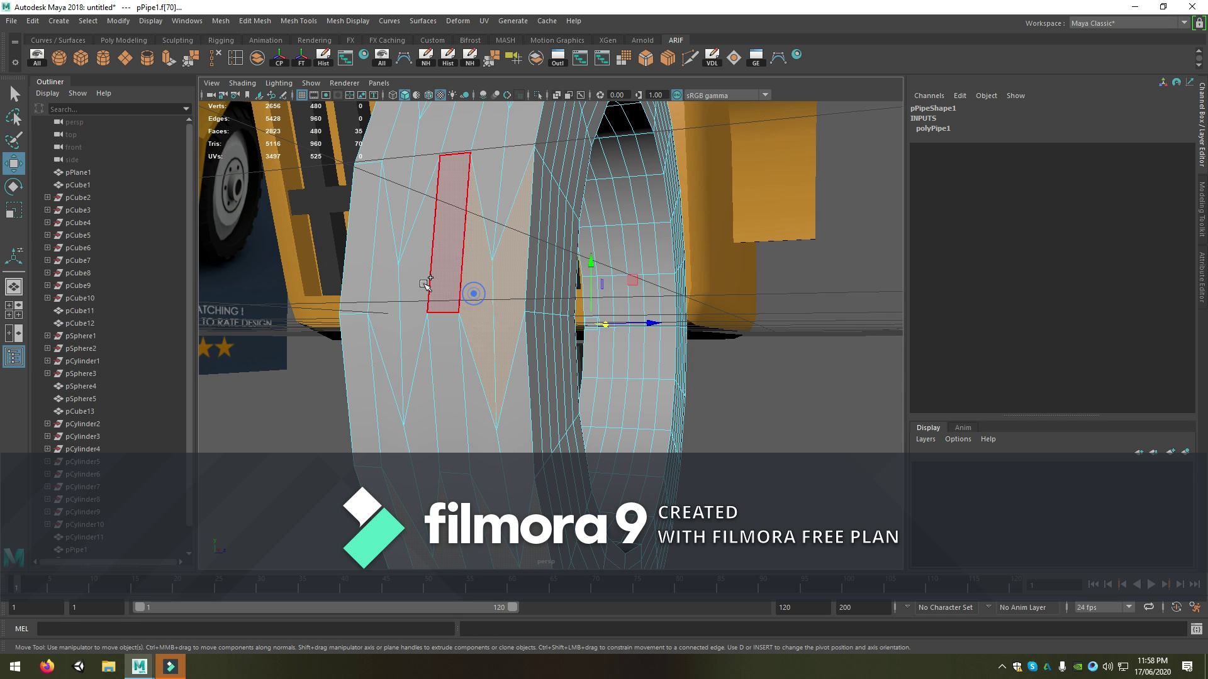
{"action": "left_click", "coordinate": [424, 283], "text": "shift"}
{"action": "left_click_drag", "start_coordinate": [405, 283], "coordinate": [454, 311], "text": "alt"}
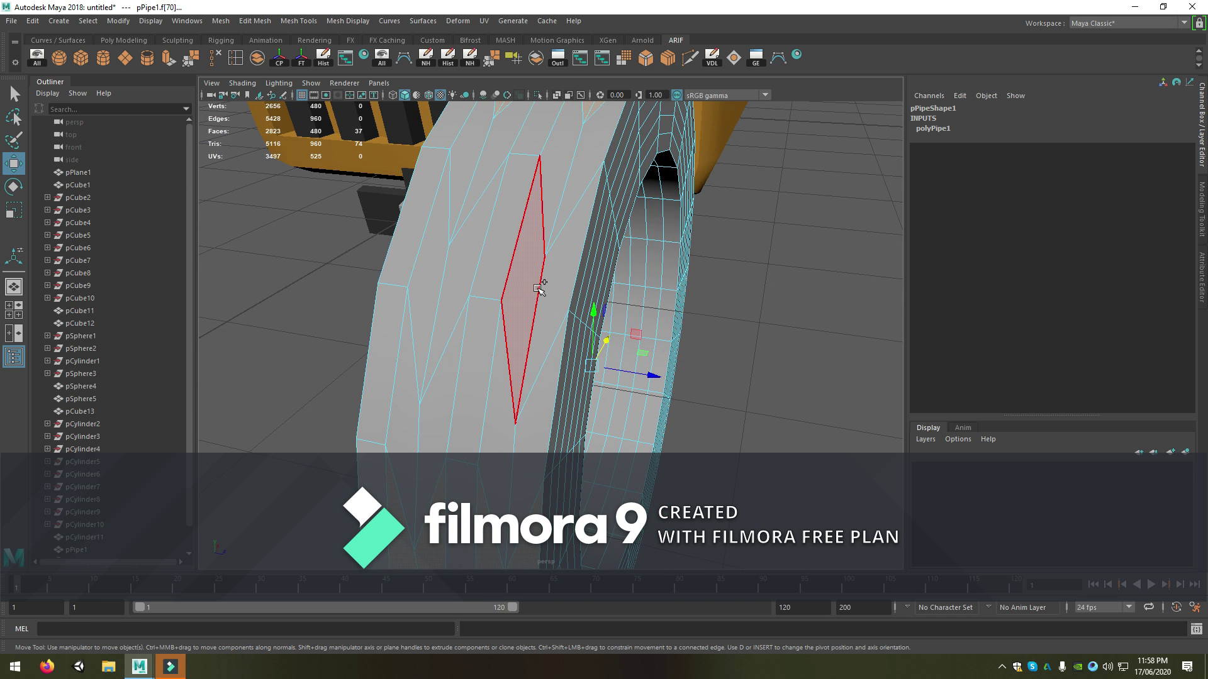
{"action": "left_click", "coordinate": [539, 284], "text": "shift"}
{"action": "left_click", "coordinate": [558, 283], "text": "shift"}
{"action": "left_click", "coordinate": [523, 287], "text": "shift"}
{"action": "left_click", "coordinate": [442, 276], "text": "shift"}
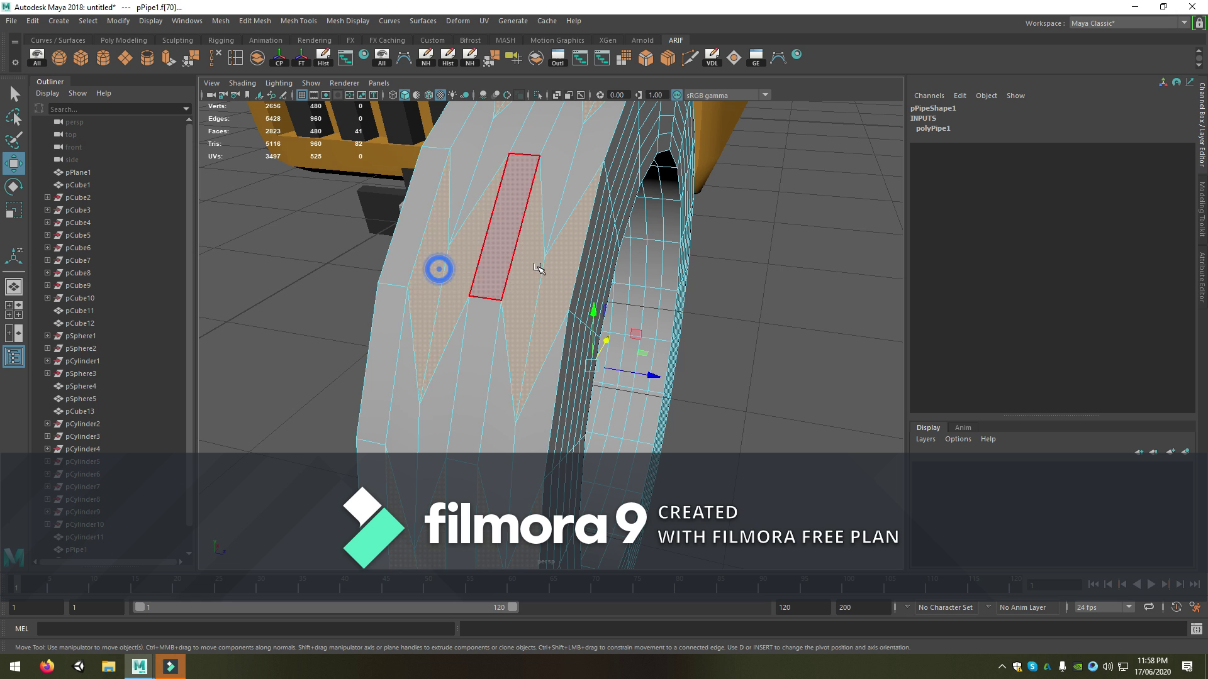
{"action": "mouse_move", "coordinate": [539, 270]}
{"action": "left_mouse_down", "text": "alt"}
{"action": "mouse_move", "coordinate": [566, 324]}
{"action": "mouse_move", "coordinate": [502, 335]}
{"action": "left_mouse_up", "text": "alt"}
{"action": "left_click_drag", "start_coordinate": [517, 336], "coordinate": [539, 342], "text": "alt"}
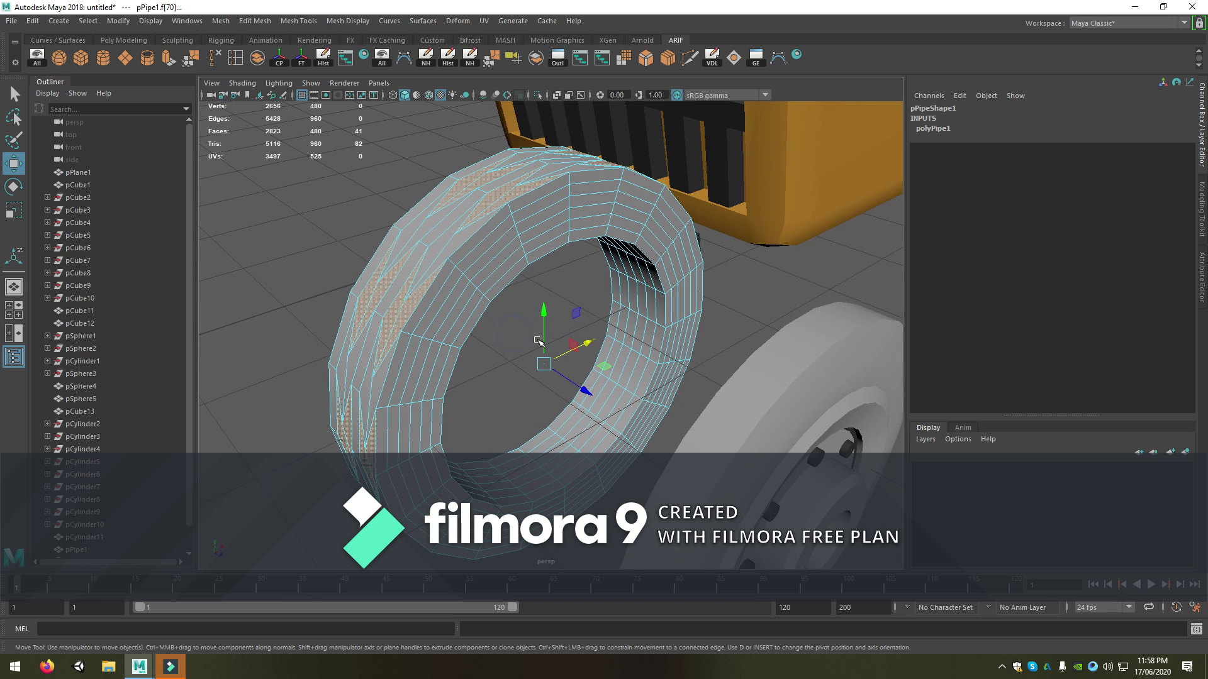
Extrude the selected tread faces and scale them outward to 1.033
{"action": "key", "text": "ctrl+e"}
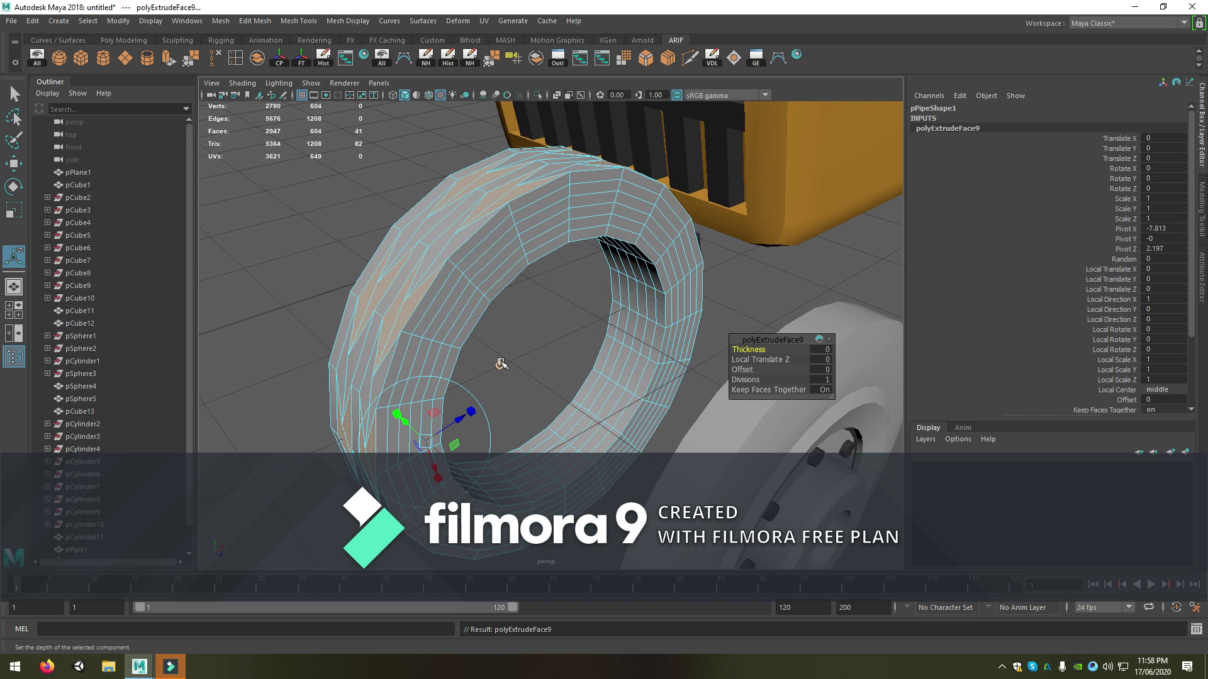
{"action": "left_click", "coordinate": [501, 364]}
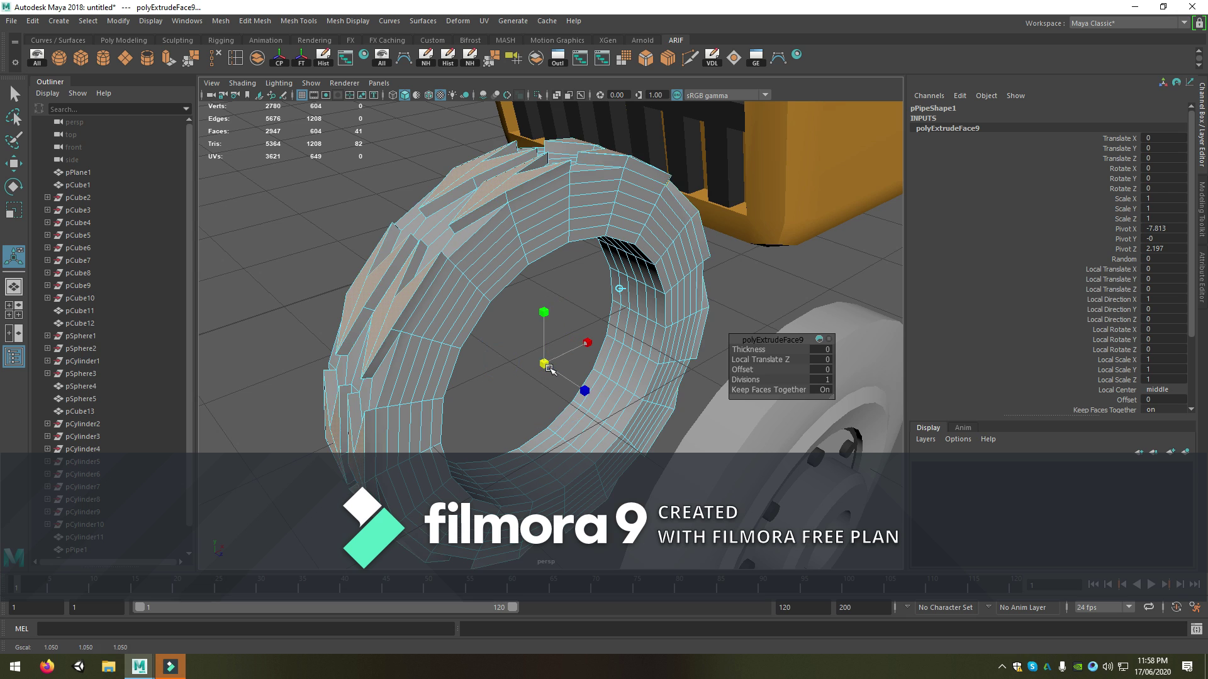
{"action": "mouse_move", "coordinate": [545, 356]}
{"action": "left_mouse_down"}
{"action": "mouse_move", "coordinate": [548, 369]}
{"action": "mouse_move", "coordinate": [659, 342]}
{"action": "mouse_move", "coordinate": [598, 337]}
{"action": "mouse_move", "coordinate": [554, 356]}
{"action": "mouse_move", "coordinate": [598, 353]}
{"action": "mouse_move", "coordinate": [610, 337]}
{"action": "mouse_move", "coordinate": [576, 334]}
{"action": "left_mouse_up"}
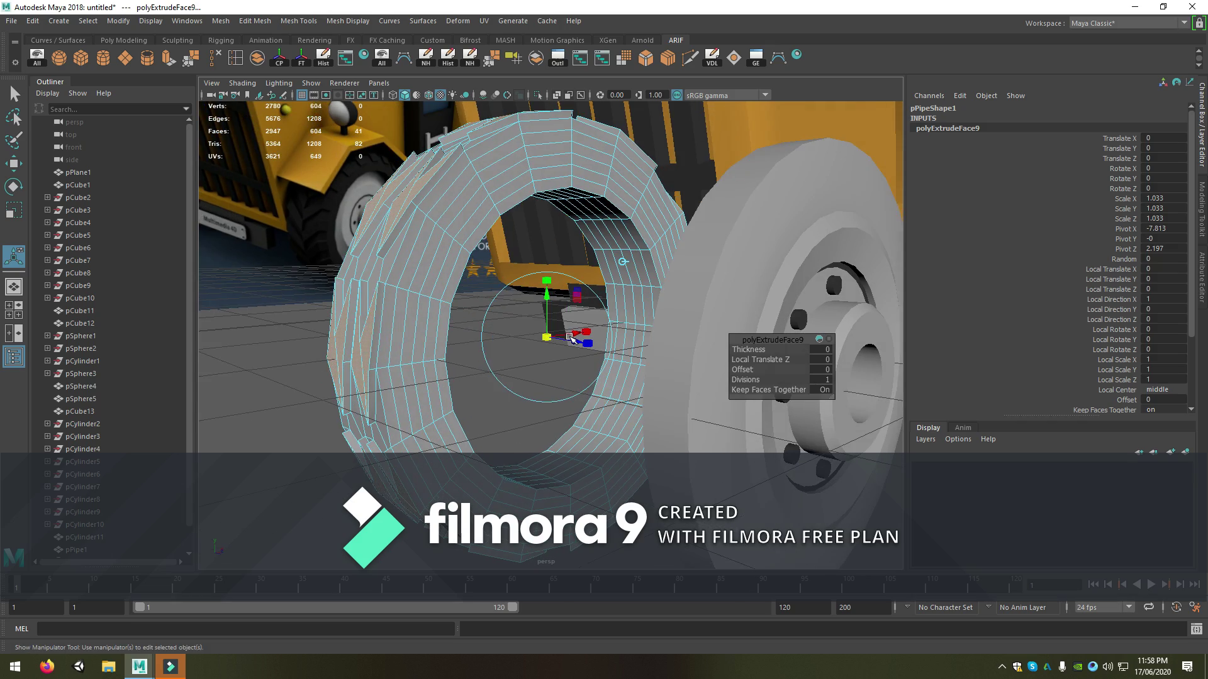
Inspect the raised tread blocks and return the tyre to Object Mode
{"action": "right_click_drag", "start_coordinate": [577, 334], "coordinate": [622, 444], "text": "alt"}
{"action": "mouse_move", "coordinate": [622, 445]}
{"action": "left_mouse_down", "text": "alt"}
{"action": "mouse_move", "coordinate": [644, 446]}
{"action": "mouse_move", "coordinate": [629, 409]}
{"action": "left_mouse_up", "text": "alt"}
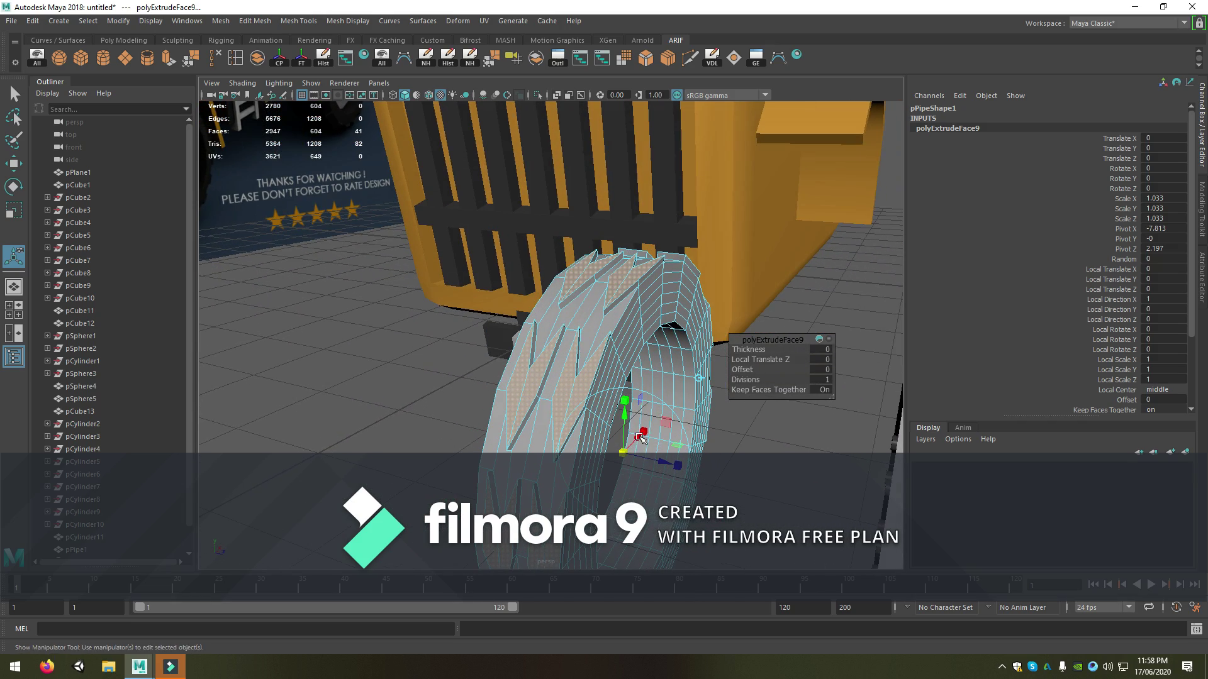
{"action": "right_click_drag", "start_coordinate": [629, 409], "coordinate": [617, 353], "text": "alt"}
{"action": "left_click_drag", "start_coordinate": [617, 352], "coordinate": [612, 267], "text": "alt"}
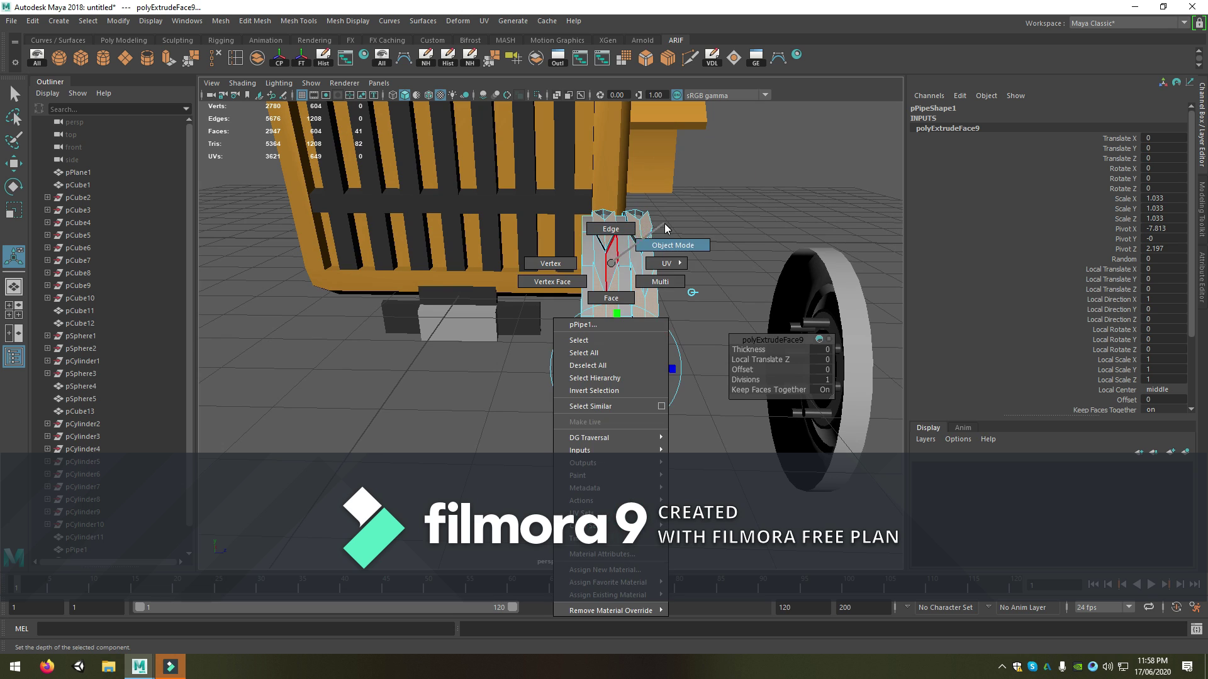
{"action": "right_click_drag", "start_coordinate": [612, 268], "coordinate": [664, 224]}
{"action": "left_click_drag", "start_coordinate": [664, 224], "coordinate": [625, 281], "text": "alt"}
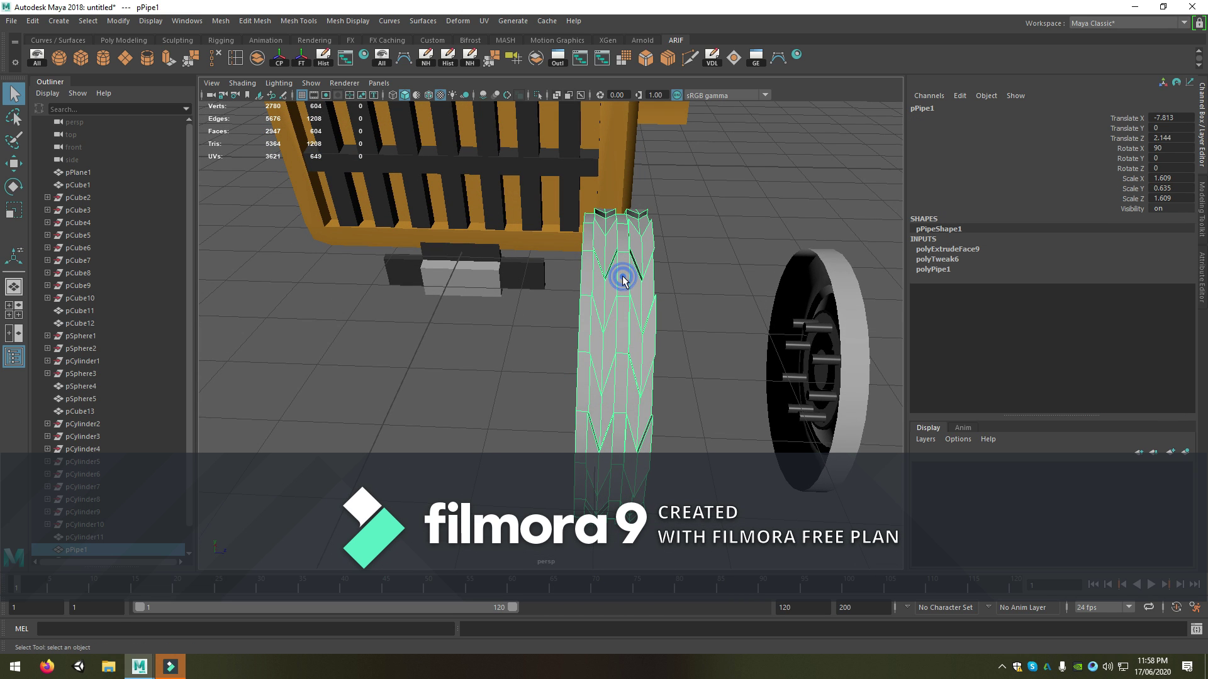
Delete a marquee-selected block of 160 tyre faces, leaving 2787 faces
{"action": "right_click_drag", "start_coordinate": [624, 276], "coordinate": [622, 297]}
{"action": "left_click_drag", "start_coordinate": [619, 271], "coordinate": [602, 256], "text": "alt"}
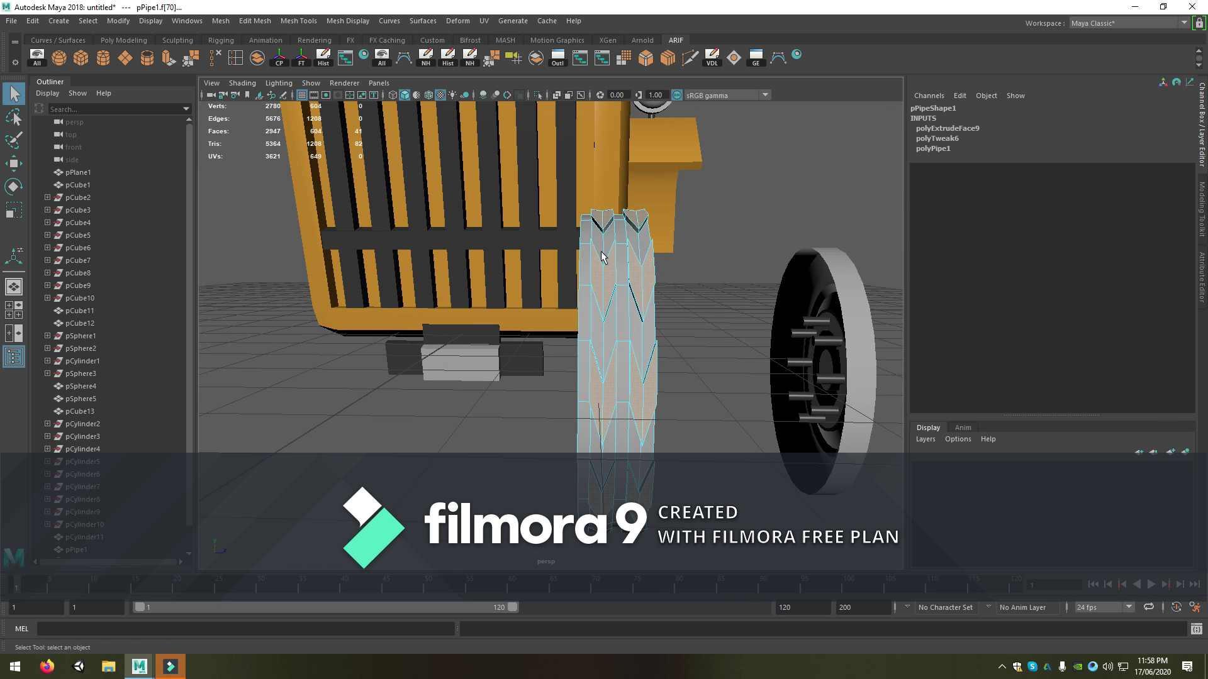
{"action": "mouse_move", "coordinate": [463, 325]}
{"action": "left_mouse_down"}
{"action": "mouse_move", "coordinate": [563, 503]}
{"action": "mouse_move", "coordinate": [585, 596]}
{"action": "mouse_move", "coordinate": [593, 588]}
{"action": "left_mouse_up"}
{"action": "key", "text": "Delete"}
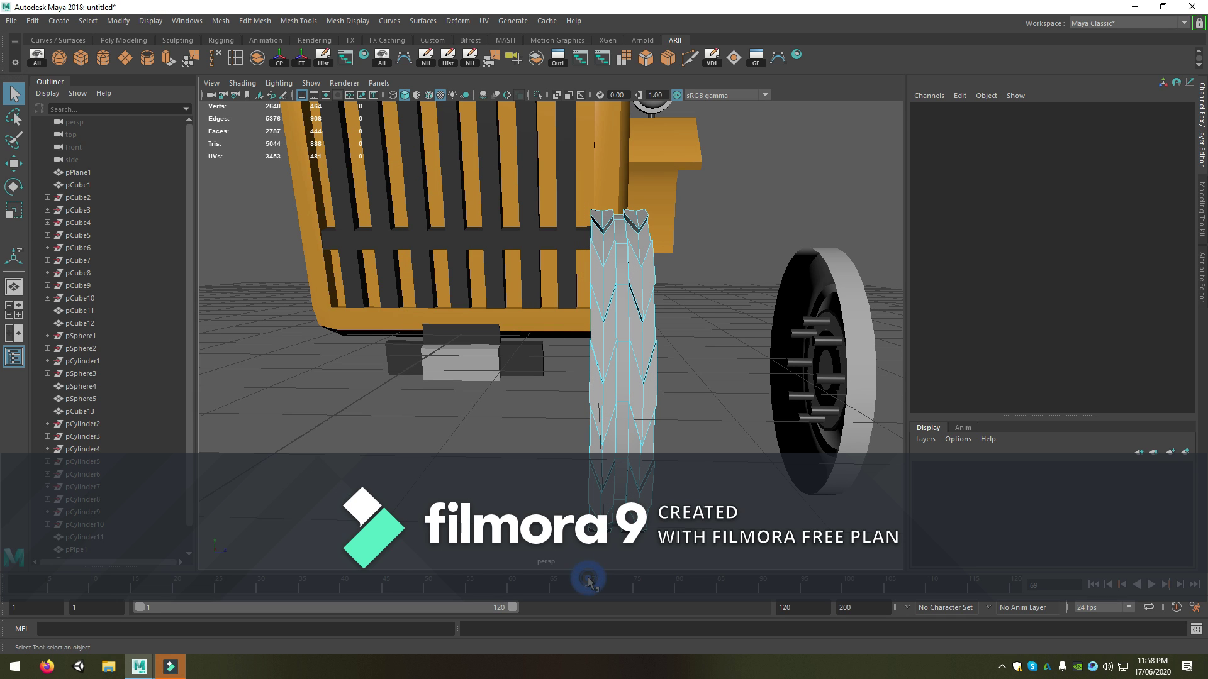
{"action": "left_click_drag", "start_coordinate": [593, 571], "coordinate": [545, 418], "text": "alt"}
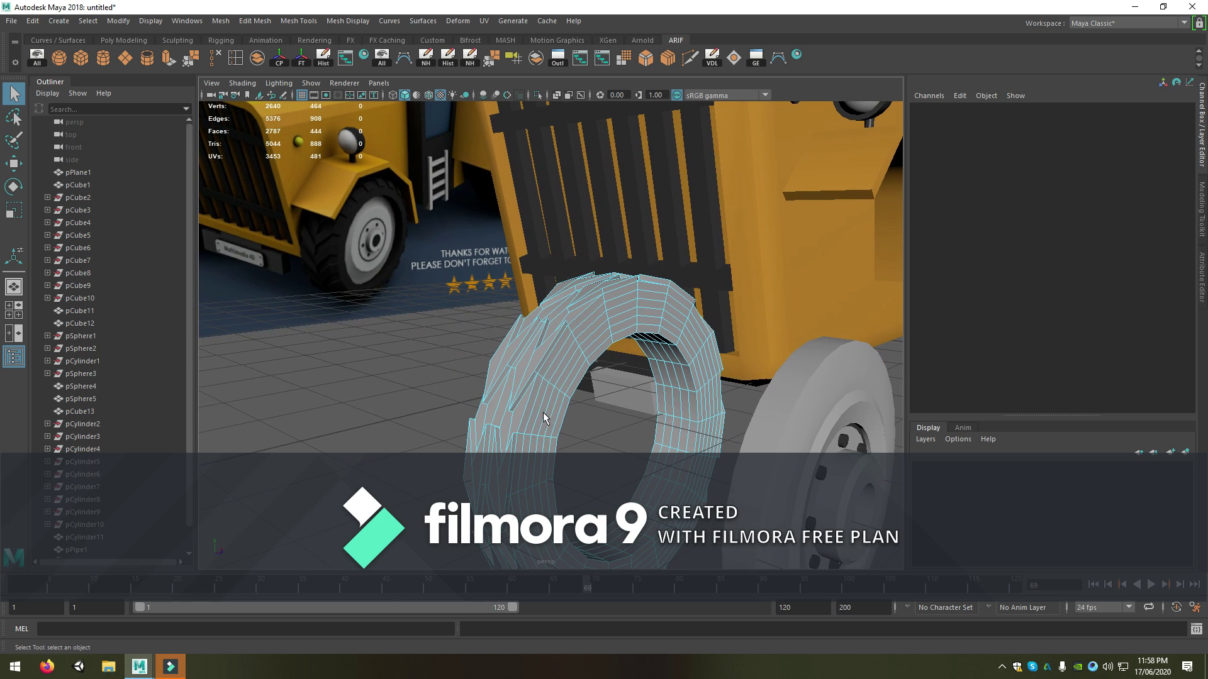
Switch the tyre from Object Mode to edge selection mode
{"action": "right_click", "coordinate": [549, 327]}
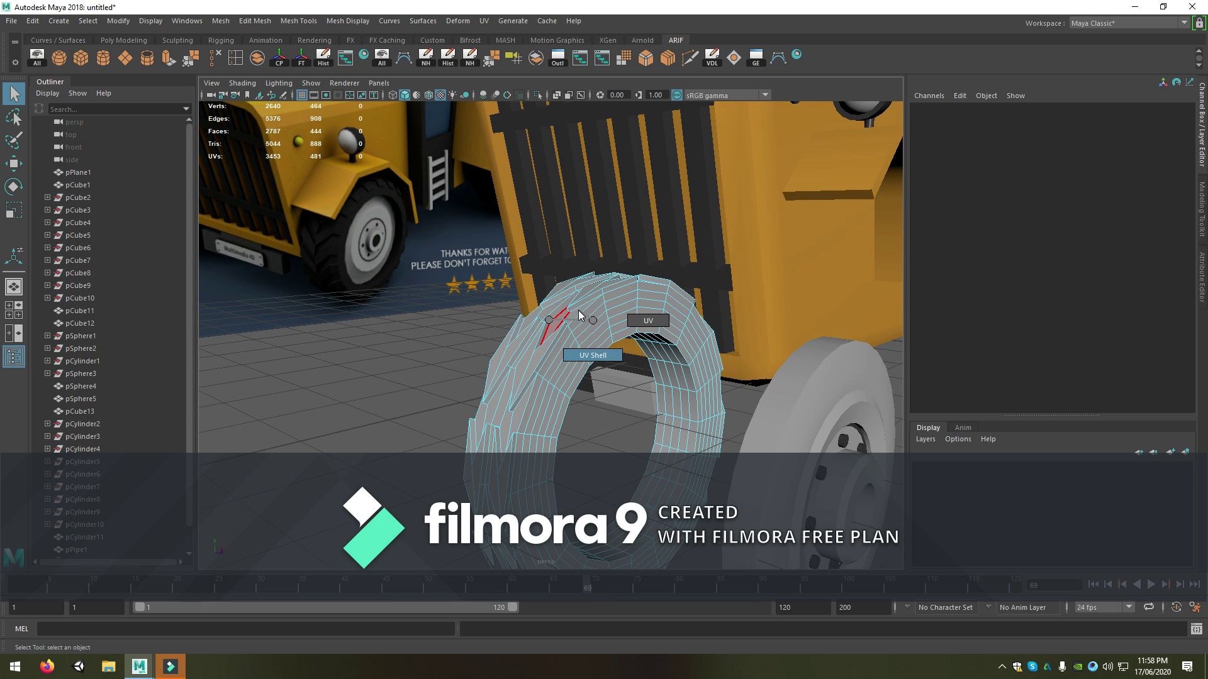
{"action": "right_click", "coordinate": [548, 324]}
{"action": "left_click", "coordinate": [607, 302]}
{"action": "right_click", "coordinate": [601, 322]}
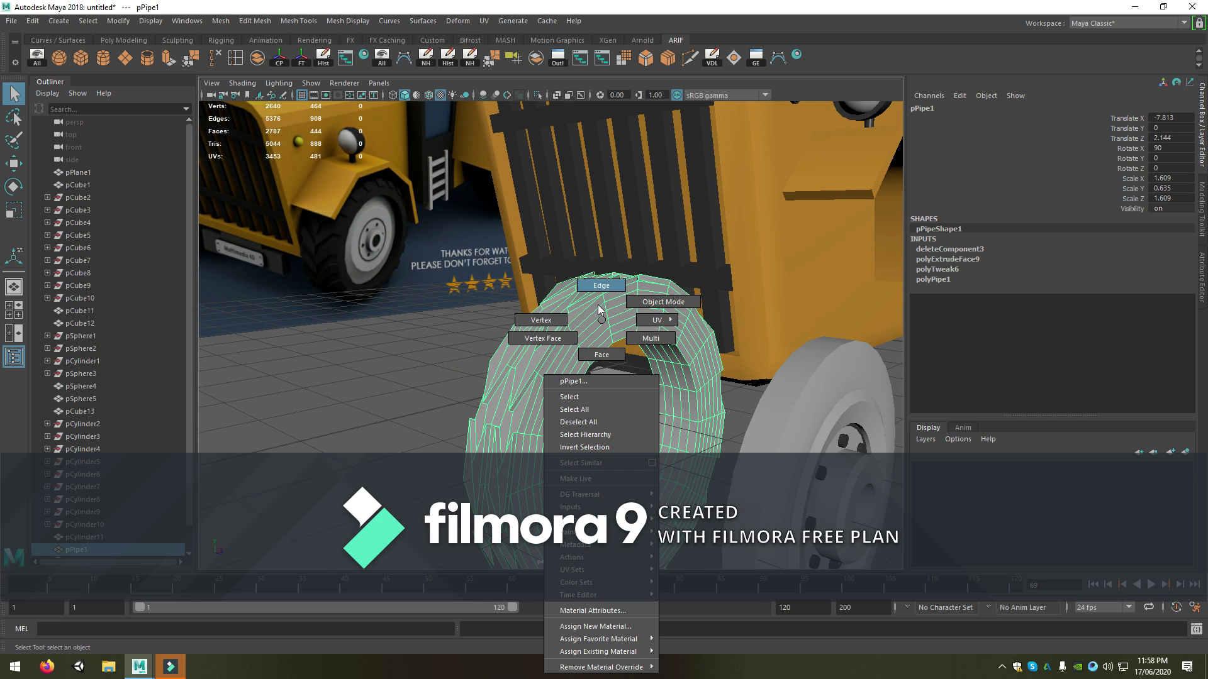
{"action": "left_click", "coordinate": [588, 370]}
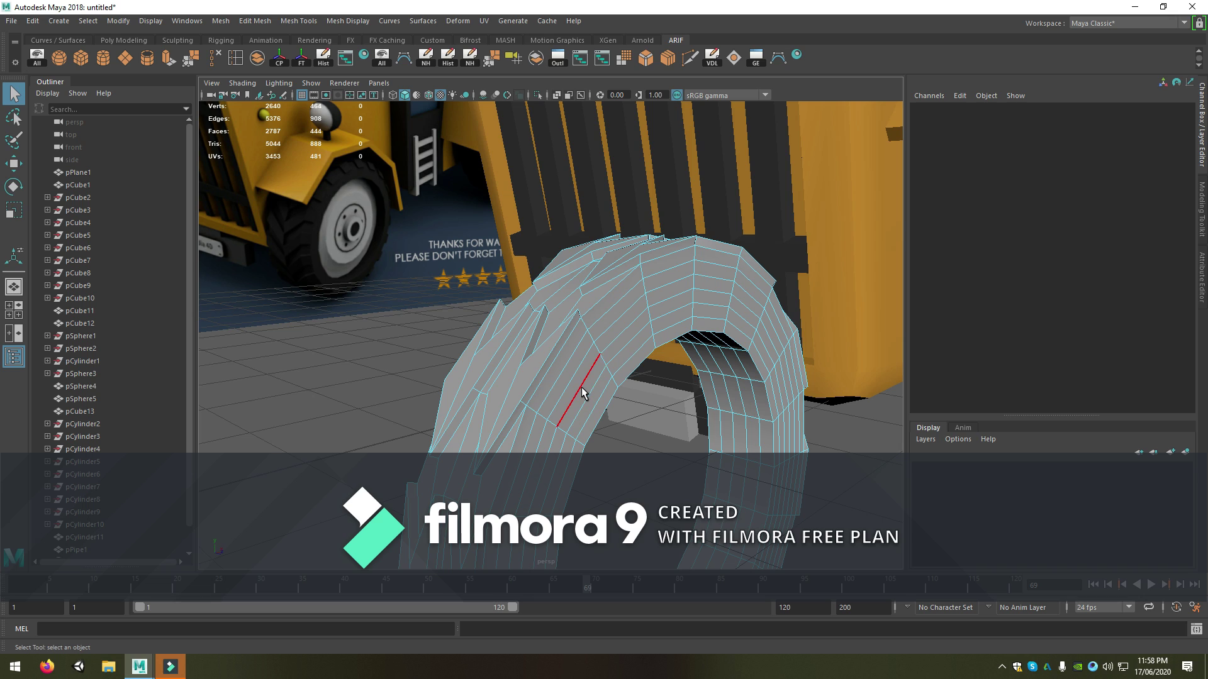
Select three edge loops on the tyre, test scaling them wider, then undo the scale
{"action": "double_click", "coordinate": [581, 387]}
{"action": "double_click", "coordinate": [567, 364], "text": "shift"}
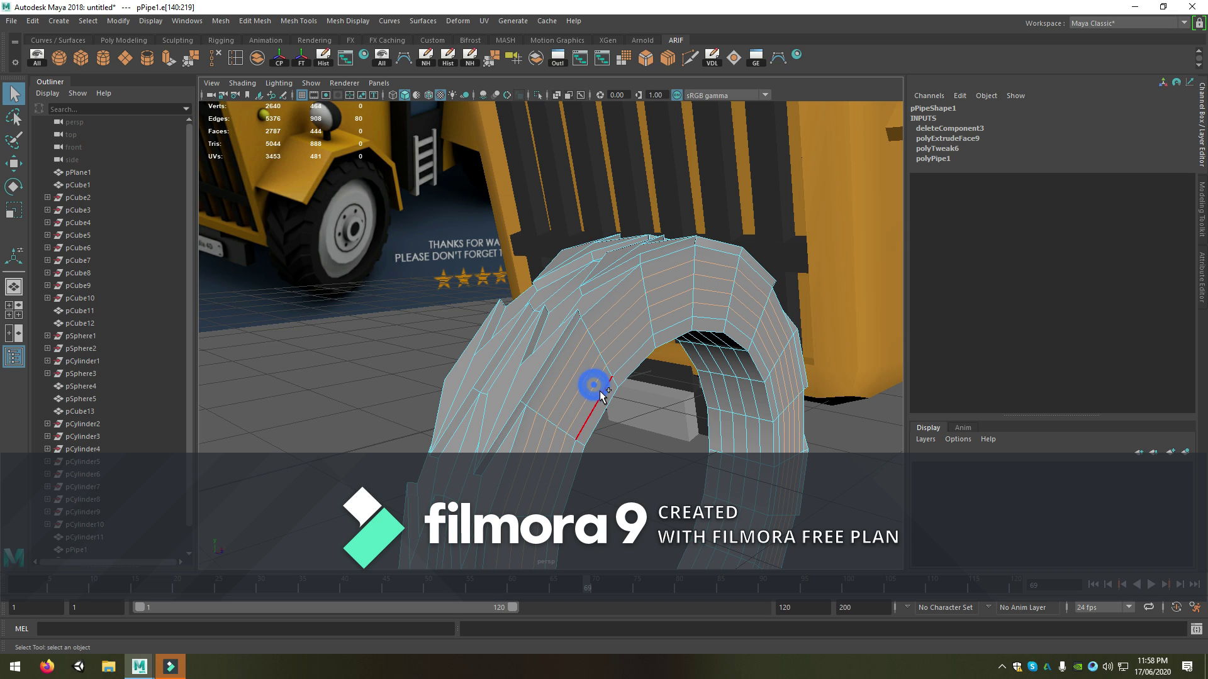
{"action": "double_click", "coordinate": [599, 392], "text": "shift"}
{"action": "key", "text": "r"}
{"action": "left_click_drag", "start_coordinate": [695, 526], "coordinate": [700, 522]}
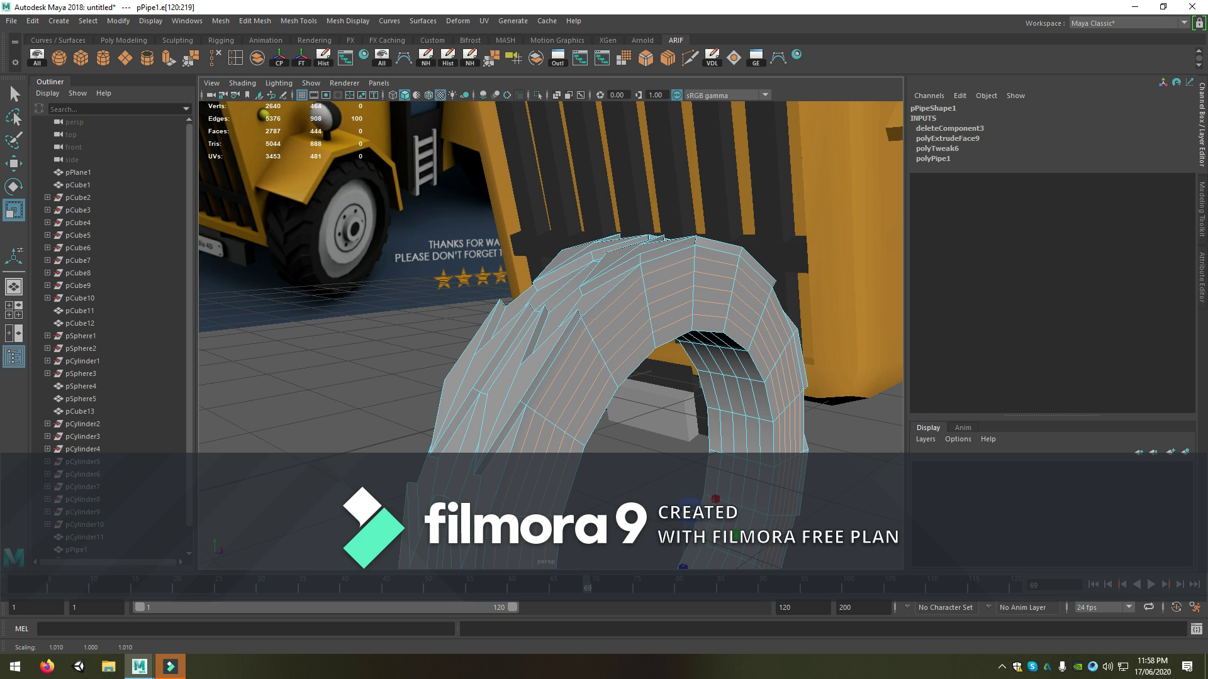
{"action": "key", "text": "ctrl+z"}
Pick a different, narrower set of tread edge loops on the tyre to adjust
{"action": "double_click", "coordinate": [609, 344]}
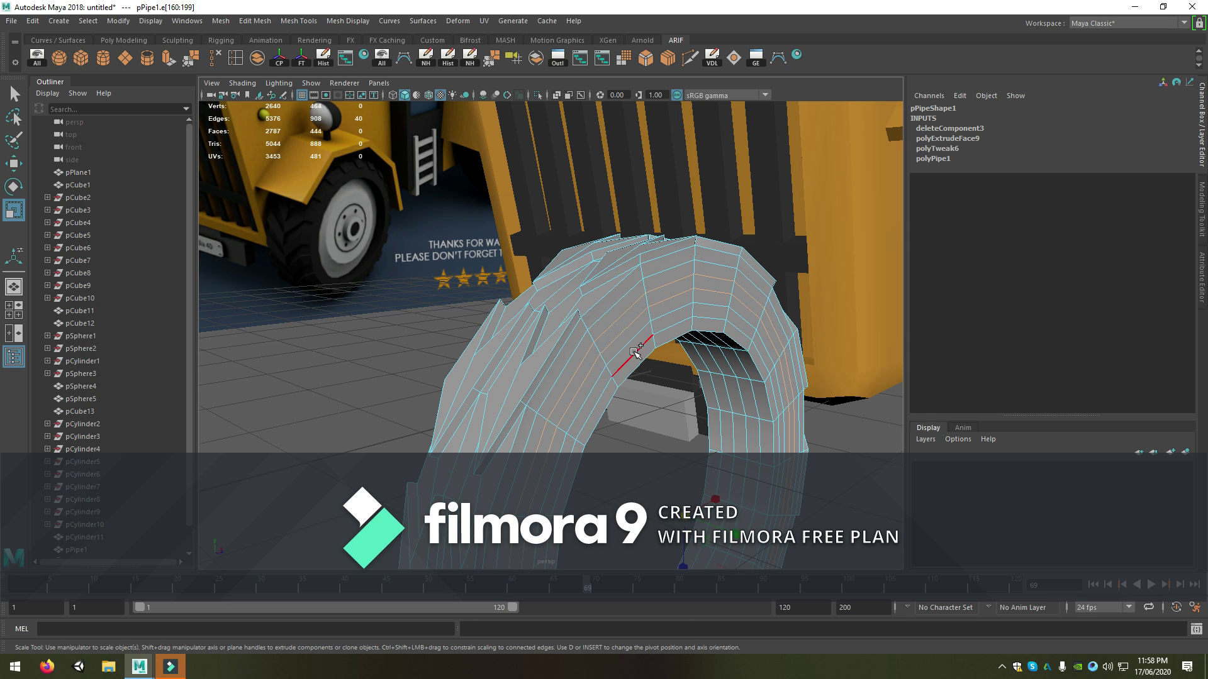
{"action": "double_click", "coordinate": [603, 318], "text": "shift"}
{"action": "double_click", "coordinate": [607, 315], "text": "shift"}
{"action": "key", "text": "w"}
{"action": "mouse_move", "coordinate": [607, 390]}
{"action": "left_mouse_down", "text": "alt"}
{"action": "mouse_move", "coordinate": [703, 452]}
{"action": "mouse_move", "coordinate": [626, 402]}
{"action": "left_mouse_up", "text": "alt"}
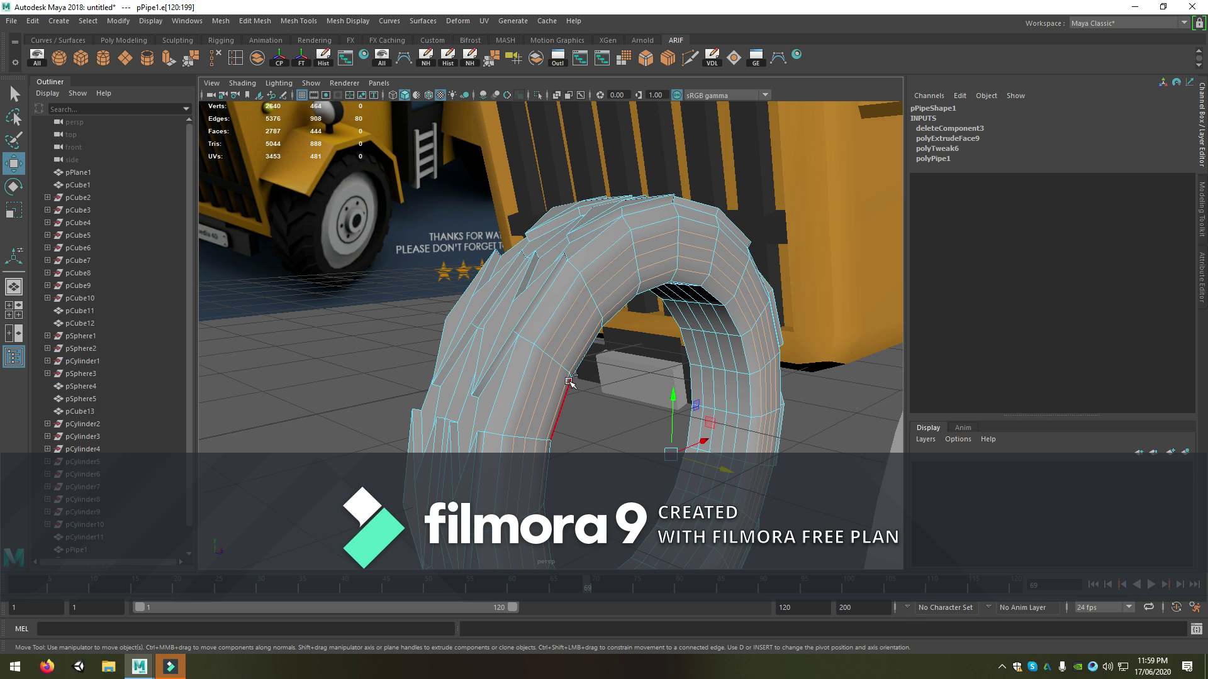
{"action": "key", "text": "ctrl+z"}
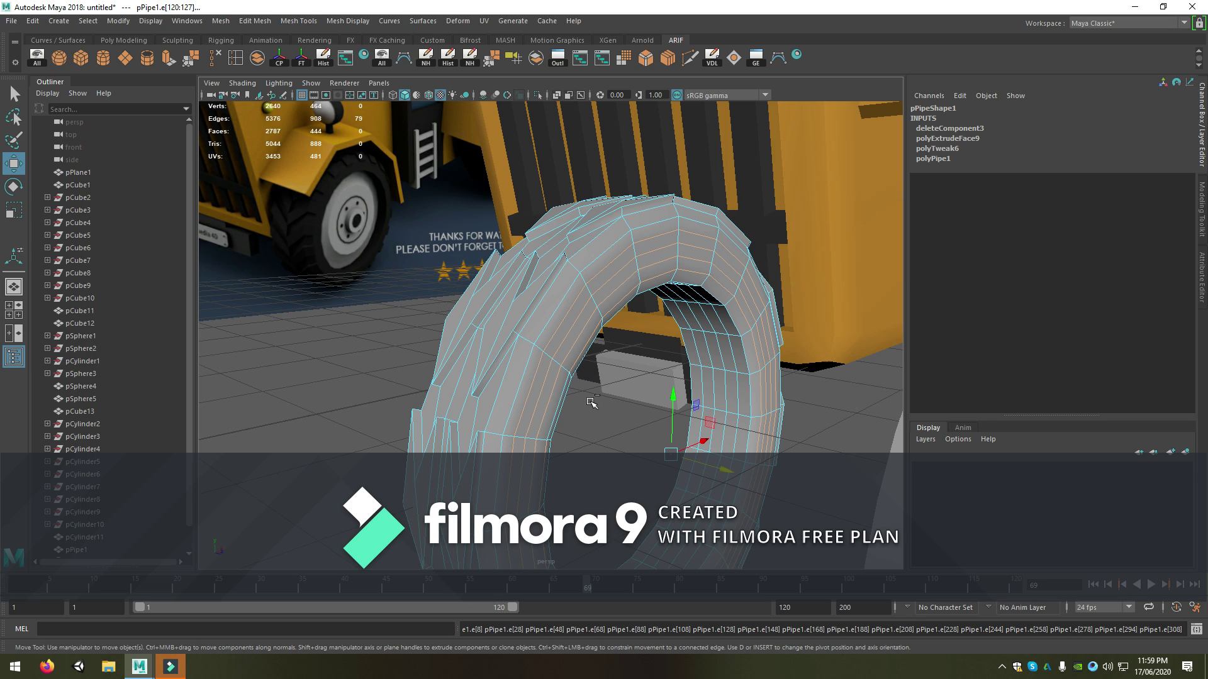
{"action": "left_click", "coordinate": [584, 374], "text": "ctrl"}
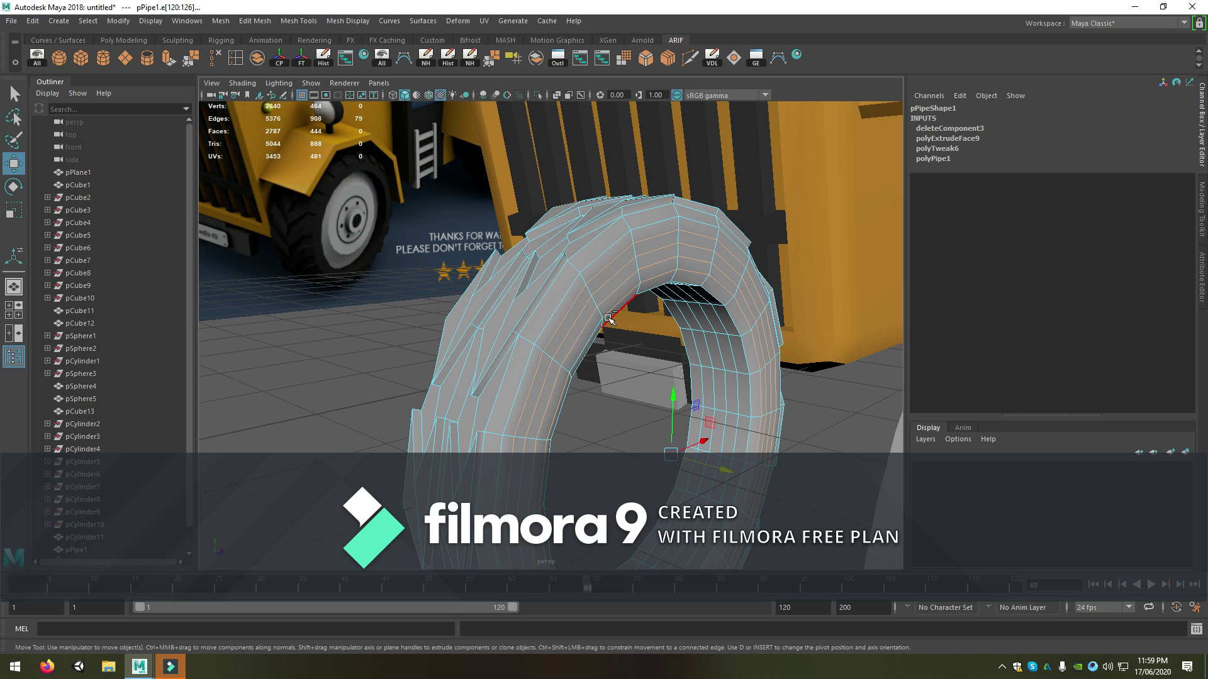
Shift the selected tread edge loops slightly to refine the tyre's tread shape
{"action": "left_click_drag", "start_coordinate": [733, 475], "coordinate": [725, 468]}
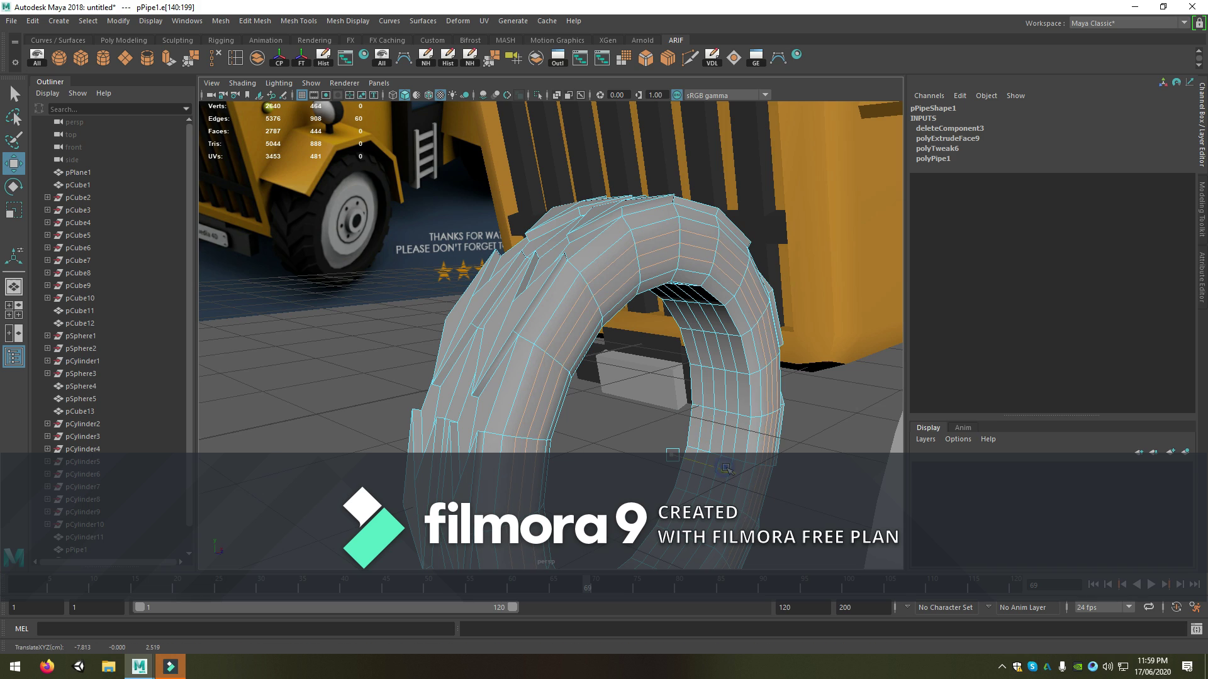
{"action": "double_click", "coordinate": [531, 407], "text": "ctrl"}
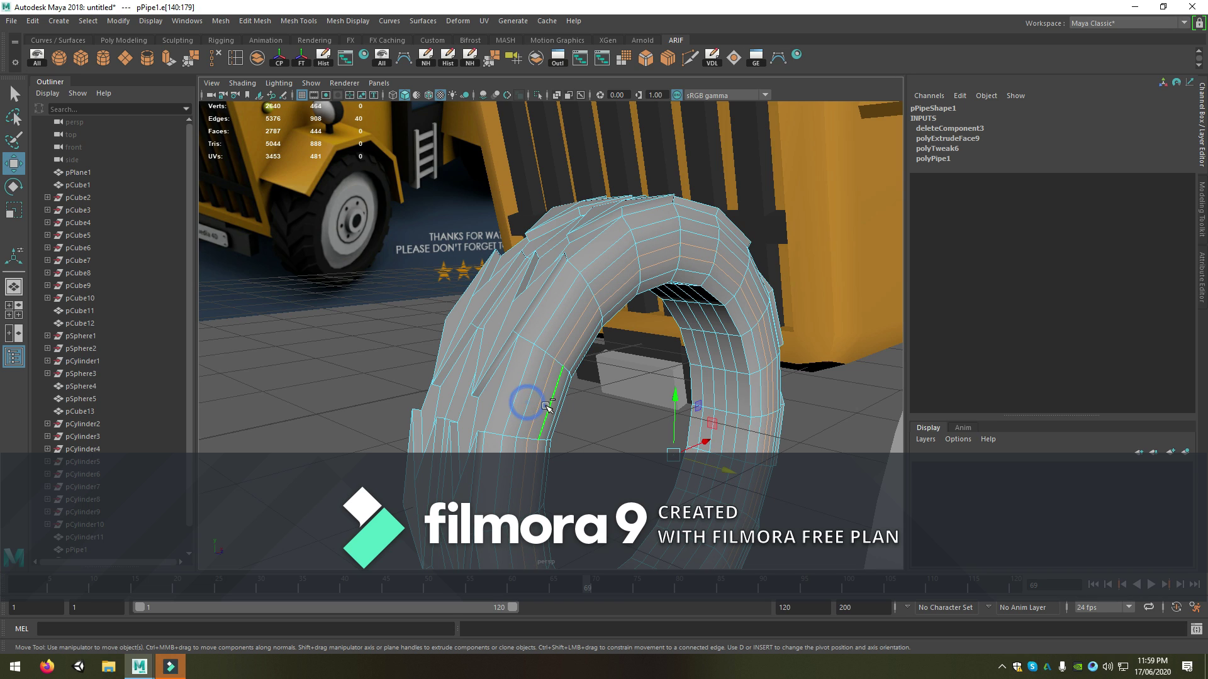
{"action": "middle_click_drag", "start_coordinate": [728, 474], "coordinate": [731, 475]}
{"action": "right_click_drag", "start_coordinate": [630, 286], "coordinate": [692, 267]}
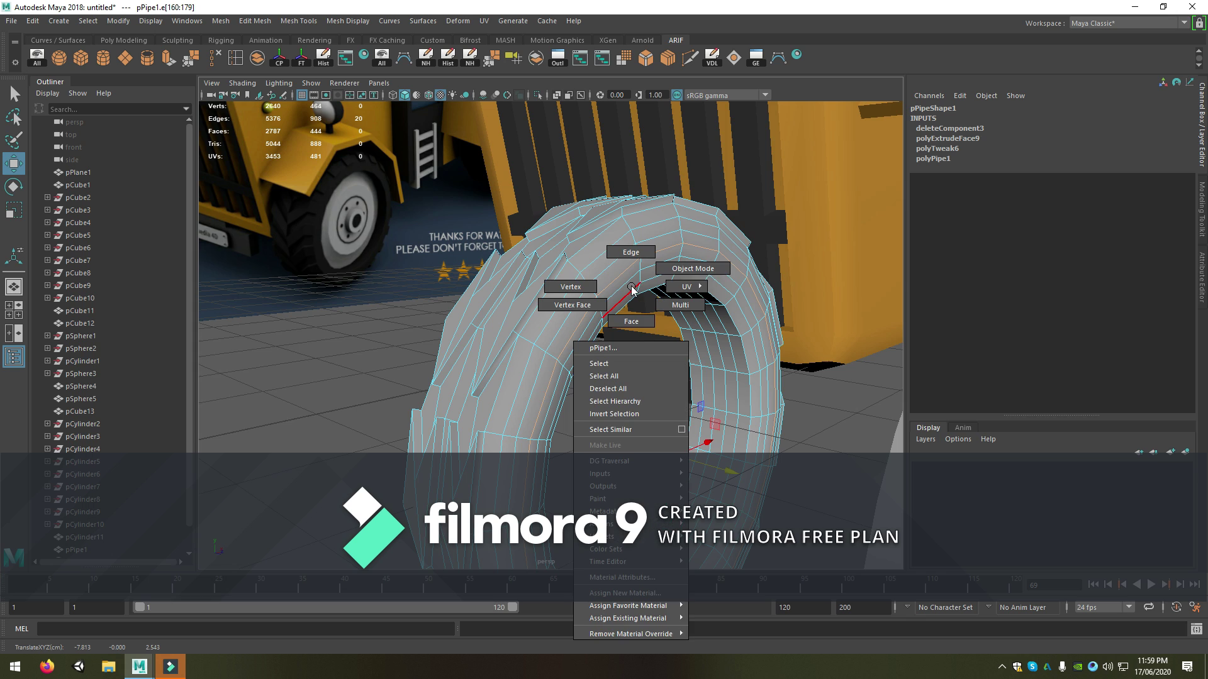
Assign the existing phong3 material to the tyre pPipe1
{"action": "right_click", "coordinate": [671, 263]}
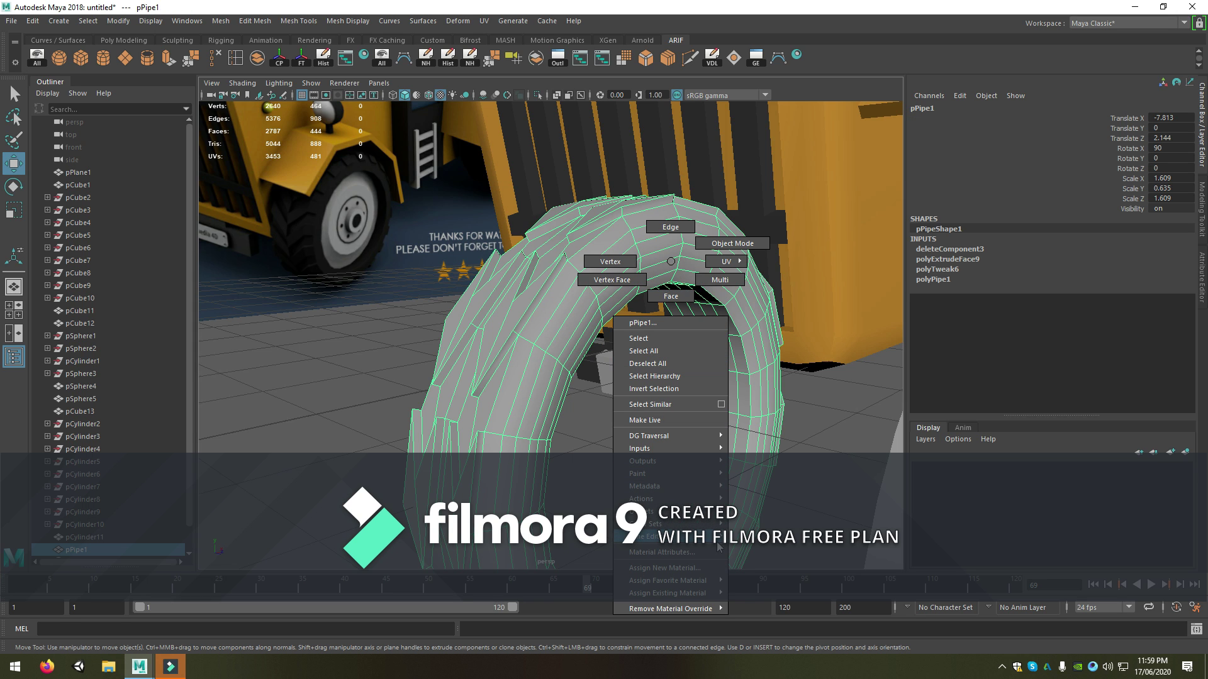
{"action": "mouse_move", "coordinate": [666, 592]}
{"action": "left_click", "coordinate": [758, 626]}
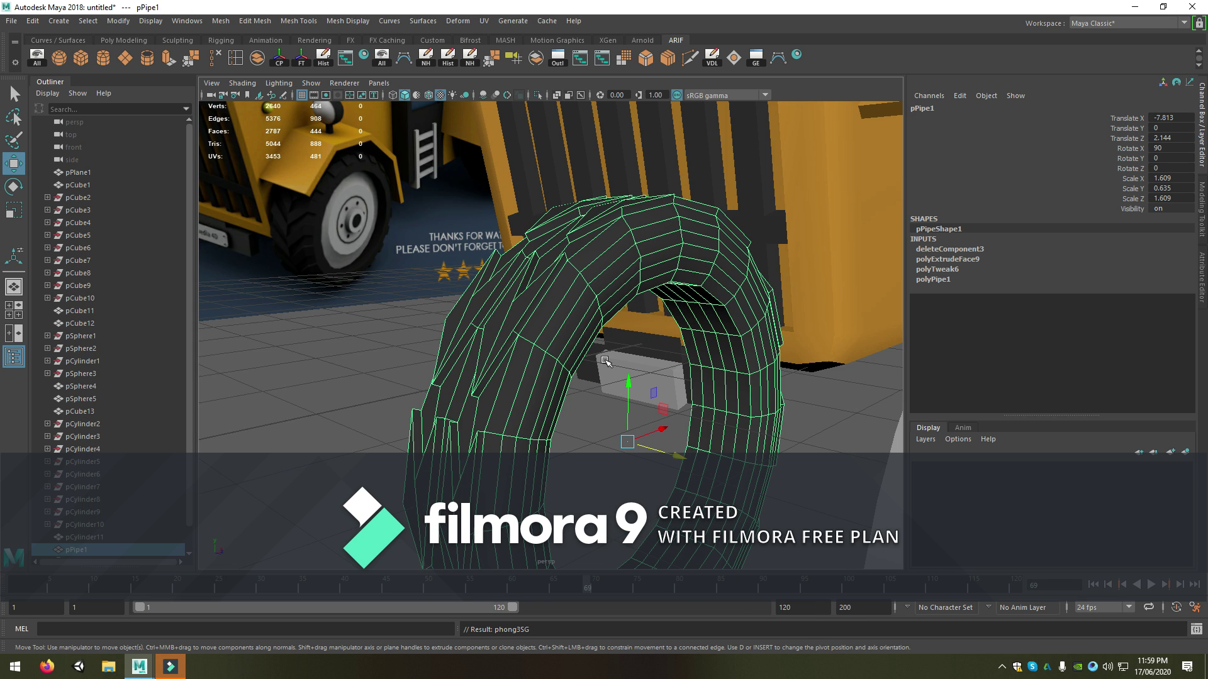
{"action": "left_click", "coordinate": [368, 356]}
{"action": "scroll", "coordinate": [440, 384], "scroll_direction": "down", "scroll_amount": 3}
{"action": "left_click", "coordinate": [523, 379]}
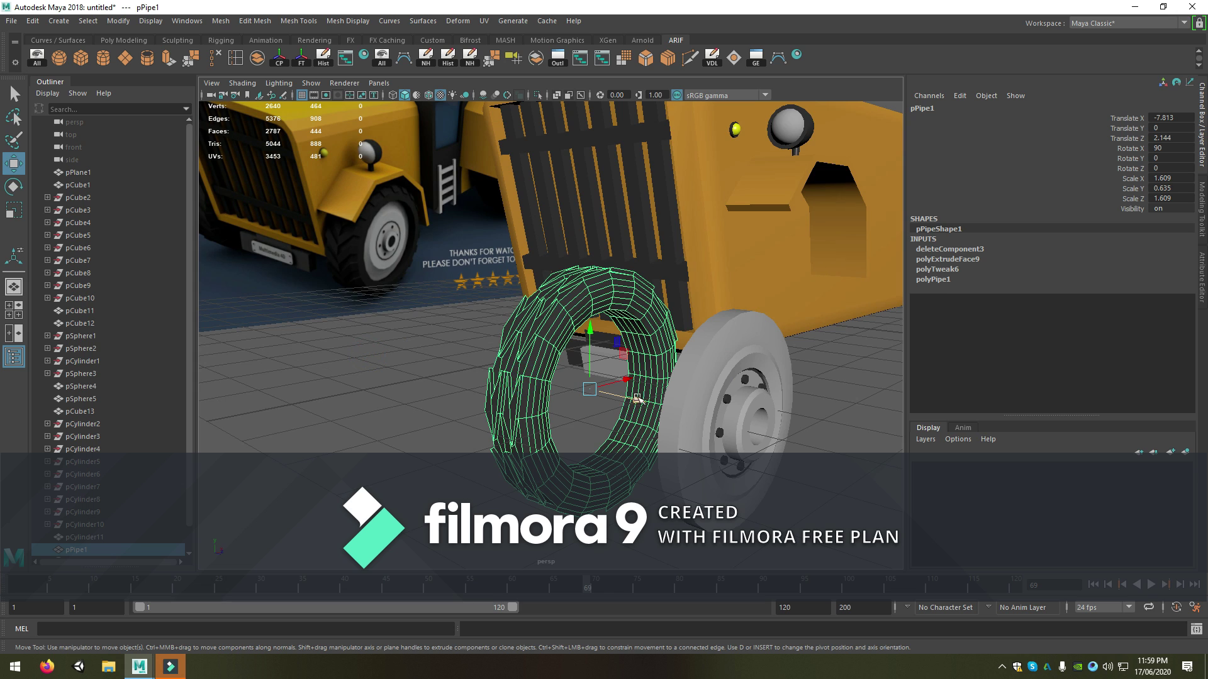
Move the tyre onto the wheel hub at X -7.791, Z 4.073, checking top, front and side views
{"action": "mouse_move", "coordinate": [647, 406]}
{"action": "left_mouse_down"}
{"action": "mouse_move", "coordinate": [774, 482]}
{"action": "mouse_move", "coordinate": [588, 436]}
{"action": "left_mouse_up"}
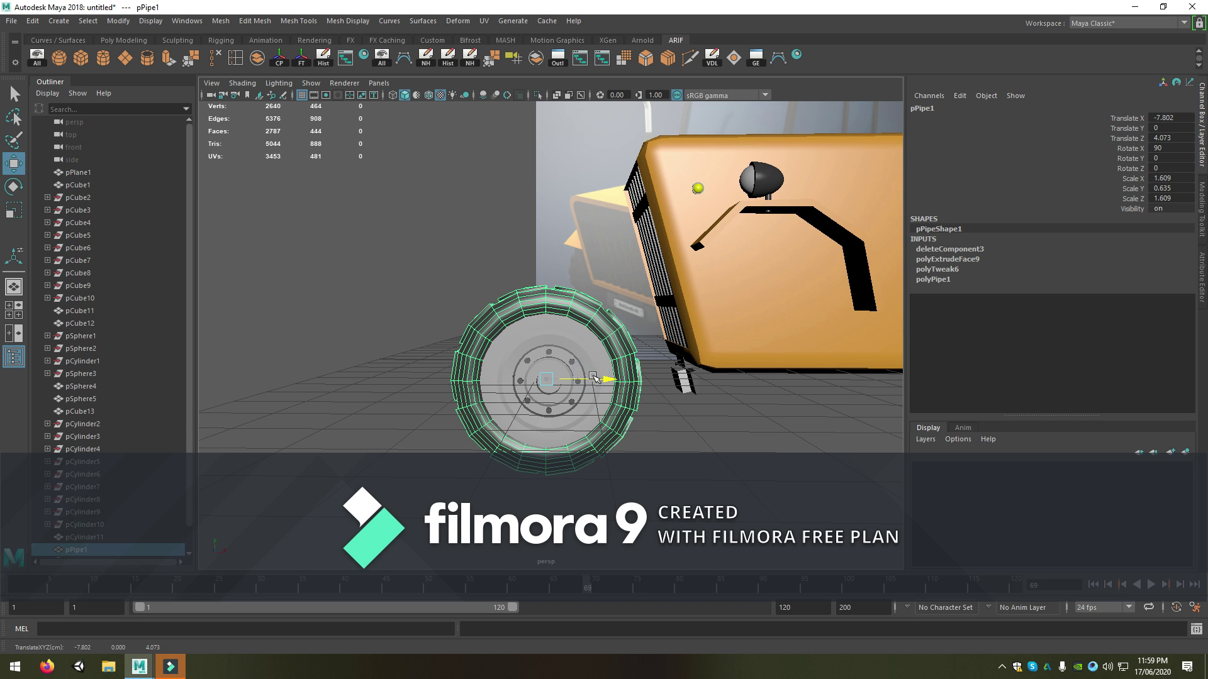
{"action": "left_click_drag", "start_coordinate": [598, 381], "coordinate": [618, 412]}
{"action": "key", "text": "space"}
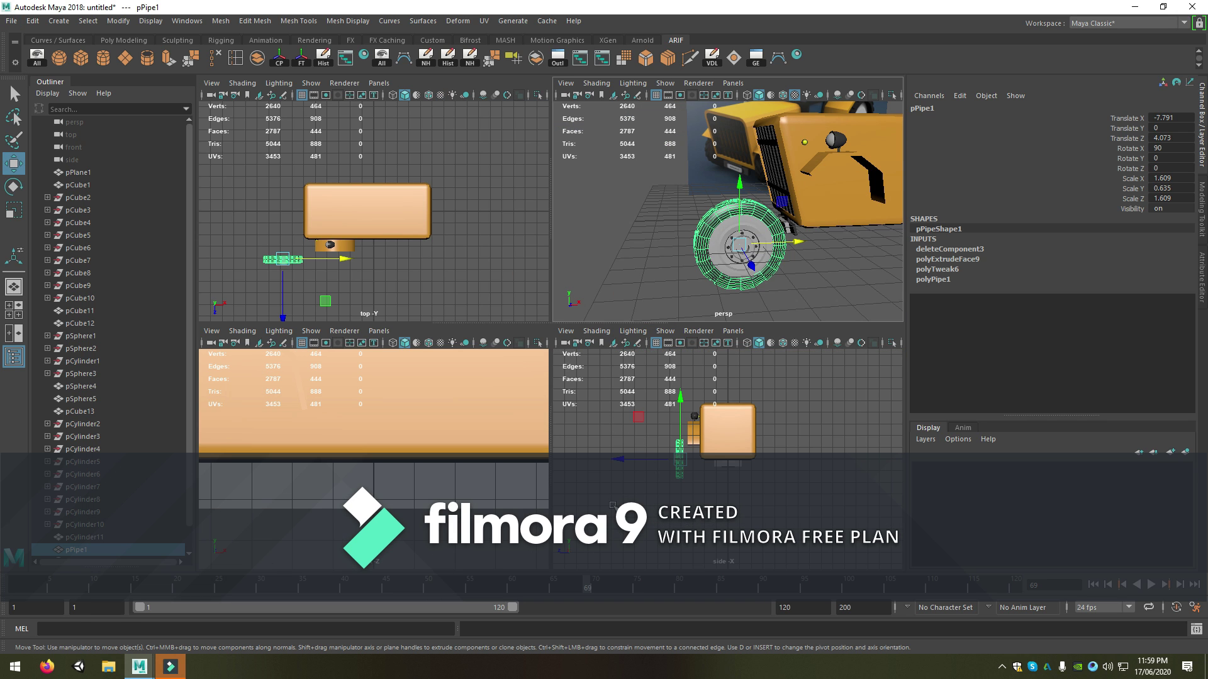
{"action": "key", "text": "space"}
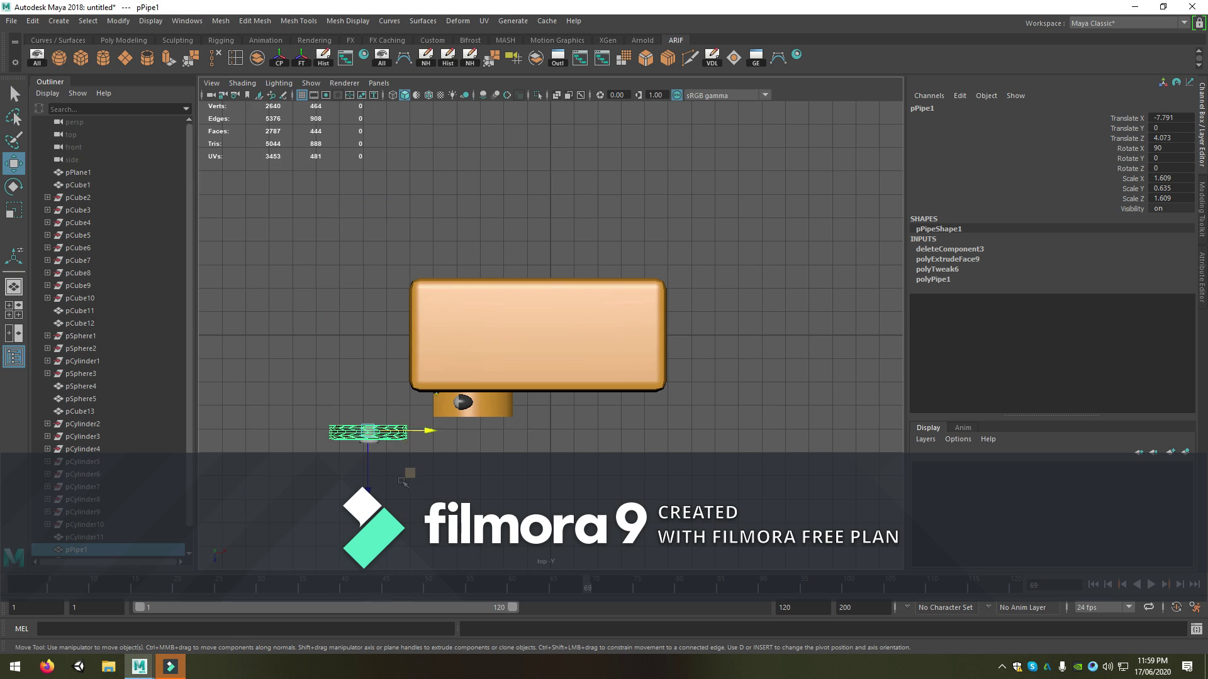
{"action": "key", "text": "space"}
{"action": "key", "text": "space"}
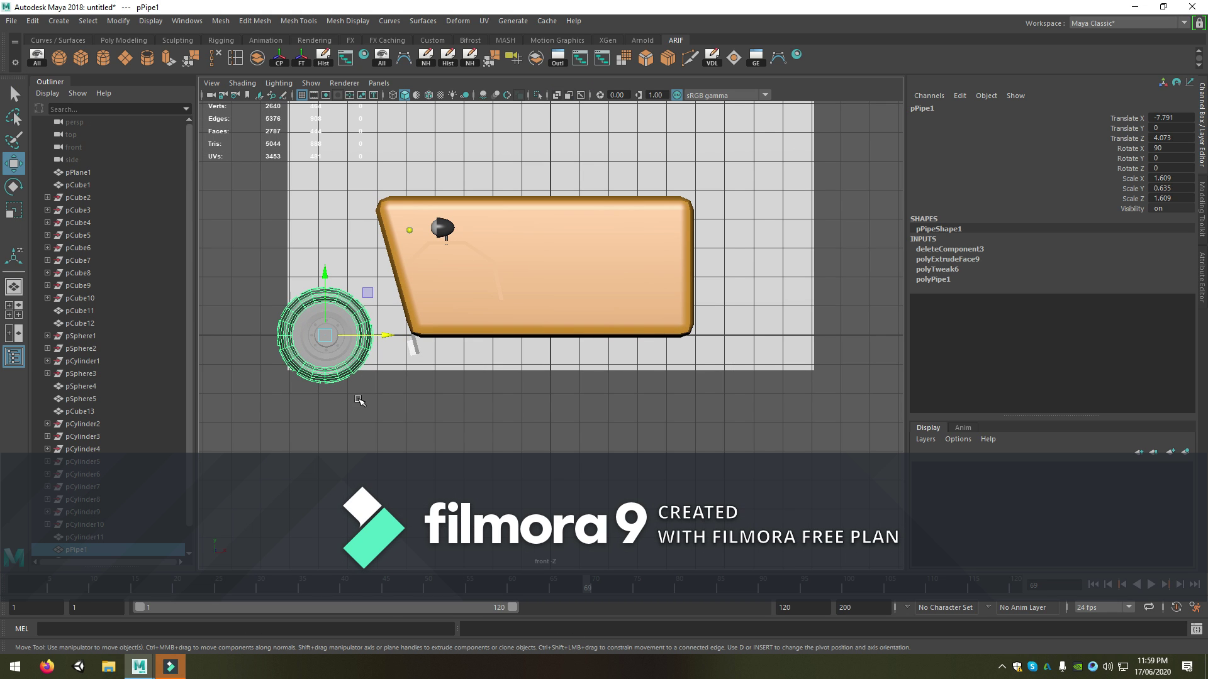
{"action": "key", "text": "space"}
{"action": "key", "text": "space"}
{"action": "key", "text": "space"}
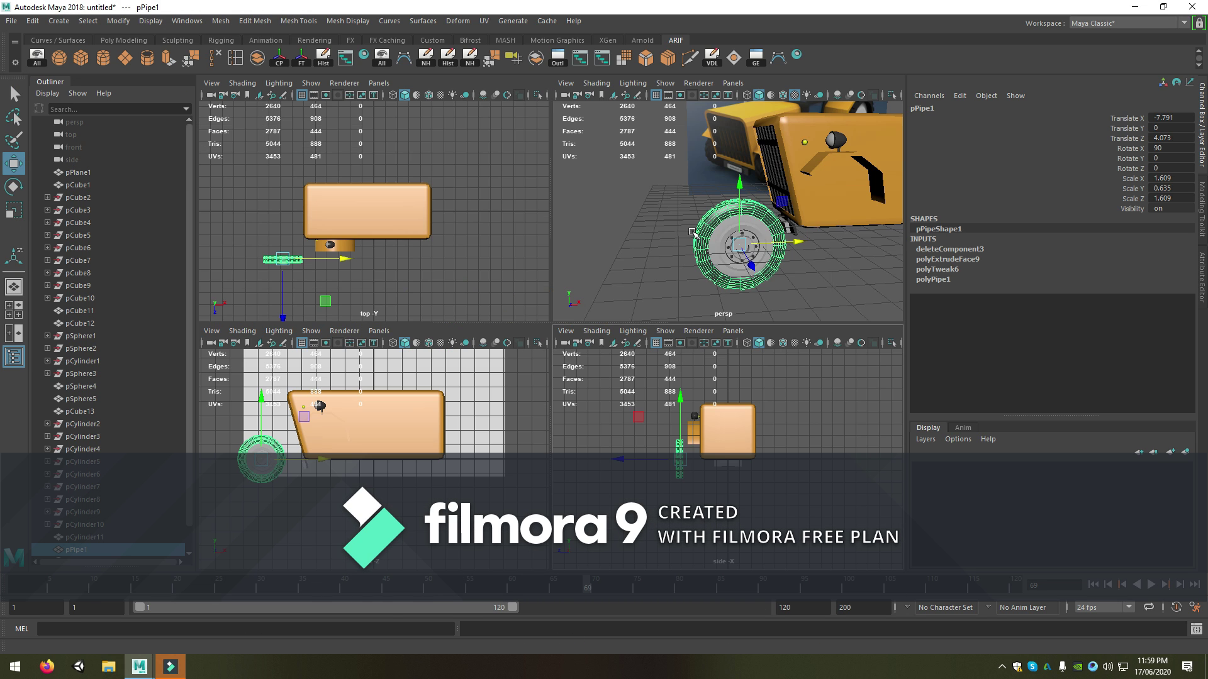
{"action": "key", "text": "space"}
{"action": "left_click_drag", "start_coordinate": [637, 368], "coordinate": [525, 377], "text": "alt"}
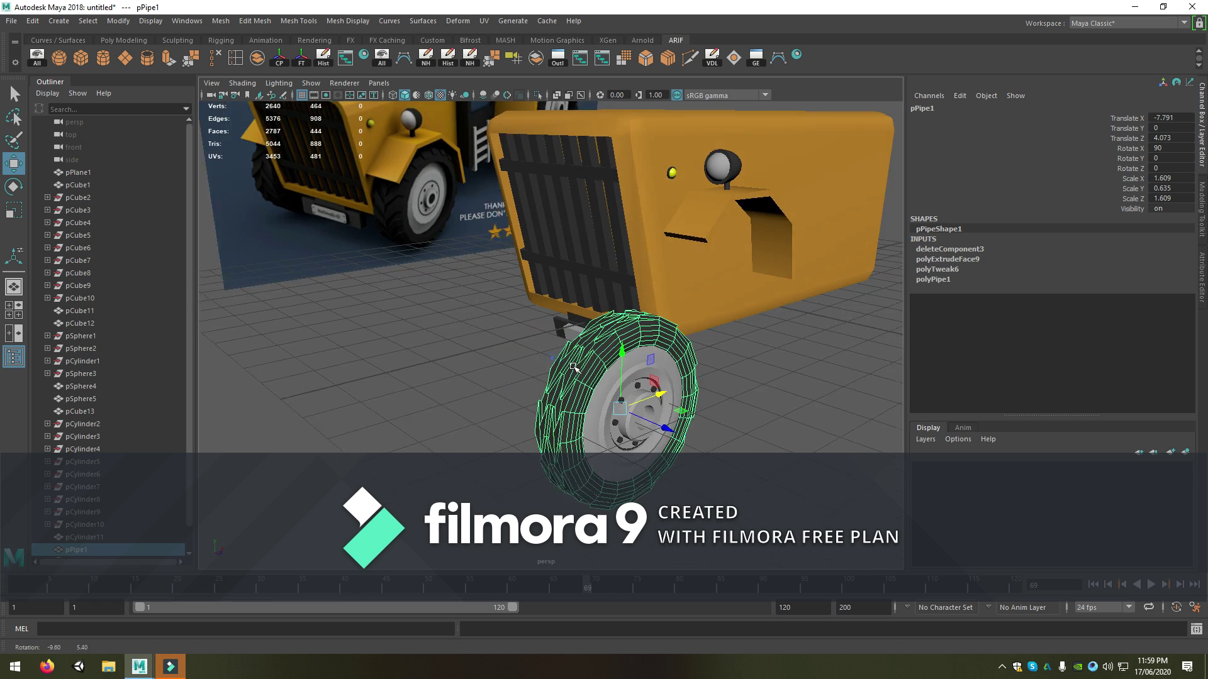
{"action": "left_click", "coordinate": [512, 370], "text": "shift"}
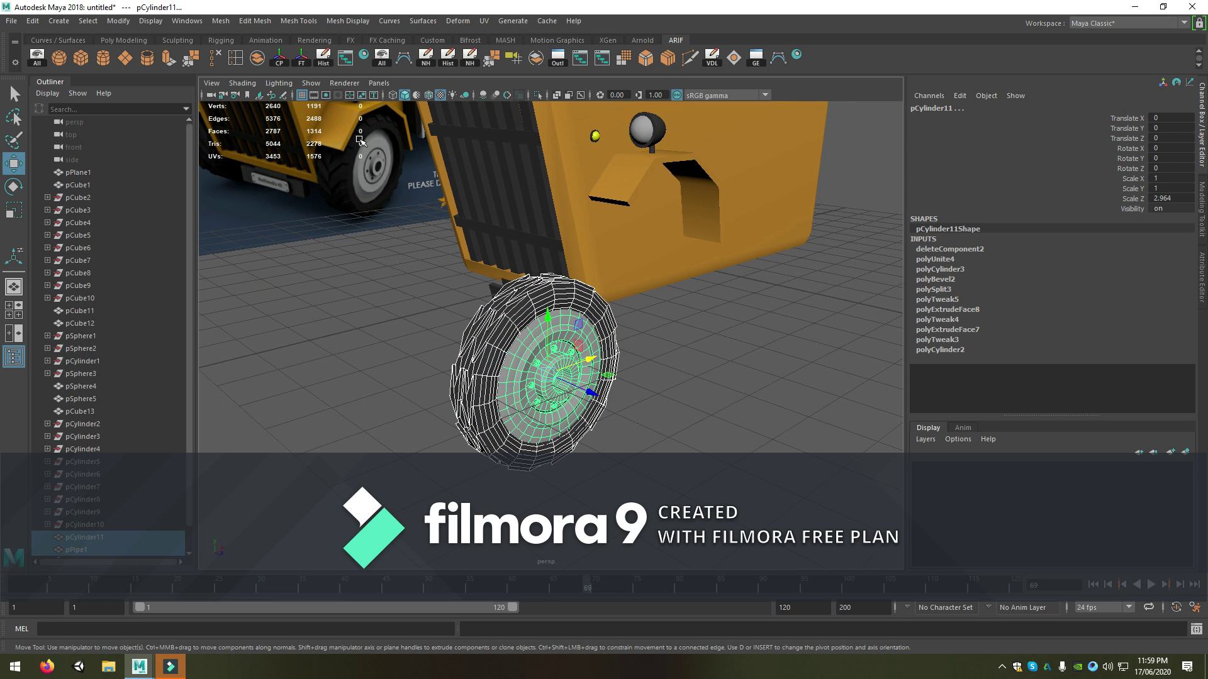
{"action": "left_click", "coordinate": [257, 57]}
{"action": "key", "text": "r"}
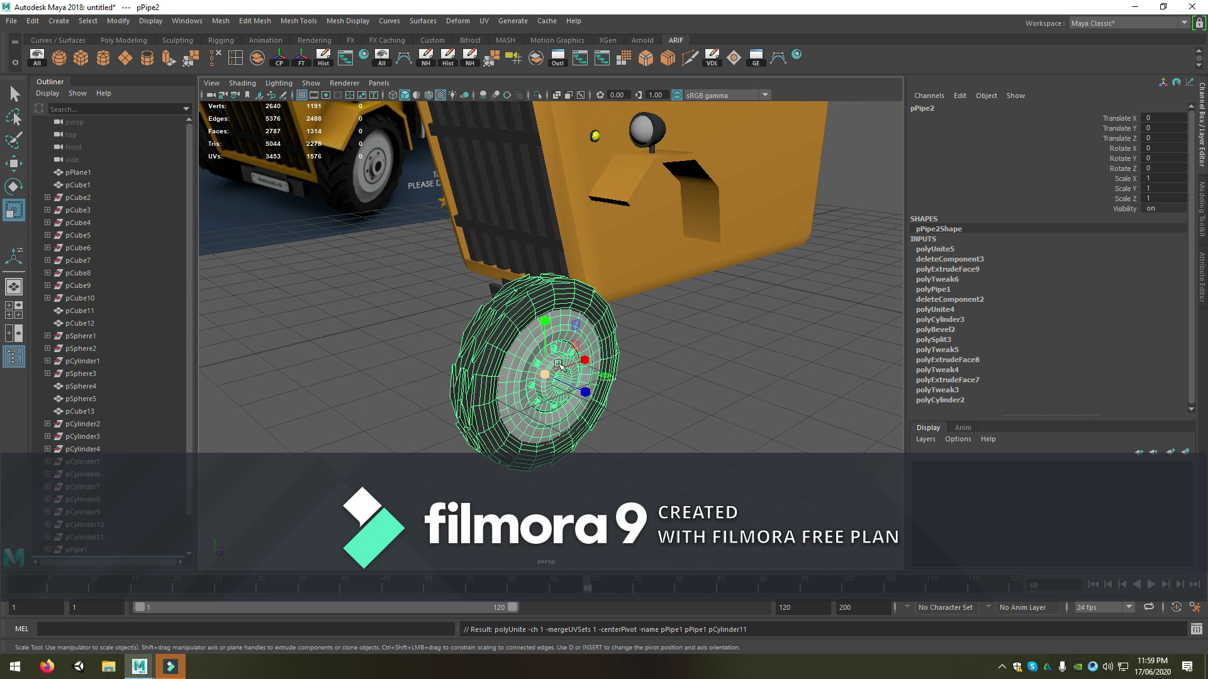
{"action": "mouse_move", "coordinate": [596, 389]}
{"action": "left_mouse_down"}
{"action": "mouse_move", "coordinate": [615, 394]}
{"action": "mouse_move", "coordinate": [552, 414]}
{"action": "left_mouse_up"}
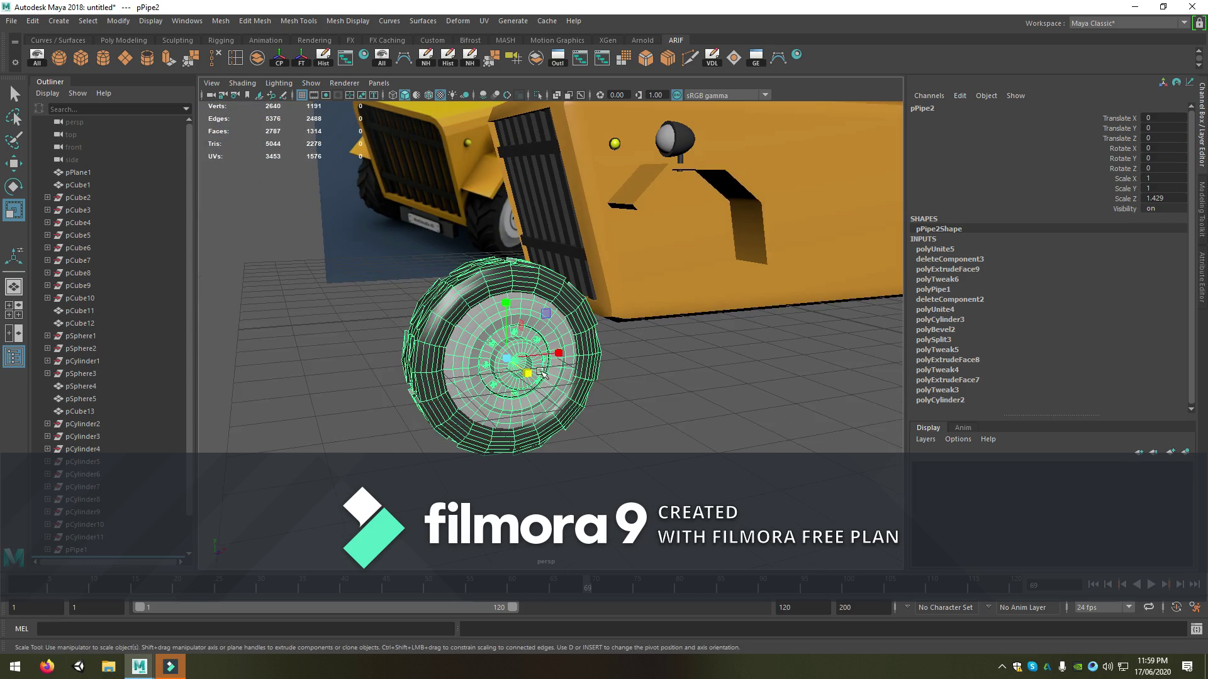
{"action": "right_click_drag", "start_coordinate": [552, 413], "coordinate": [516, 441], "text": "alt"}
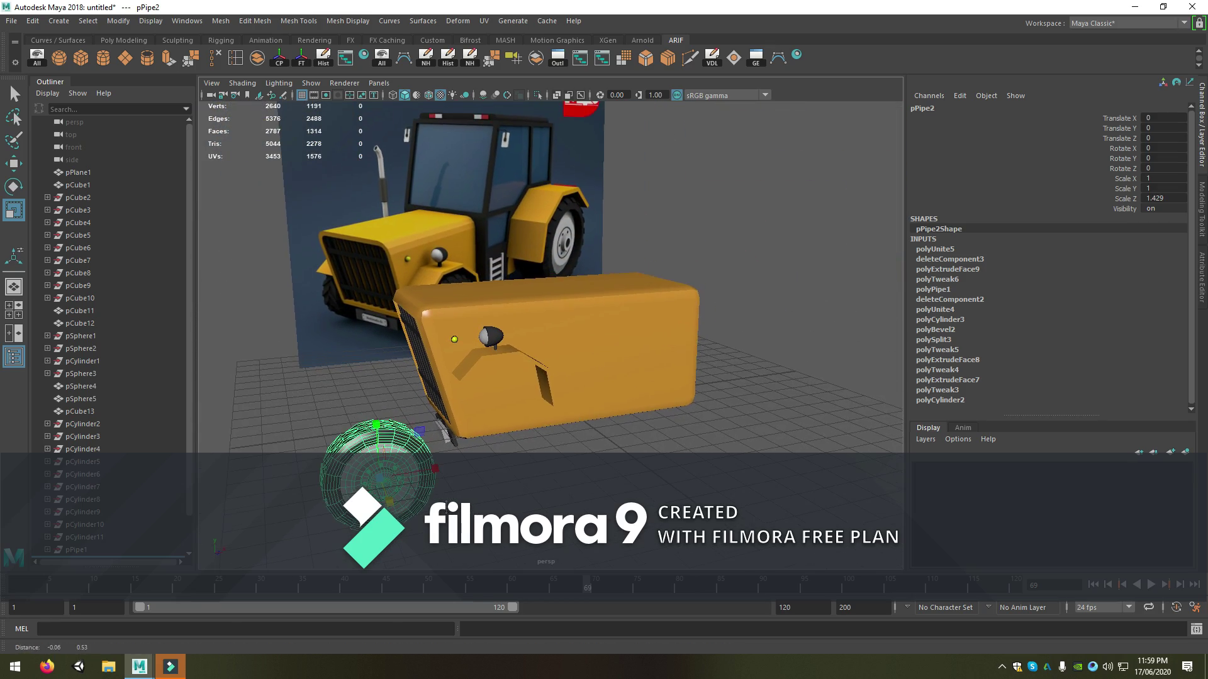
{"action": "mouse_move", "coordinate": [516, 440]}
{"action": "left_mouse_down", "text": "alt"}
{"action": "mouse_move", "coordinate": [482, 507]}
{"action": "mouse_move", "coordinate": [428, 445]}
{"action": "left_mouse_up", "text": "alt"}
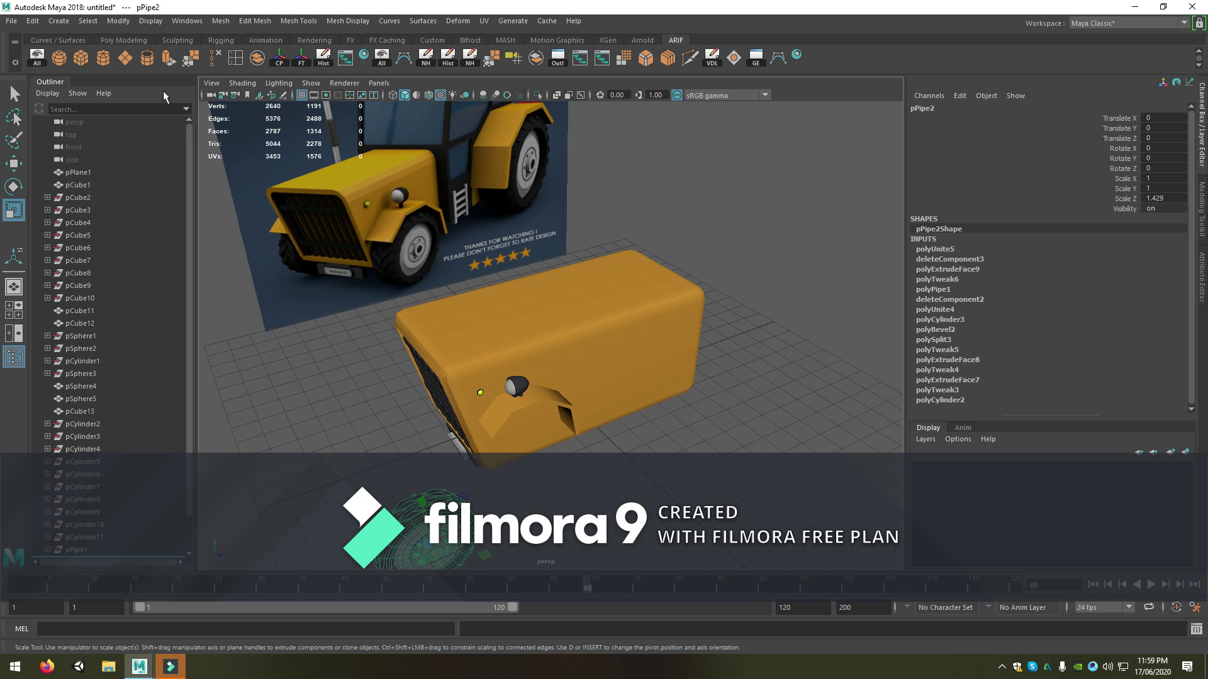
Create a polygon cylinder, rotate it 90° on X and scale it to a 0.248, 3.213, 0.248 rod
{"action": "left_click", "coordinate": [103, 57]}
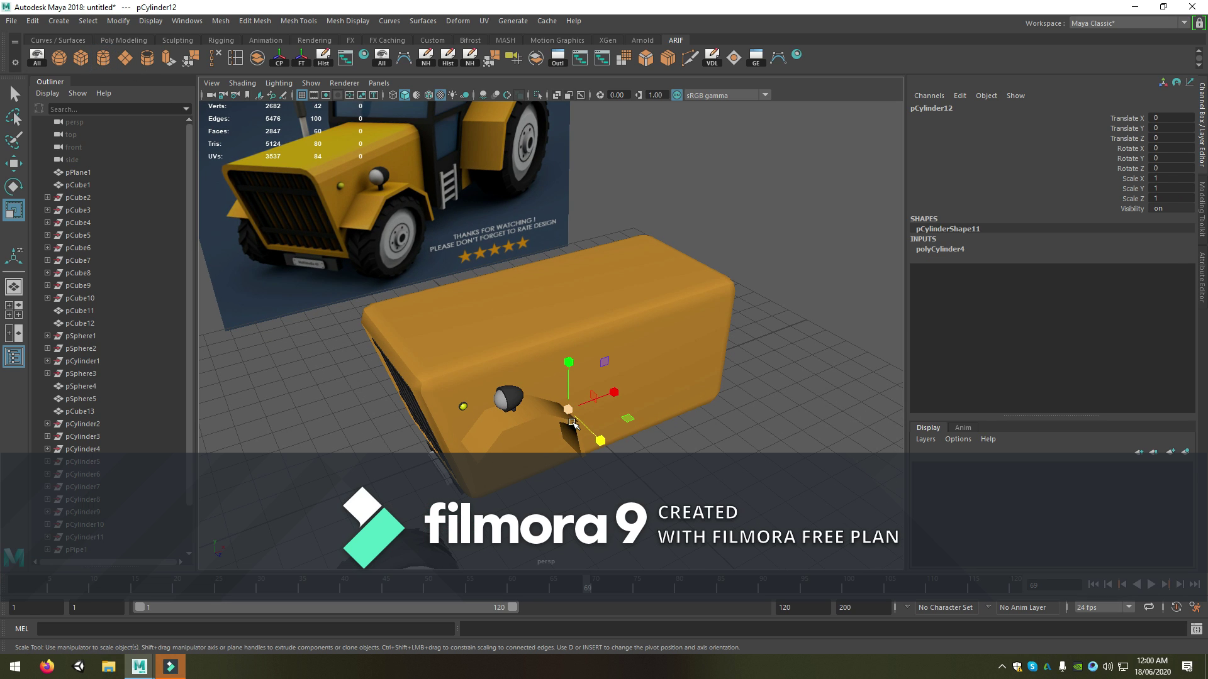
{"action": "key", "text": "e"}
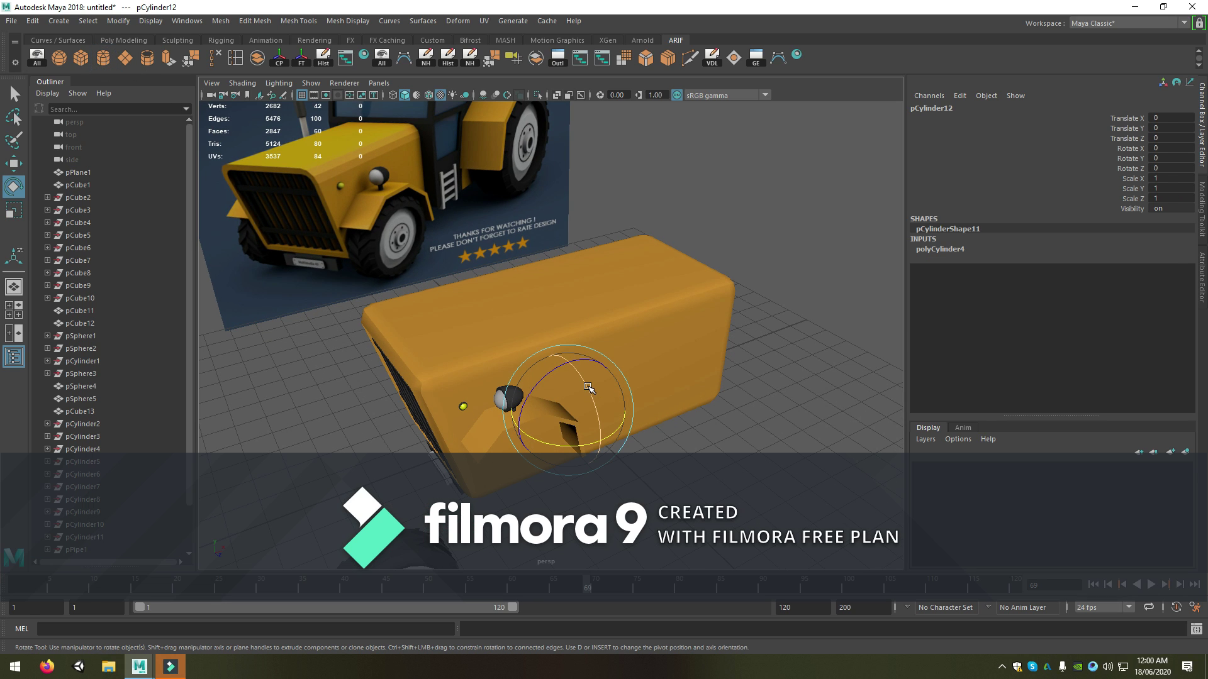
{"action": "left_click_drag", "start_coordinate": [588, 387], "coordinate": [601, 415]}
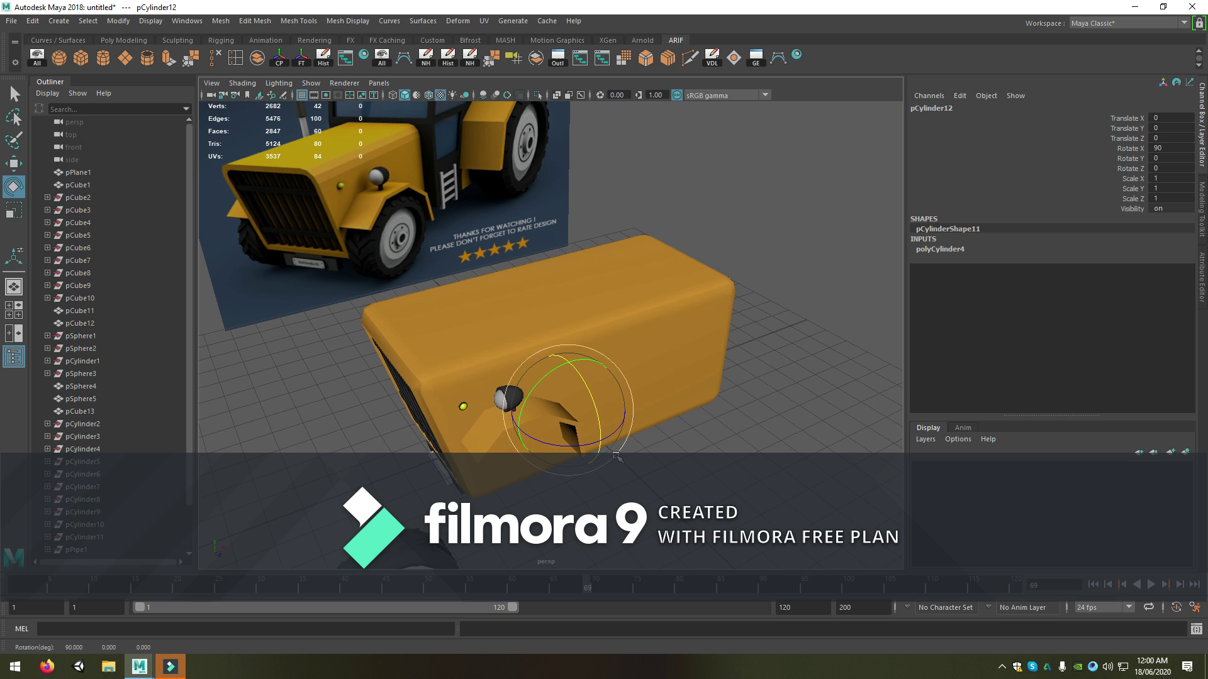
{"action": "key", "text": "r"}
{"action": "left_click_drag", "start_coordinate": [613, 456], "coordinate": [788, 556]}
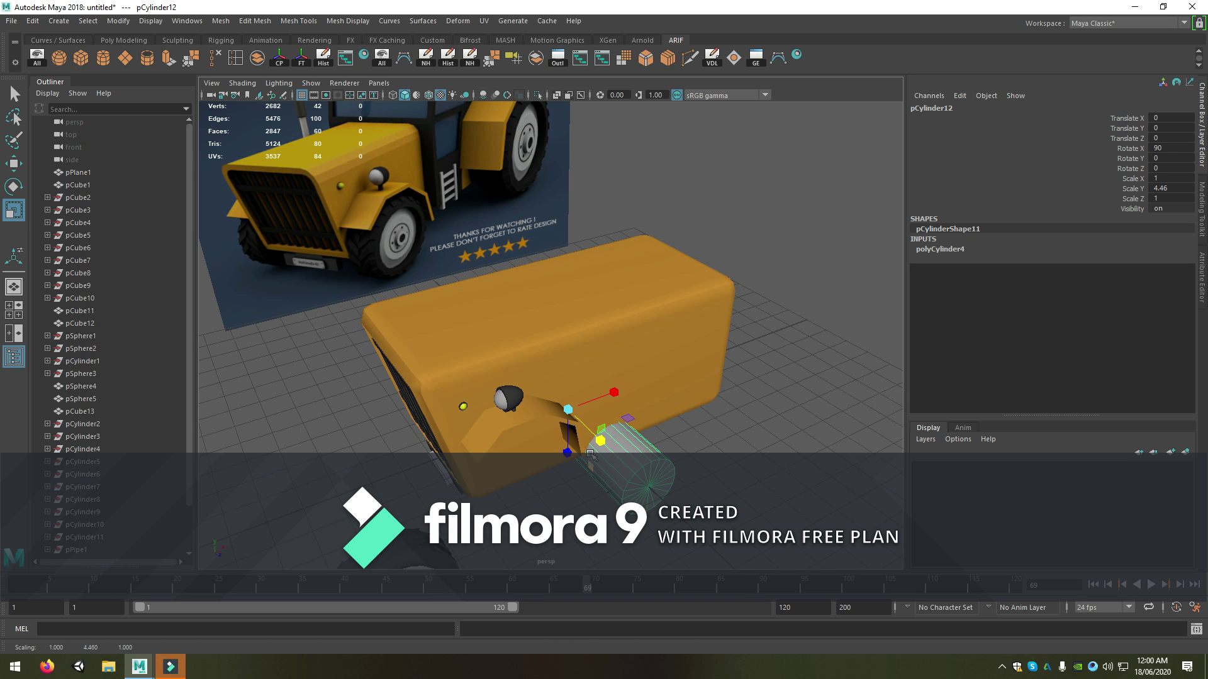
{"action": "left_click_drag", "start_coordinate": [572, 416], "coordinate": [500, 423]}
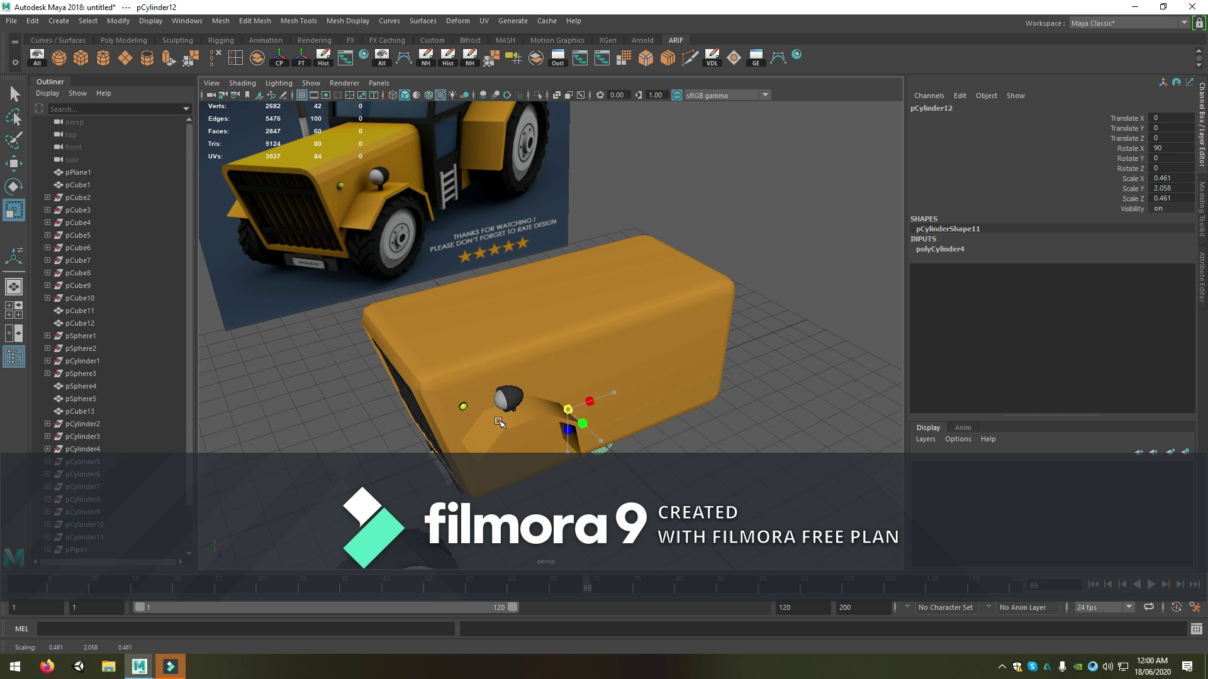
{"action": "left_click_drag", "start_coordinate": [633, 467], "coordinate": [689, 527]}
Raise the axle rod through the trolley body to wheel-arch height, poking out both sides
{"action": "key", "text": "w"}
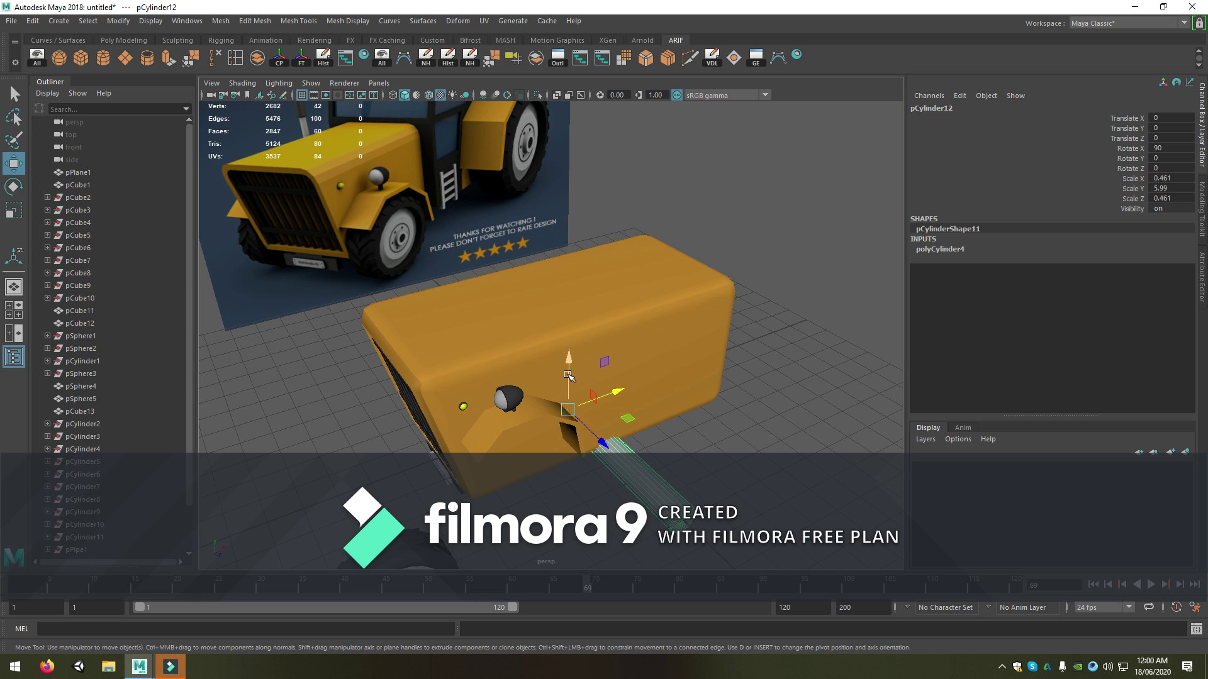
{"action": "mouse_move", "coordinate": [629, 434]}
{"action": "left_mouse_down"}
{"action": "mouse_move", "coordinate": [634, 368]}
{"action": "mouse_move", "coordinate": [497, 421]}
{"action": "mouse_move", "coordinate": [616, 385]}
{"action": "mouse_move", "coordinate": [566, 428]}
{"action": "mouse_move", "coordinate": [416, 442]}
{"action": "left_mouse_up"}
{"action": "key", "text": "r"}
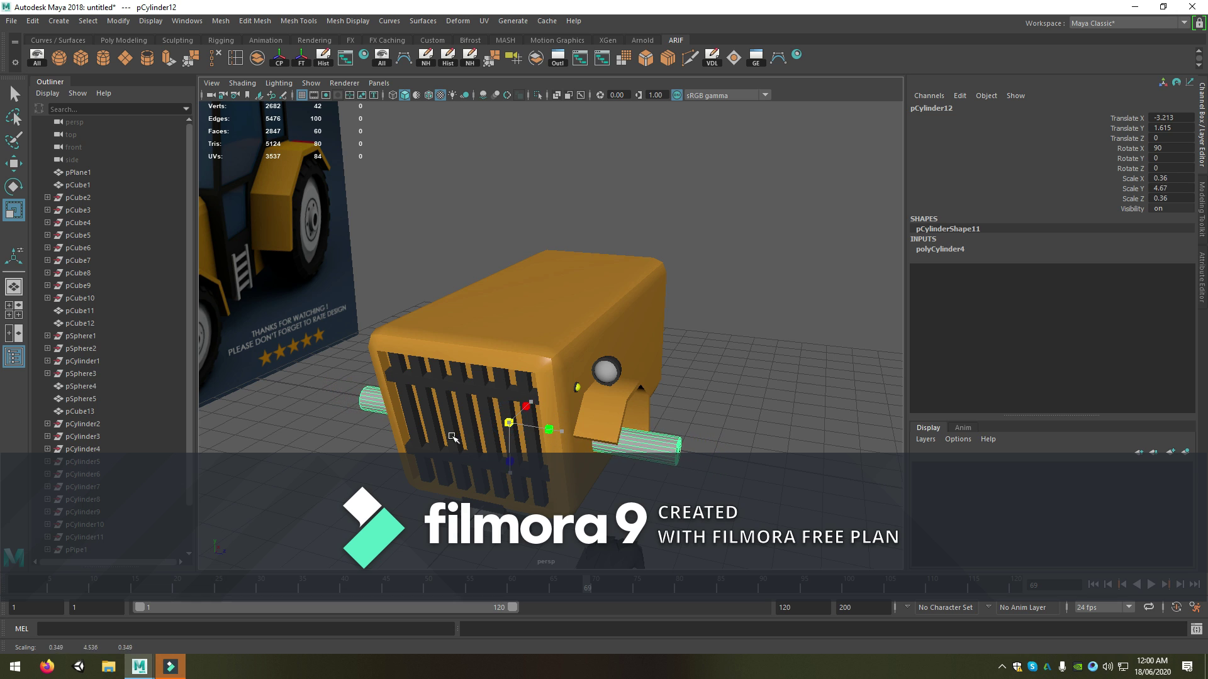
{"action": "mouse_move", "coordinate": [479, 415]}
{"action": "left_mouse_down", "text": "alt"}
{"action": "mouse_move", "coordinate": [469, 420]}
{"action": "mouse_move", "coordinate": [572, 426]}
{"action": "mouse_move", "coordinate": [423, 422]}
{"action": "left_mouse_up", "text": "alt"}
{"action": "left_click", "coordinate": [353, 480]}
Move the wheel pPipe2 to about X 4.482, Y 1.35 under the trolley's wheel arch
{"action": "key", "text": "w"}
{"action": "left_click_drag", "start_coordinate": [353, 480], "coordinate": [463, 374], "text": "alt"}
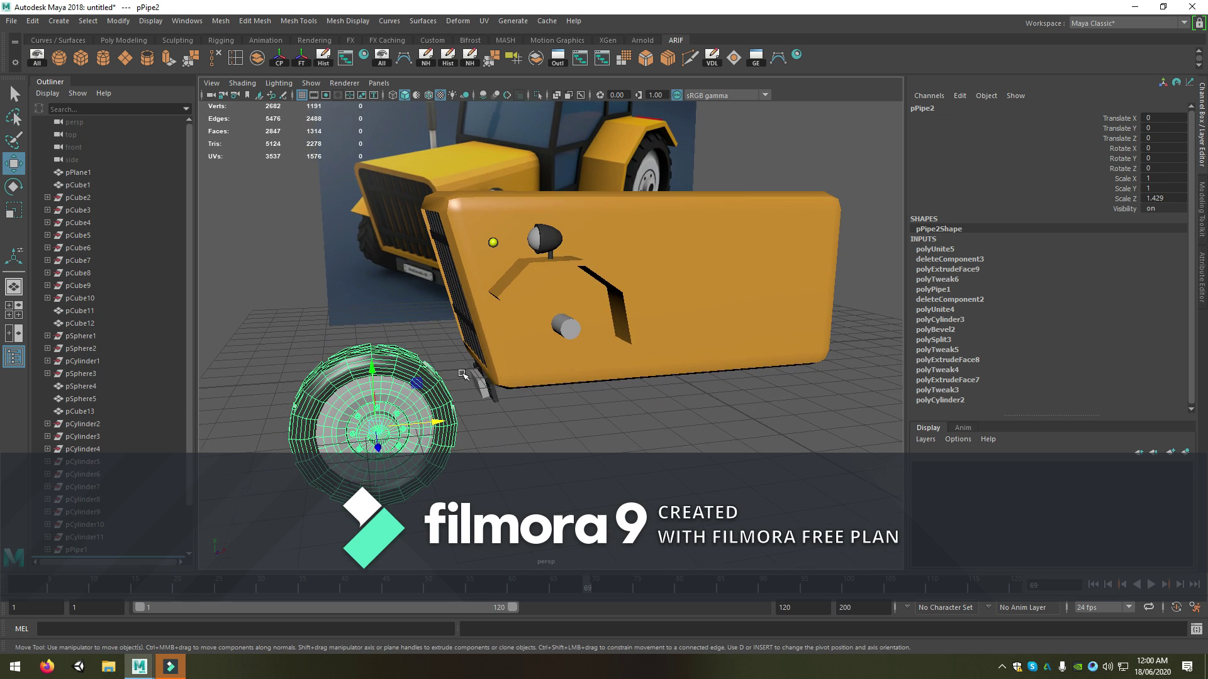
{"action": "left_click_drag", "start_coordinate": [426, 435], "coordinate": [583, 401]}
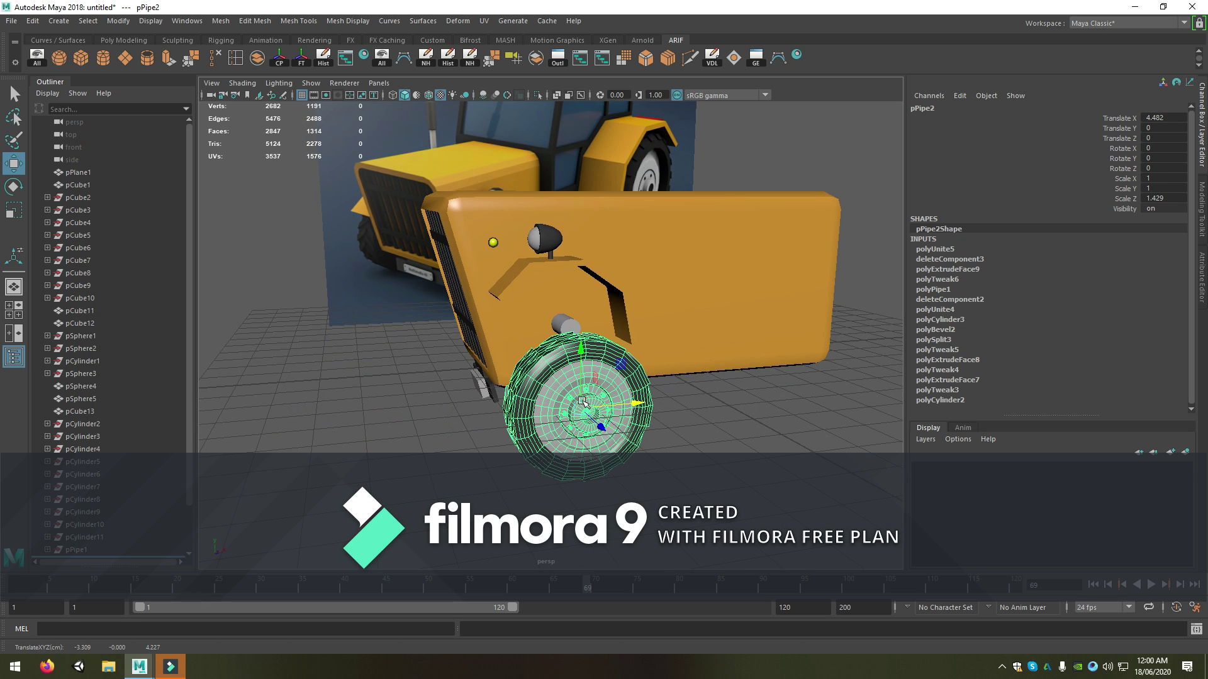
{"action": "left_click_drag", "start_coordinate": [585, 341], "coordinate": [572, 280]}
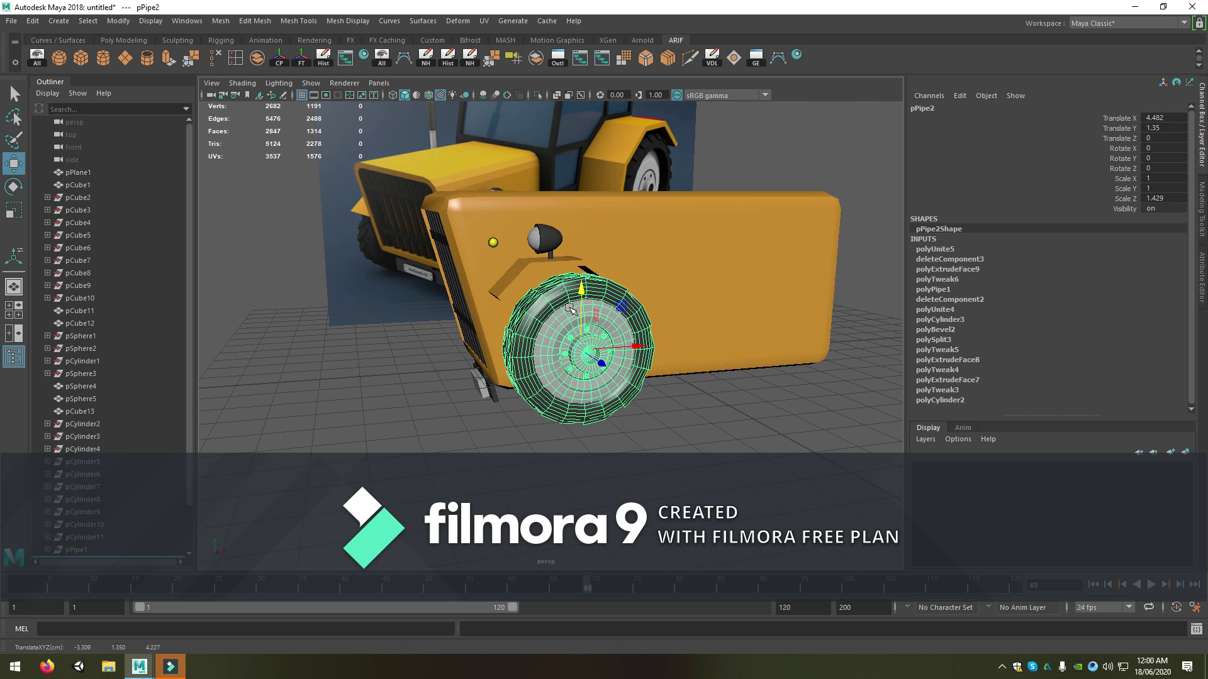
{"action": "key", "text": "space"}
{"action": "key", "text": "space"}
{"action": "scroll", "coordinate": [604, 377], "scroll_direction": "up", "scroll_amount": 3}
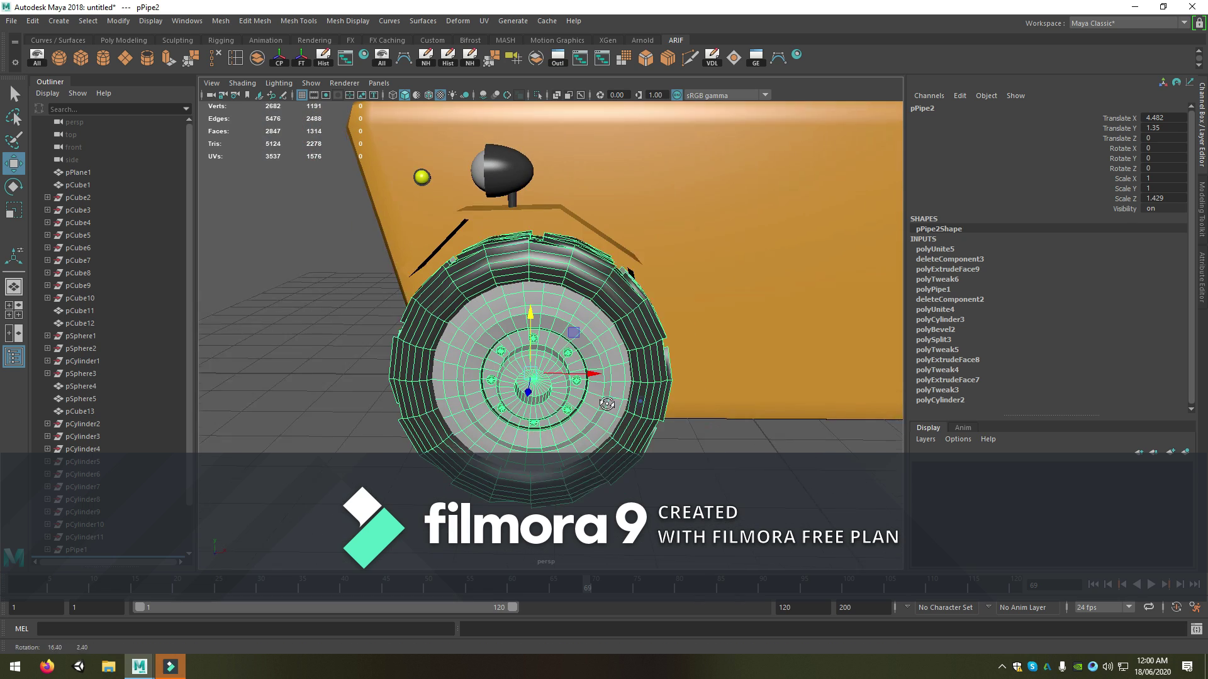
{"action": "scroll", "coordinate": [609, 403], "scroll_direction": "up", "scroll_amount": 1}
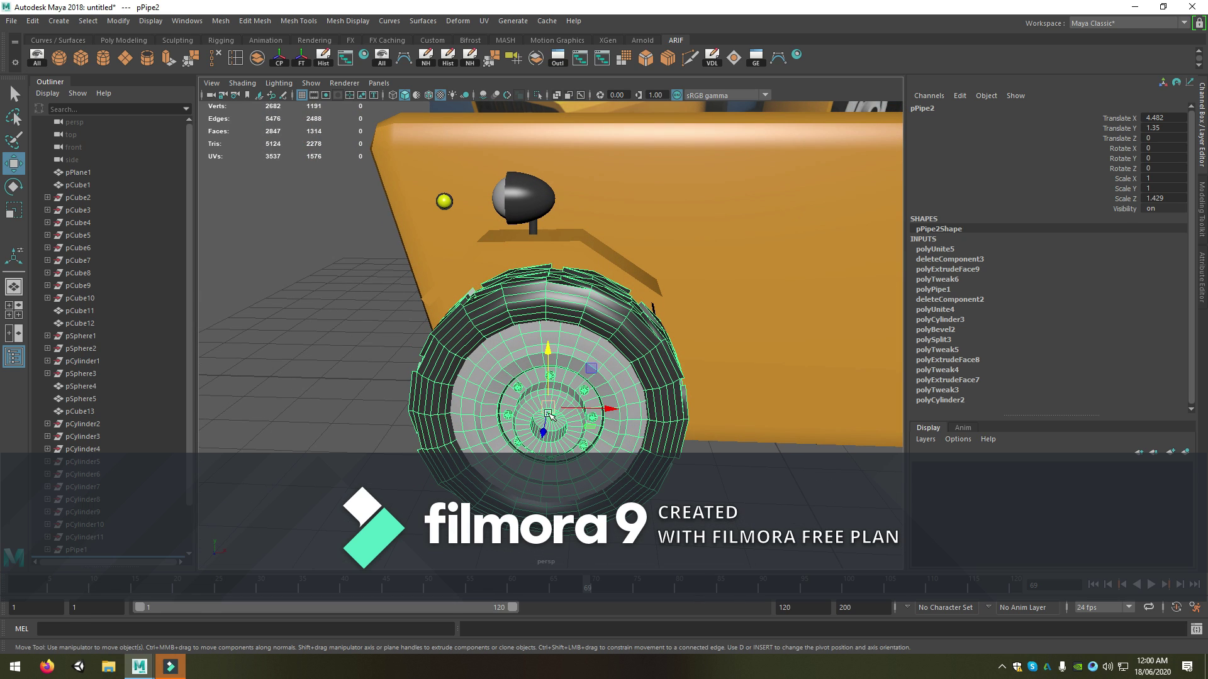
Scale the wheel to 0.883, 0.883, 1.261 and position it at 4.537, 1.057, -1.347
{"action": "key", "text": "r"}
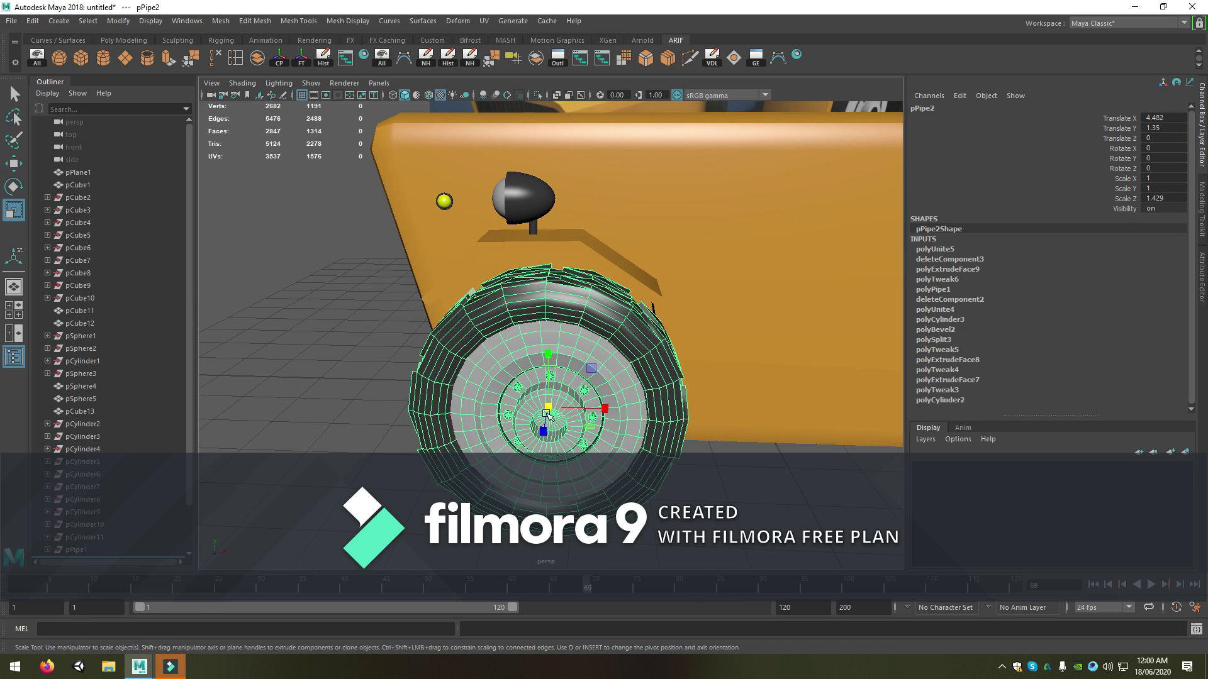
{"action": "mouse_move", "coordinate": [551, 416]}
{"action": "left_mouse_down"}
{"action": "mouse_move", "coordinate": [529, 419]}
{"action": "mouse_move", "coordinate": [749, 429]}
{"action": "mouse_move", "coordinate": [689, 433]}
{"action": "mouse_move", "coordinate": [591, 376]}
{"action": "left_mouse_up"}
{"action": "key", "text": "w"}
{"action": "left_click_drag", "start_coordinate": [584, 297], "coordinate": [591, 277]}
{"action": "left_click_drag", "start_coordinate": [641, 341], "coordinate": [626, 378]}
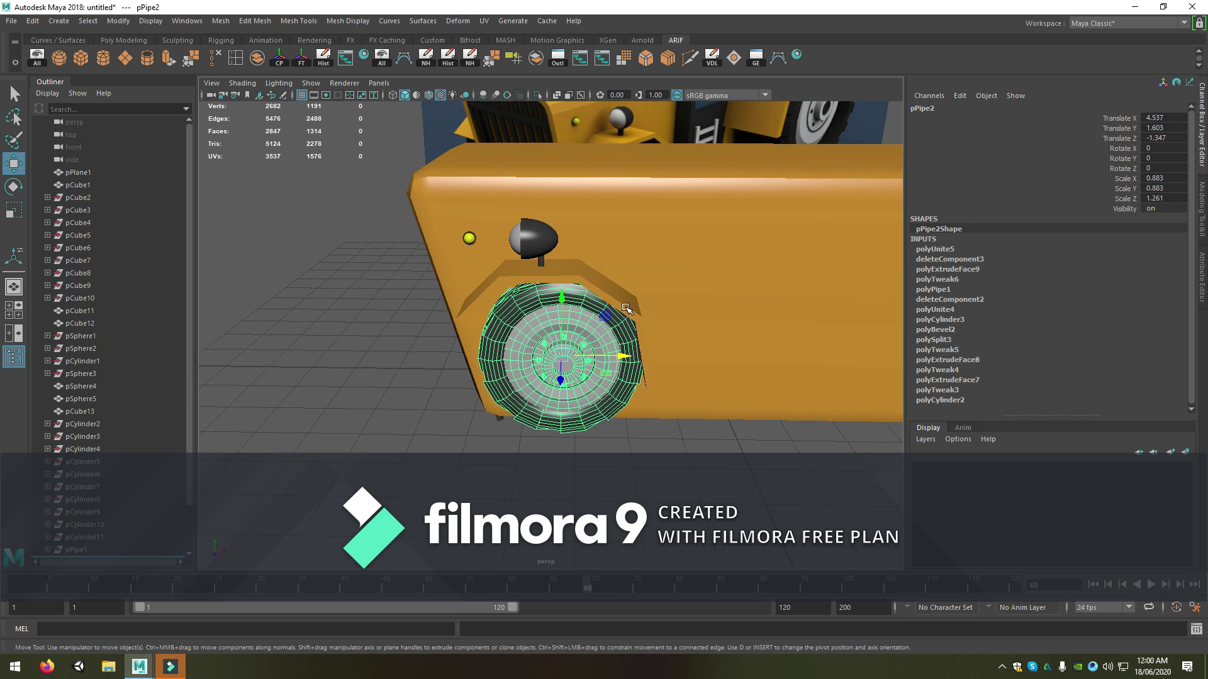
Shift the fender and headlight slightly to match the wheel, raising the headlight to Y 4.021
{"action": "left_click", "coordinate": [618, 305]}
{"action": "left_click", "coordinate": [546, 250], "text": "shift"}
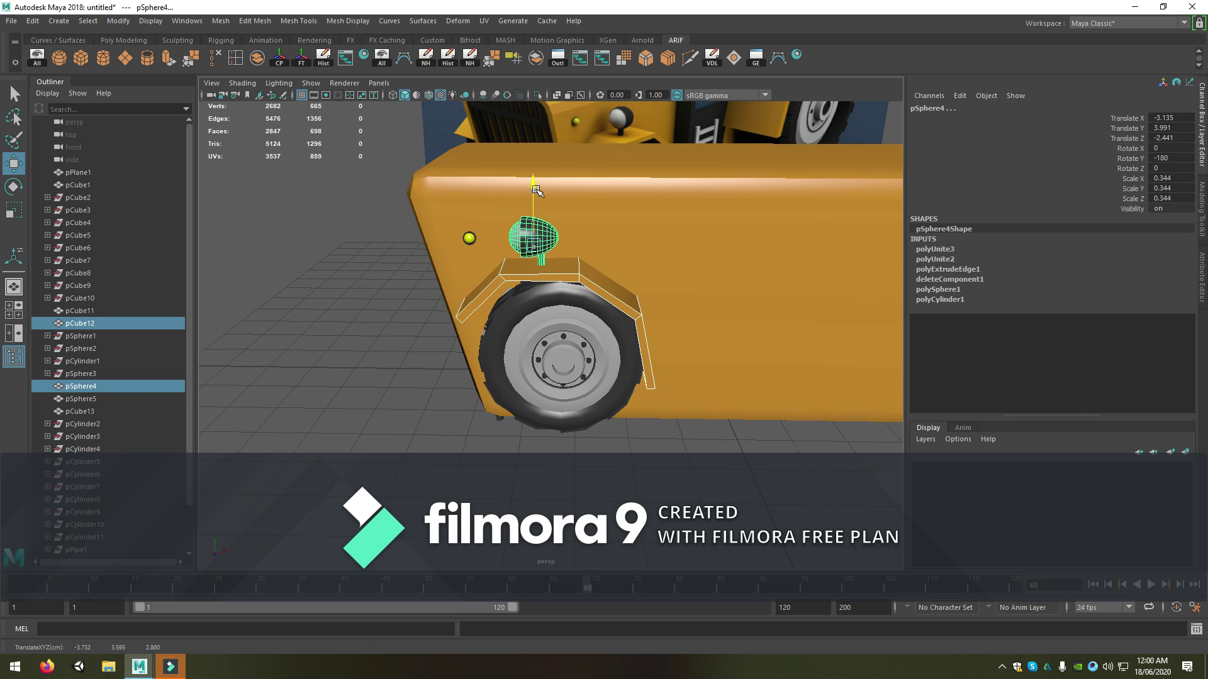
{"action": "mouse_move", "coordinate": [596, 250]}
{"action": "left_mouse_down"}
{"action": "mouse_move", "coordinate": [653, 329]}
{"action": "mouse_move", "coordinate": [627, 246]}
{"action": "mouse_move", "coordinate": [624, 309]}
{"action": "mouse_move", "coordinate": [564, 414]}
{"action": "mouse_move", "coordinate": [290, 76]}
{"action": "left_mouse_up"}
{"action": "left_click", "coordinate": [626, 246], "text": "shift"}
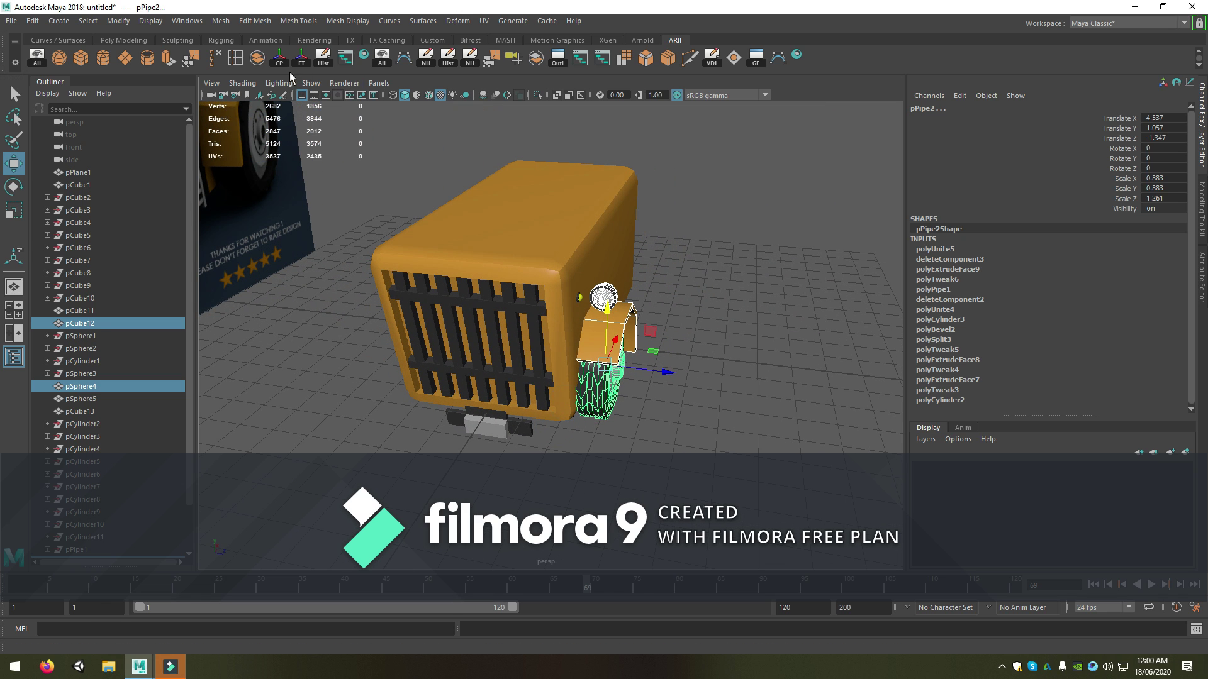
Duplicate the wheel as pPipe3, move it to Z -7.353 and rotate it 180° on Y
{"action": "key", "text": "ctrl+d"}
{"action": "left_click_drag", "start_coordinate": [670, 374], "coordinate": [636, 376]}
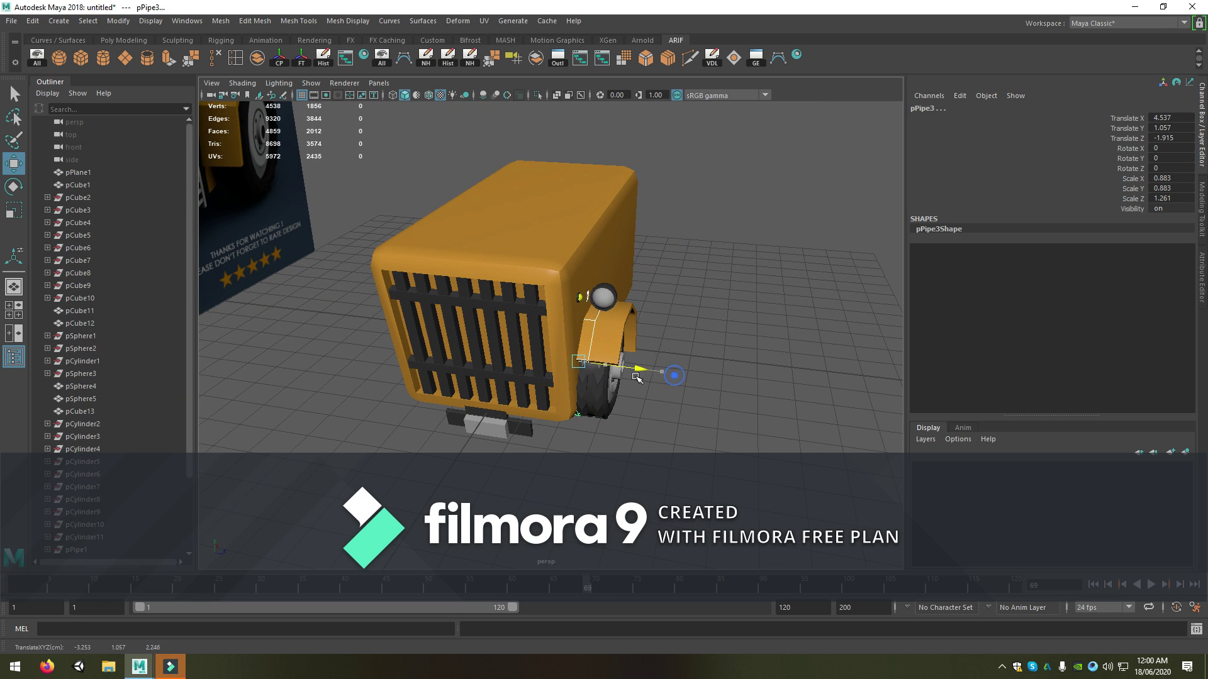
{"action": "mouse_move", "coordinate": [513, 354]}
{"action": "left_mouse_down"}
{"action": "mouse_move", "coordinate": [588, 387]}
{"action": "mouse_move", "coordinate": [517, 404]}
{"action": "mouse_move", "coordinate": [547, 420]}
{"action": "mouse_move", "coordinate": [562, 394]}
{"action": "mouse_move", "coordinate": [549, 408]}
{"action": "left_mouse_up"}
{"action": "key", "text": "e"}
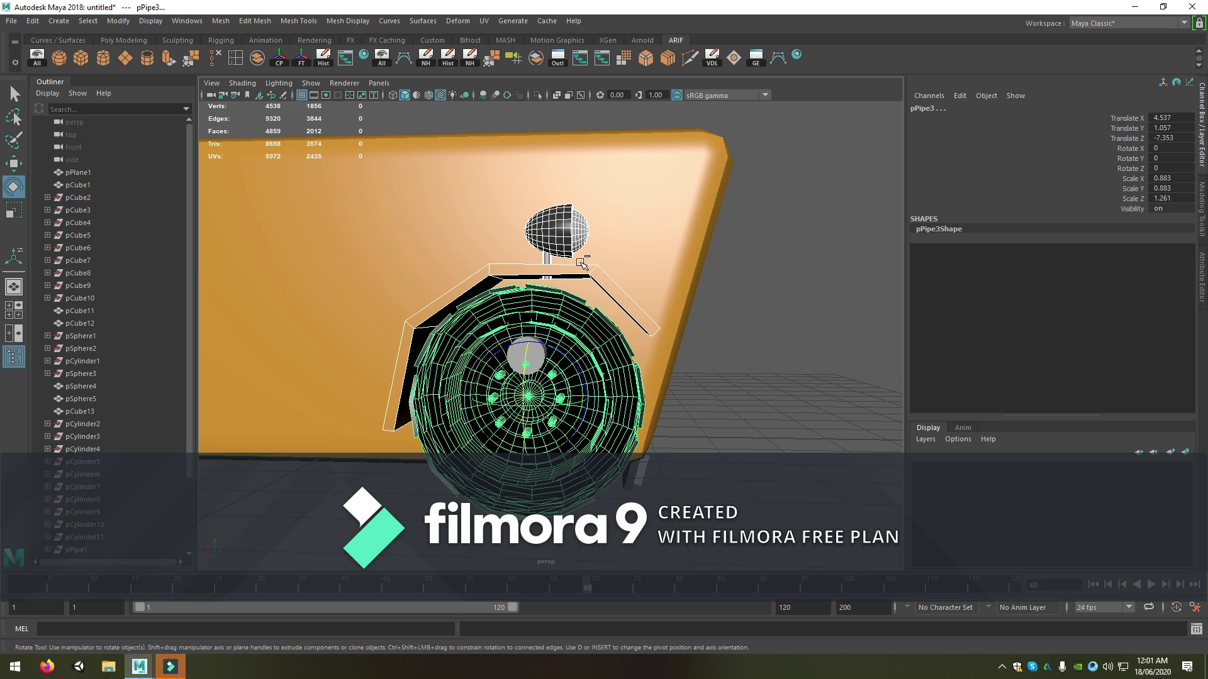
{"action": "left_click", "coordinate": [568, 235], "text": "shift"}
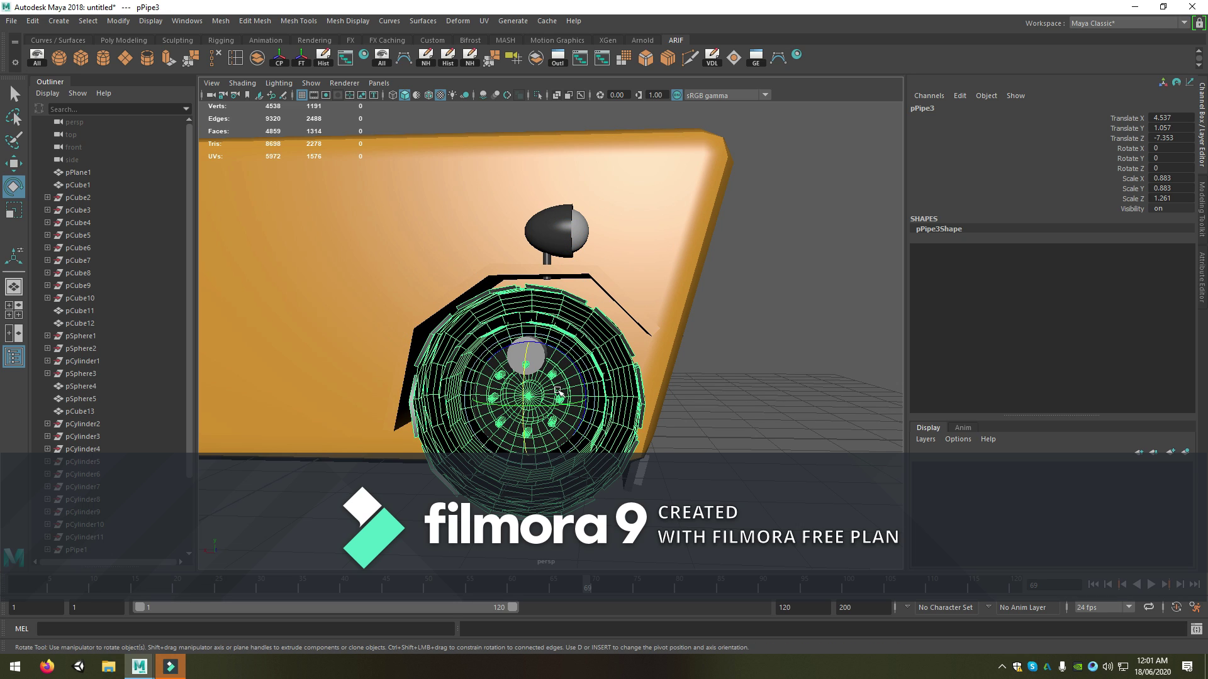
{"action": "left_click_drag", "start_coordinate": [550, 398], "coordinate": [702, 405]}
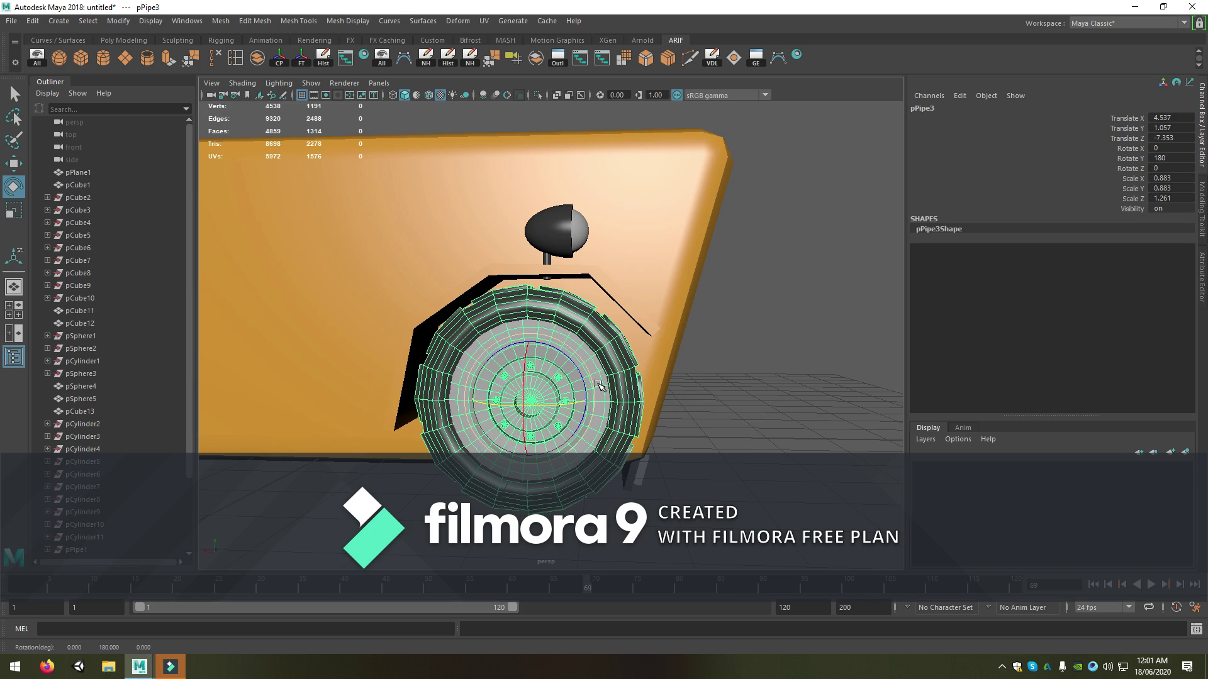
{"action": "left_click_drag", "start_coordinate": [598, 385], "coordinate": [366, 376], "text": "alt"}
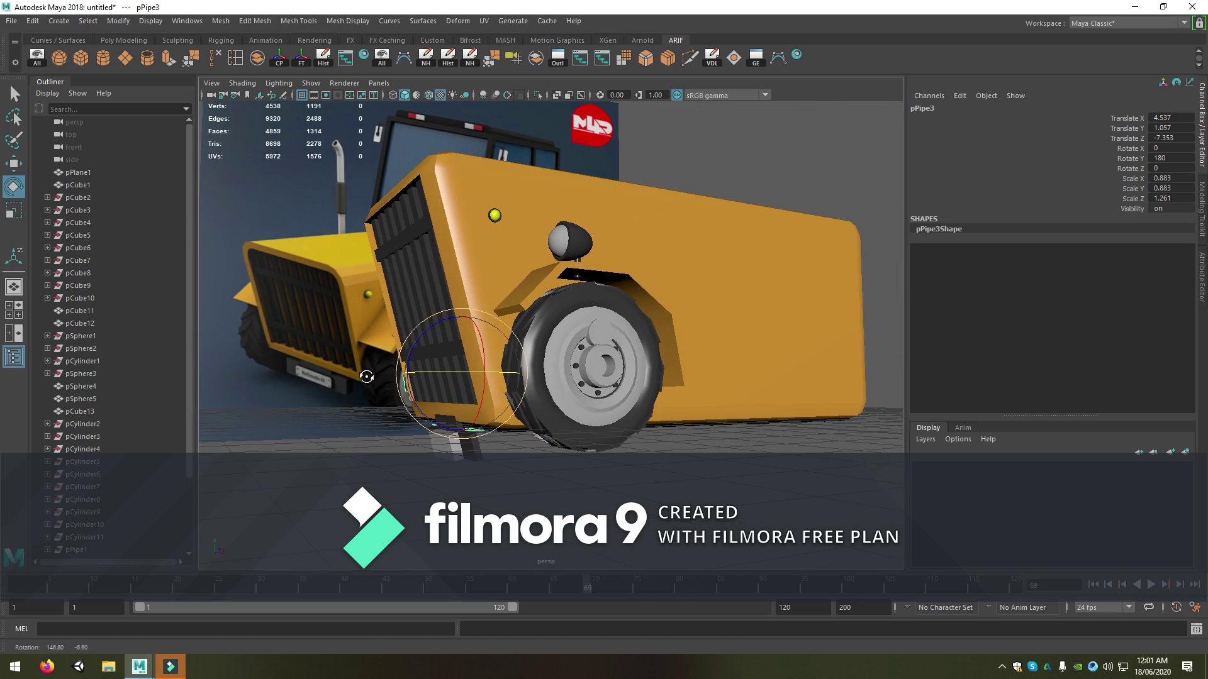
{"action": "left_click", "coordinate": [603, 330]}
{"action": "key", "text": "w"}
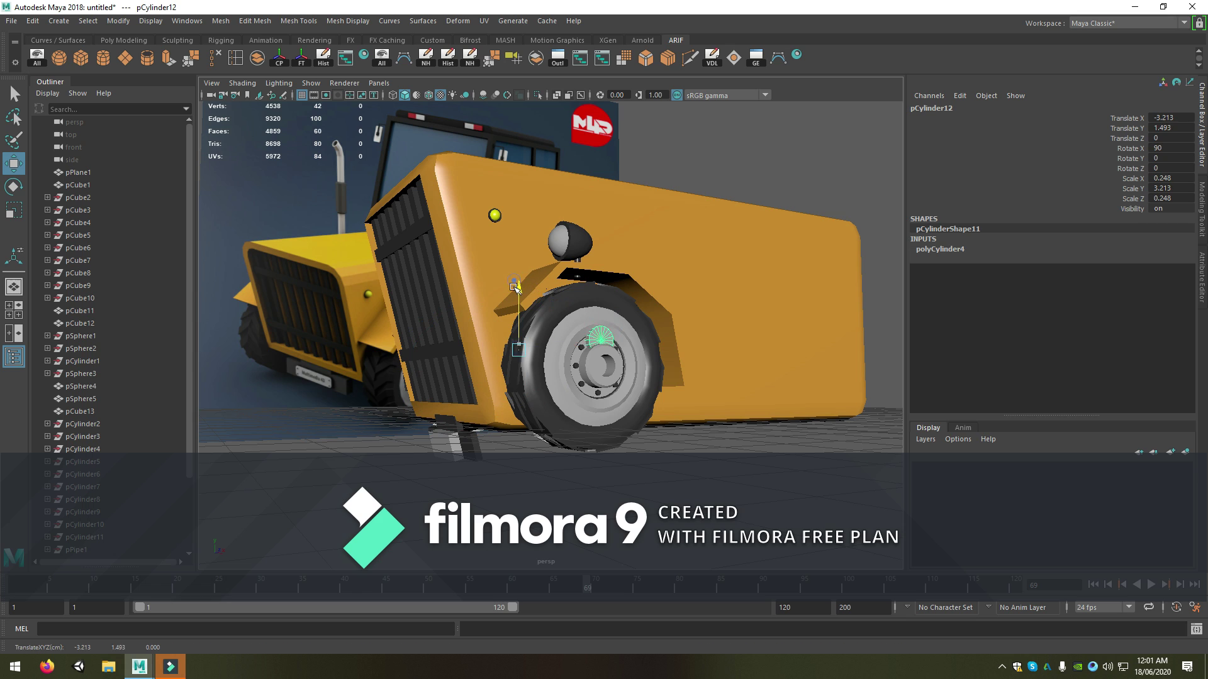
{"action": "mouse_move", "coordinate": [521, 308]}
{"action": "left_mouse_down", "text": "alt"}
{"action": "mouse_move", "coordinate": [747, 328]}
{"action": "mouse_move", "coordinate": [712, 404]}
{"action": "left_mouse_up", "text": "alt"}
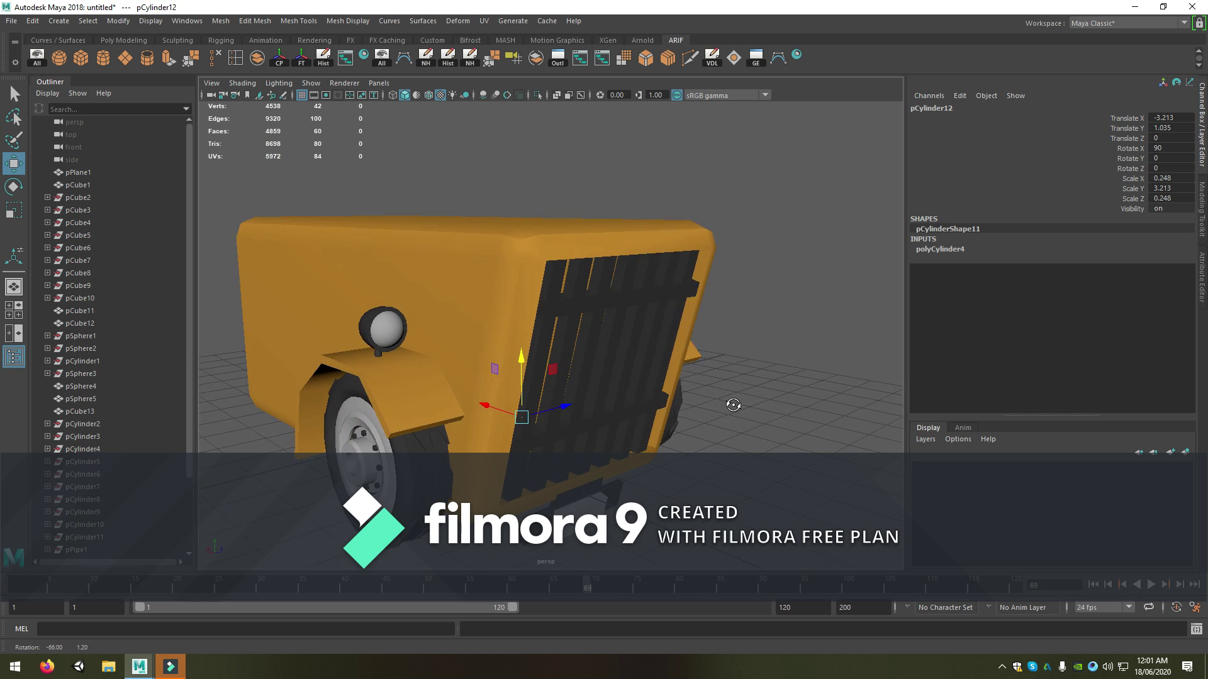
{"action": "mouse_move", "coordinate": [712, 404]}
{"action": "left_mouse_down", "text": "alt"}
{"action": "mouse_move", "coordinate": [390, 408]}
{"action": "mouse_move", "coordinate": [411, 376]}
{"action": "left_mouse_up", "text": "alt"}
{"action": "left_click", "coordinate": [368, 377]}
{"action": "mouse_move", "coordinate": [412, 375]}
{"action": "left_mouse_down", "text": "alt"}
{"action": "mouse_move", "coordinate": [688, 330]}
{"action": "mouse_move", "coordinate": [540, 339]}
{"action": "mouse_move", "coordinate": [614, 342]}
{"action": "left_mouse_up", "text": "alt"}
{"action": "left_click", "coordinate": [663, 312]}
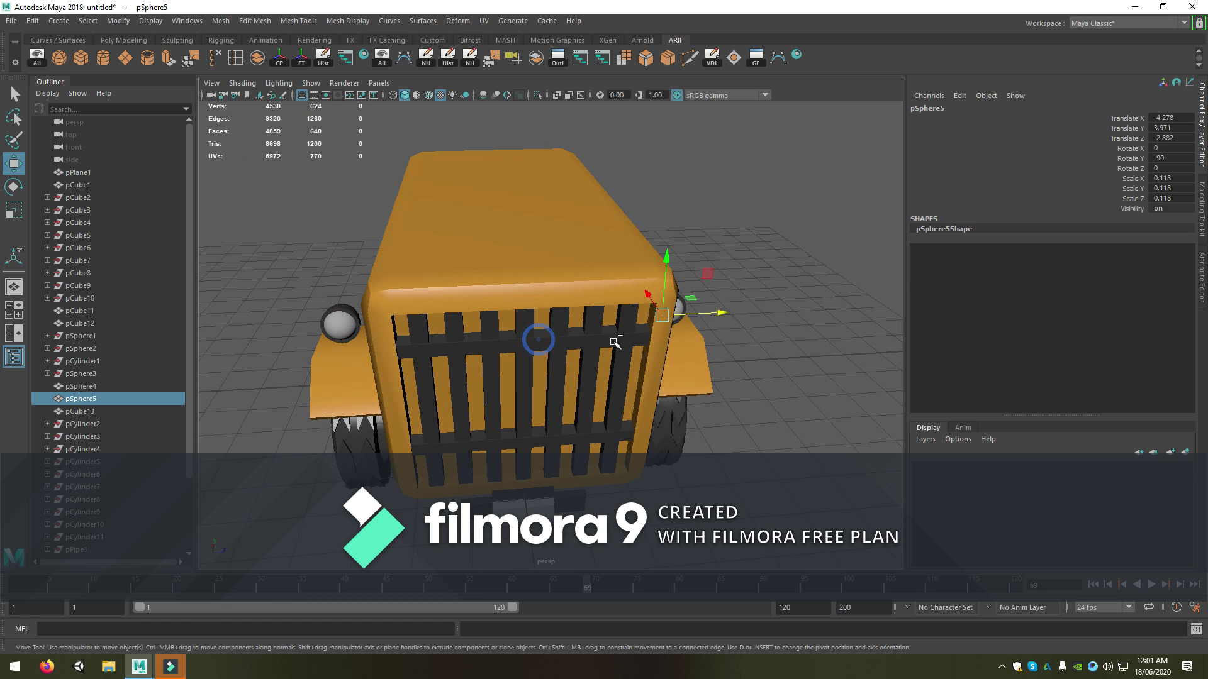
Duplicate the headlight as pSphere7, rotate it 90° on Y and slide it to Z -7.704
{"action": "left_click_drag", "start_coordinate": [692, 313], "coordinate": [443, 324], "text": "shift"}
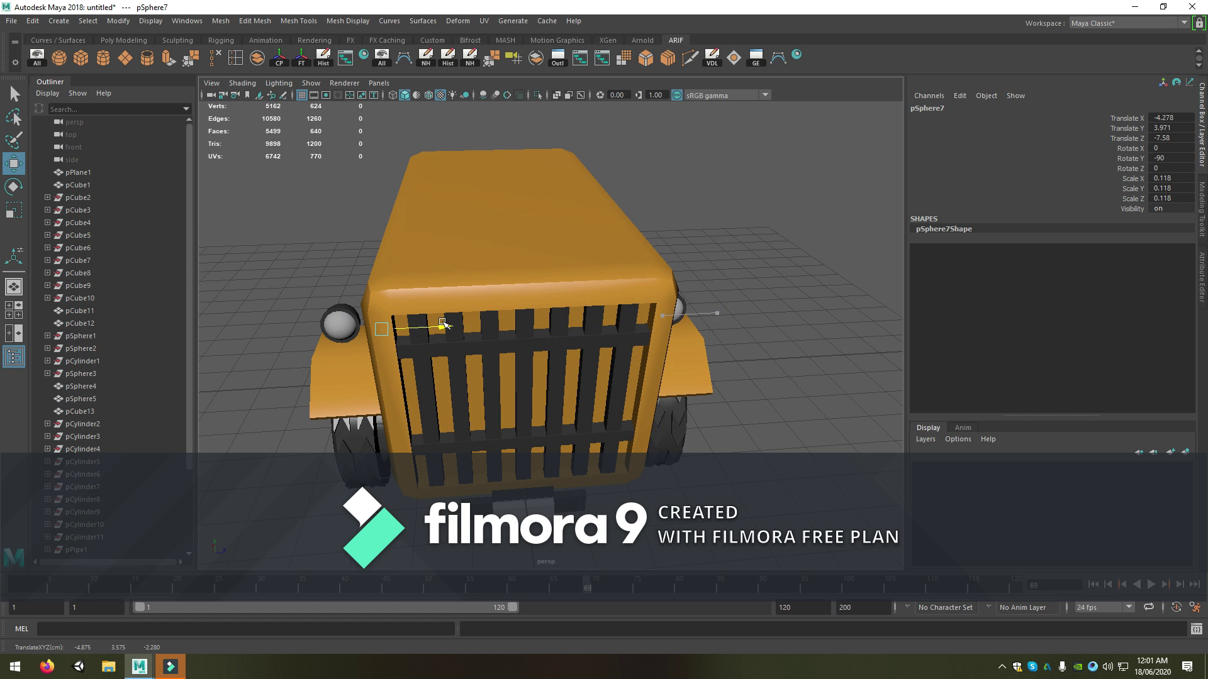
{"action": "key", "text": "f"}
{"action": "key", "text": "e"}
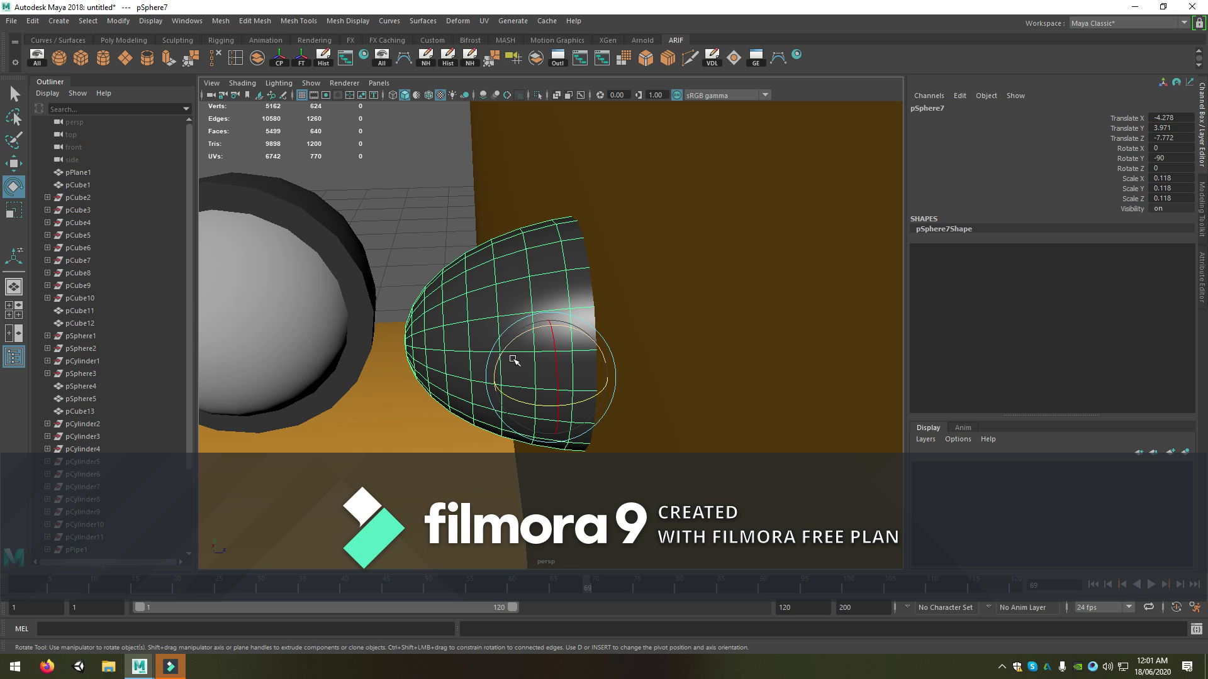
{"action": "mouse_move", "coordinate": [529, 405]}
{"action": "left_mouse_down"}
{"action": "mouse_move", "coordinate": [696, 410]}
{"action": "mouse_move", "coordinate": [682, 417]}
{"action": "left_mouse_up"}
{"action": "scroll", "coordinate": [563, 389], "scroll_direction": "down", "scroll_amount": 3}
{"action": "key", "text": "w"}
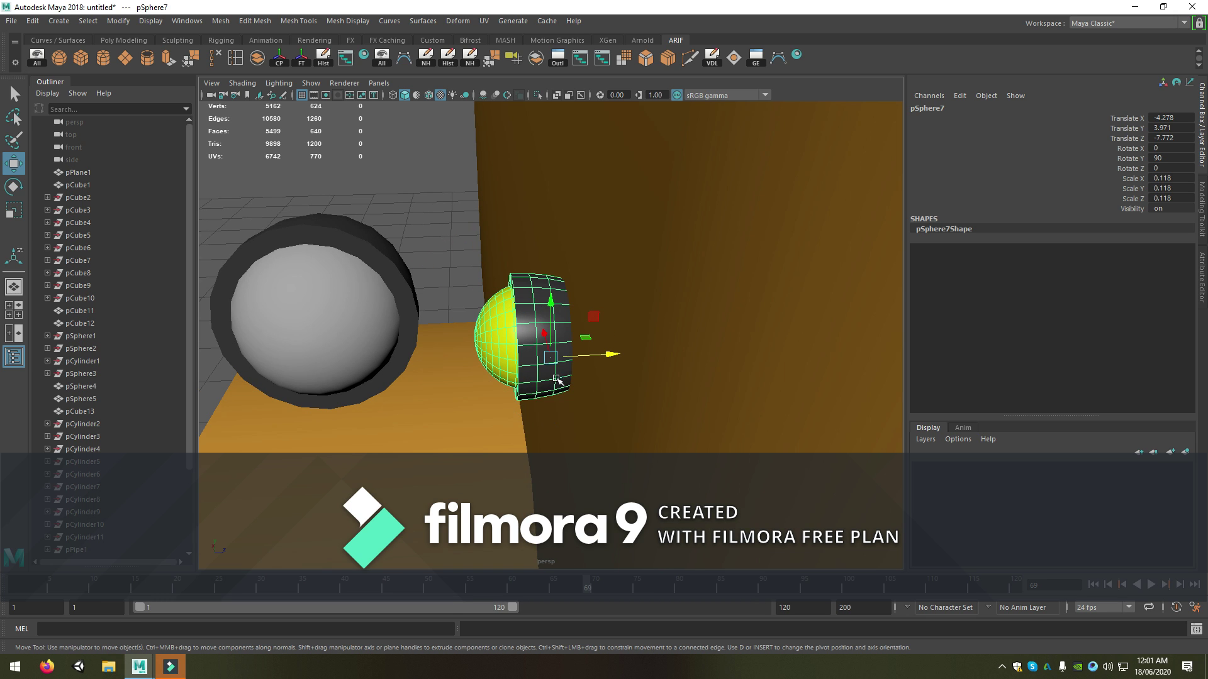
{"action": "left_click_drag", "start_coordinate": [607, 356], "coordinate": [642, 360]}
{"action": "scroll", "coordinate": [639, 357], "scroll_direction": "down", "scroll_amount": 3}
{"action": "mouse_move", "coordinate": [566, 352]}
{"action": "left_mouse_down", "text": "alt"}
{"action": "mouse_move", "coordinate": [564, 363]}
{"action": "mouse_move", "coordinate": [503, 359]}
{"action": "mouse_move", "coordinate": [368, 321]}
{"action": "left_mouse_up", "text": "alt"}
{"action": "scroll", "coordinate": [564, 362], "scroll_direction": "down", "scroll_amount": 2}
{"action": "scroll", "coordinate": [368, 322], "scroll_direction": "down", "scroll_amount": 3}
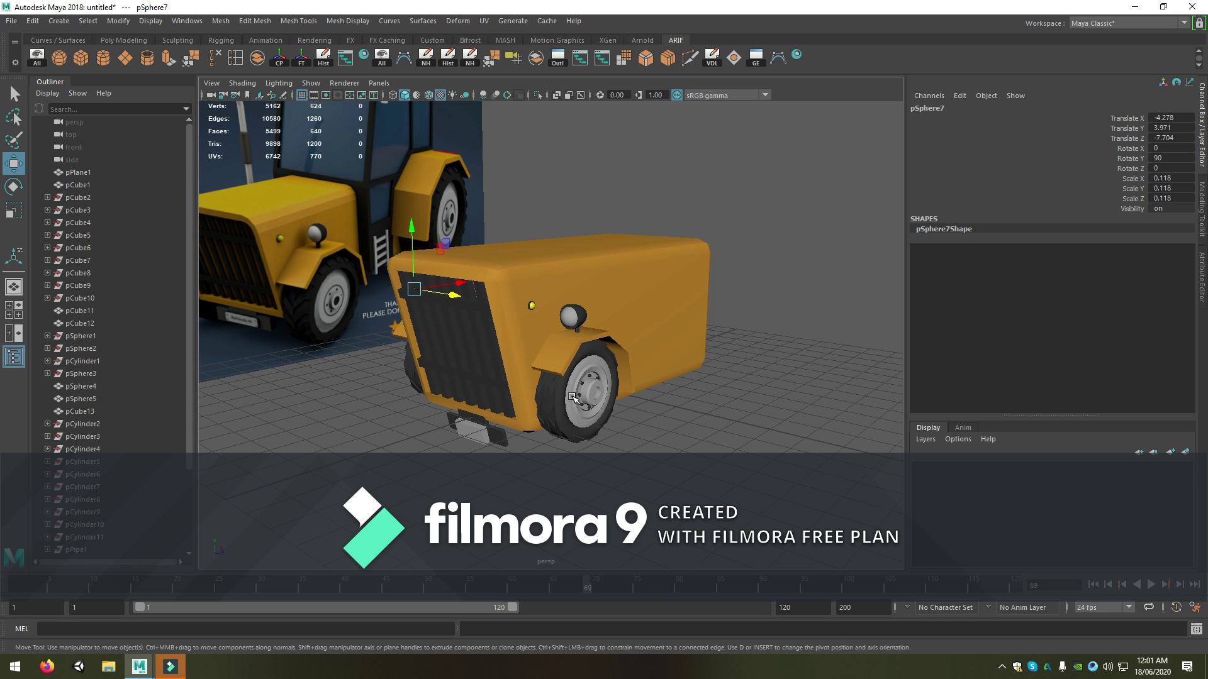
{"action": "scroll", "coordinate": [636, 353], "scroll_direction": "up", "scroll_amount": 2}
{"action": "mouse_move", "coordinate": [633, 350]}
{"action": "left_mouse_down", "text": "alt"}
{"action": "mouse_move", "coordinate": [560, 423]}
{"action": "mouse_move", "coordinate": [569, 411]}
{"action": "left_mouse_up", "text": "alt"}
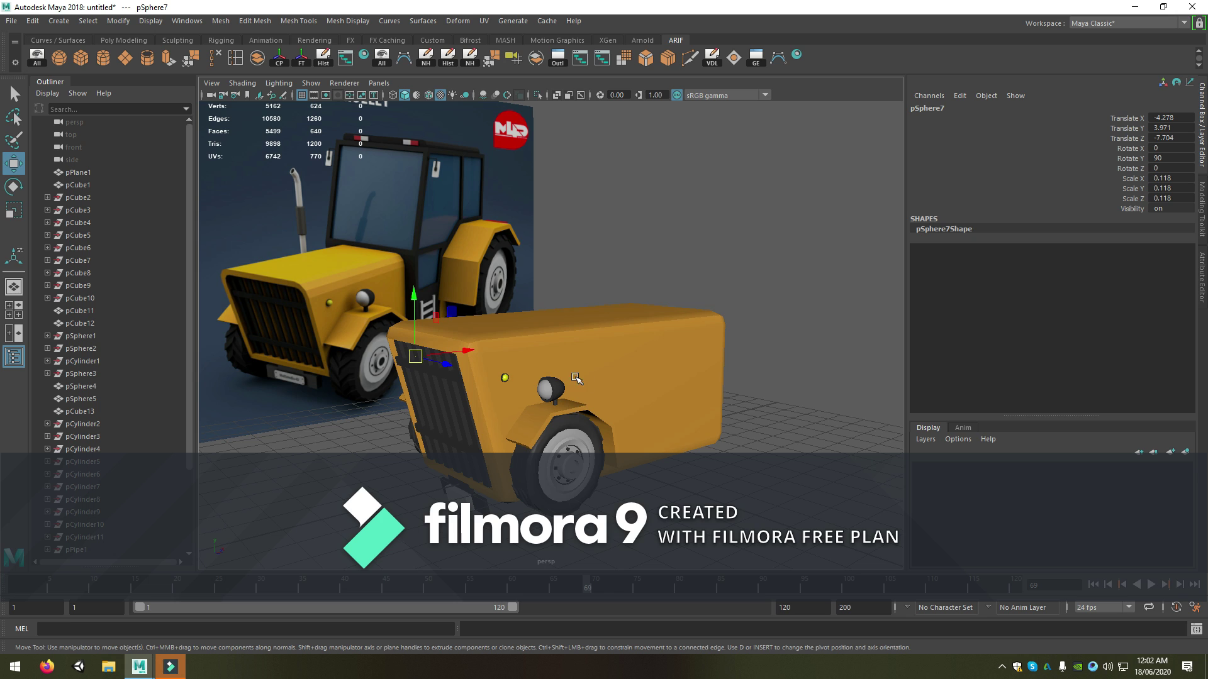
{"action": "left_click_drag", "start_coordinate": [503, 359], "coordinate": [470, 347], "text": "alt"}
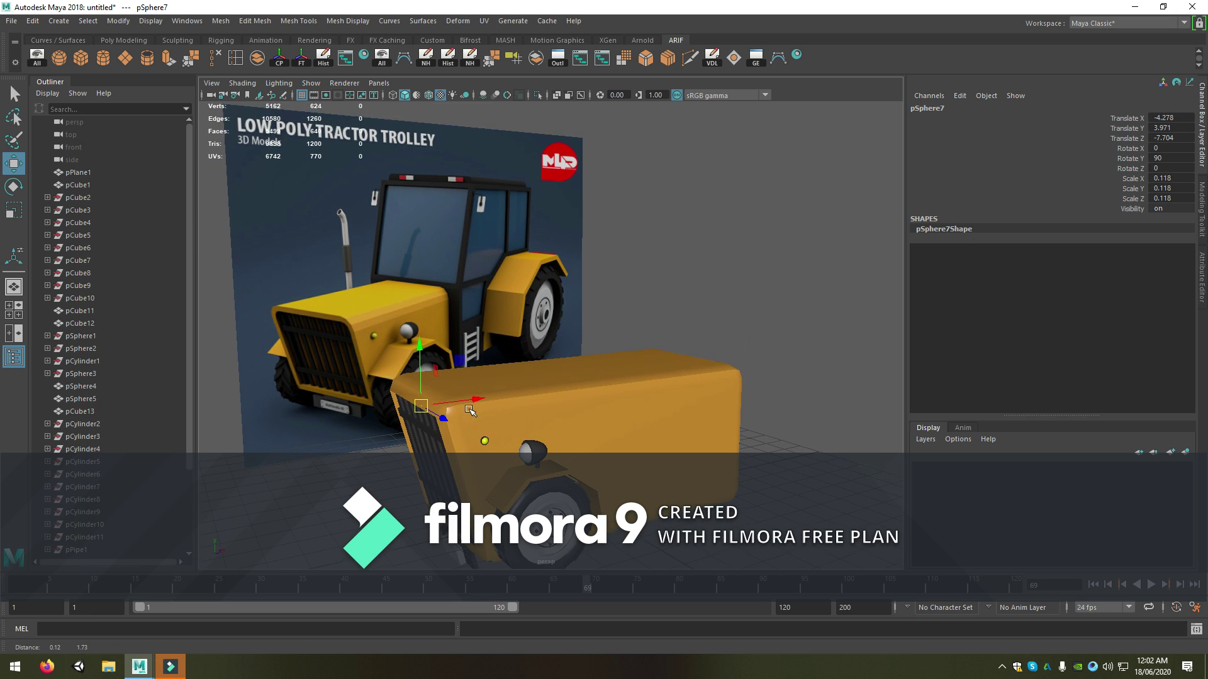
Create a new pipe and stretch it into a tall, thin shape
{"action": "left_click", "coordinate": [146, 57]}
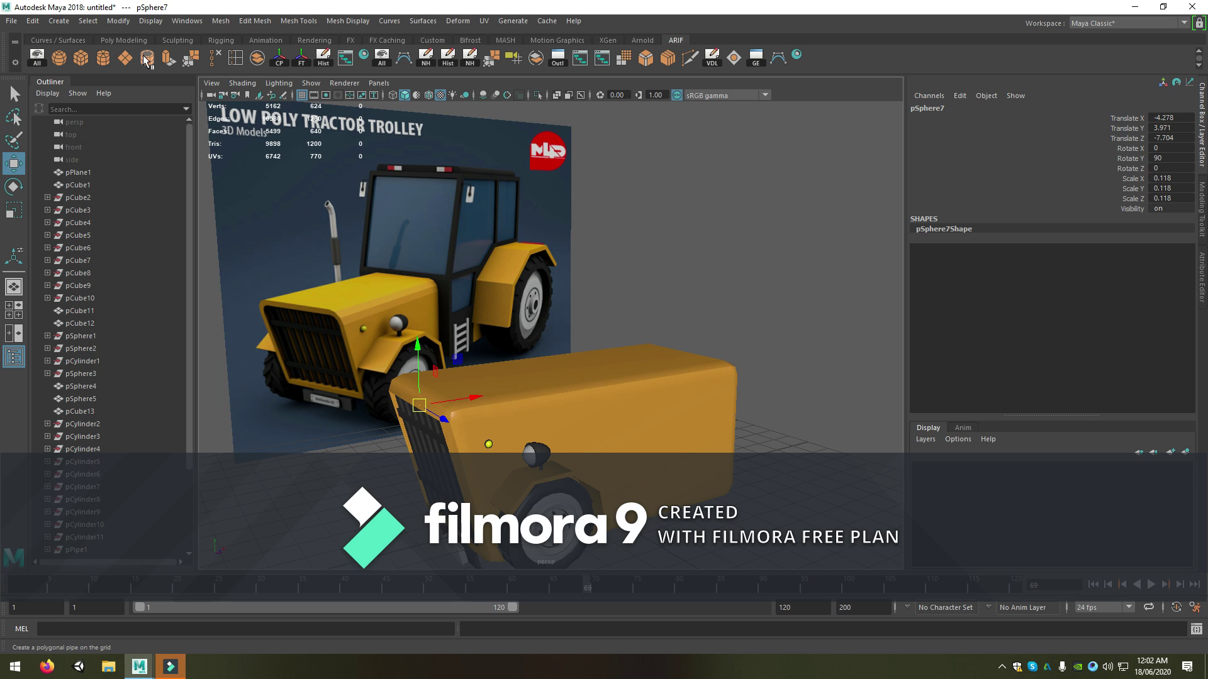
{"action": "mouse_move", "coordinate": [478, 352]}
{"action": "left_mouse_down", "text": "alt"}
{"action": "mouse_move", "coordinate": [610, 428]}
{"action": "mouse_move", "coordinate": [437, 416]}
{"action": "left_mouse_up", "text": "alt"}
{"action": "key", "text": "r"}
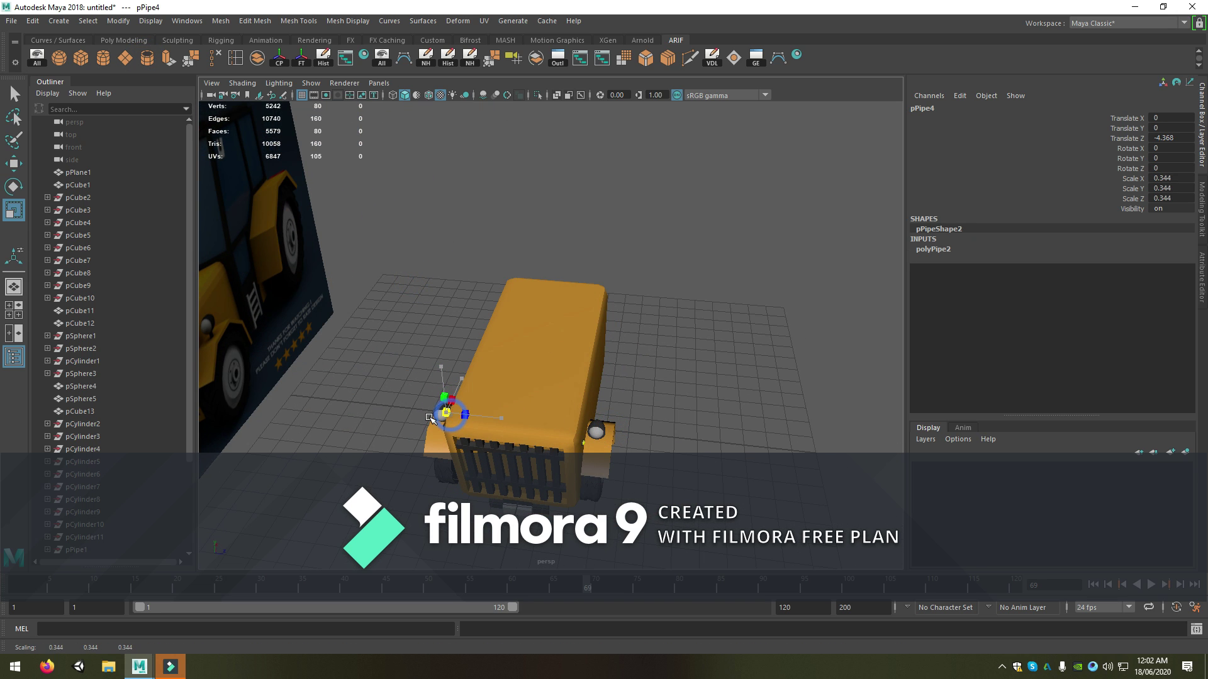
{"action": "left_click_drag", "start_coordinate": [440, 367], "coordinate": [445, 104]}
{"action": "left_click_drag", "start_coordinate": [566, 314], "coordinate": [440, 353], "text": "alt"}
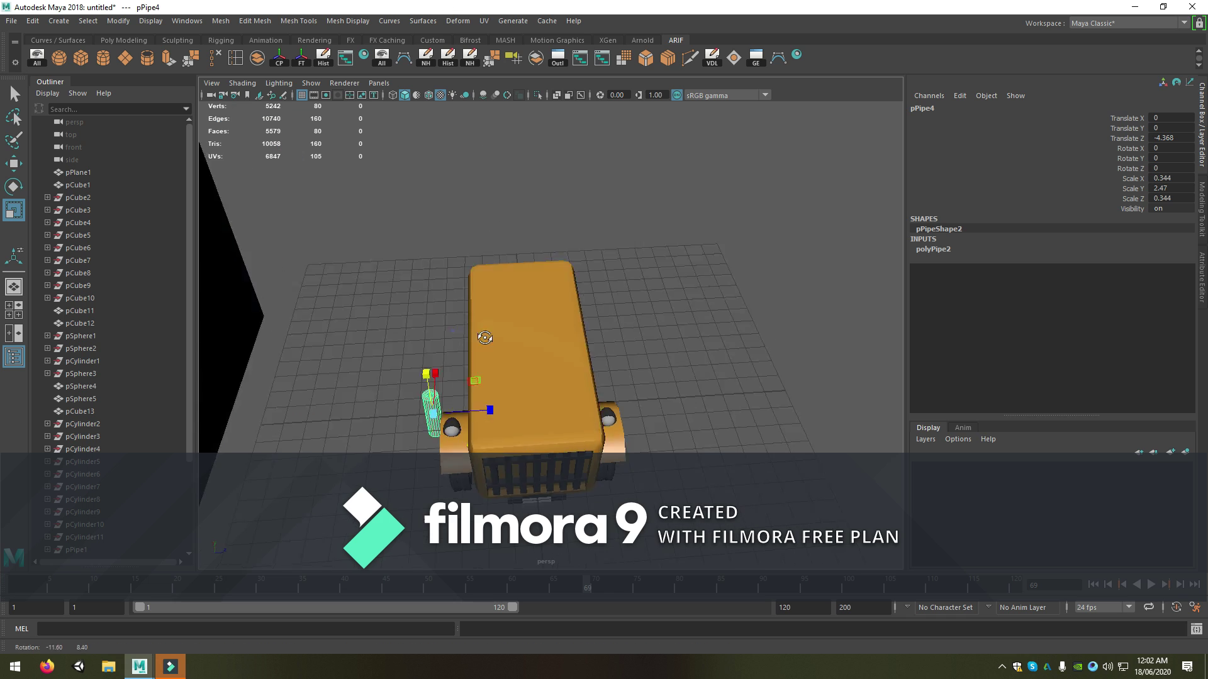
{"action": "left_click_drag", "start_coordinate": [432, 415], "coordinate": [434, 388]}
Move the pipe back and to the left so it stands beside the trolley body
{"action": "key", "text": "w"}
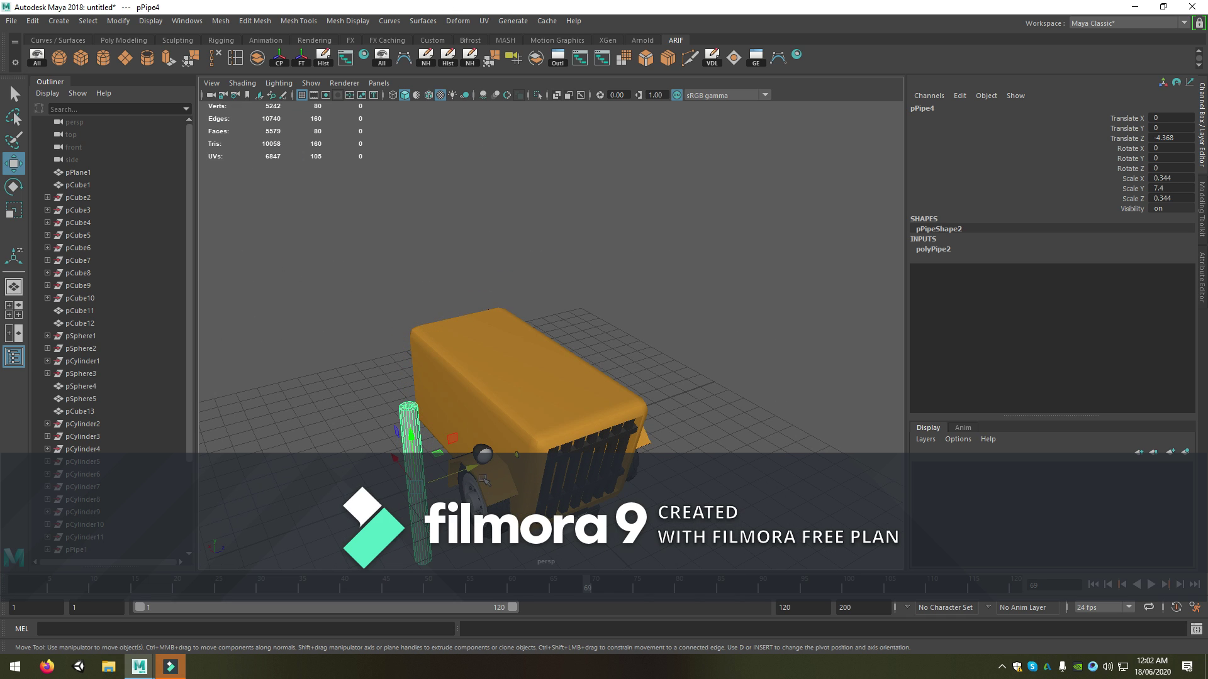
{"action": "mouse_move", "coordinate": [483, 479]}
{"action": "left_mouse_down"}
{"action": "mouse_move", "coordinate": [564, 446]}
{"action": "mouse_move", "coordinate": [454, 450]}
{"action": "mouse_move", "coordinate": [477, 280]}
{"action": "mouse_move", "coordinate": [473, 345]}
{"action": "mouse_move", "coordinate": [692, 409]}
{"action": "left_mouse_up"}
{"action": "key", "text": "r"}
{"action": "key", "text": "w"}
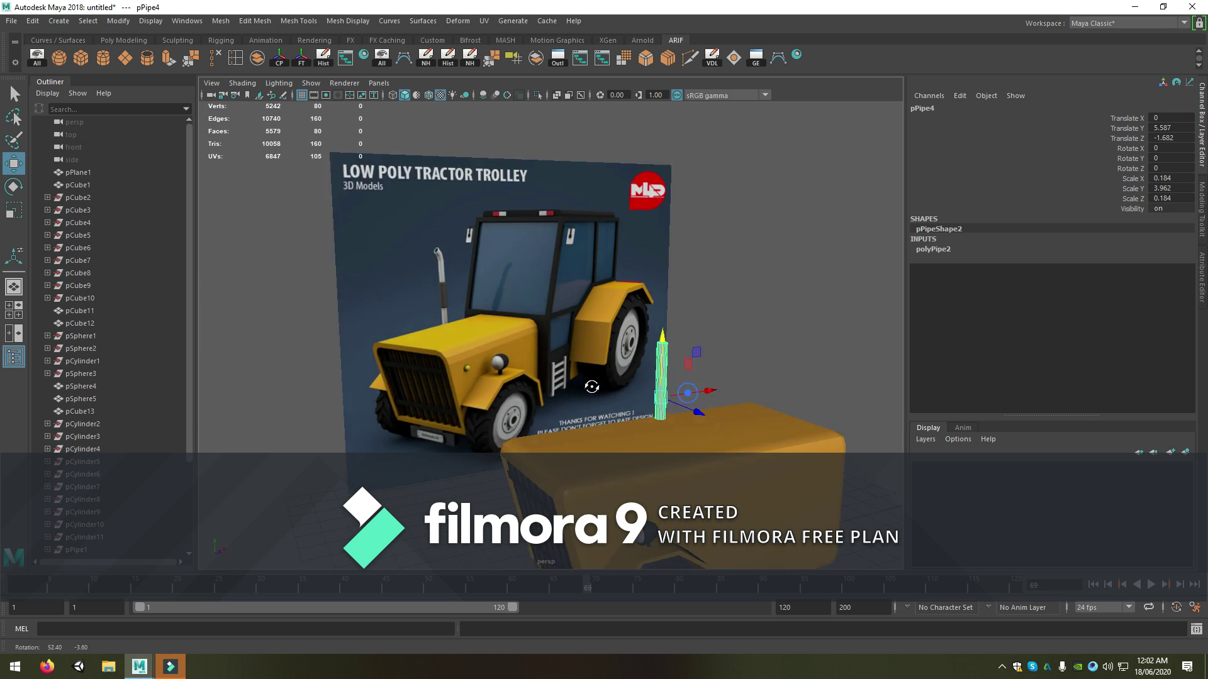
{"action": "scroll", "coordinate": [736, 438], "scroll_direction": "up", "scroll_amount": 3}
{"action": "left_click_drag", "start_coordinate": [779, 450], "coordinate": [644, 452]}
{"action": "scroll", "coordinate": [591, 454], "scroll_direction": "down", "scroll_amount": 3}
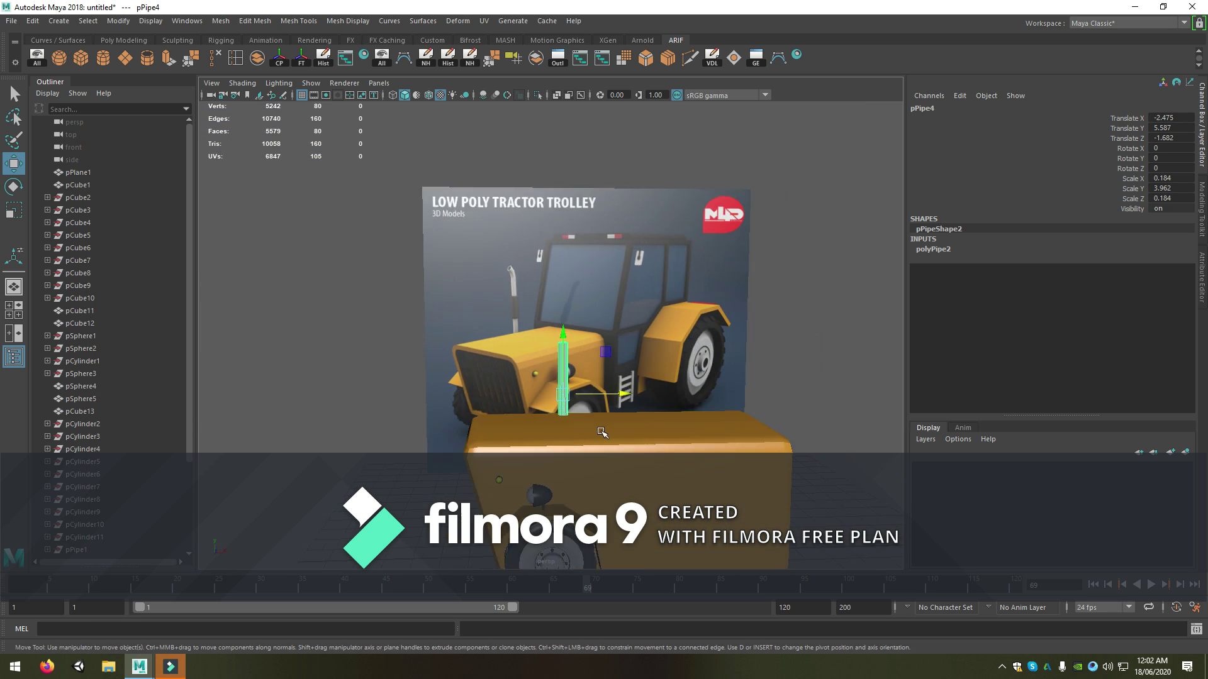
Shrink the pipe to a 0.123, 2.636, 0.123 exhaust stack and slide it along depth
{"action": "key", "text": "r"}
{"action": "mouse_move", "coordinate": [540, 442]}
{"action": "left_mouse_down"}
{"action": "mouse_move", "coordinate": [515, 446]}
{"action": "mouse_move", "coordinate": [551, 446]}
{"action": "mouse_move", "coordinate": [607, 380]}
{"action": "mouse_move", "coordinate": [657, 381]}
{"action": "left_mouse_up"}
{"action": "key", "text": "w"}
{"action": "key", "text": "r"}
{"action": "key", "text": "w"}
{"action": "mouse_move", "coordinate": [699, 346]}
{"action": "left_mouse_down"}
{"action": "mouse_move", "coordinate": [682, 347]}
{"action": "mouse_move", "coordinate": [653, 284]}
{"action": "mouse_move", "coordinate": [615, 343]}
{"action": "left_mouse_up"}
{"action": "scroll", "coordinate": [655, 288], "scroll_direction": "up", "scroll_amount": 5}
{"action": "right_click_drag", "start_coordinate": [615, 343], "coordinate": [664, 381], "text": "alt"}
{"action": "left_click_drag", "start_coordinate": [664, 381], "coordinate": [716, 106], "text": "alt"}
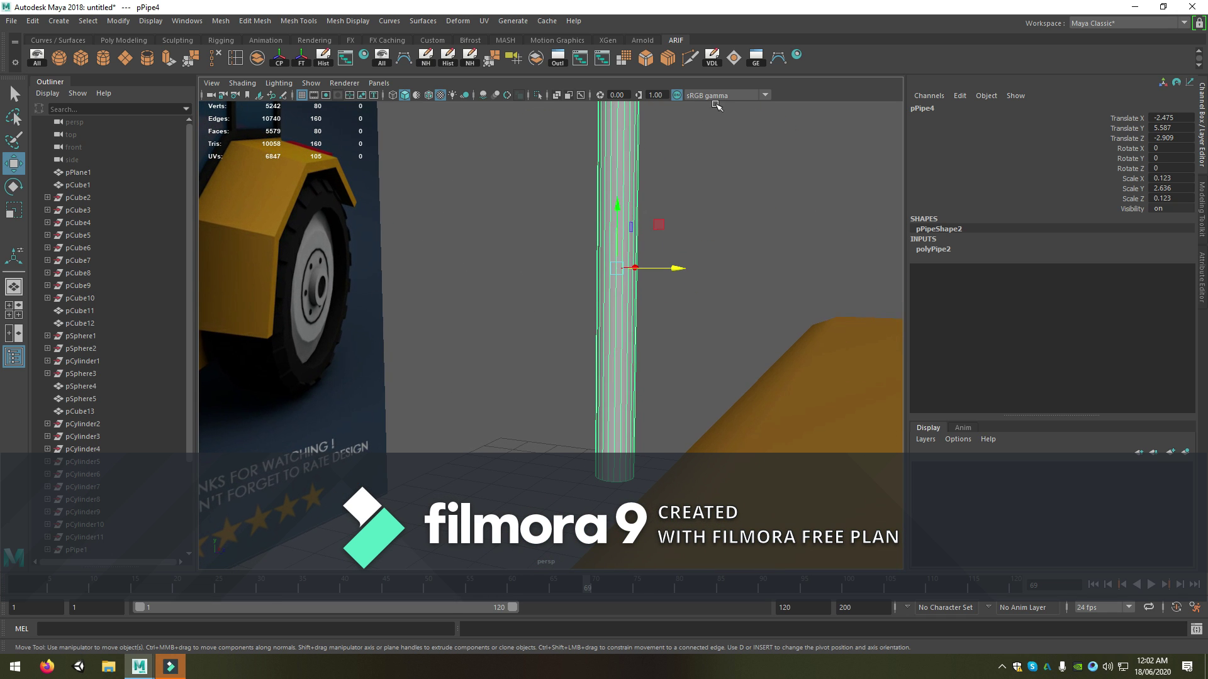
Insert an edge loop near the base of the exhaust pipe pPipe4
{"action": "left_click", "coordinate": [688, 63]}
{"action": "left_click", "coordinate": [631, 462]}
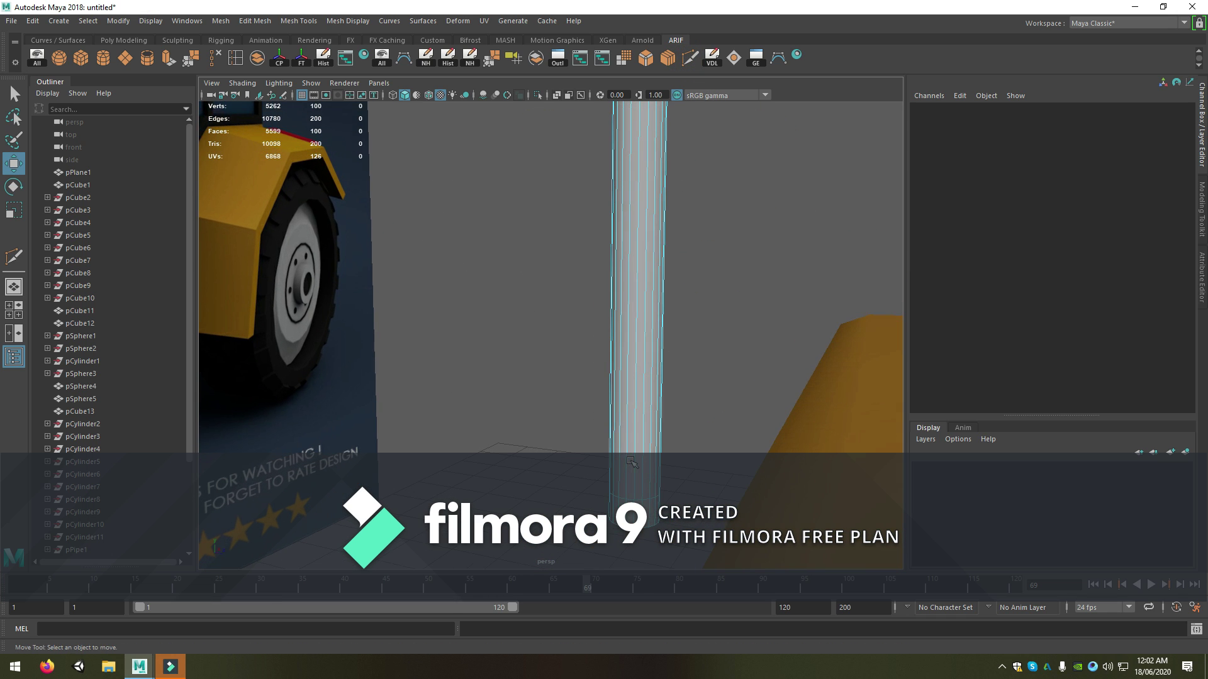
{"action": "left_click_drag", "start_coordinate": [631, 463], "coordinate": [514, 437], "text": "alt"}
{"action": "left_click", "coordinate": [598, 509]}
{"action": "mouse_move", "coordinate": [597, 509]}
{"action": "left_mouse_down", "text": "alt"}
{"action": "mouse_move", "coordinate": [625, 497]}
{"action": "mouse_move", "coordinate": [523, 469]}
{"action": "mouse_move", "coordinate": [615, 445]}
{"action": "left_mouse_up", "text": "alt"}
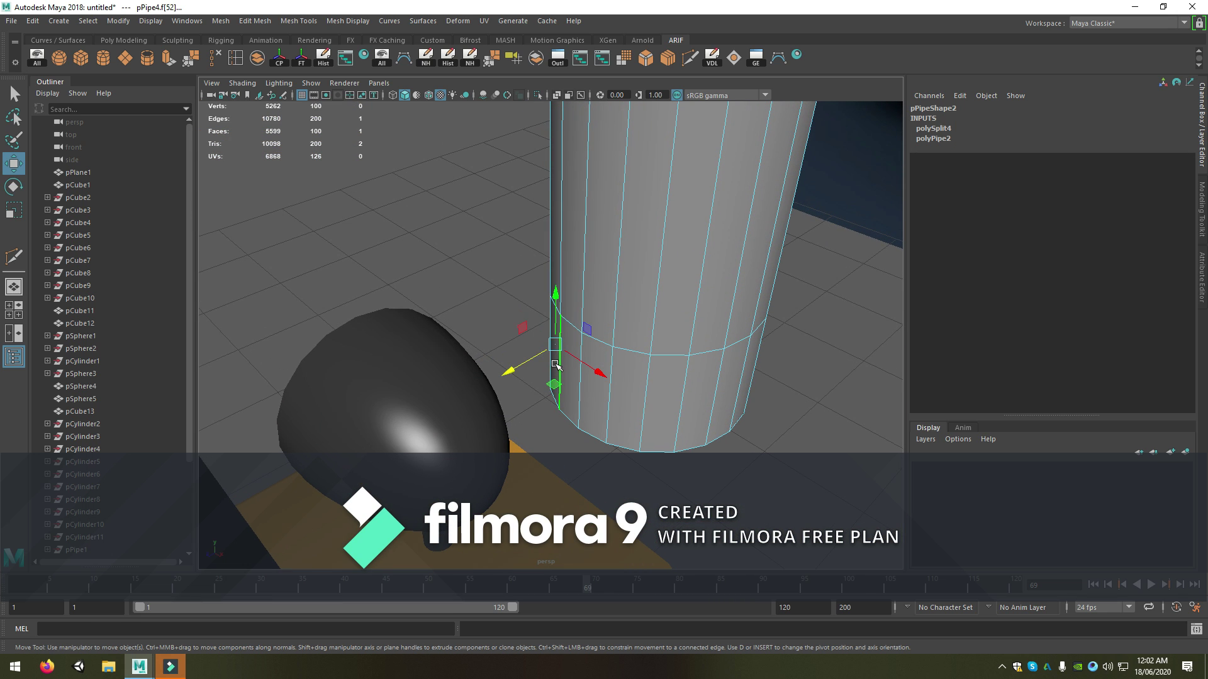
Select six faces around the base of the exhaust pipe
{"action": "mouse_move", "coordinate": [558, 338]}
{"action": "left_mouse_down", "text": "alt"}
{"action": "mouse_move", "coordinate": [598, 340]}
{"action": "mouse_move", "coordinate": [585, 353]}
{"action": "left_mouse_up", "text": "alt"}
{"action": "left_click", "coordinate": [588, 371], "text": "shift"}
{"action": "left_click", "coordinate": [620, 384], "text": "shift"}
{"action": "left_click", "coordinate": [655, 390], "text": "shift"}
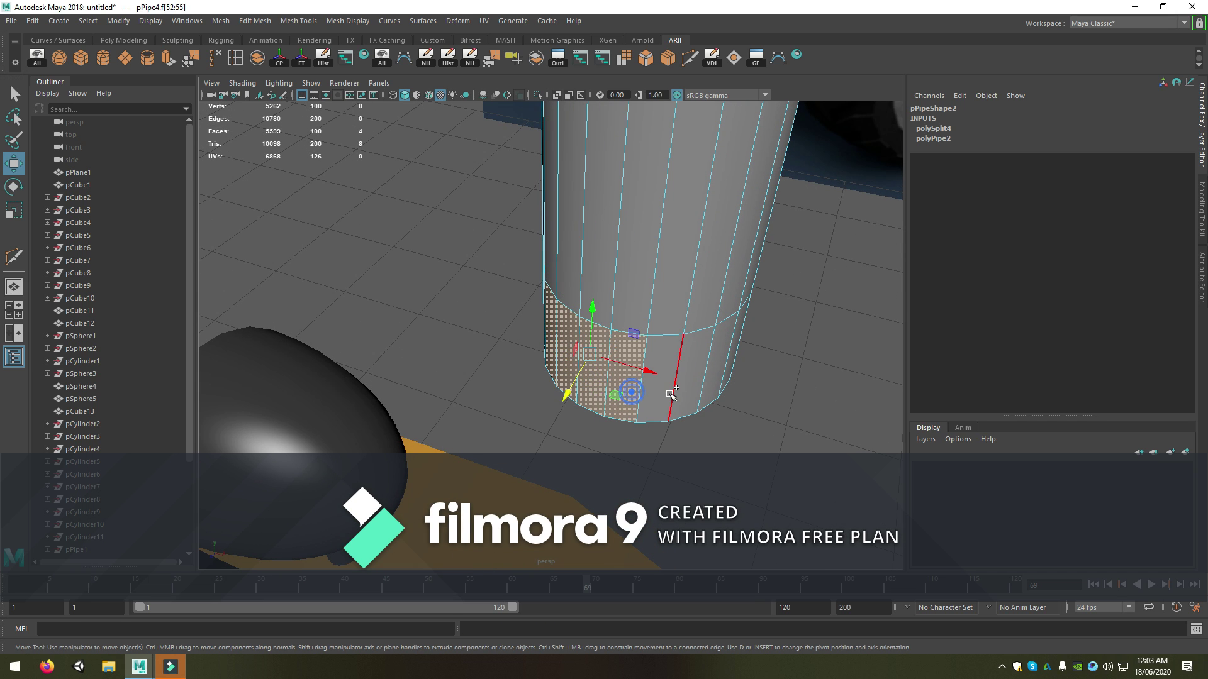
{"action": "left_click", "coordinate": [682, 387], "text": "shift"}
{"action": "mouse_move", "coordinate": [708, 381]}
{"action": "left_mouse_down", "text": "alt"}
{"action": "mouse_move", "coordinate": [721, 376]}
{"action": "mouse_move", "coordinate": [676, 420]}
{"action": "left_mouse_up", "text": "alt"}
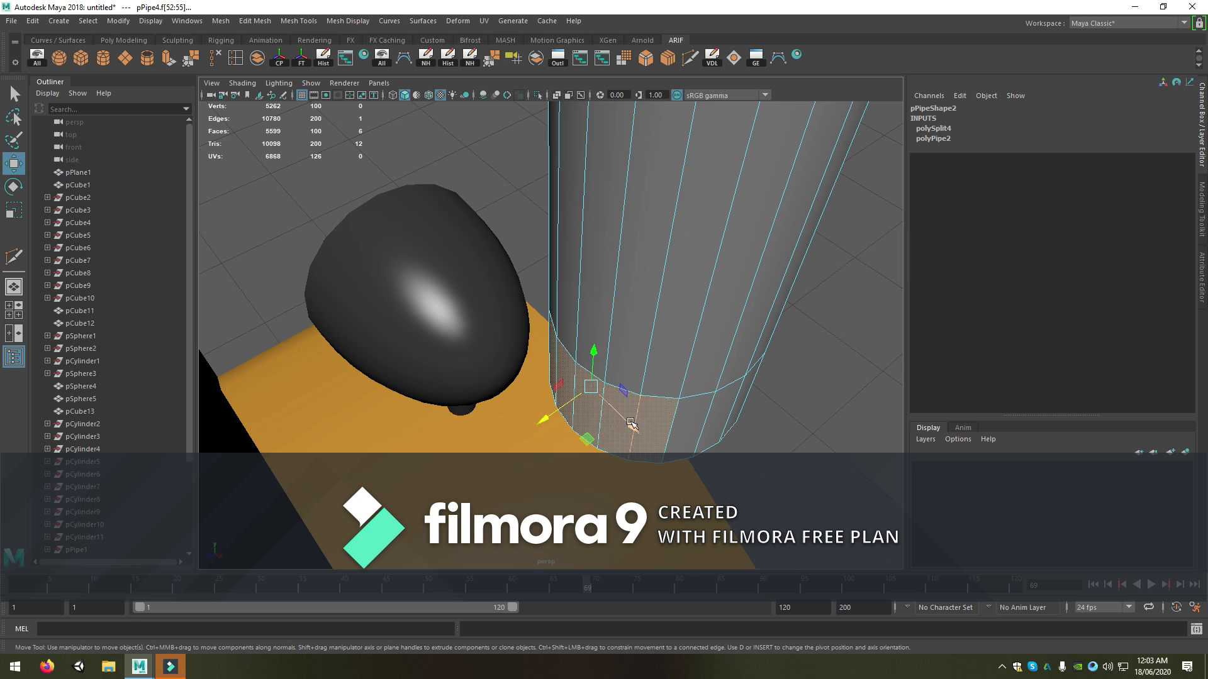
{"action": "key", "text": "F10"}
{"action": "left_click", "coordinate": [685, 409]}
{"action": "key", "text": "ctrl+z"}
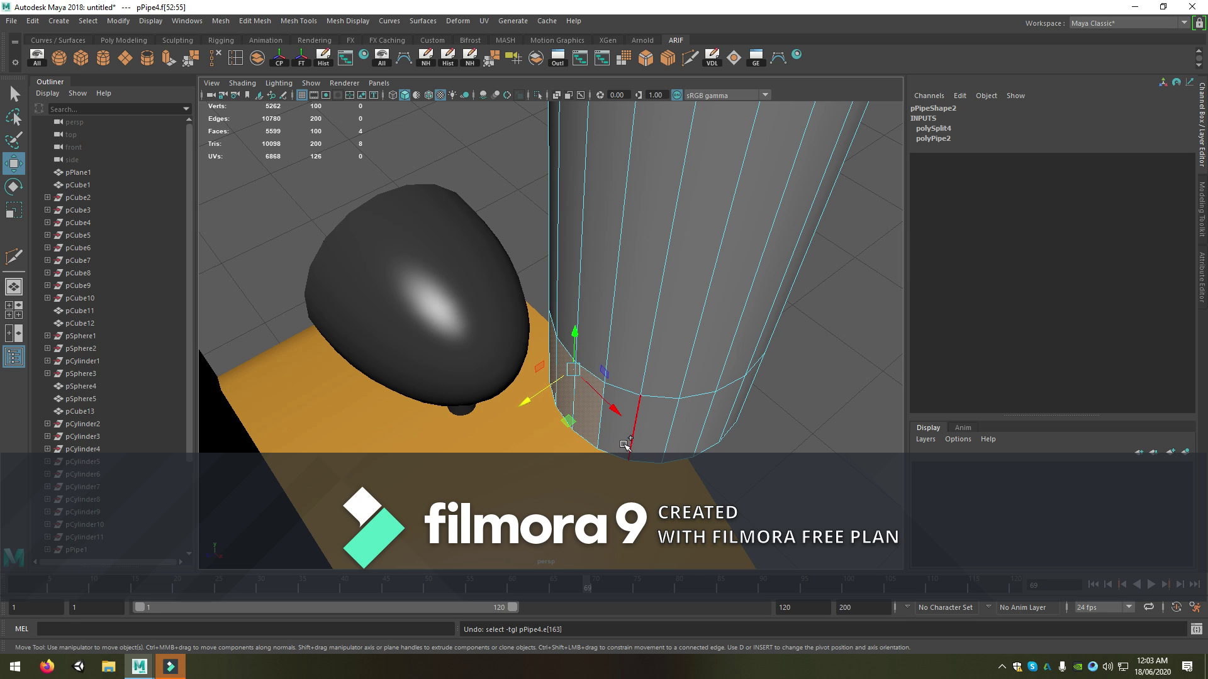
{"action": "left_click", "coordinate": [654, 441], "text": "shift"}
Extrude the base faces outward 0.17 and scale them into a flared bracket
{"action": "key", "text": "ctrl+e"}
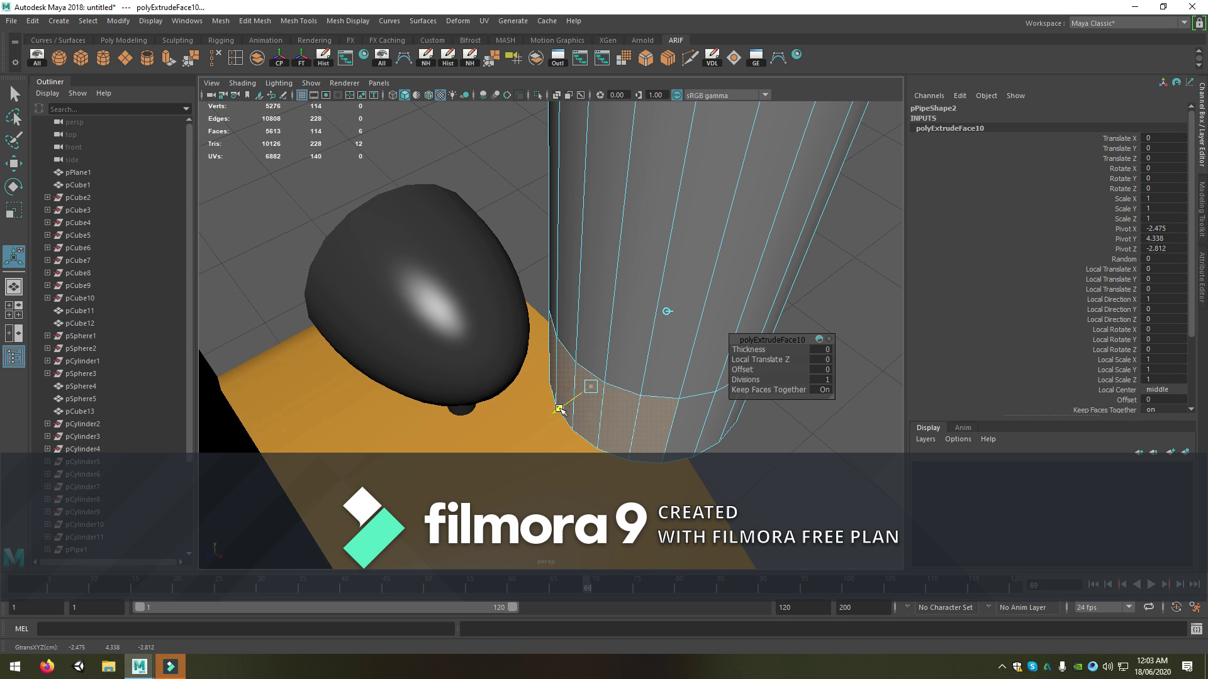
{"action": "mouse_move", "coordinate": [545, 376]}
{"action": "left_mouse_down"}
{"action": "mouse_move", "coordinate": [405, 452]}
{"action": "mouse_move", "coordinate": [440, 465]}
{"action": "left_mouse_up"}
{"action": "key", "text": "r"}
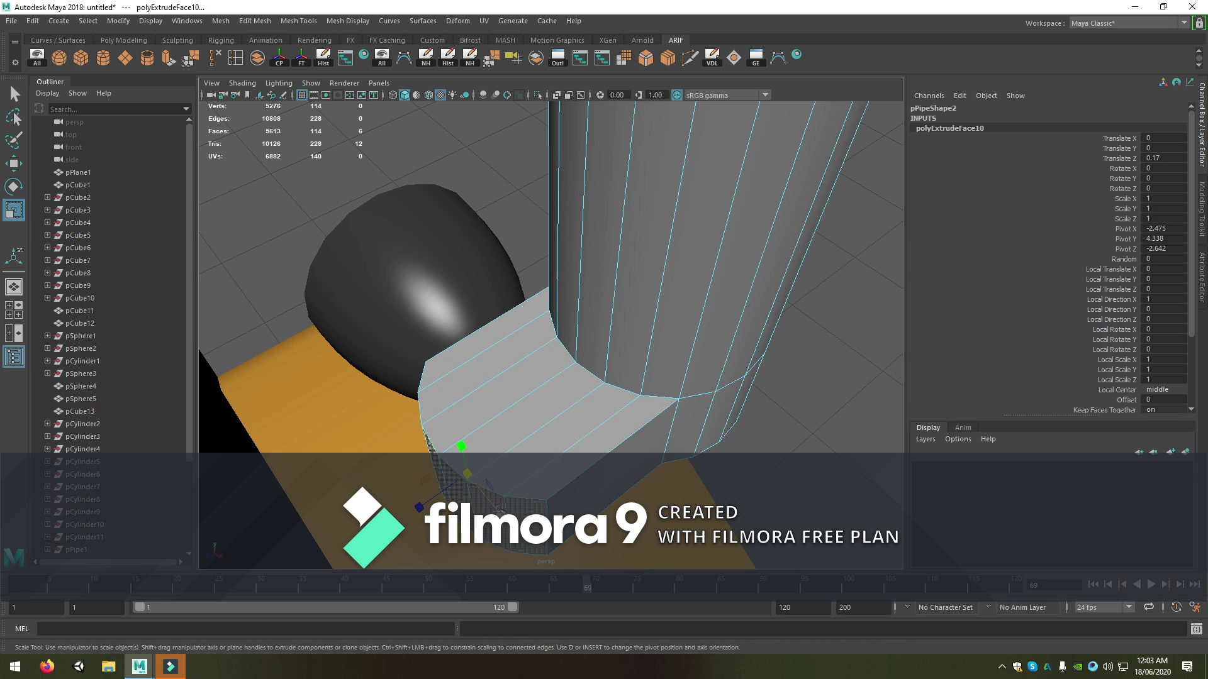
{"action": "left_click_drag", "start_coordinate": [541, 390], "coordinate": [575, 320], "text": "alt"}
{"action": "mouse_move", "coordinate": [575, 320]}
{"action": "right_mouse_down"}
{"action": "mouse_move", "coordinate": [639, 284]}
{"action": "mouse_move", "coordinate": [637, 302]}
{"action": "right_mouse_up"}
Move the whole exhaust pipe to Z -2.591 beside the hood
{"action": "left_click_drag", "start_coordinate": [650, 280], "coordinate": [589, 309], "text": "alt"}
{"action": "key", "text": "w"}
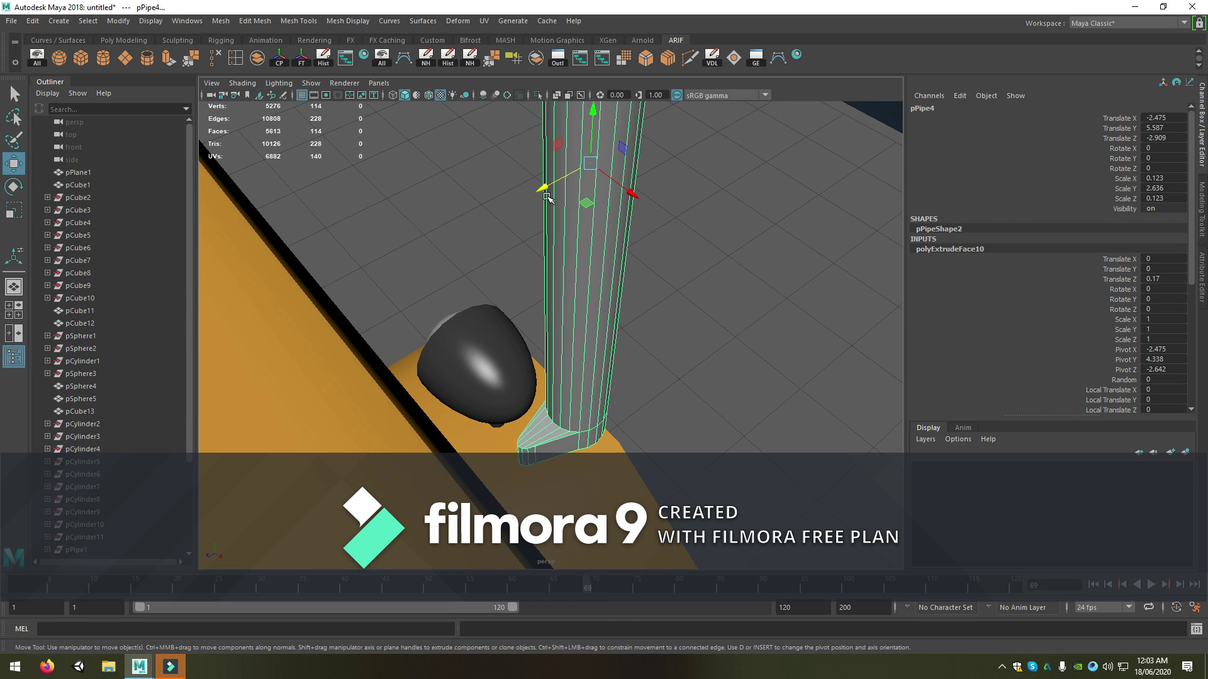
{"action": "mouse_move", "coordinate": [541, 189]}
{"action": "left_mouse_down"}
{"action": "mouse_move", "coordinate": [432, 238]}
{"action": "mouse_move", "coordinate": [591, 367]}
{"action": "mouse_move", "coordinate": [585, 276]}
{"action": "left_mouse_up"}
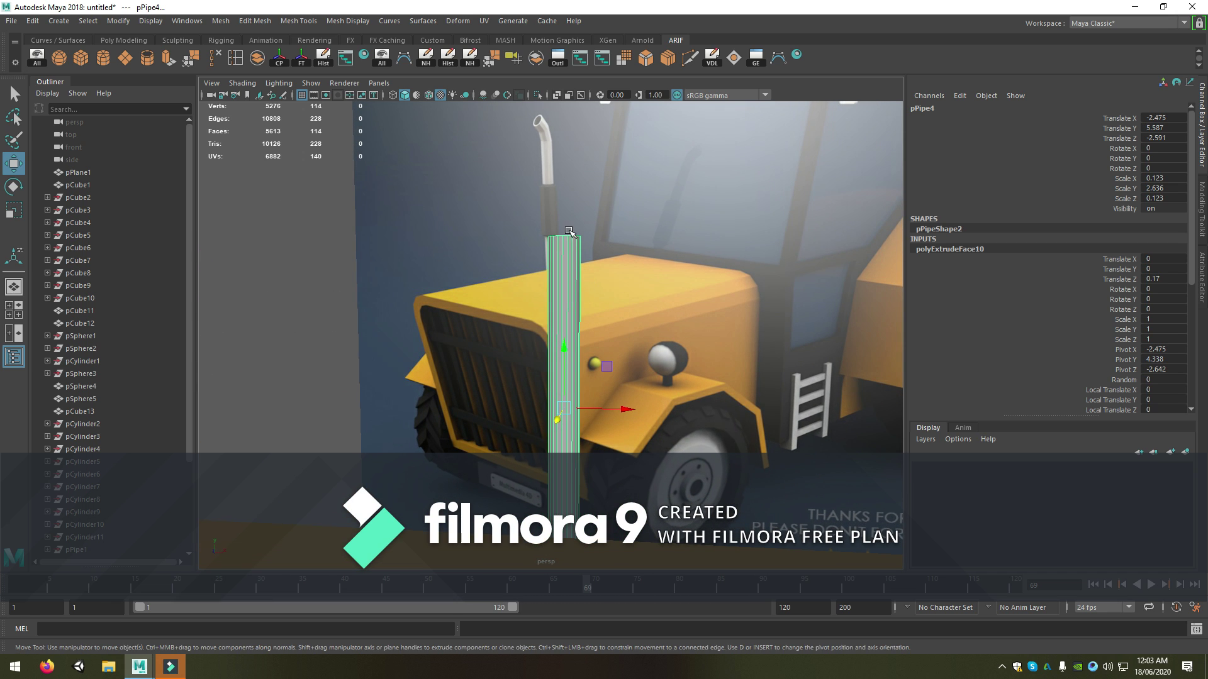
Cut two new edge loops around the exhaust pipe with Multi-Cut
{"action": "left_click", "coordinate": [689, 57]}
{"action": "left_click", "coordinate": [571, 375], "text": "ctrl"}
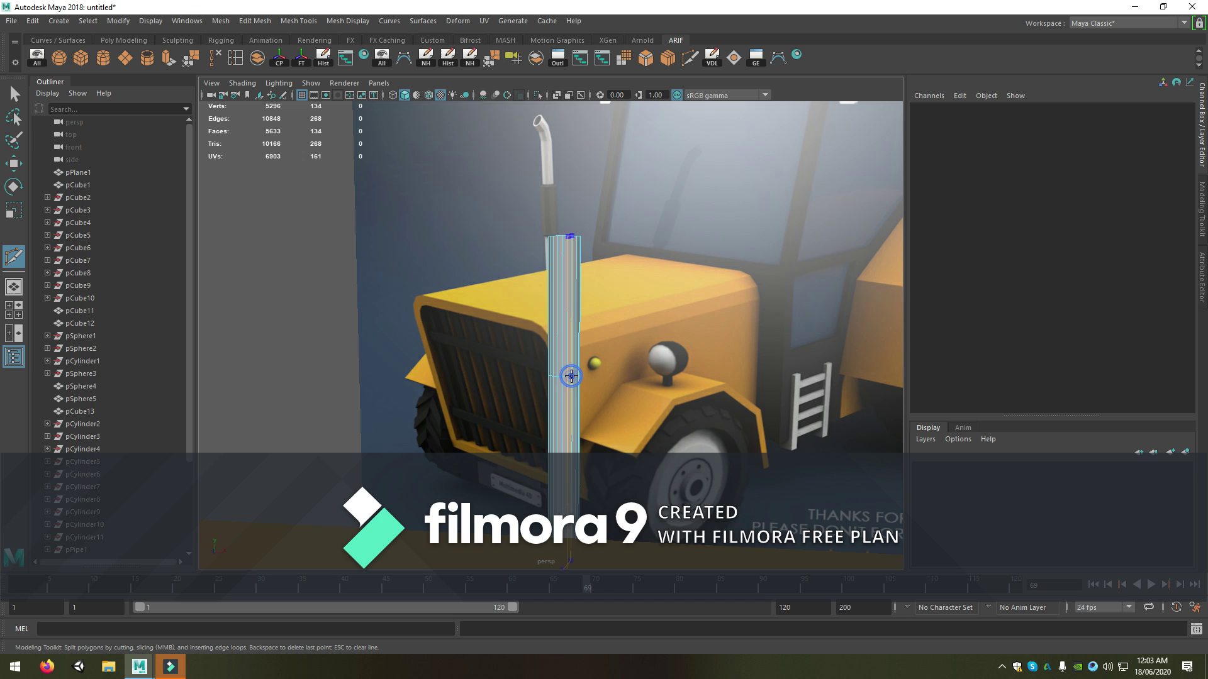
{"action": "left_click", "coordinate": [572, 466], "text": "ctrl"}
{"action": "key", "text": "w"}
Assign the existing phong3 material to the band of faces between the new loops
{"action": "left_click", "coordinate": [526, 408]}
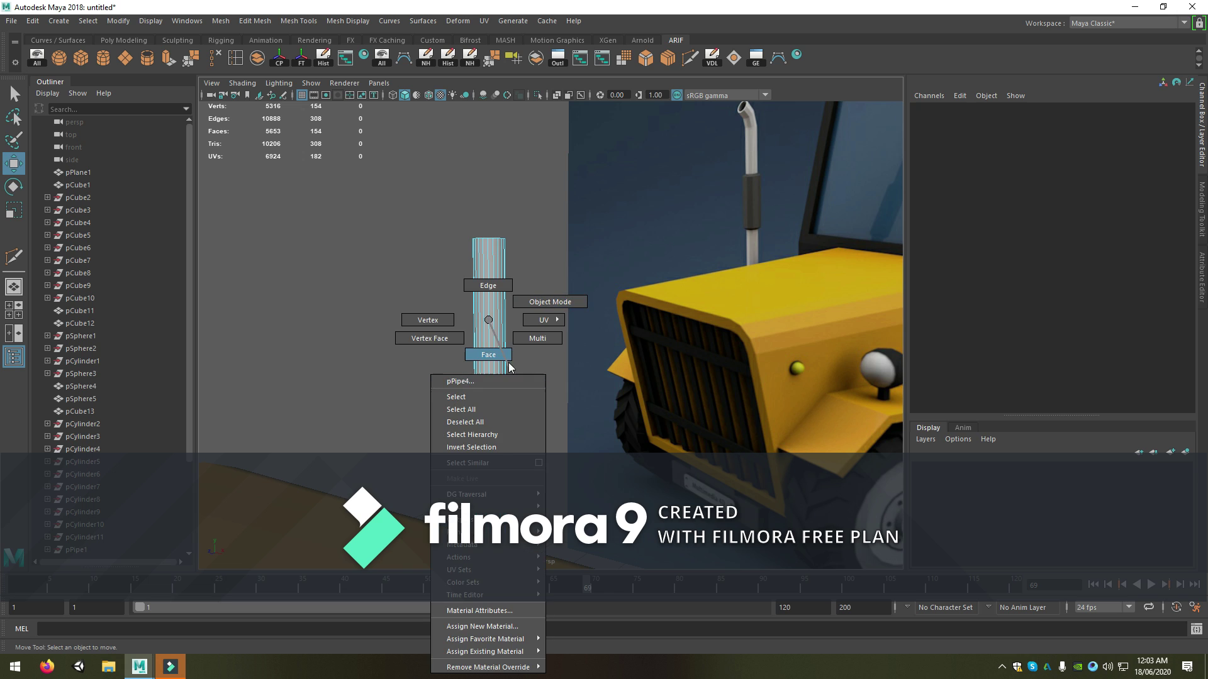
{"action": "right_click_drag", "start_coordinate": [509, 386], "coordinate": [509, 363]}
{"action": "double_click", "coordinate": [490, 415]}
{"action": "right_click", "coordinate": [482, 426]}
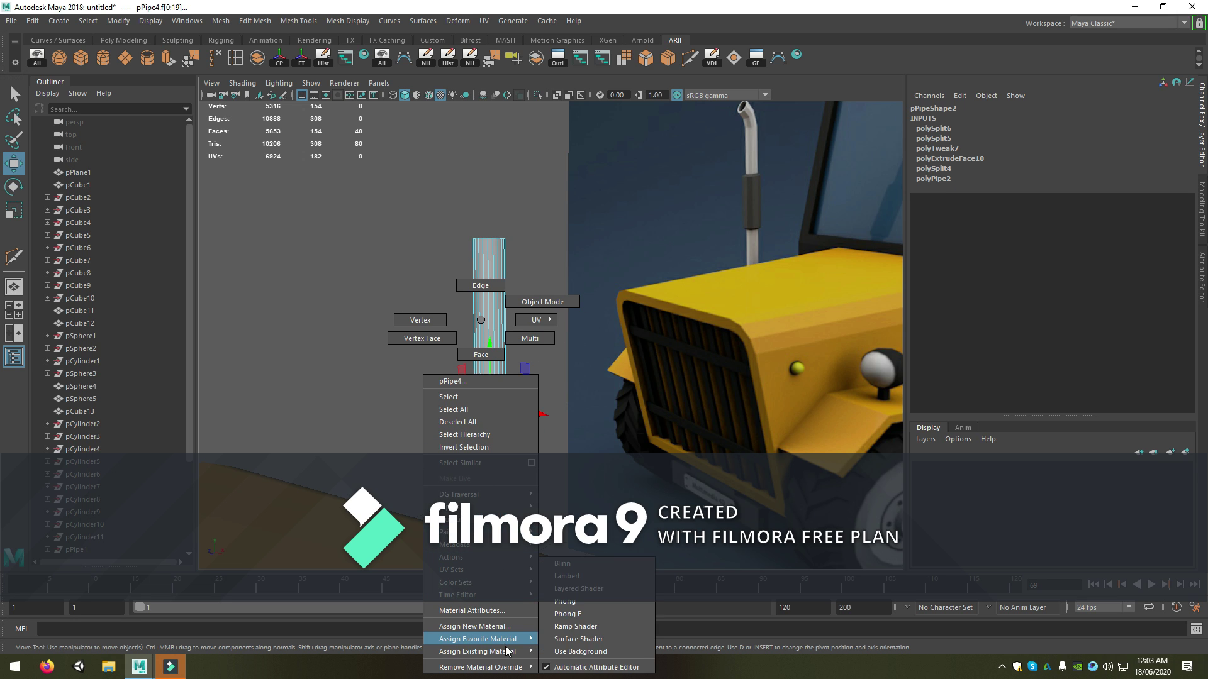
{"action": "mouse_move", "coordinate": [485, 651]}
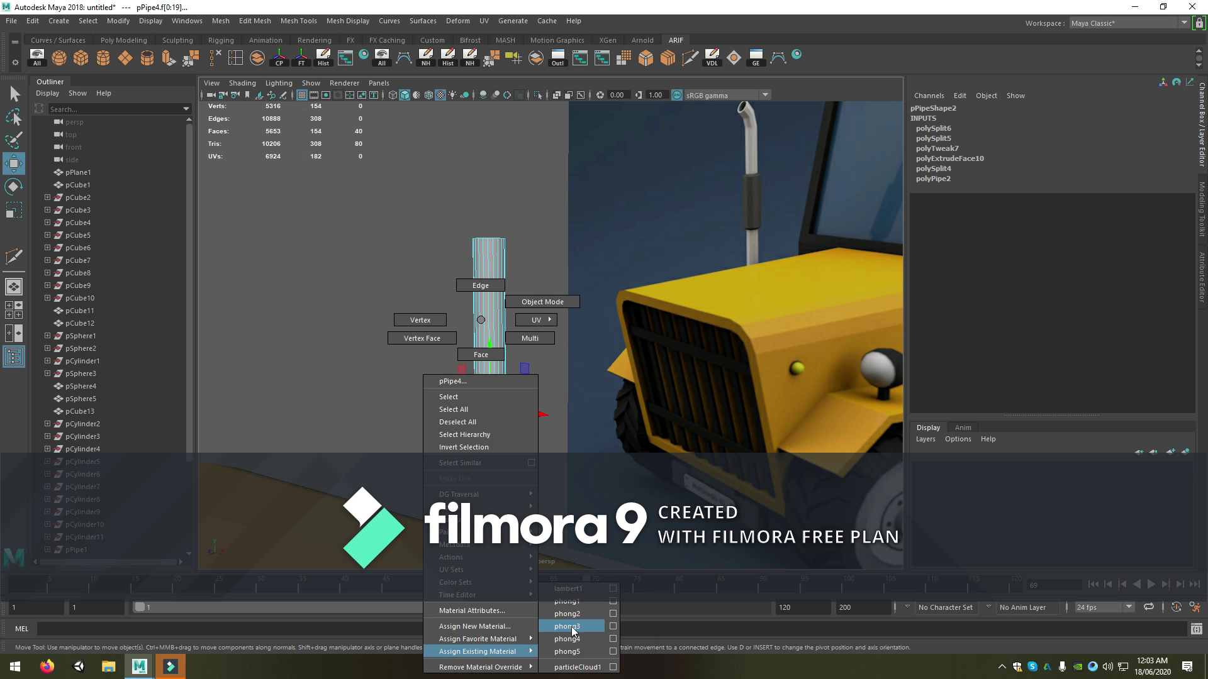
{"action": "left_click", "coordinate": [569, 627]}
{"action": "middle_click_drag", "start_coordinate": [504, 403], "coordinate": [448, 340], "text": "alt"}
Select the faces on the exhaust pipe's top rim
{"action": "right_click_drag", "start_coordinate": [435, 320], "coordinate": [469, 295]}
{"action": "mouse_move", "coordinate": [469, 296]}
{"action": "left_mouse_down", "text": "alt"}
{"action": "mouse_move", "coordinate": [522, 426]}
{"action": "mouse_move", "coordinate": [548, 404]}
{"action": "left_mouse_up", "text": "alt"}
{"action": "right_click_drag", "start_coordinate": [443, 351], "coordinate": [451, 390]}
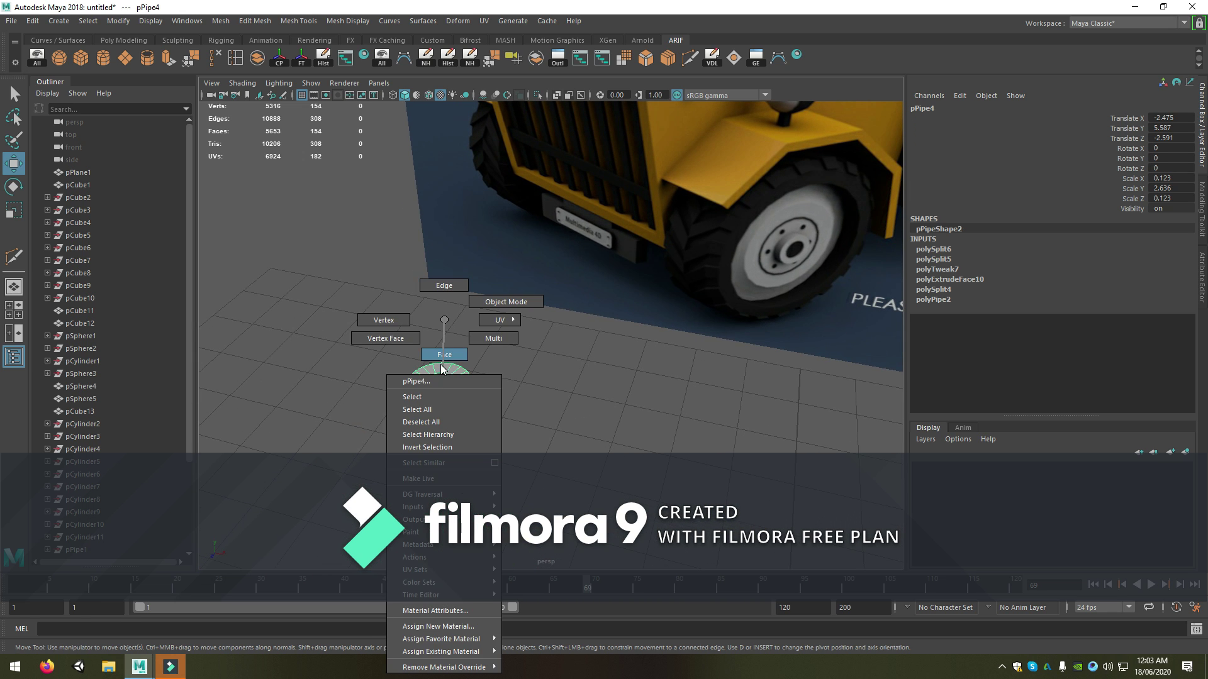
{"action": "left_click", "coordinate": [450, 390]}
Select the exhaust pipe's top face ring and extrude it upward
{"action": "left_click_drag", "start_coordinate": [446, 387], "coordinate": [434, 401]}
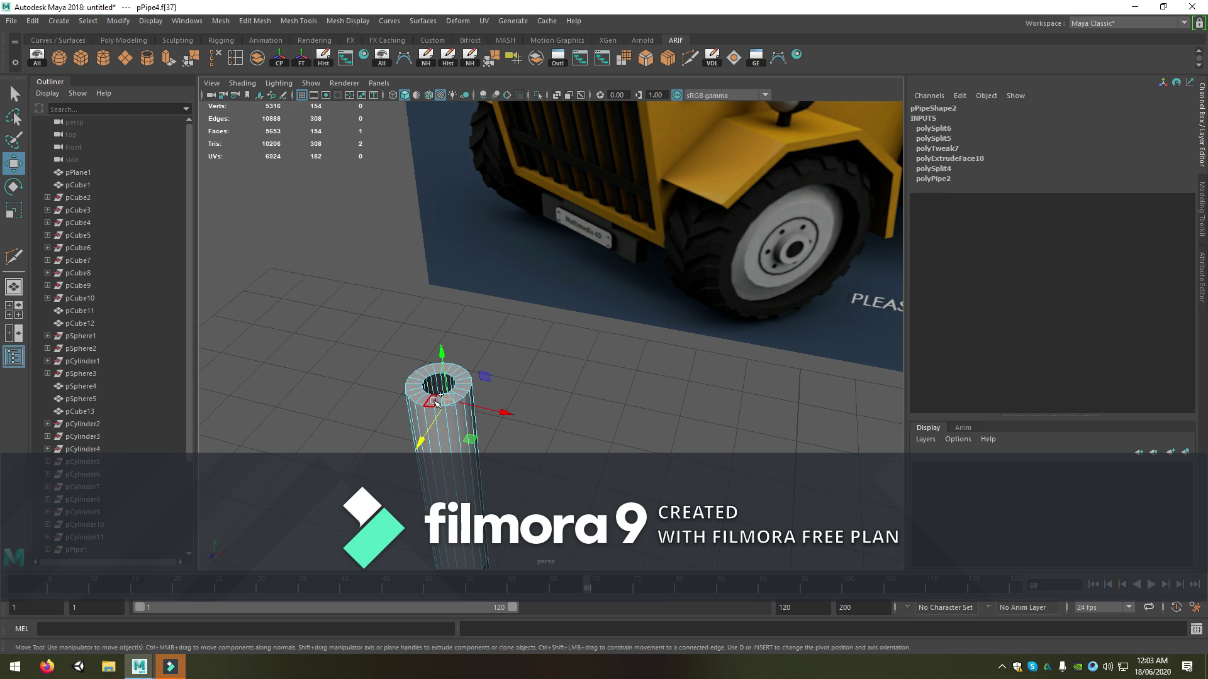
{"action": "double_click", "coordinate": [410, 389]}
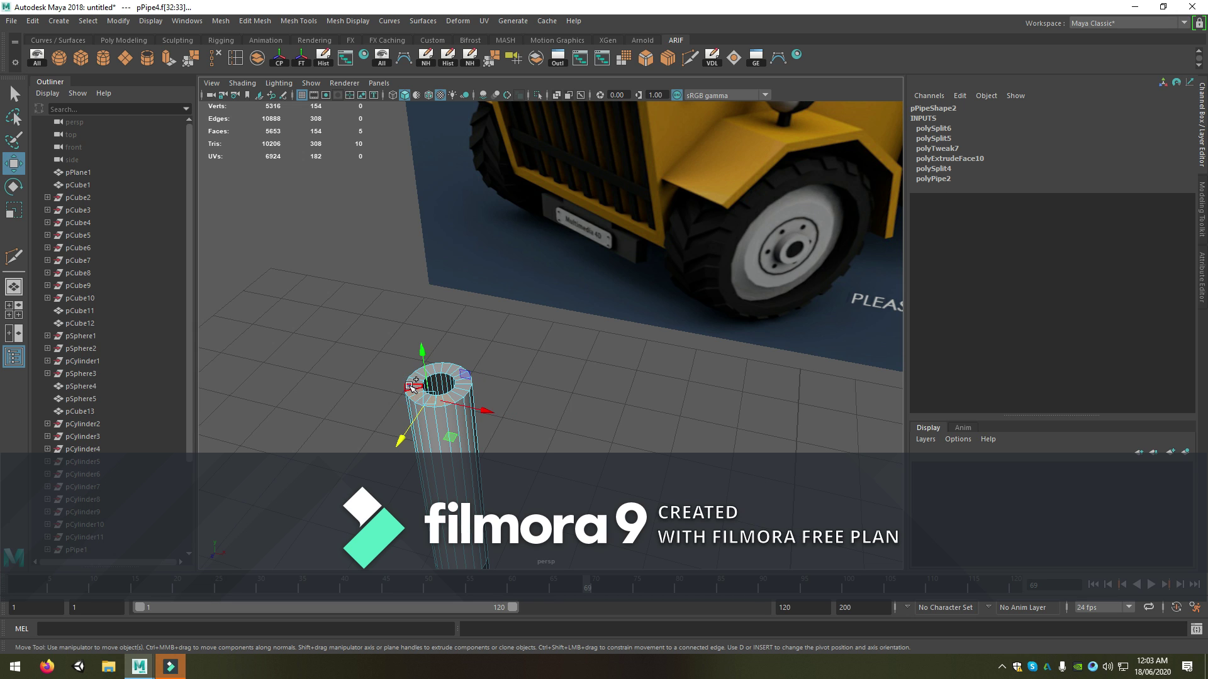
{"action": "key", "text": "ctrl+e"}
{"action": "left_click_drag", "start_coordinate": [440, 390], "coordinate": [491, 340], "text": "alt"}
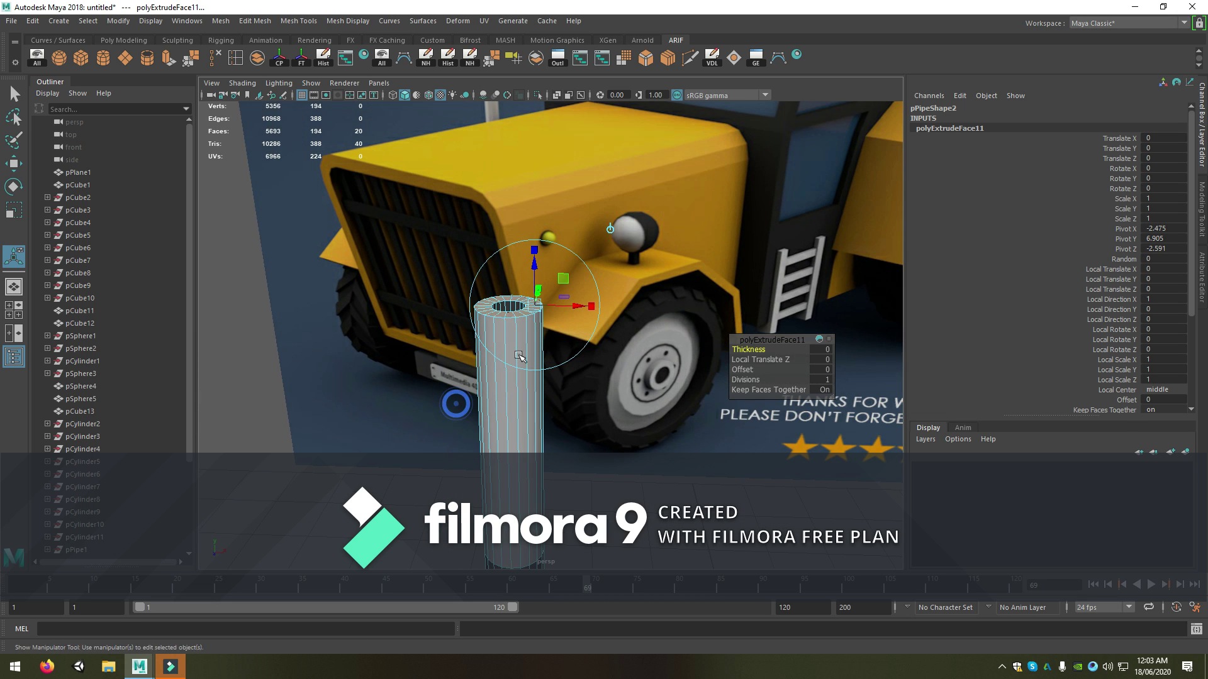
{"action": "left_click_drag", "start_coordinate": [533, 271], "coordinate": [527, 205]}
{"action": "key", "text": "e"}
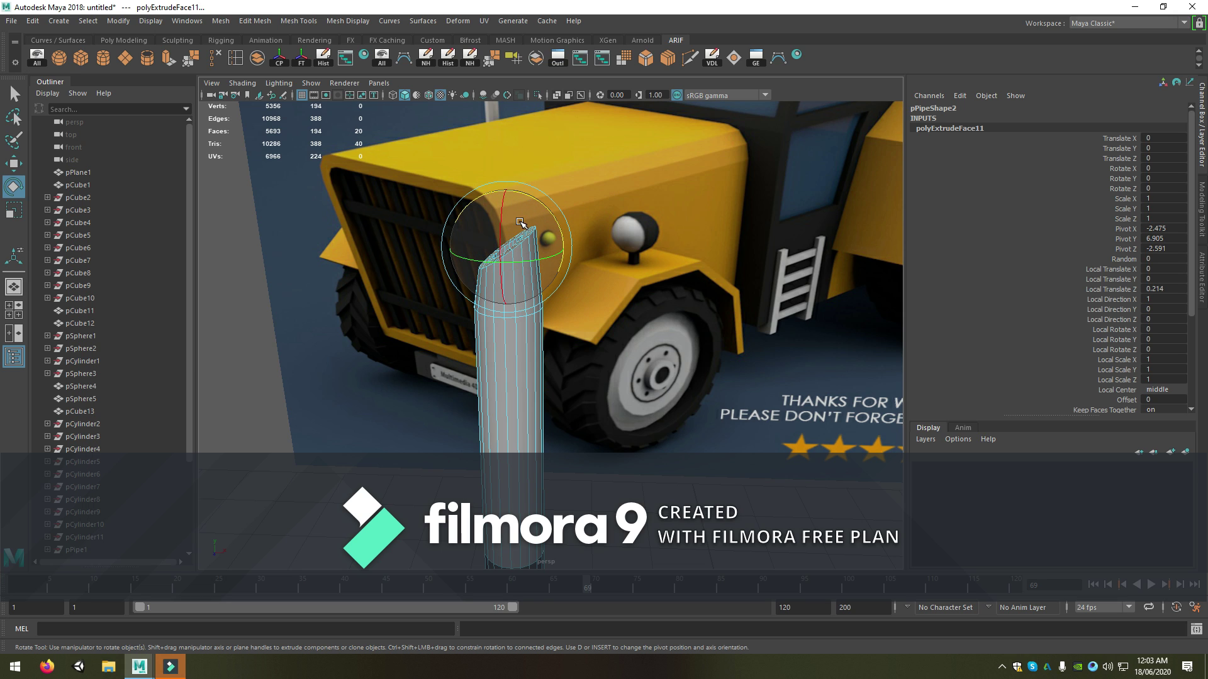
Extrude and rotate two more top segments to curve the stack over
{"action": "key", "text": "ctrl+e"}
{"action": "mouse_move", "coordinate": [519, 223]}
{"action": "left_mouse_down"}
{"action": "mouse_move", "coordinate": [472, 183]}
{"action": "mouse_move", "coordinate": [499, 173]}
{"action": "mouse_move", "coordinate": [479, 189]}
{"action": "left_mouse_up"}
{"action": "key", "text": "ctrl+e"}
{"action": "mouse_move", "coordinate": [485, 277]}
{"action": "left_mouse_down"}
{"action": "mouse_move", "coordinate": [448, 274]}
{"action": "mouse_move", "coordinate": [612, 312]}
{"action": "mouse_move", "coordinate": [564, 404]}
{"action": "left_mouse_up"}
{"action": "key", "text": "e"}
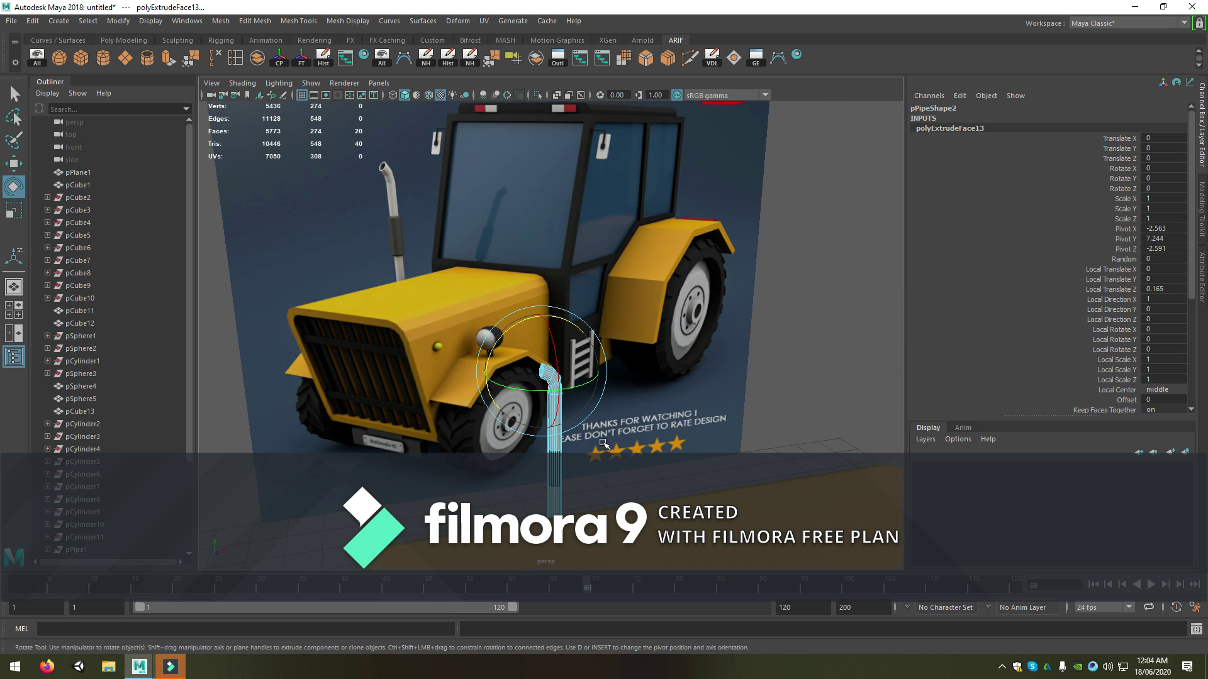
{"action": "right_click_drag", "start_coordinate": [556, 343], "coordinate": [648, 326]}
{"action": "left_click", "coordinate": [787, 289]}
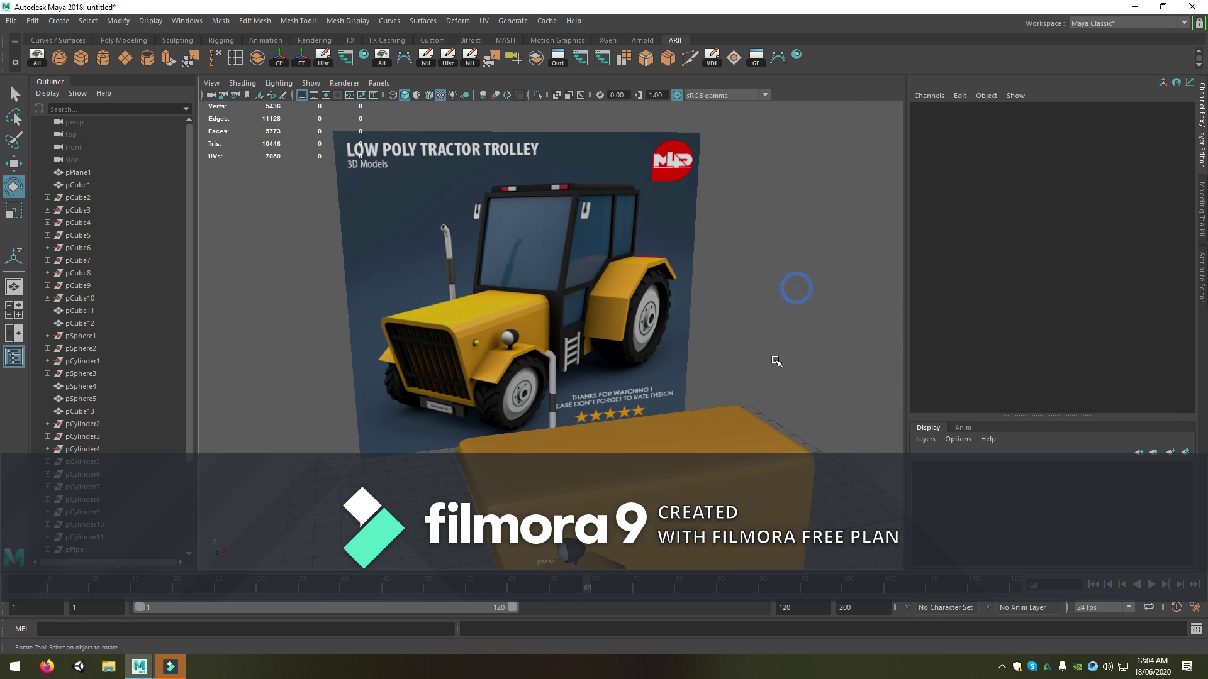
{"action": "left_click_drag", "start_coordinate": [795, 283], "coordinate": [587, 322], "text": "alt"}
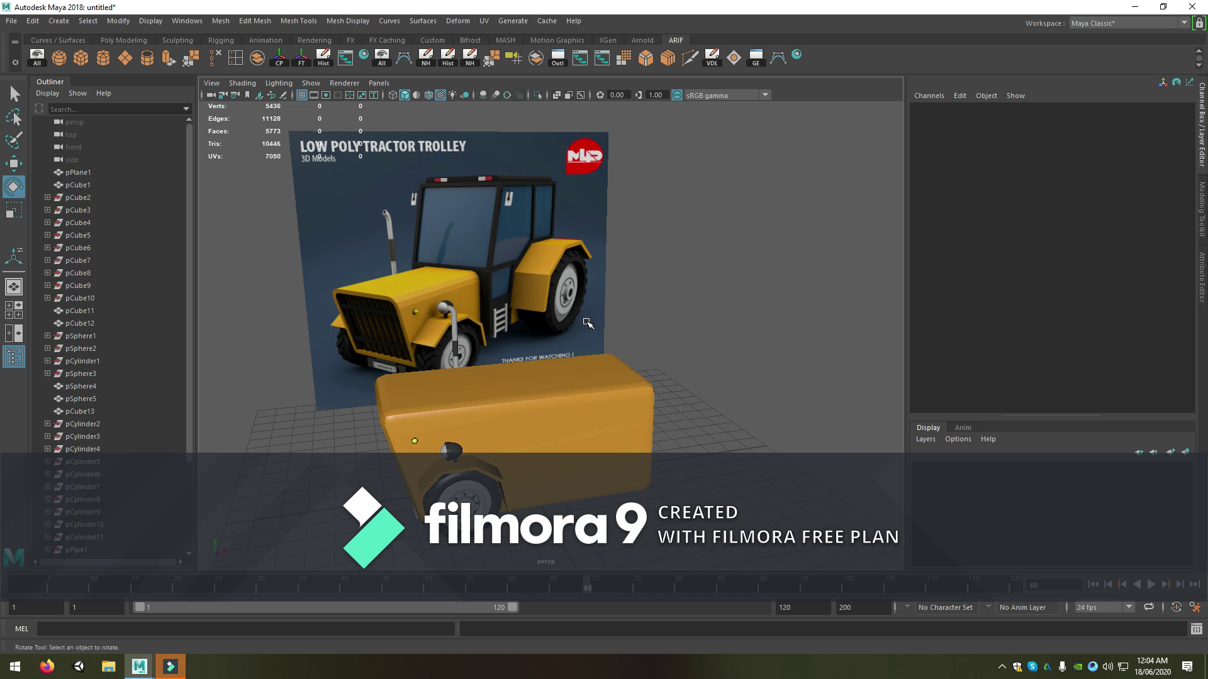
{"action": "key", "text": "w"}
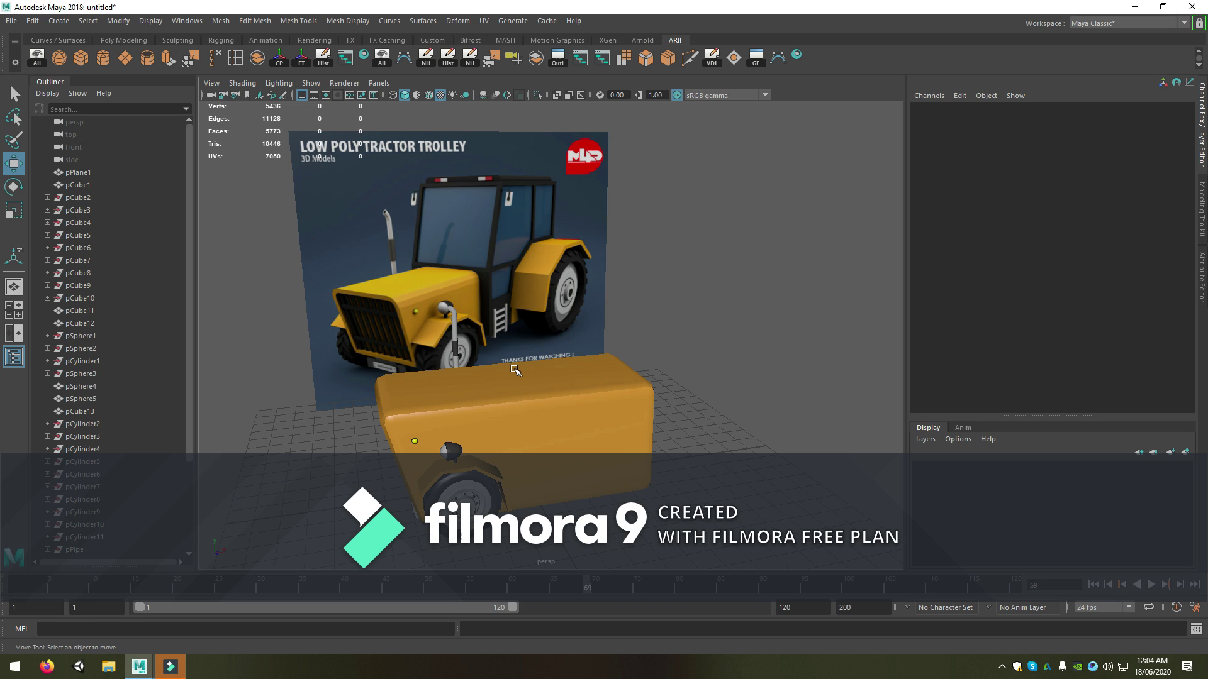
{"action": "mouse_move", "coordinate": [526, 370]}
{"action": "left_mouse_down", "text": "alt"}
{"action": "mouse_move", "coordinate": [462, 398]}
{"action": "mouse_move", "coordinate": [410, 437]}
{"action": "mouse_move", "coordinate": [455, 428]}
{"action": "mouse_move", "coordinate": [415, 453]}
{"action": "left_mouse_up", "text": "alt"}
{"action": "left_click", "coordinate": [463, 396]}
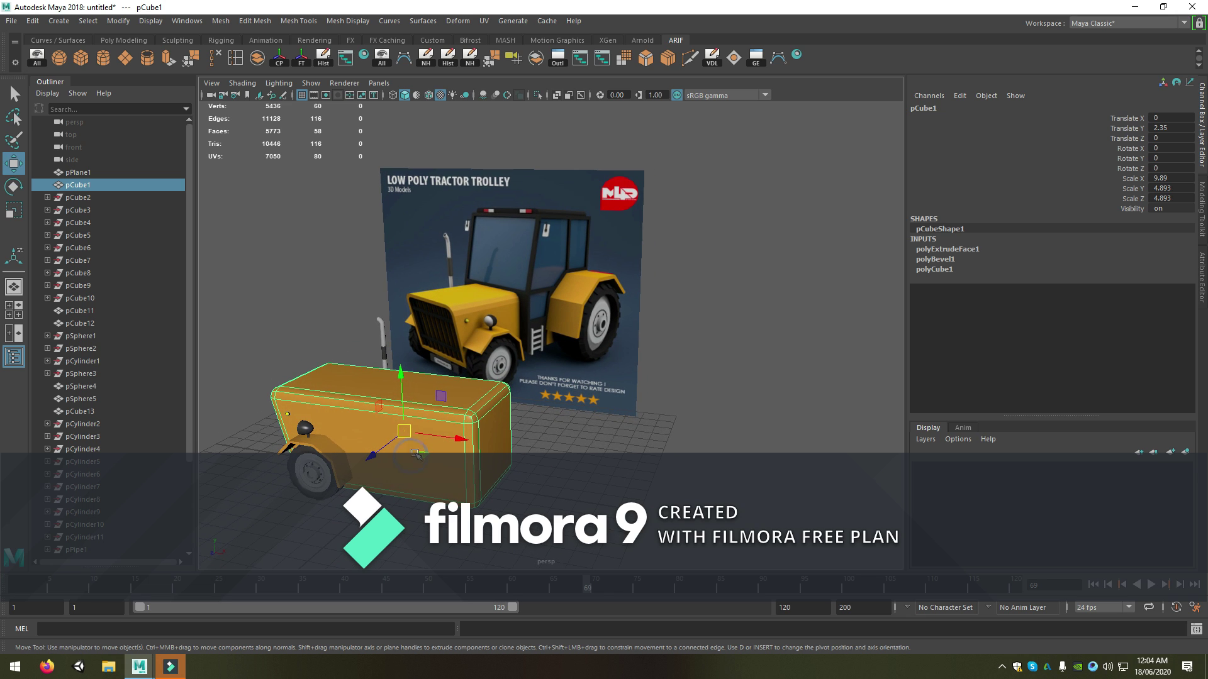
Create a new cube and move it beside the trolley at body height
{"action": "left_click", "coordinate": [81, 57]}
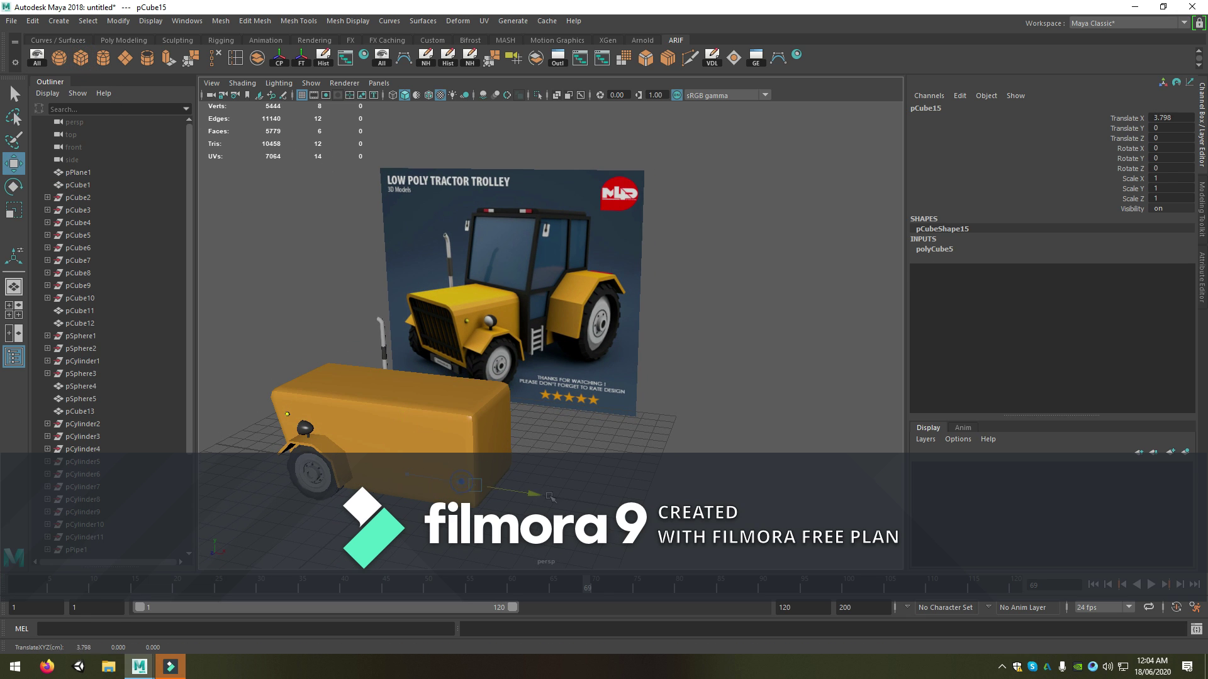
{"action": "mouse_move", "coordinate": [458, 477]}
{"action": "left_mouse_down"}
{"action": "mouse_move", "coordinate": [583, 497]}
{"action": "mouse_move", "coordinate": [608, 483]}
{"action": "left_mouse_up"}
{"action": "key", "text": "r"}
{"action": "key", "text": "w"}
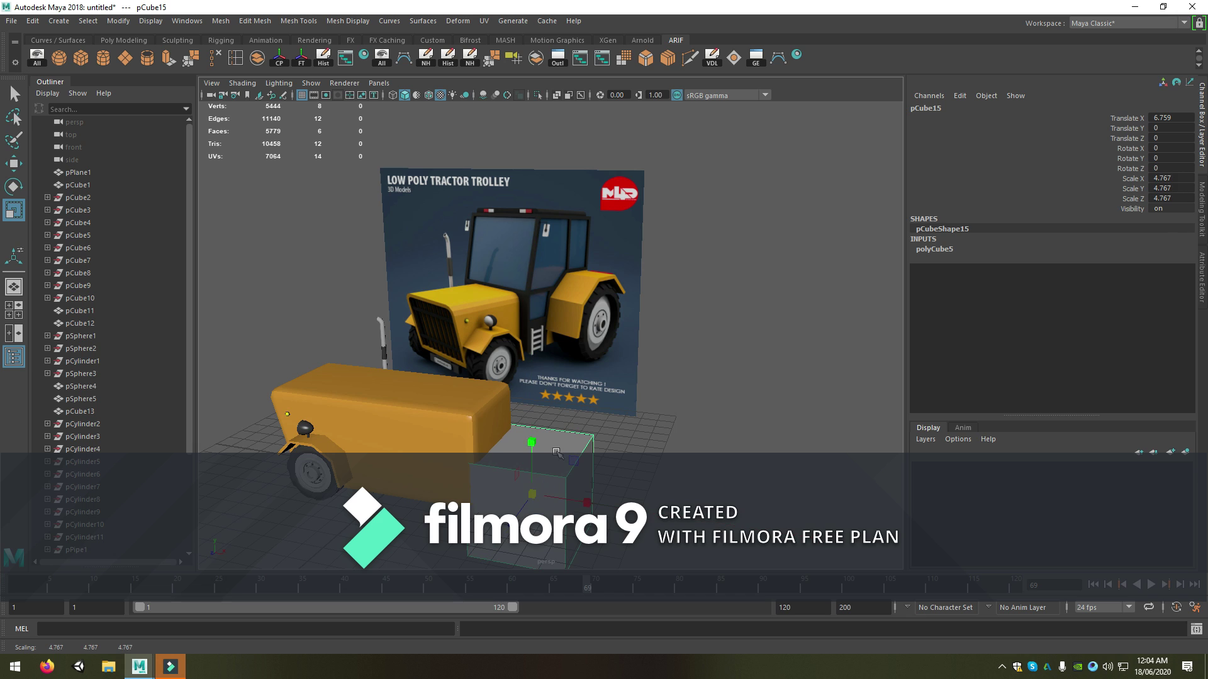
{"action": "left_click_drag", "start_coordinate": [533, 441], "coordinate": [537, 393]}
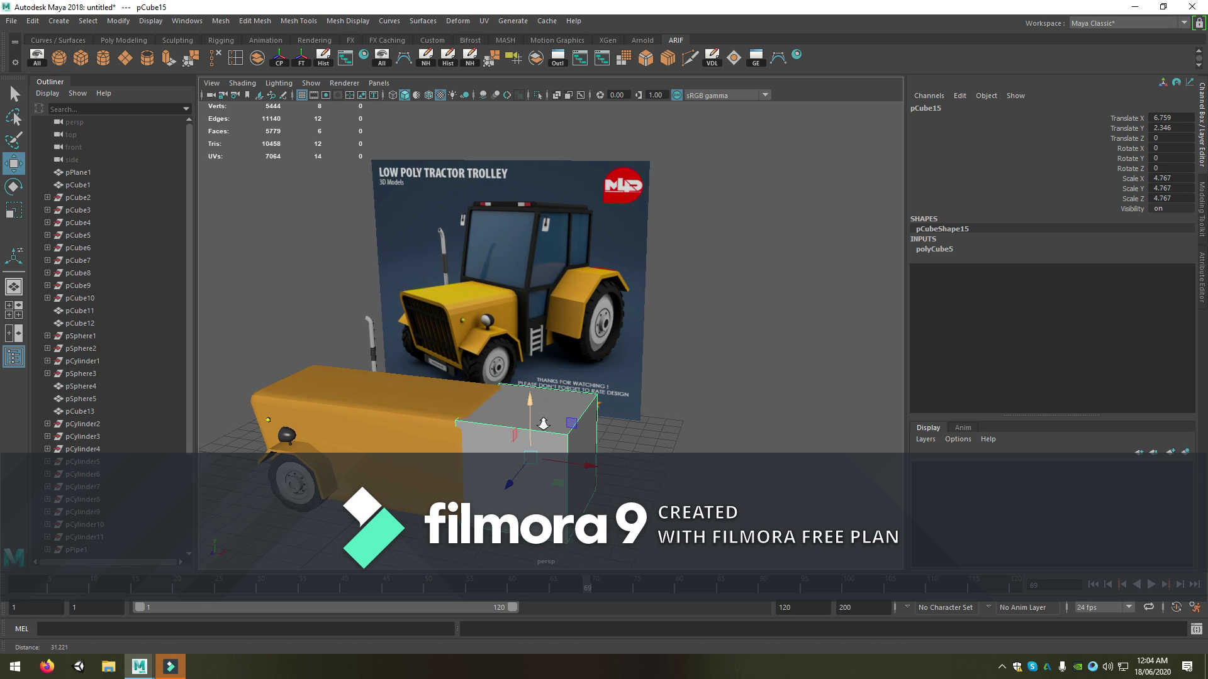
{"action": "scroll", "coordinate": [541, 403], "scroll_direction": "up", "scroll_amount": 5}
Select all twelve edges of the new cube
{"action": "right_click", "coordinate": [584, 320]}
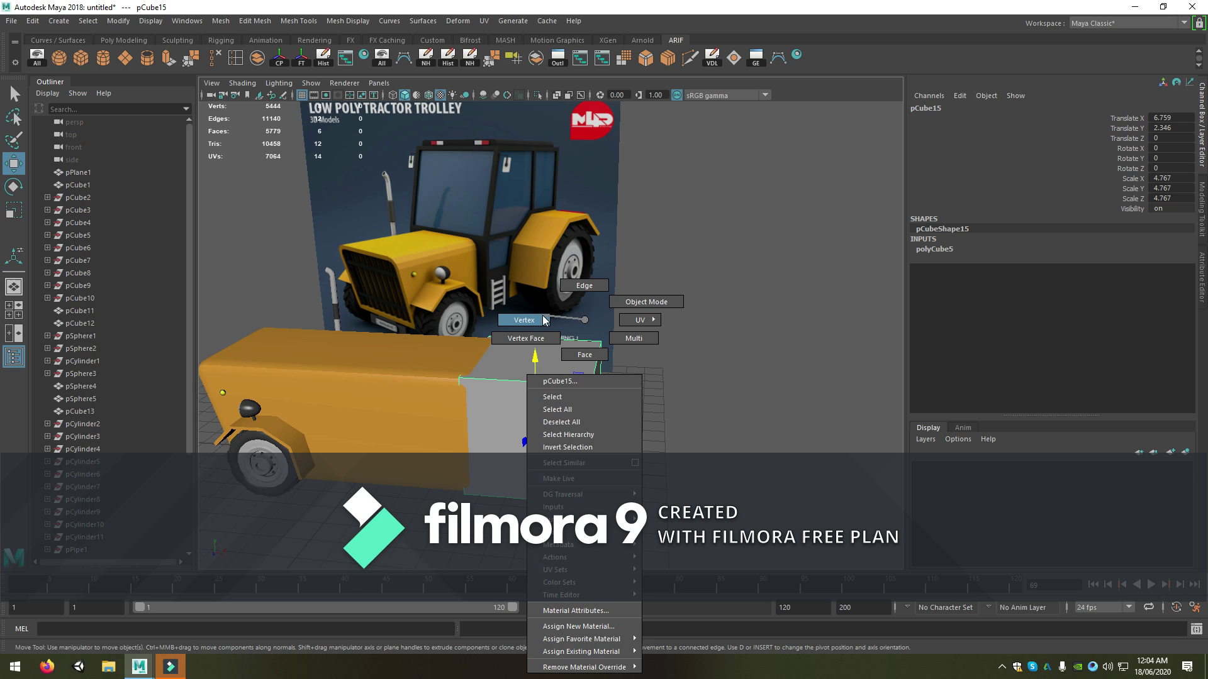
{"action": "right_click_drag", "start_coordinate": [543, 320], "coordinate": [582, 292]}
{"action": "left_click_drag", "start_coordinate": [440, 452], "coordinate": [689, 270]}
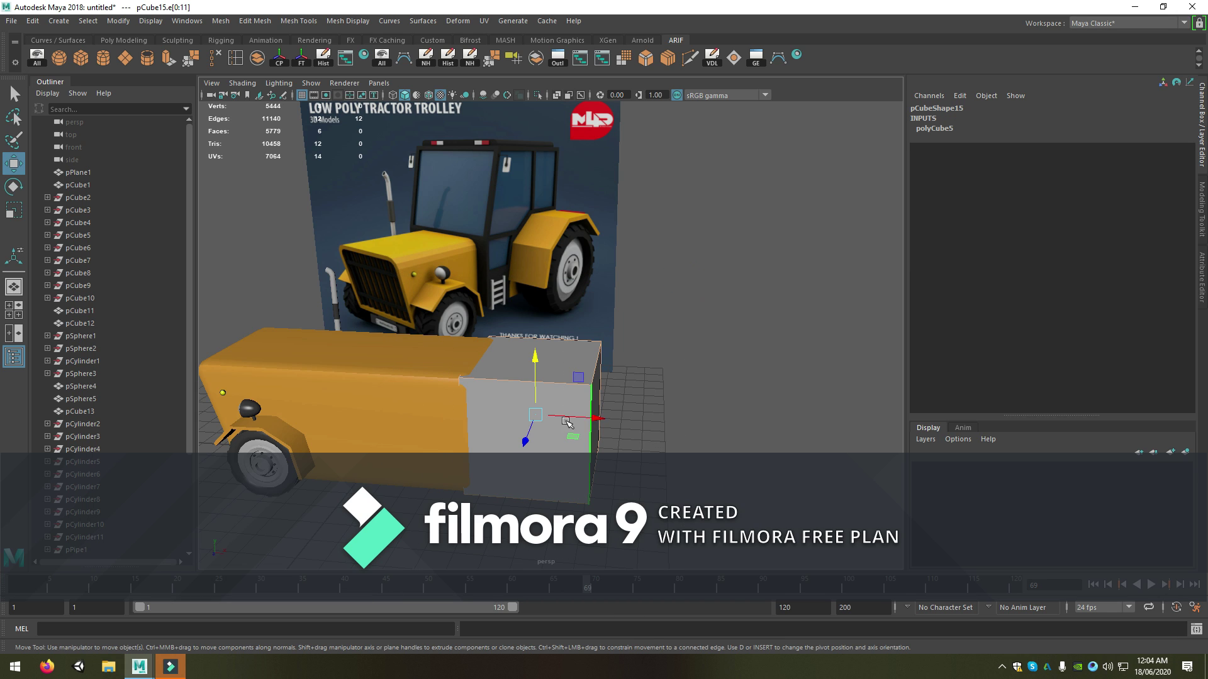
{"action": "mouse_move", "coordinate": [565, 320]}
{"action": "right_mouse_down"}
{"action": "mouse_move", "coordinate": [565, 412]}
{"action": "mouse_move", "coordinate": [577, 238]}
{"action": "right_mouse_up"}
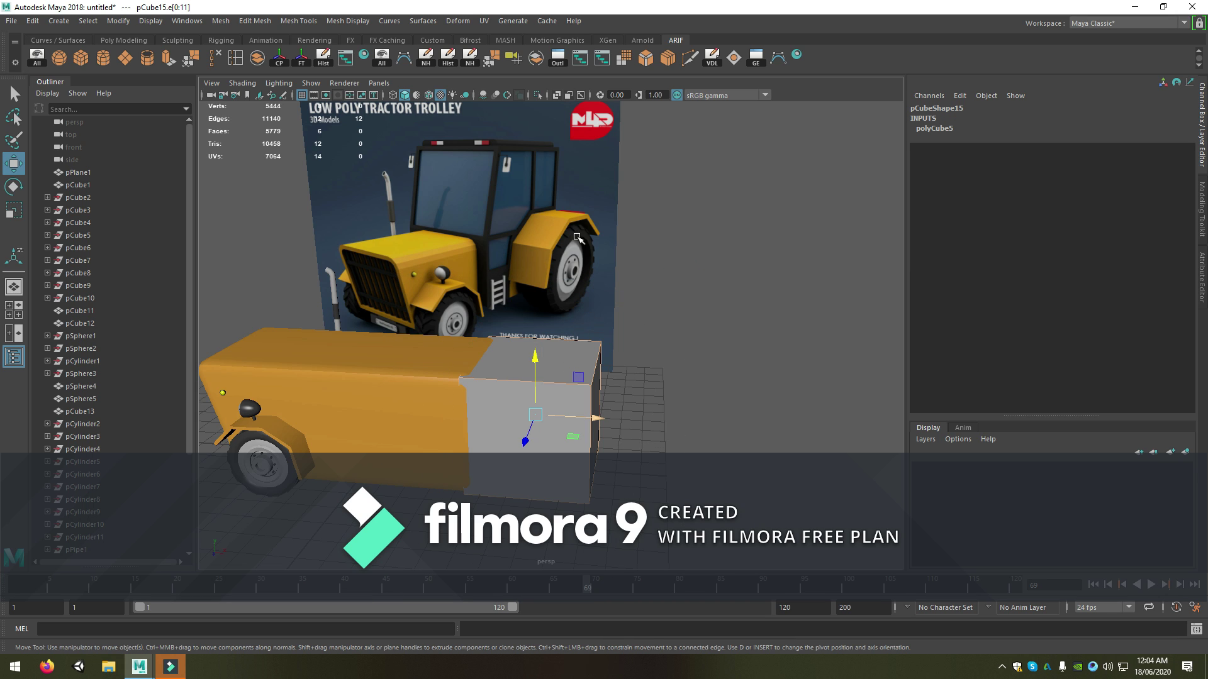
Bevel the cube edges with fraction 0.2 and 2 segments
{"action": "double_click", "coordinate": [648, 62]}
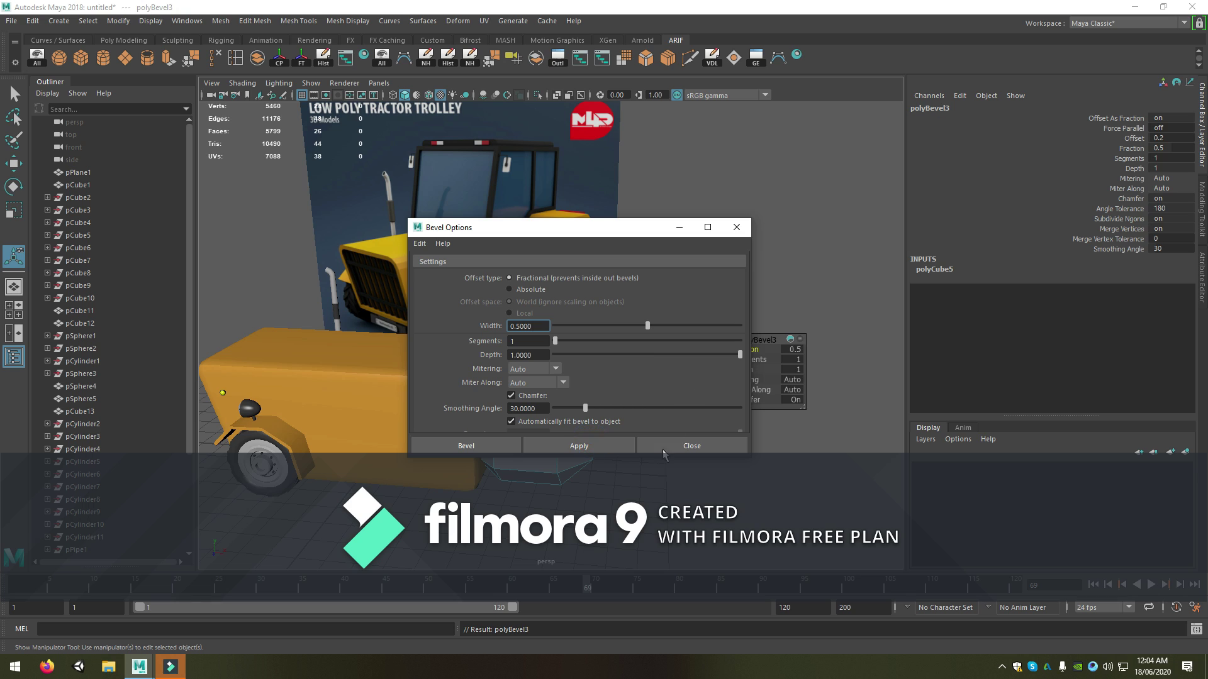
{"action": "left_click", "coordinate": [663, 448]}
{"action": "left_click", "coordinate": [792, 349]}
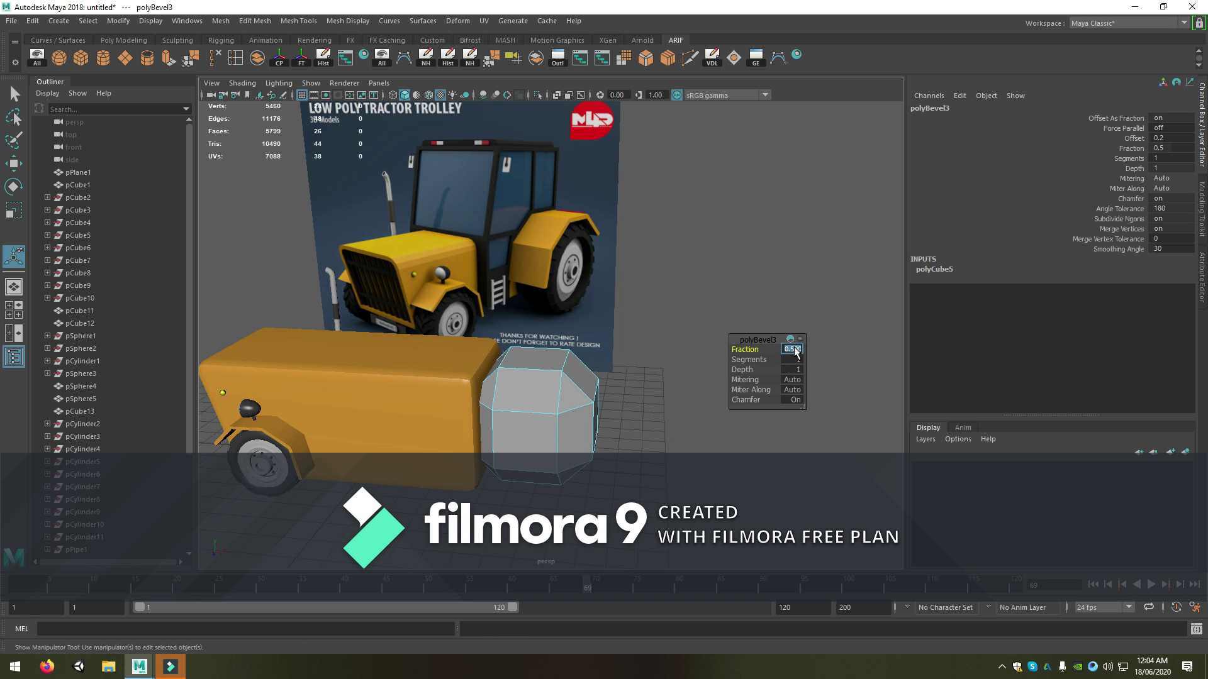
{"action": "type", "text": "2"}
{"action": "key", "text": "Return"}
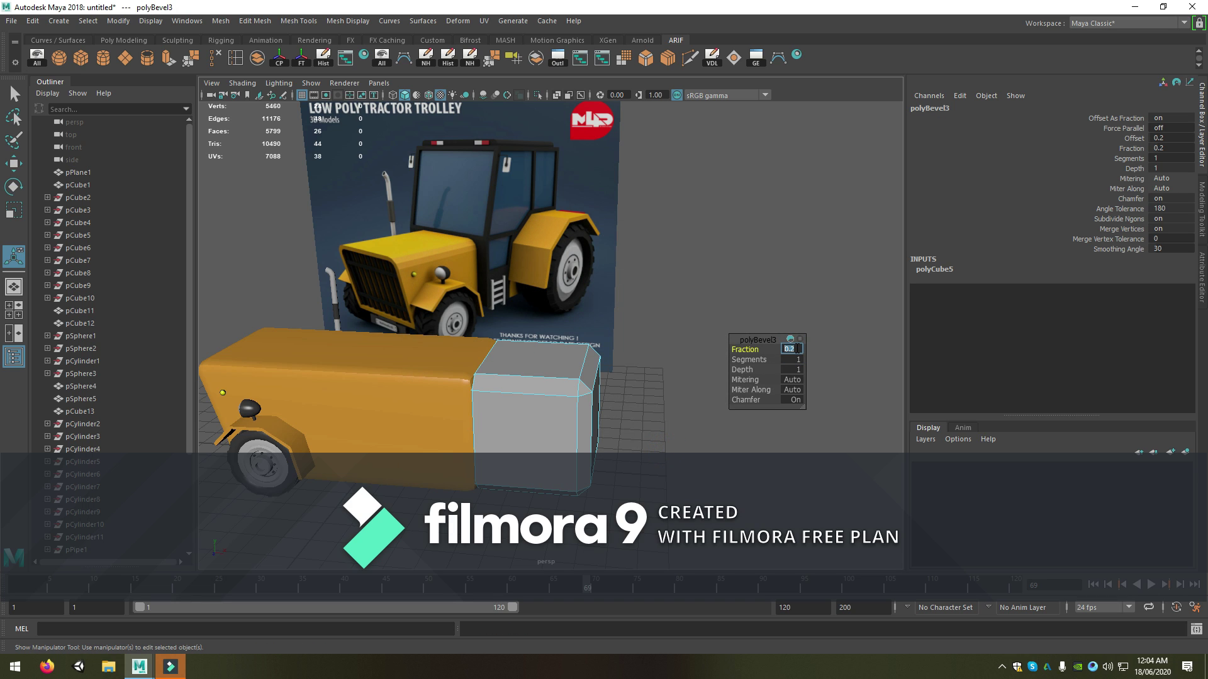
{"action": "left_click", "coordinate": [794, 360]}
{"action": "type", "text": "2"}
{"action": "key", "text": "Return"}
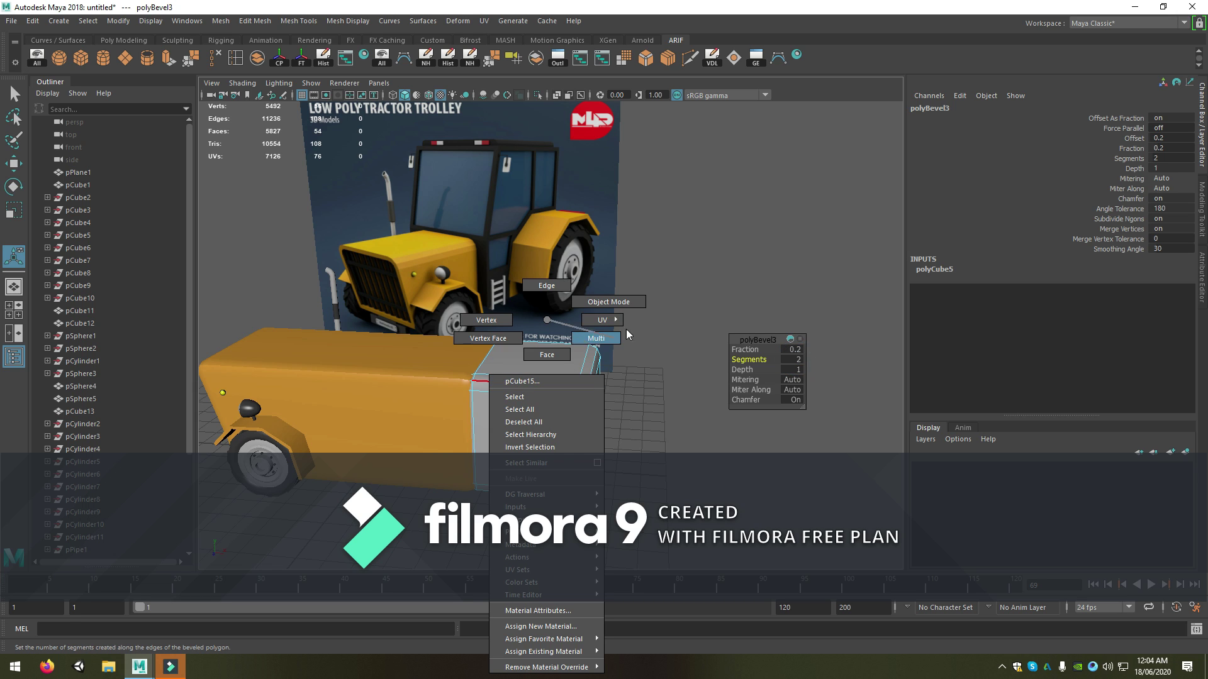
{"action": "right_click_drag", "start_coordinate": [547, 388], "coordinate": [625, 330]}
Slide the bevelled grey cube along X next to the yellow body
{"action": "key", "text": "w"}
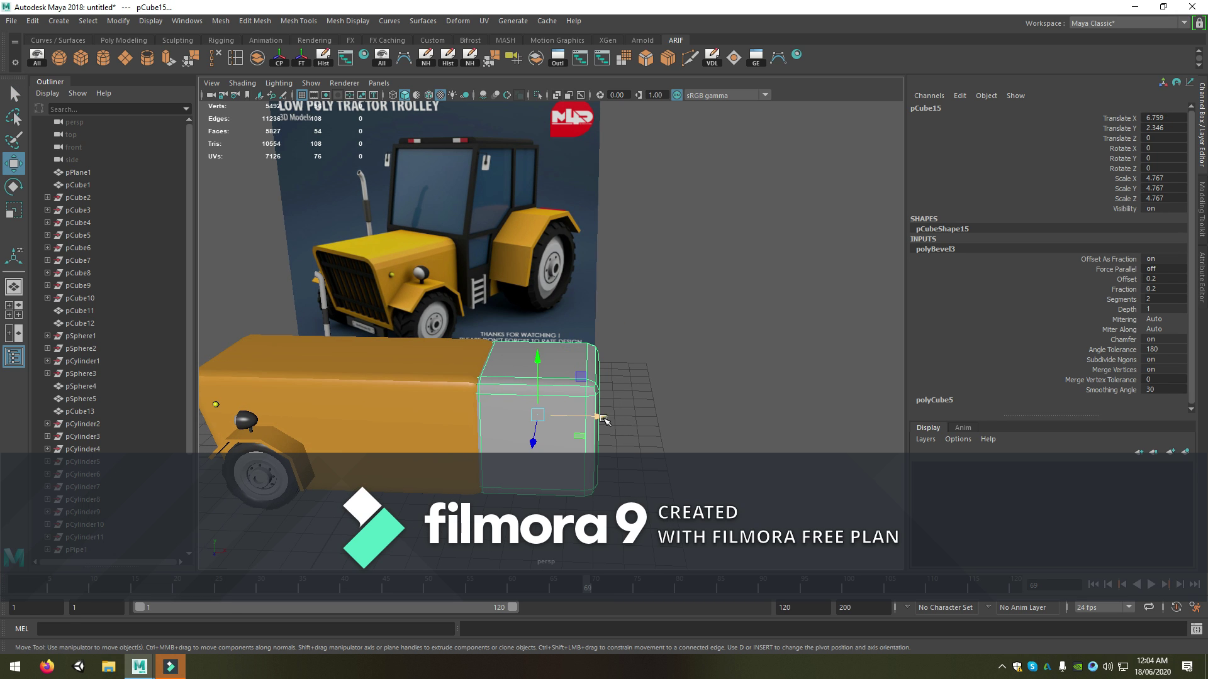
{"action": "mouse_move", "coordinate": [603, 419]}
{"action": "left_mouse_down"}
{"action": "mouse_move", "coordinate": [617, 427]}
{"action": "mouse_move", "coordinate": [604, 418]}
{"action": "mouse_move", "coordinate": [592, 465]}
{"action": "mouse_move", "coordinate": [625, 426]}
{"action": "mouse_move", "coordinate": [564, 421]}
{"action": "left_mouse_up"}
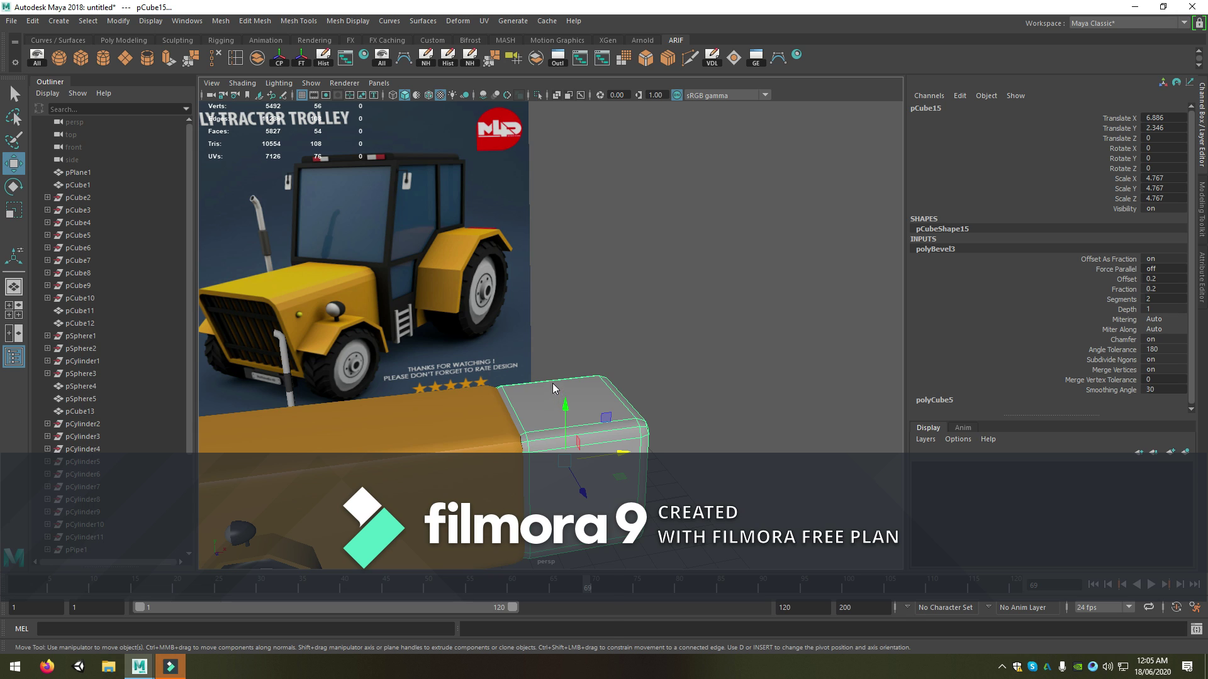
{"action": "right_click_drag", "start_coordinate": [554, 387], "coordinate": [546, 353]}
{"action": "left_click", "coordinate": [540, 413]}
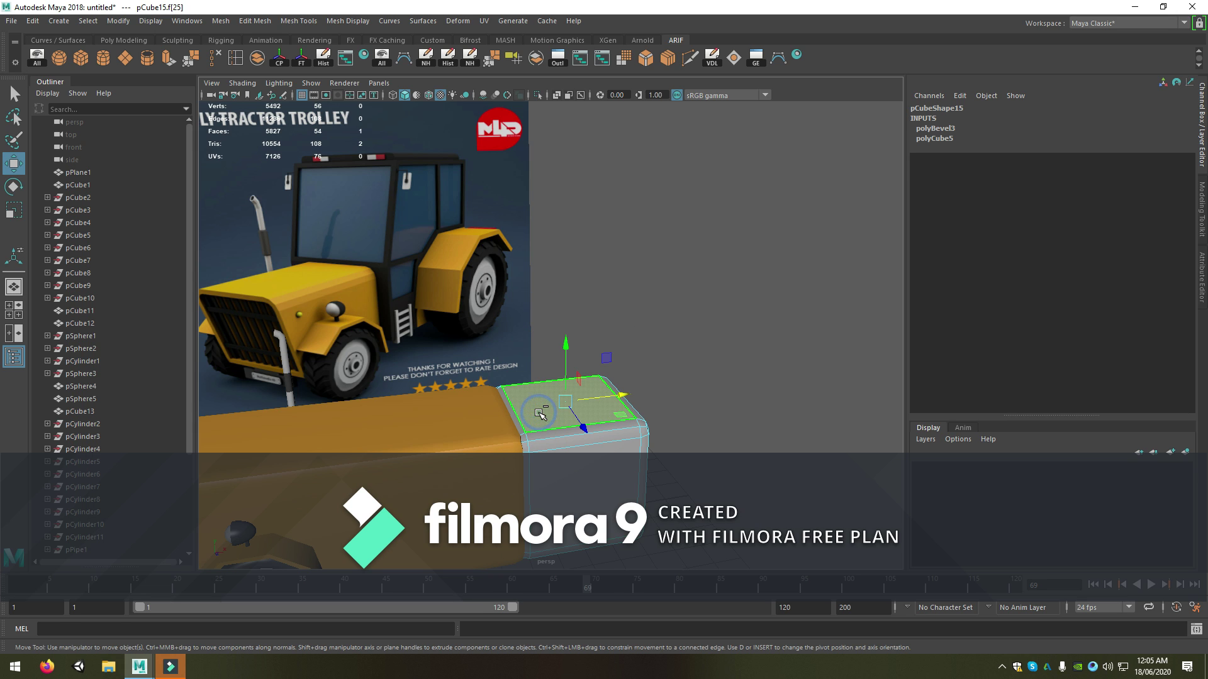
{"action": "right_click_drag", "start_coordinate": [561, 416], "coordinate": [560, 378]}
{"action": "left_click_drag", "start_coordinate": [561, 379], "coordinate": [561, 415], "text": "alt"}
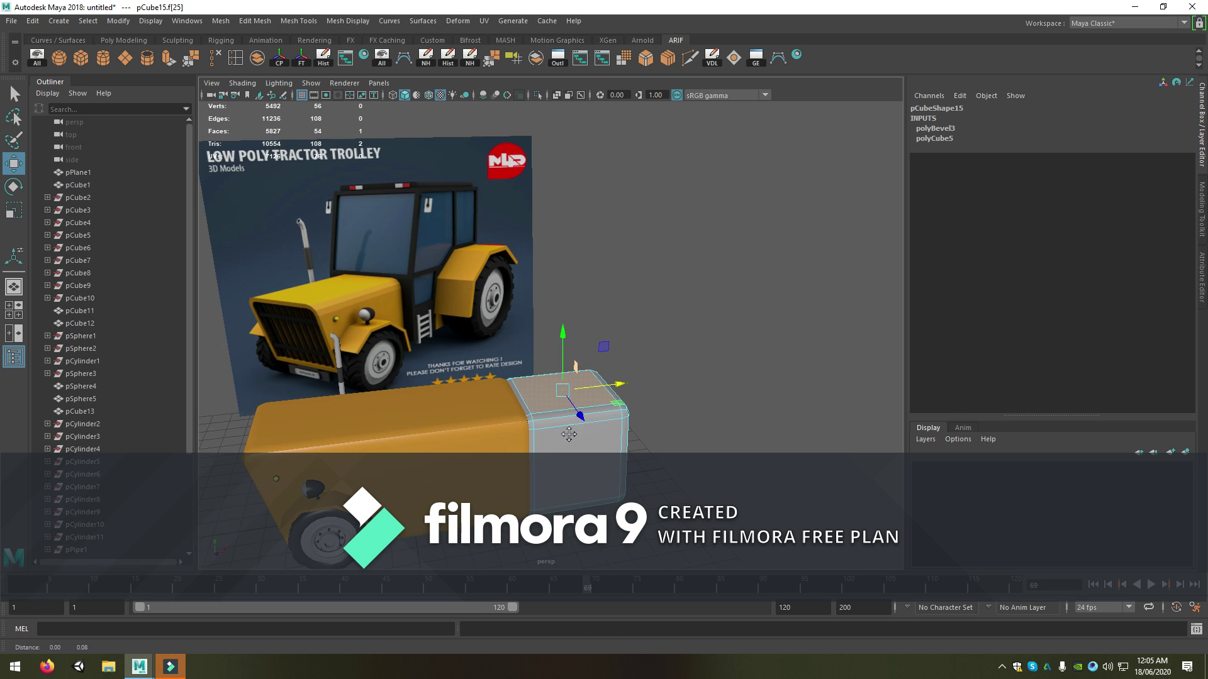
{"action": "right_click_drag", "start_coordinate": [553, 334], "coordinate": [506, 324]}
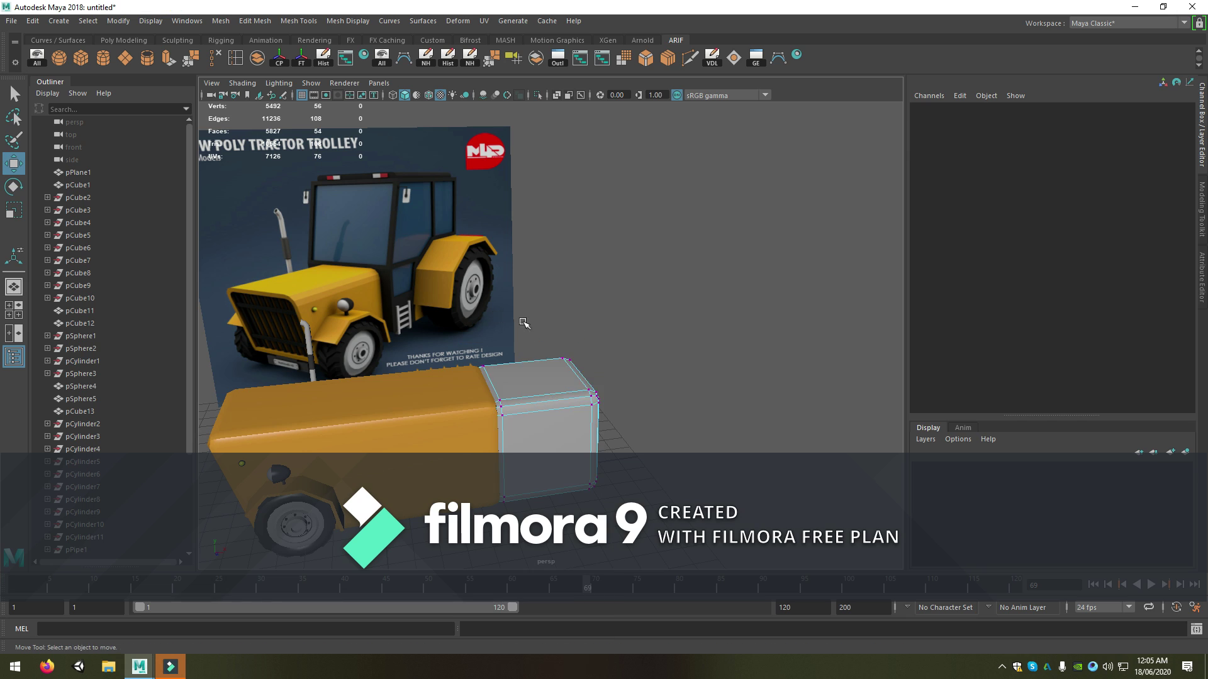
{"action": "left_click_drag", "start_coordinate": [506, 324], "coordinate": [552, 344], "text": "alt"}
Drag the box's right-end vertices out along X to lengthen it
{"action": "left_click_drag", "start_coordinate": [556, 427], "coordinate": [568, 534]}
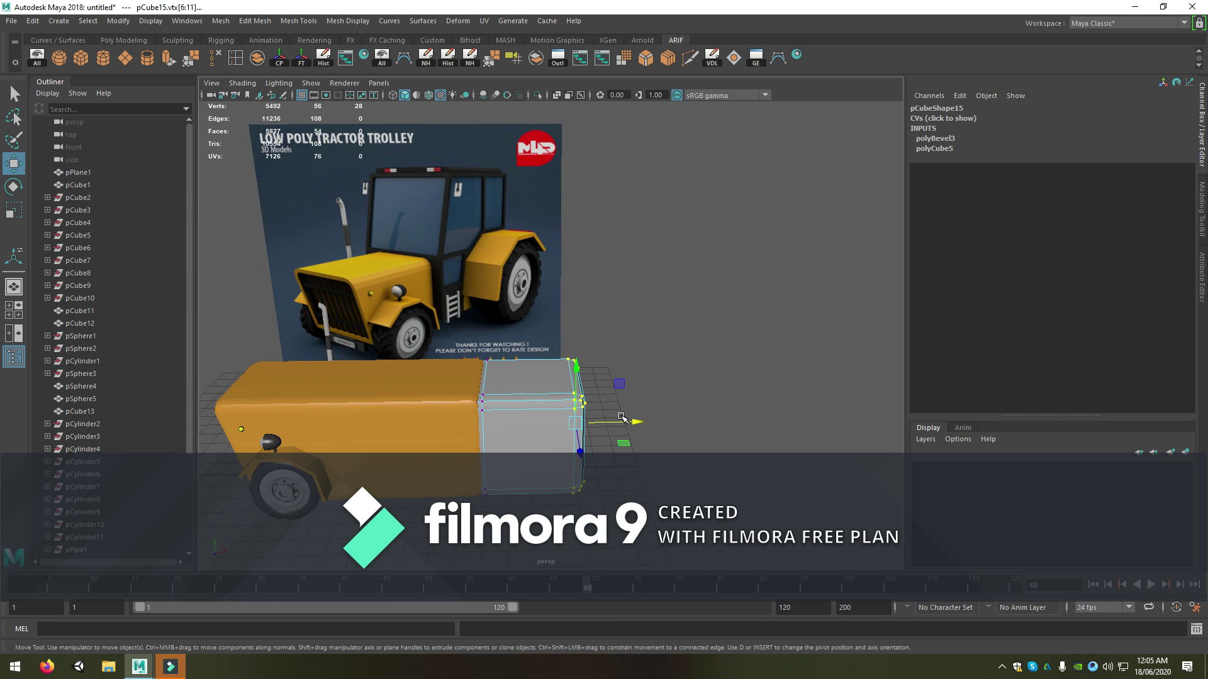
{"action": "mouse_move", "coordinate": [621, 417]}
{"action": "left_mouse_down"}
{"action": "mouse_move", "coordinate": [732, 439]}
{"action": "mouse_move", "coordinate": [686, 461]}
{"action": "mouse_move", "coordinate": [611, 445]}
{"action": "left_mouse_up"}
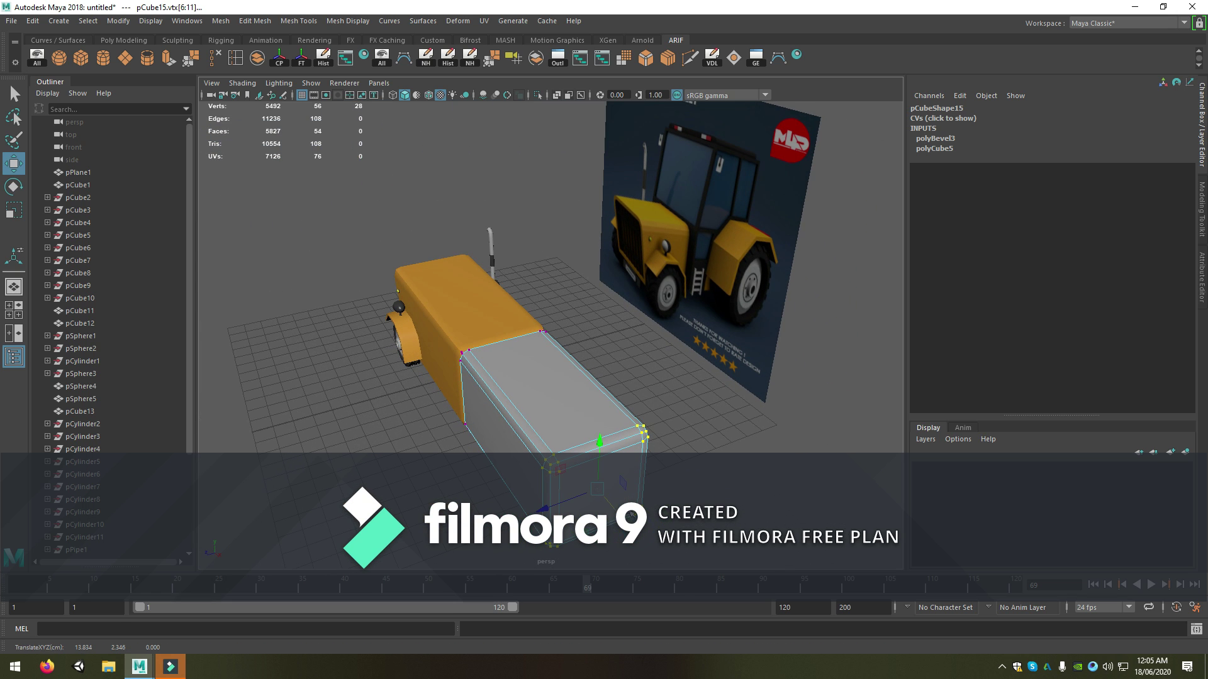
{"action": "left_click_drag", "start_coordinate": [610, 445], "coordinate": [591, 392], "text": "alt"}
{"action": "right_click_drag", "start_coordinate": [592, 392], "coordinate": [591, 350]}
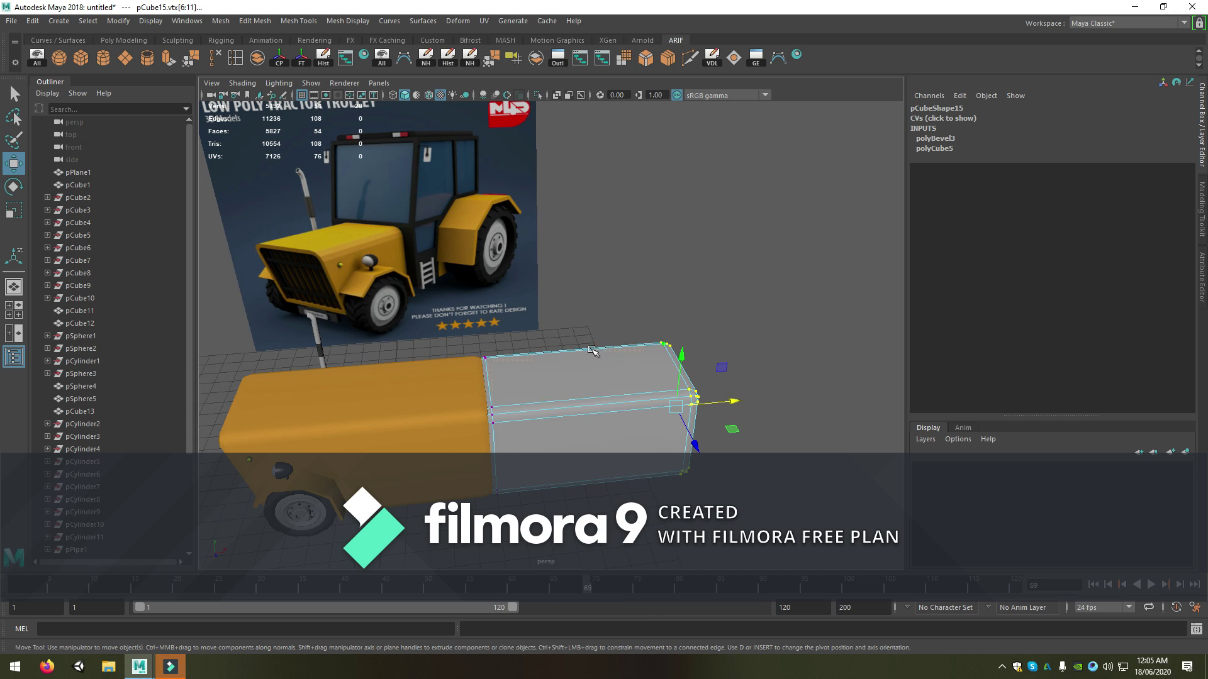
Scale the whole box along Z to make it deeper
{"action": "double_click", "coordinate": [632, 419]}
{"action": "key", "text": "r"}
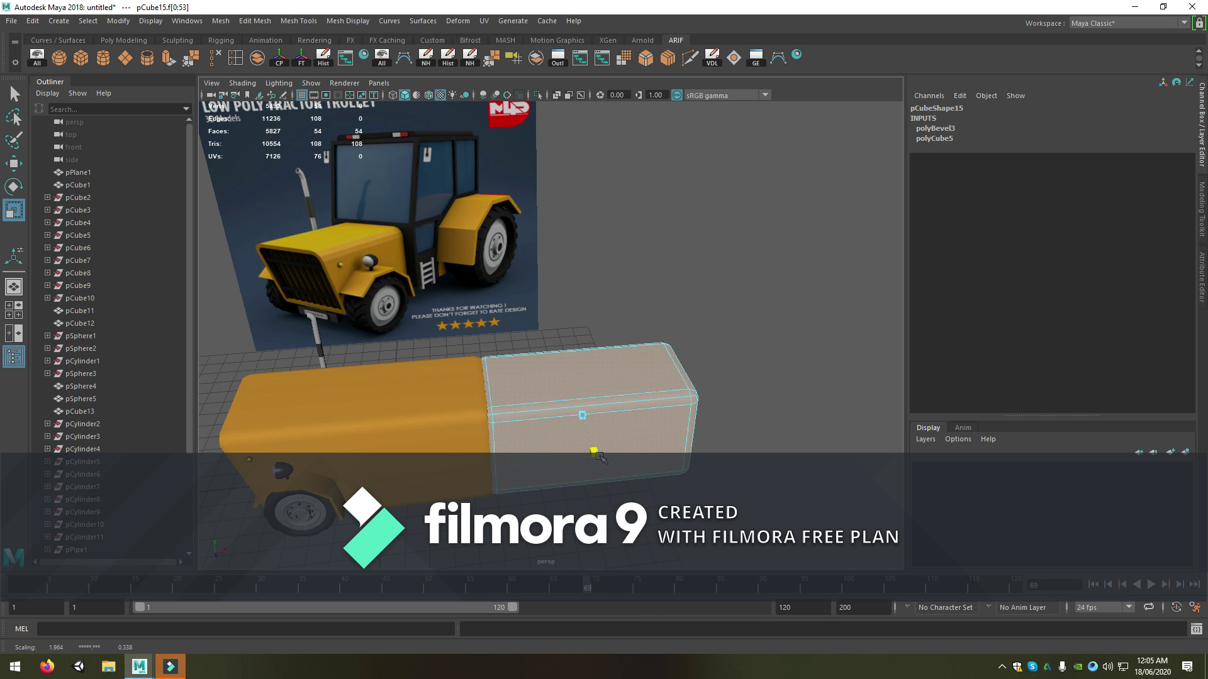
{"action": "mouse_move", "coordinate": [598, 454]}
{"action": "left_mouse_down"}
{"action": "mouse_move", "coordinate": [637, 477]}
{"action": "mouse_move", "coordinate": [644, 462]}
{"action": "left_mouse_up"}
{"action": "scroll", "coordinate": [617, 454], "scroll_direction": "up", "scroll_amount": 2}
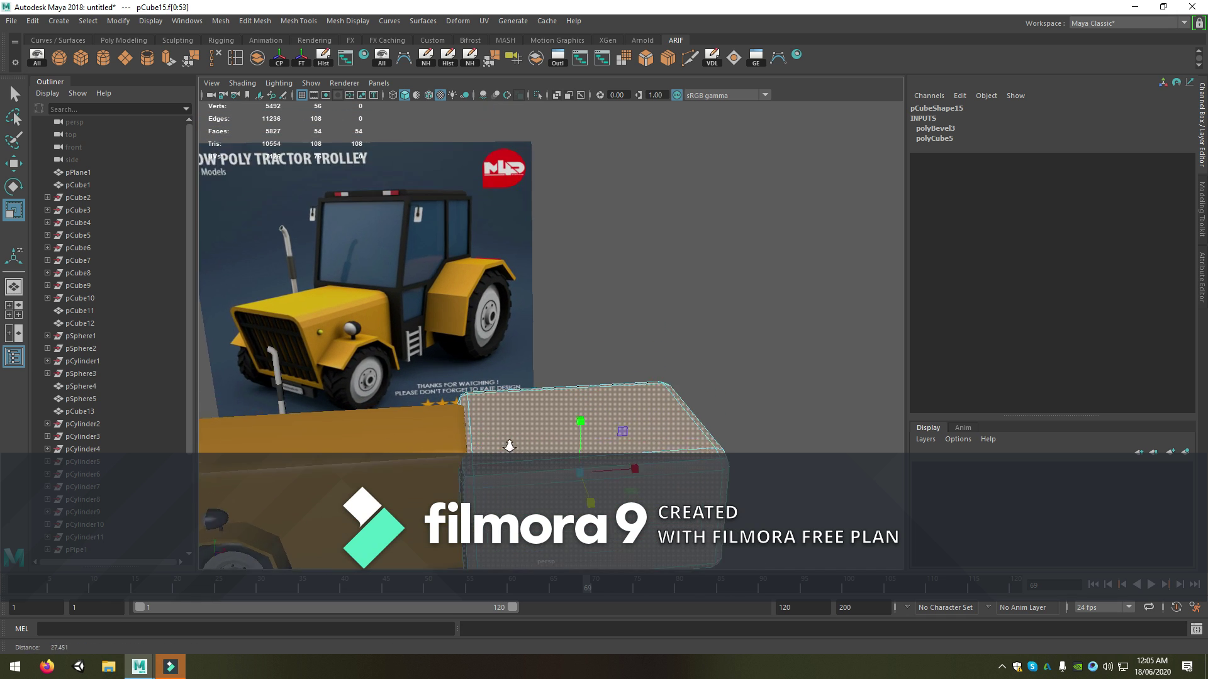
{"action": "scroll", "coordinate": [586, 447], "scroll_direction": "up", "scroll_amount": 2}
{"action": "scroll", "coordinate": [558, 439], "scroll_direction": "up", "scroll_amount": 2}
Extrude the box's top face upward into a tall upper block
{"action": "left_click", "coordinate": [555, 439]}
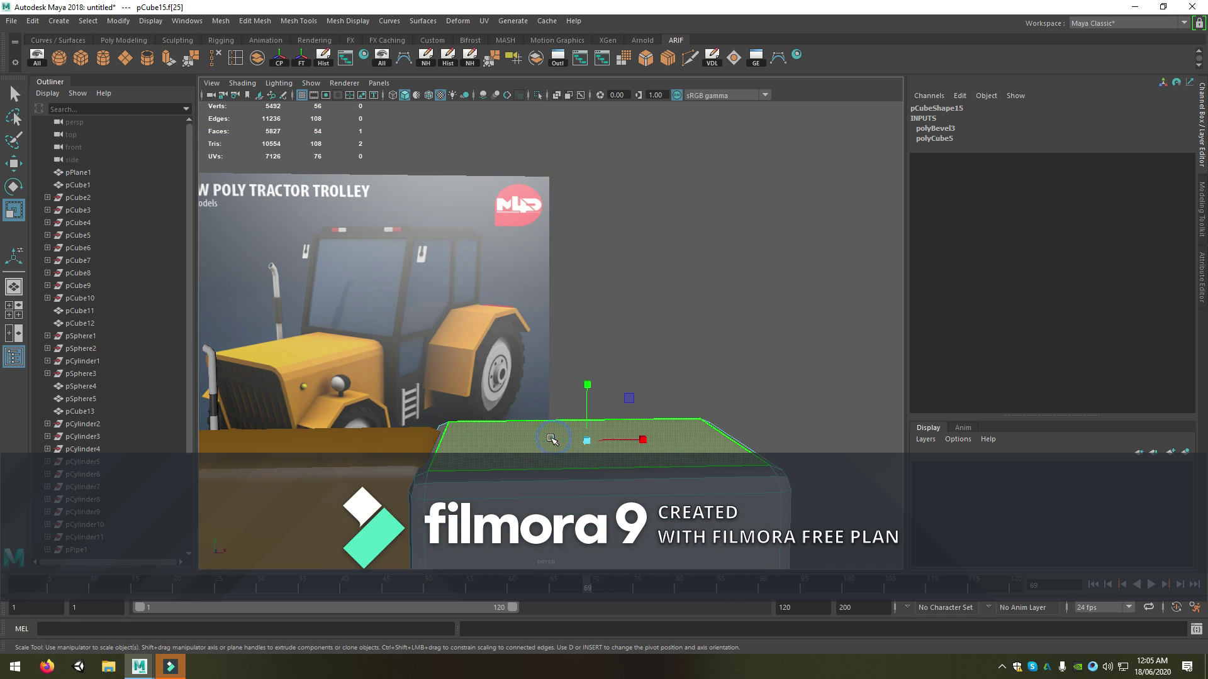
{"action": "mouse_move", "coordinate": [555, 439]}
{"action": "left_mouse_down", "text": "alt"}
{"action": "mouse_move", "coordinate": [584, 466]}
{"action": "mouse_move", "coordinate": [588, 204]}
{"action": "left_mouse_up", "text": "alt"}
{"action": "key", "text": "ctrl+e"}
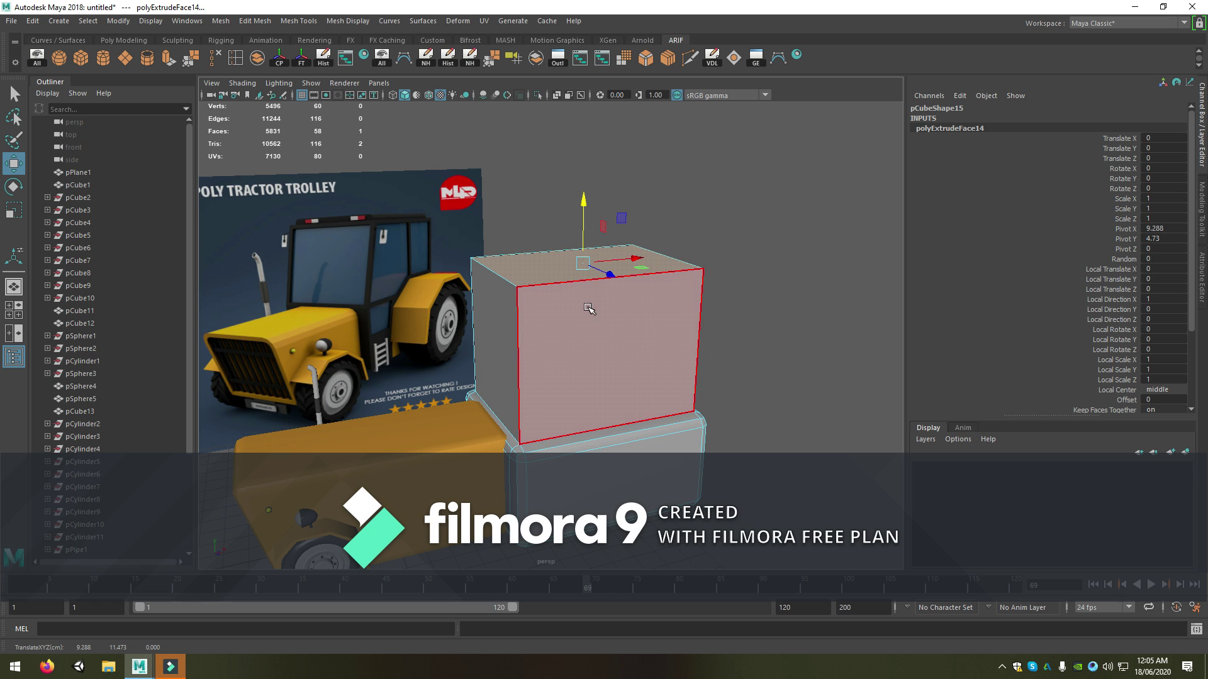
{"action": "left_click_drag", "start_coordinate": [588, 308], "coordinate": [597, 368], "text": "alt"}
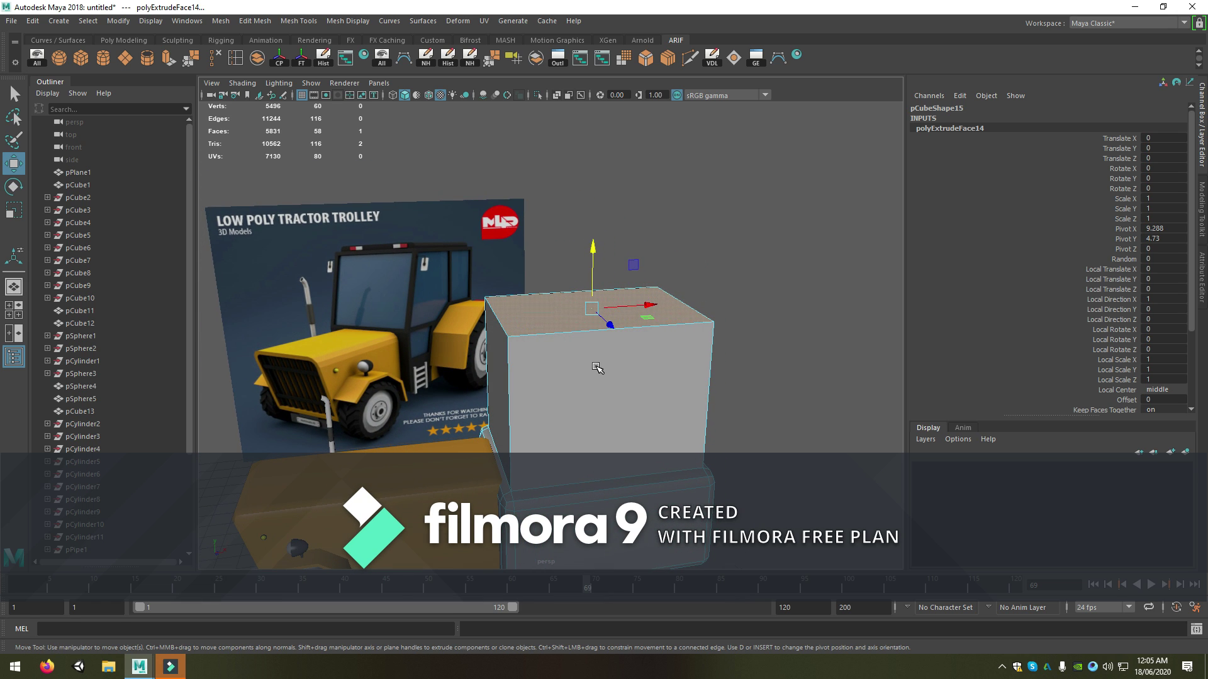
{"action": "key", "text": "r"}
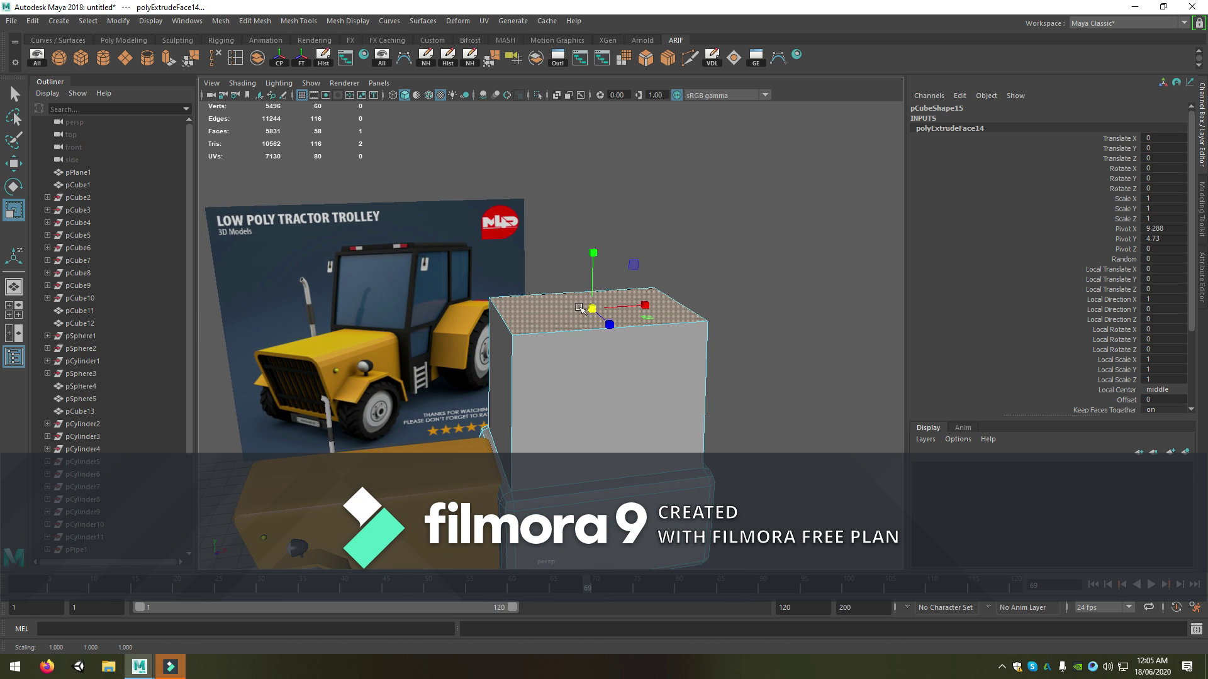
{"action": "left_click_drag", "start_coordinate": [538, 340], "coordinate": [552, 332], "text": "alt"}
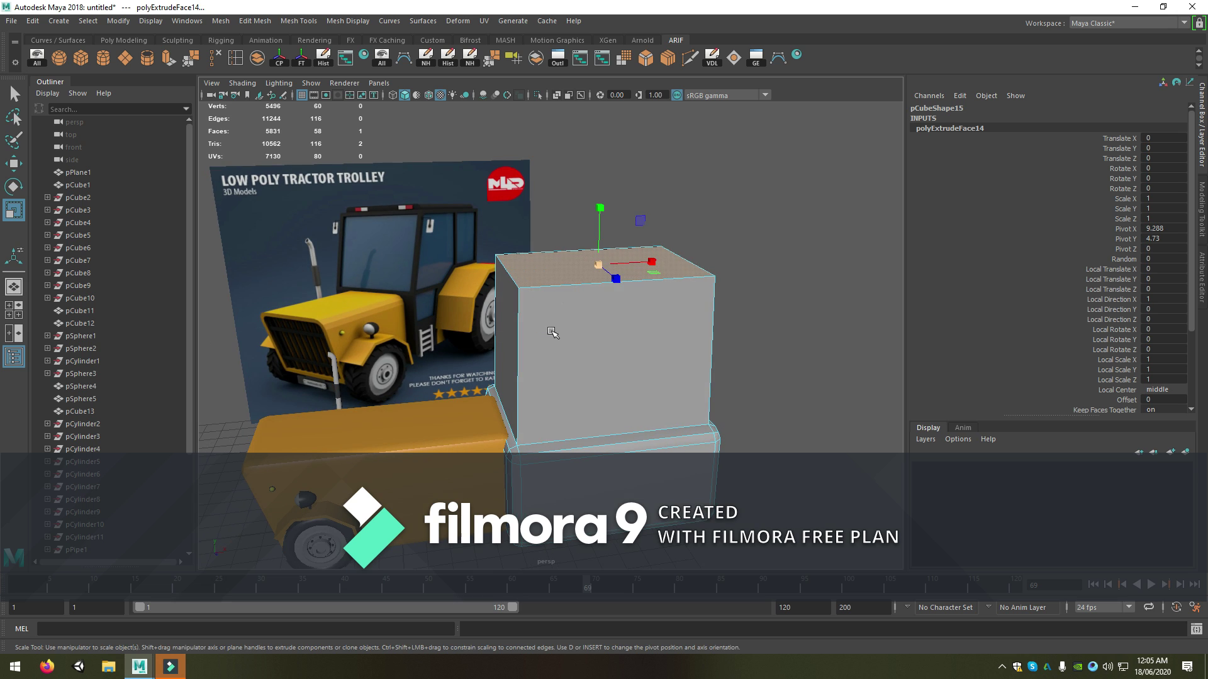
Extrude the upper block's side face and scale it to about 0.917 as an inset panel
{"action": "left_click", "coordinate": [580, 344]}
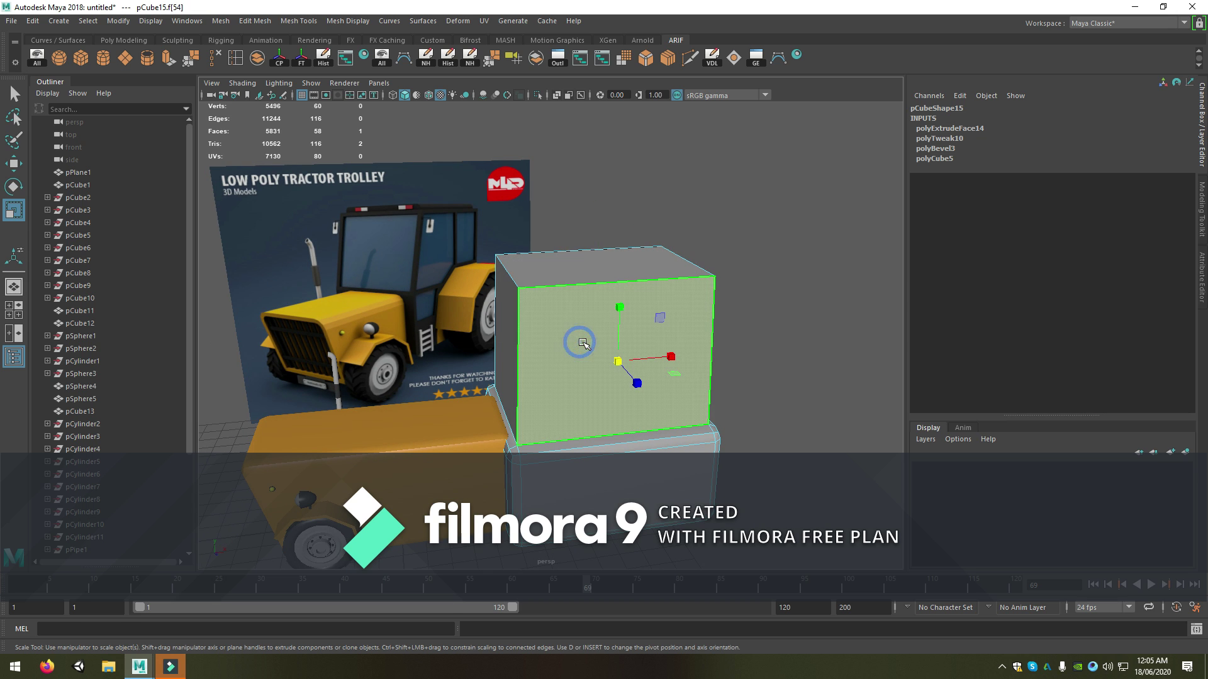
{"action": "left_click_drag", "start_coordinate": [529, 314], "coordinate": [571, 312], "text": "alt"}
{"action": "left_click", "coordinate": [528, 309]}
{"action": "key", "text": "ctrl+e"}
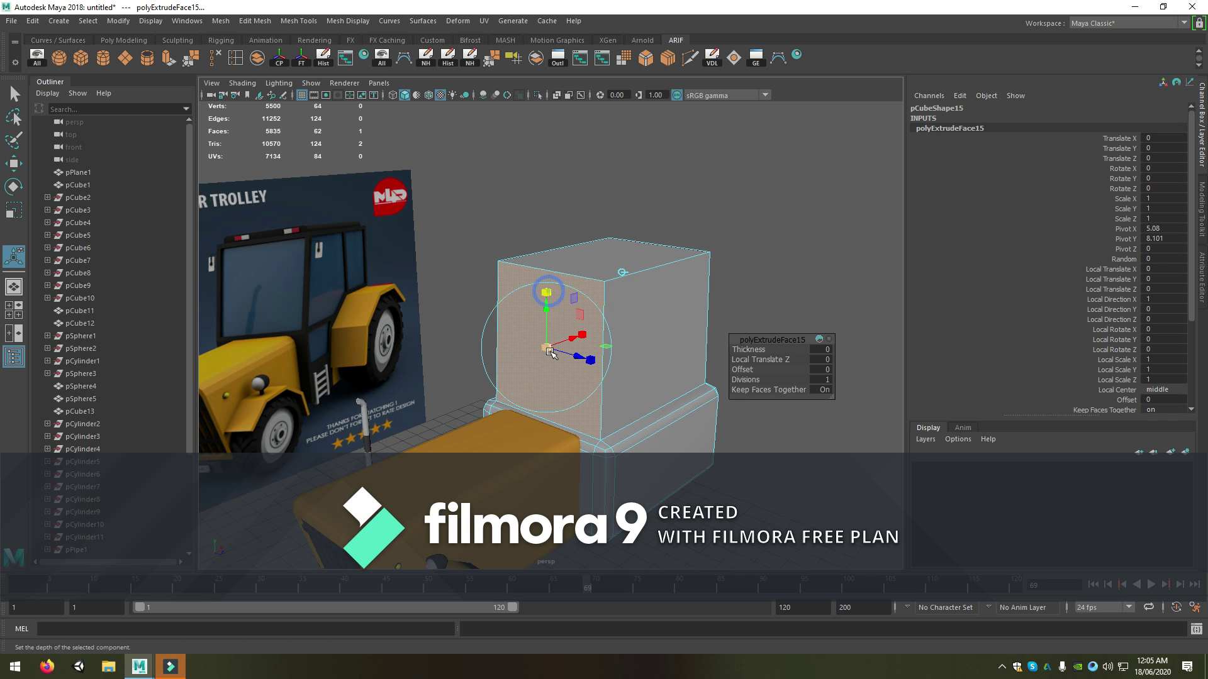
{"action": "left_click_drag", "start_coordinate": [549, 351], "coordinate": [513, 395]}
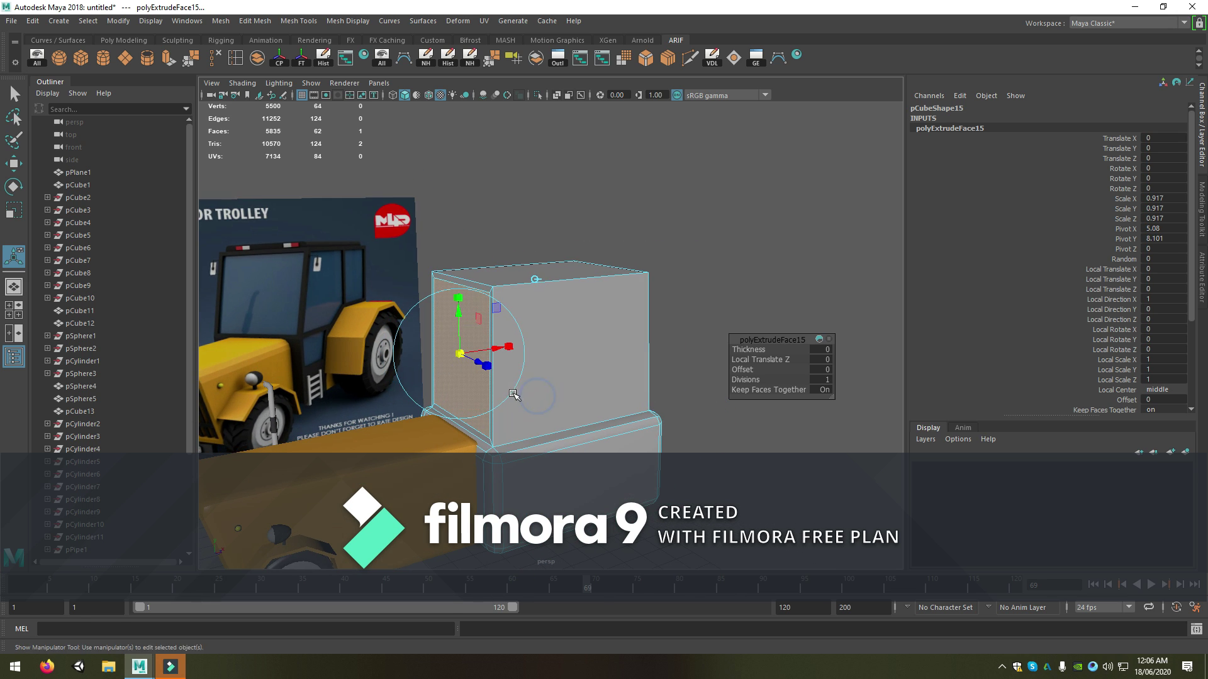
Extrude the front face and scale it to about 0.933 as a second inset
{"action": "left_click", "coordinate": [574, 337]}
{"action": "left_click_drag", "start_coordinate": [548, 337], "coordinate": [527, 343], "text": "alt"}
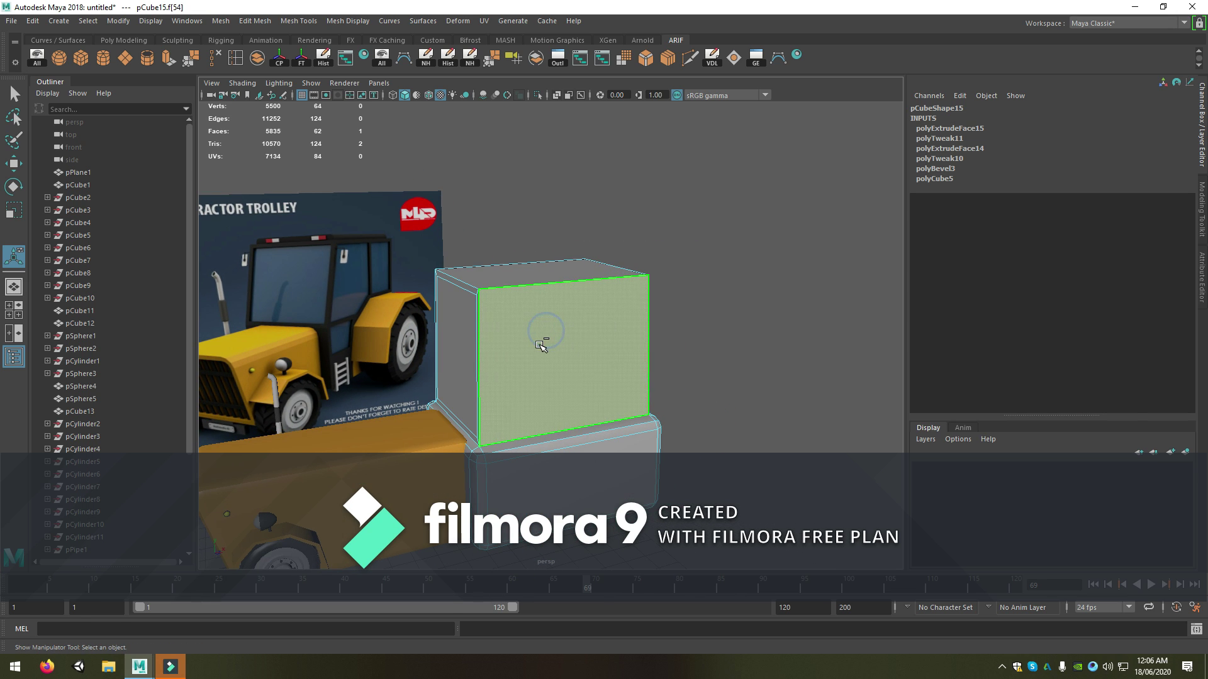
{"action": "key", "text": "ctrl+e"}
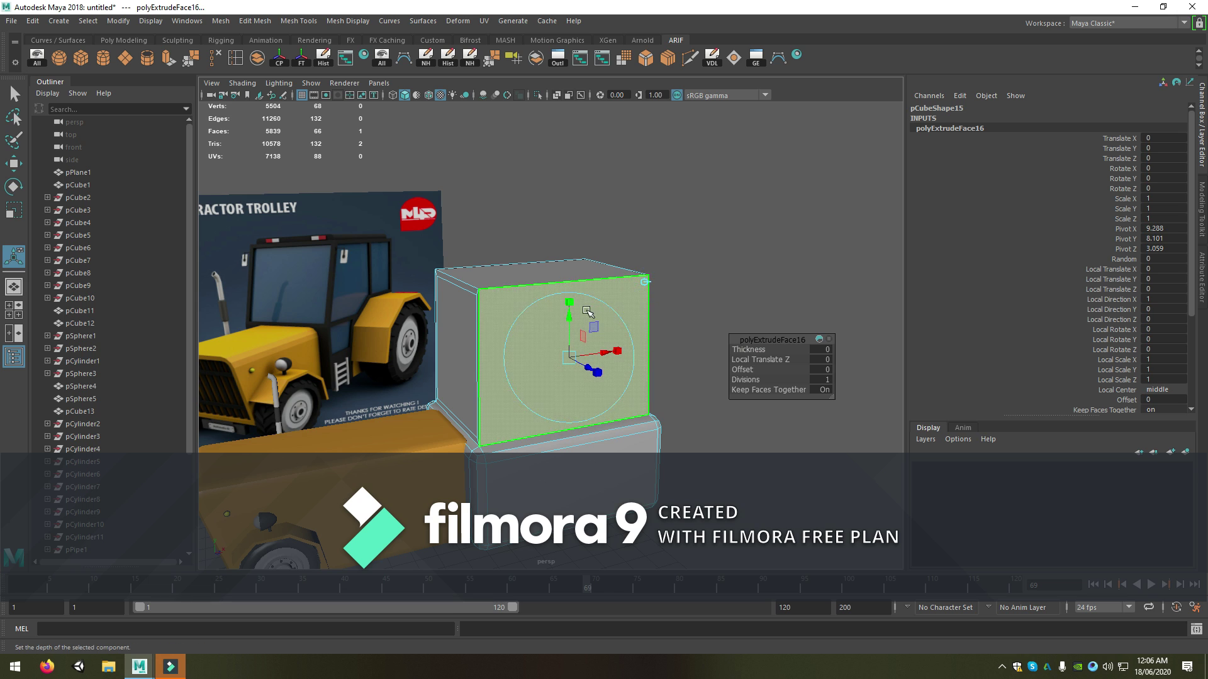
{"action": "left_click", "coordinate": [569, 304]}
{"action": "left_click_drag", "start_coordinate": [568, 359], "coordinate": [648, 114]}
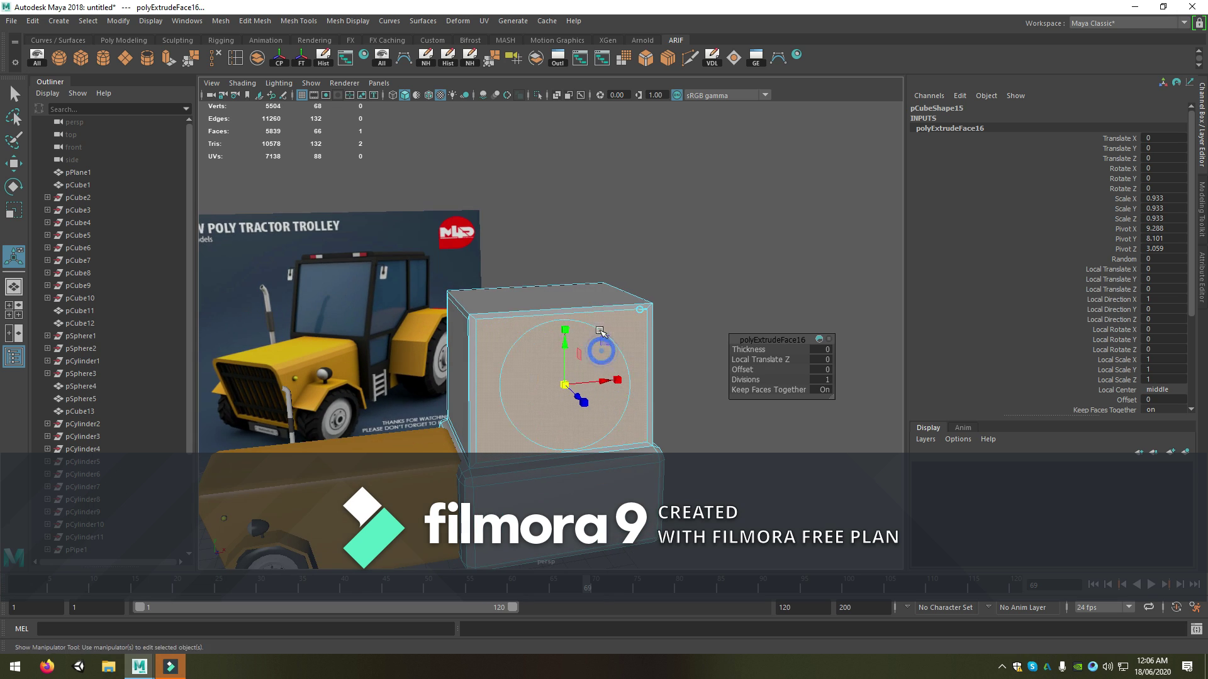
Start the Insert Edge Loop tool with the loop count set to 2
{"action": "left_click", "coordinate": [311, 21]}
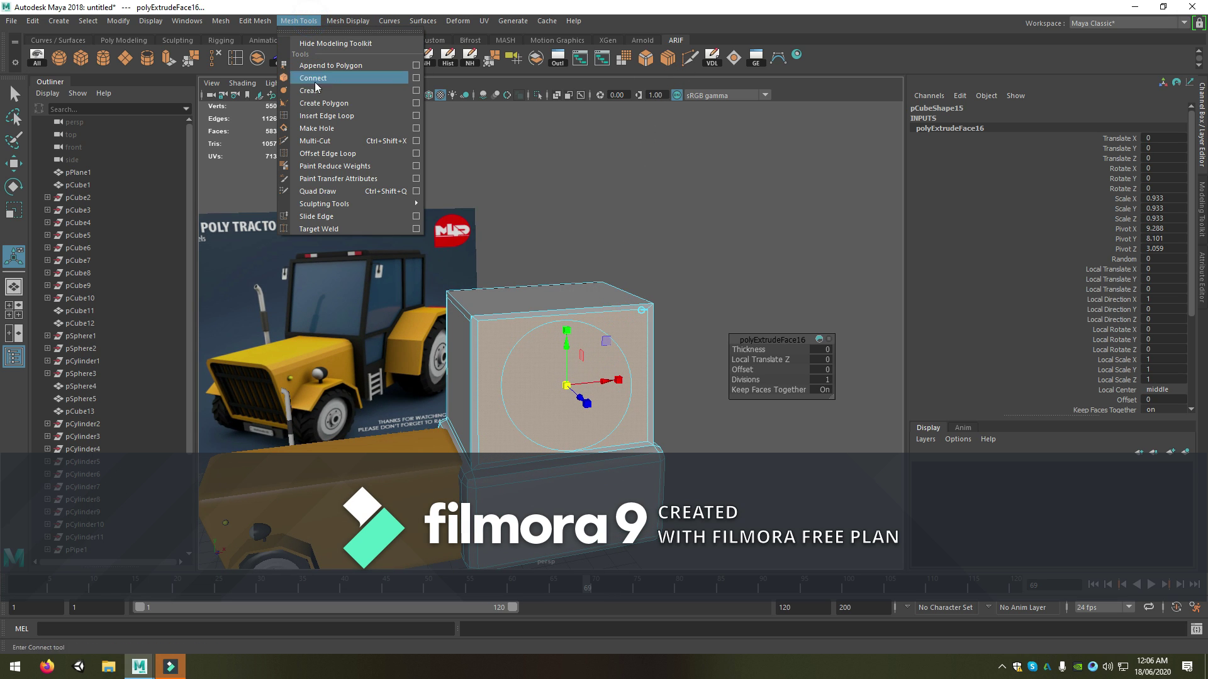
{"action": "left_click", "coordinate": [379, 118]}
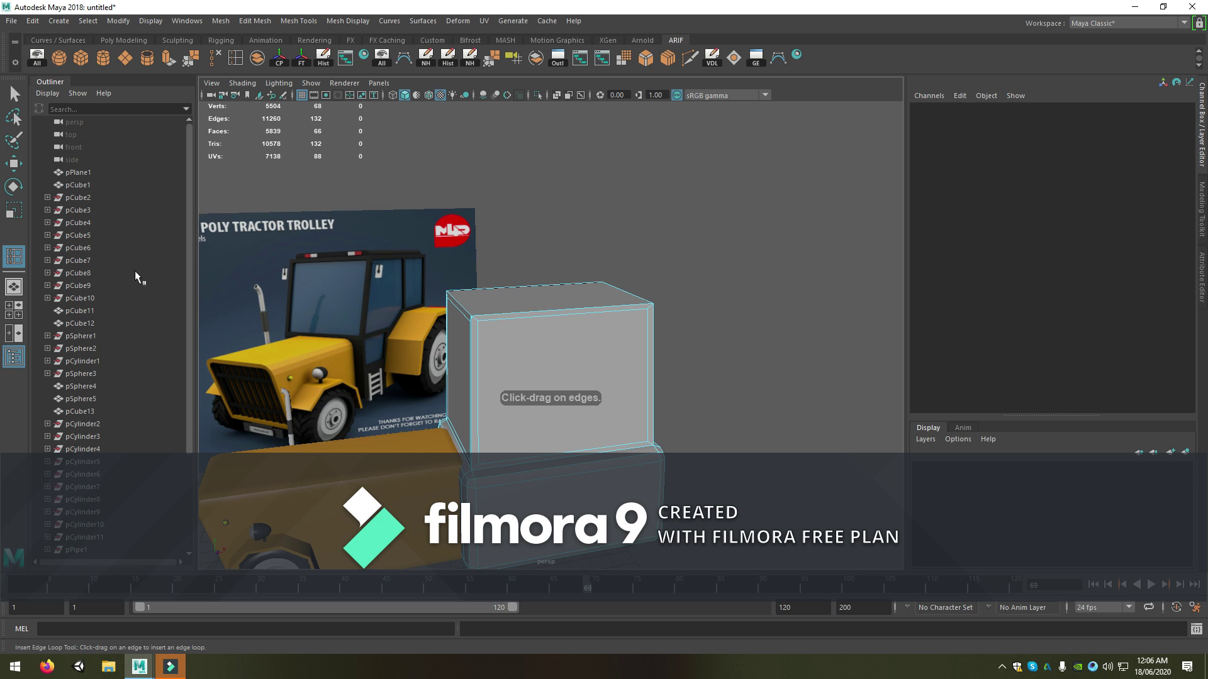
{"action": "key", "text": "ctrl+shift+t"}
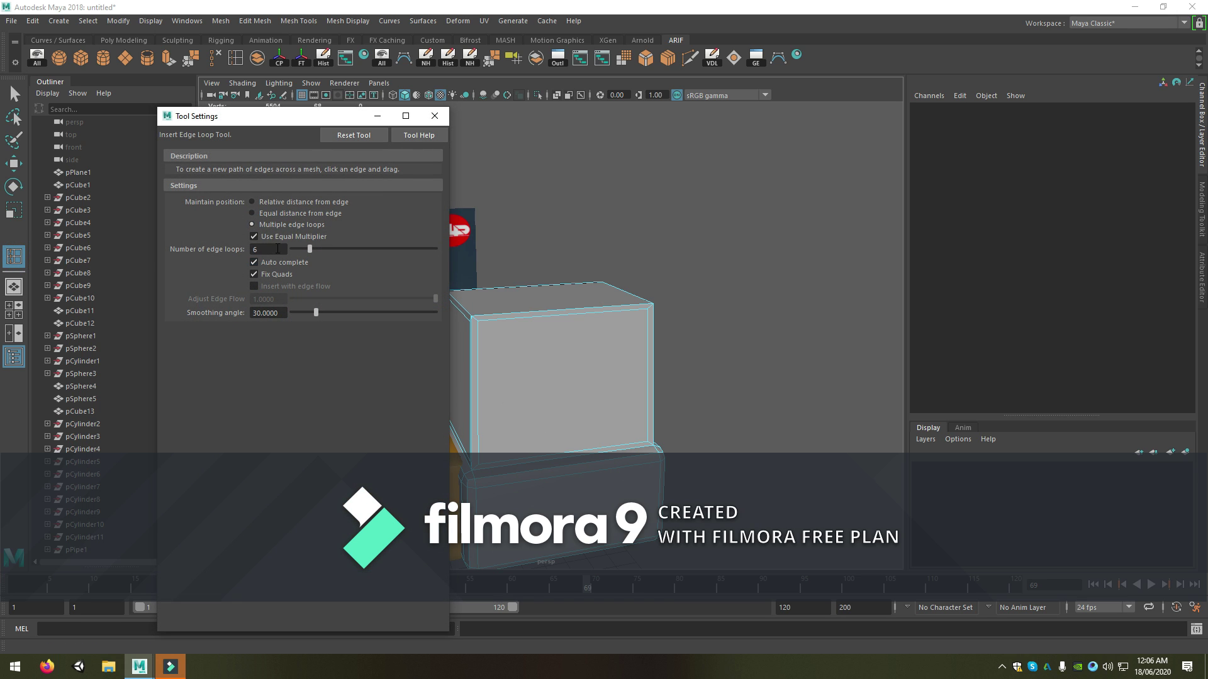
{"action": "type", "text": "2"}
{"action": "key", "text": "Return"}
{"action": "left_click", "coordinate": [406, 115]}
{"action": "left_click", "coordinate": [1192, 6]}
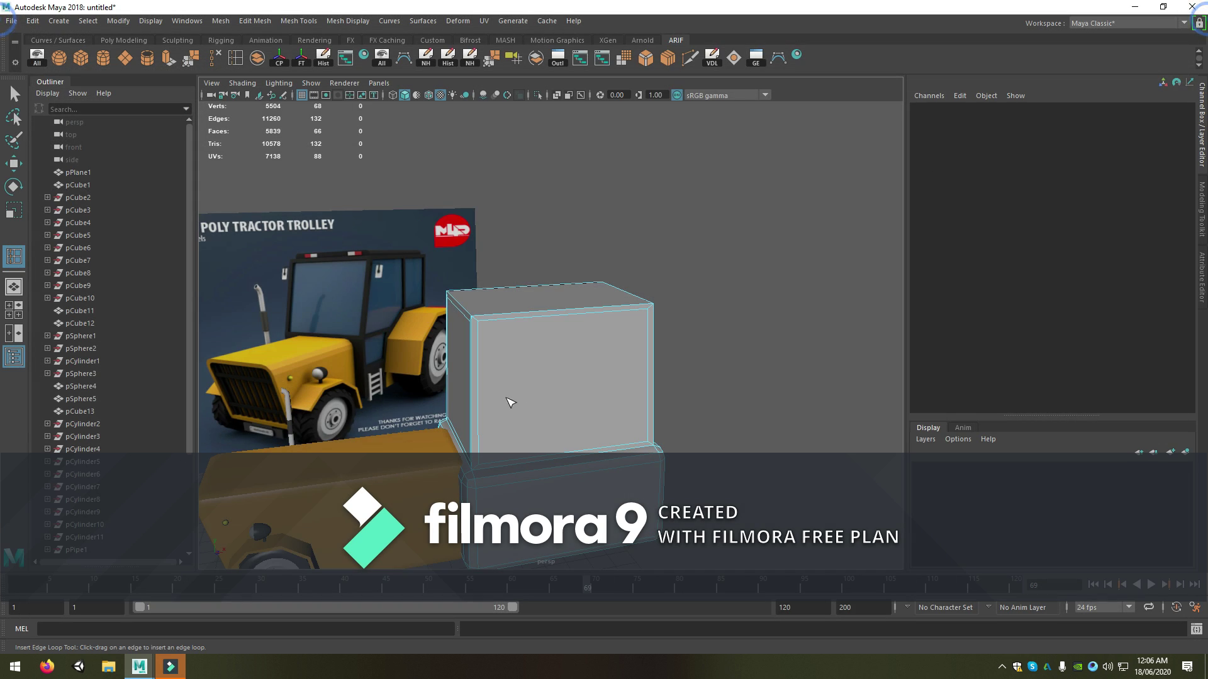
Insert two edge loops across the box front and scale them together into a middle seam
{"action": "mouse_move", "coordinate": [549, 429]}
{"action": "left_mouse_down", "text": "alt"}
{"action": "mouse_move", "coordinate": [577, 418]}
{"action": "mouse_move", "coordinate": [600, 316]}
{"action": "left_mouse_up", "text": "alt"}
{"action": "left_click", "coordinate": [597, 314]}
{"action": "left_click", "coordinate": [591, 328]}
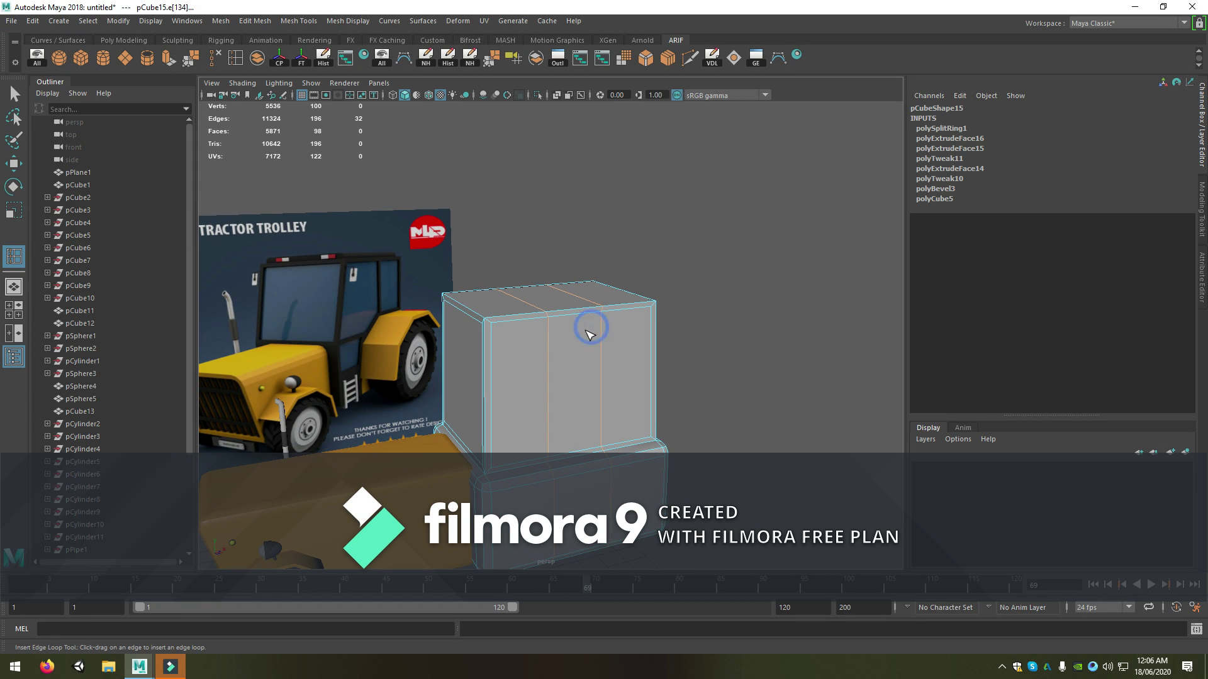
{"action": "key", "text": "r"}
{"action": "left_click_drag", "start_coordinate": [605, 406], "coordinate": [553, 409]}
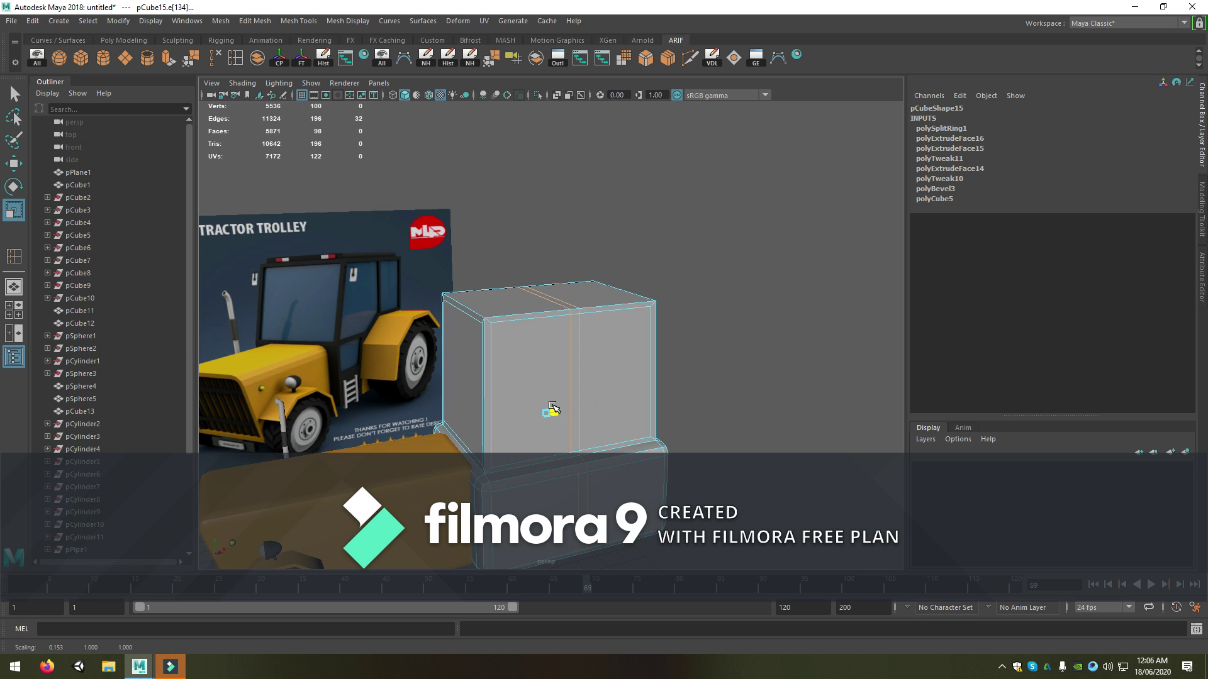
{"action": "mouse_move", "coordinate": [552, 409]}
{"action": "left_mouse_down", "text": "alt"}
{"action": "mouse_move", "coordinate": [601, 432]}
{"action": "mouse_move", "coordinate": [609, 405]}
{"action": "mouse_move", "coordinate": [619, 419]}
{"action": "mouse_move", "coordinate": [590, 467]}
{"action": "left_mouse_up", "text": "alt"}
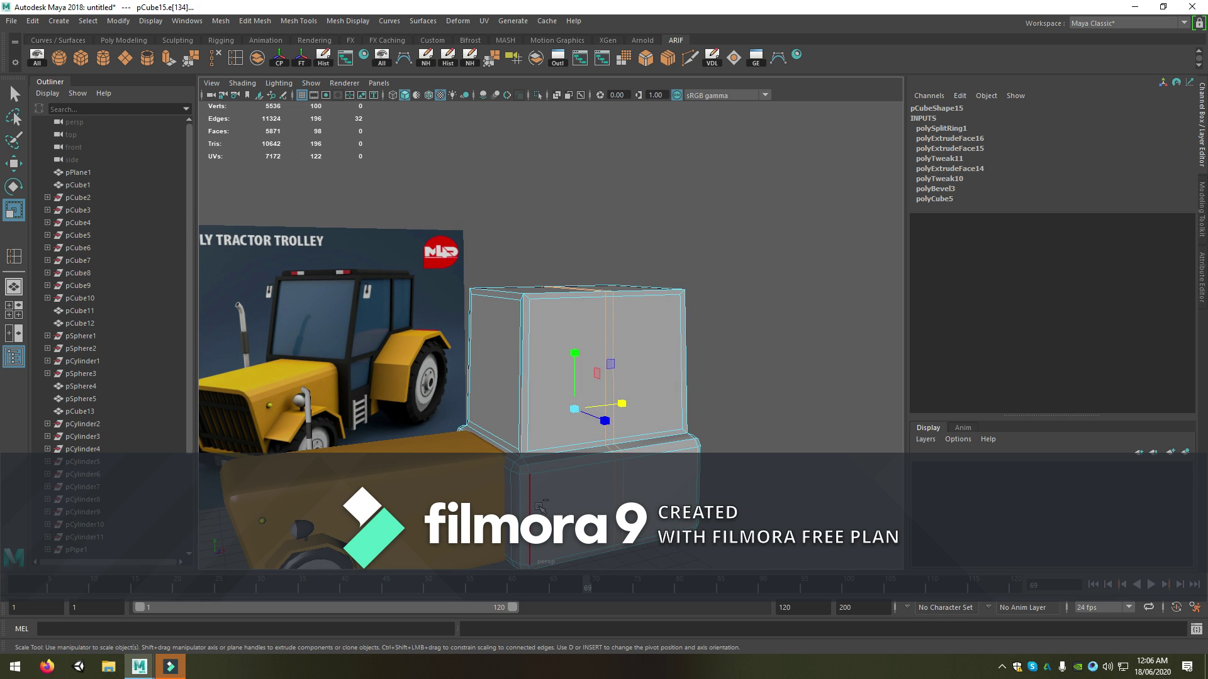
{"action": "left_click", "coordinate": [14, 256]}
{"action": "left_click_drag", "start_coordinate": [556, 412], "coordinate": [541, 457], "text": "alt"}
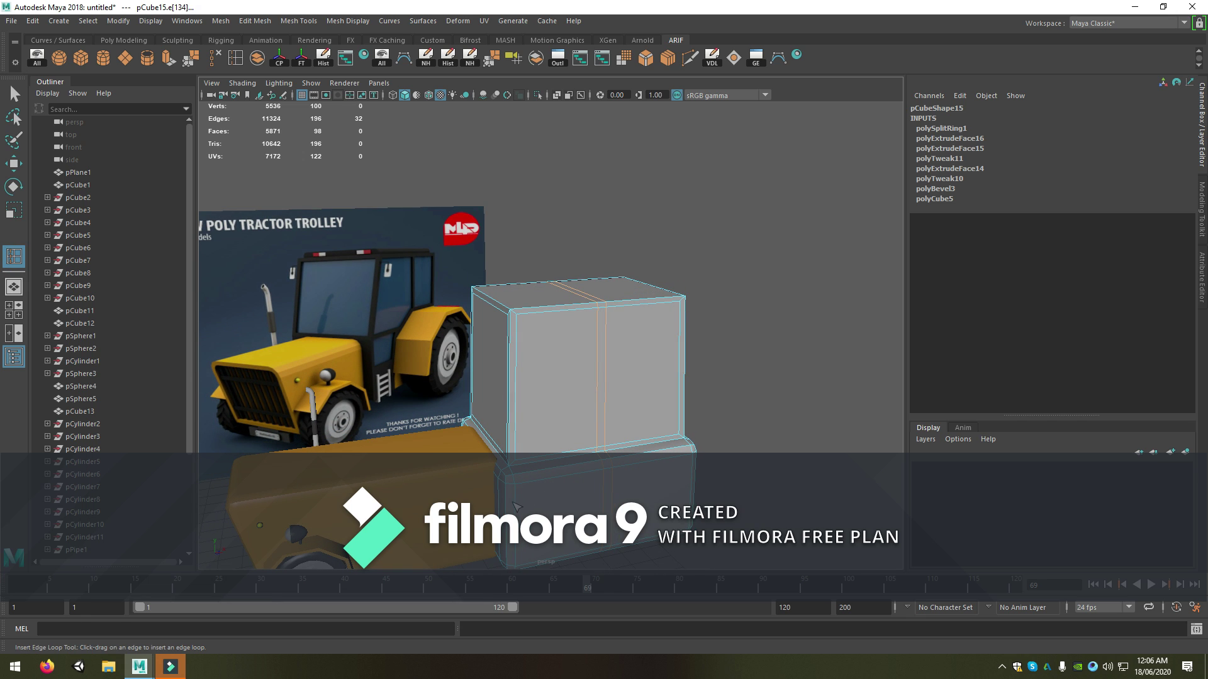
{"action": "mouse_move", "coordinate": [526, 444]}
{"action": "left_mouse_down", "text": "alt"}
{"action": "mouse_move", "coordinate": [528, 464]}
{"action": "mouse_move", "coordinate": [549, 473]}
{"action": "left_mouse_up", "text": "alt"}
{"action": "key", "text": "w"}
{"action": "left_click_drag", "start_coordinate": [534, 417], "coordinate": [519, 414], "text": "alt"}
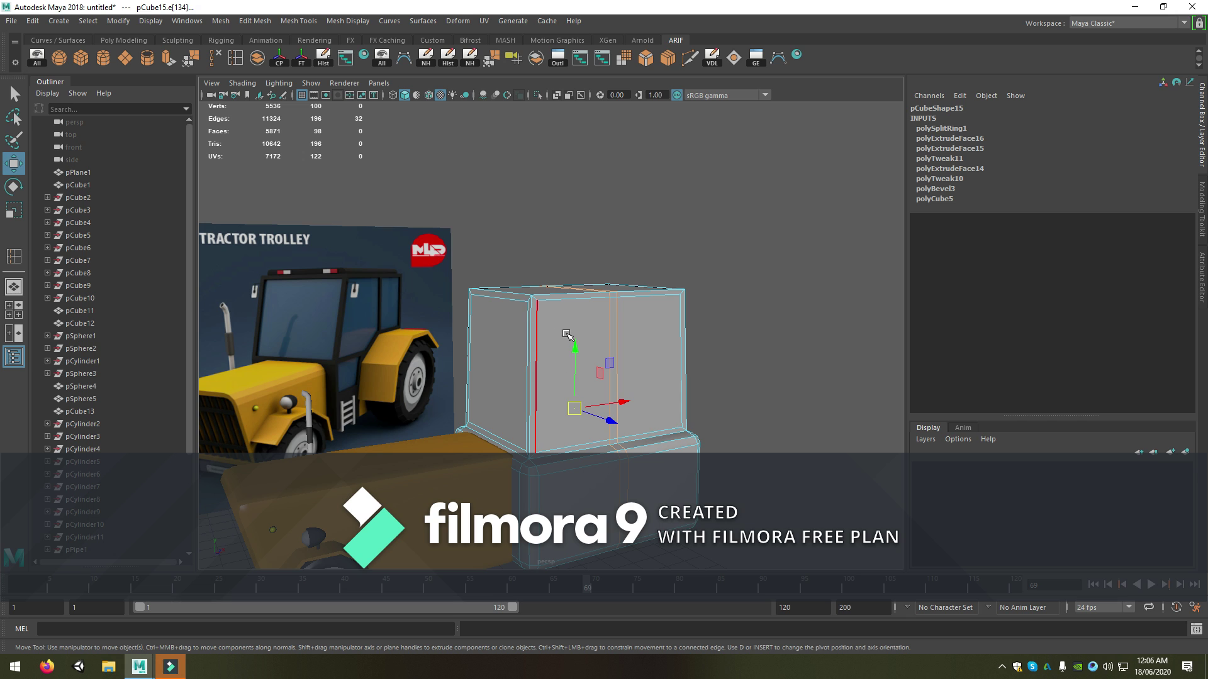
{"action": "right_click_drag", "start_coordinate": [585, 340], "coordinate": [585, 366]}
Switch the box to vertex mode and select the bottom seam vertices
{"action": "left_click", "coordinate": [510, 341]}
{"action": "left_click", "coordinate": [600, 342]}
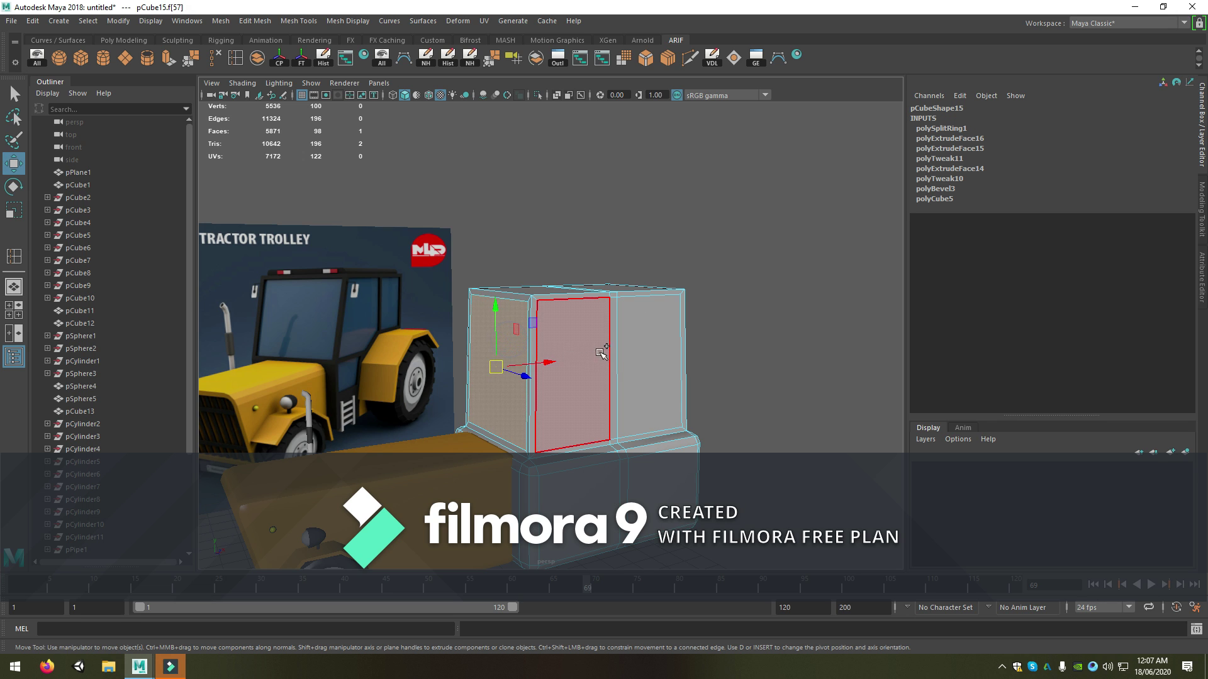
{"action": "scroll", "coordinate": [593, 381], "scroll_direction": "down", "scroll_amount": 2}
{"action": "scroll", "coordinate": [593, 381], "scroll_direction": "up", "scroll_amount": 3}
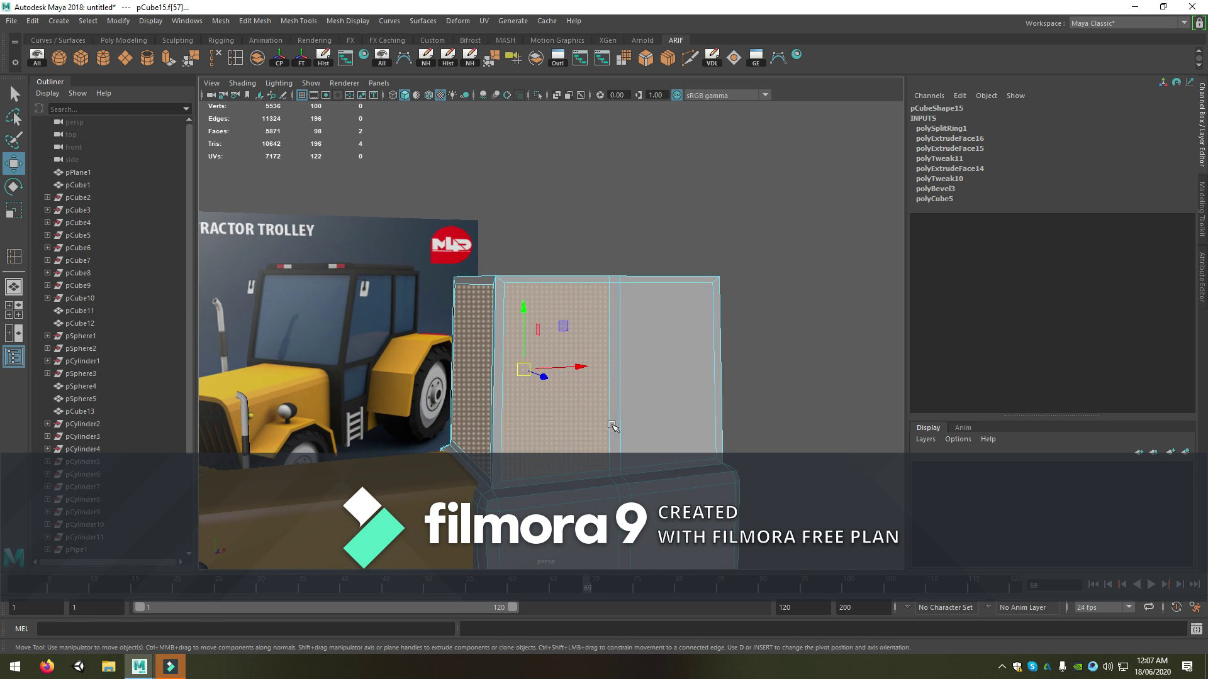
{"action": "right_click", "coordinate": [574, 382]}
{"action": "left_click", "coordinate": [548, 320]}
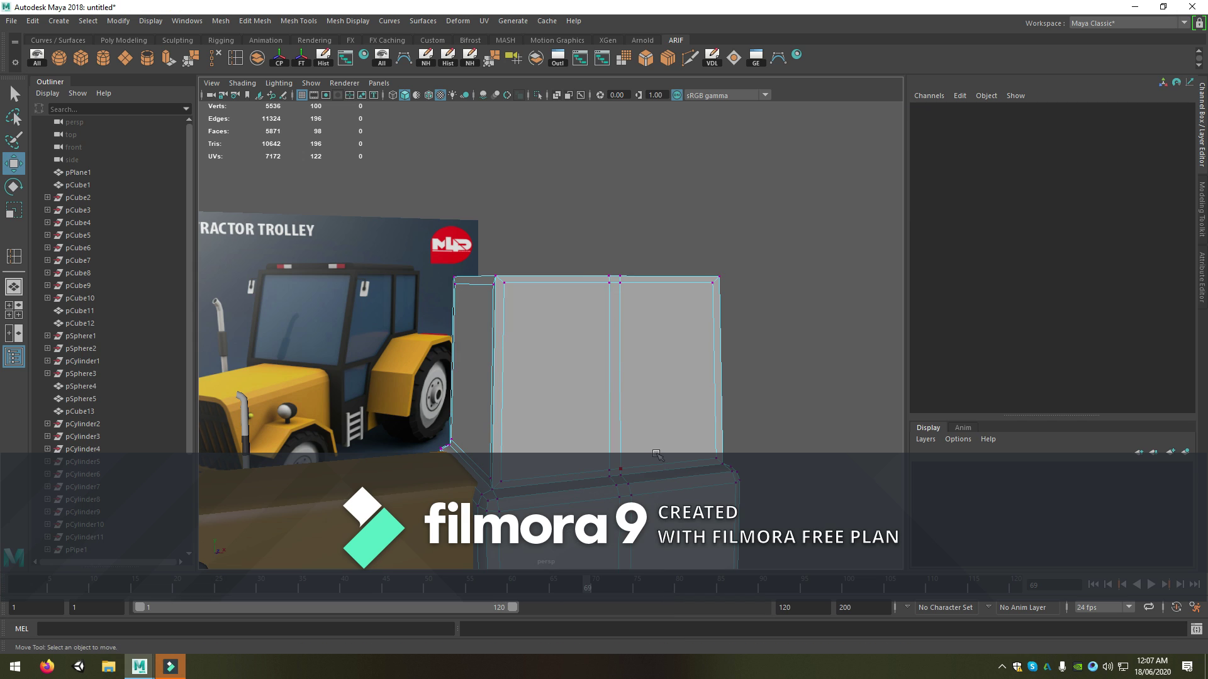
{"action": "left_click_drag", "start_coordinate": [602, 471], "coordinate": [603, 470]}
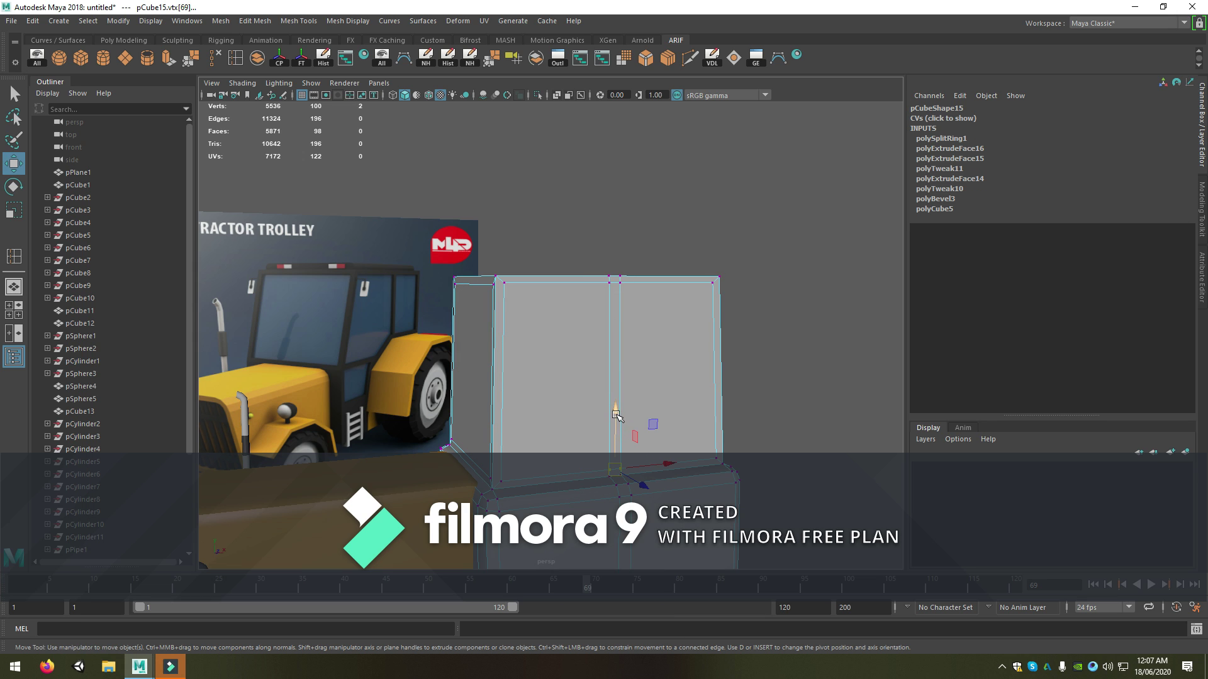
{"action": "left_click_drag", "start_coordinate": [616, 416], "coordinate": [612, 386]}
{"action": "key", "text": "ctrl+z"}
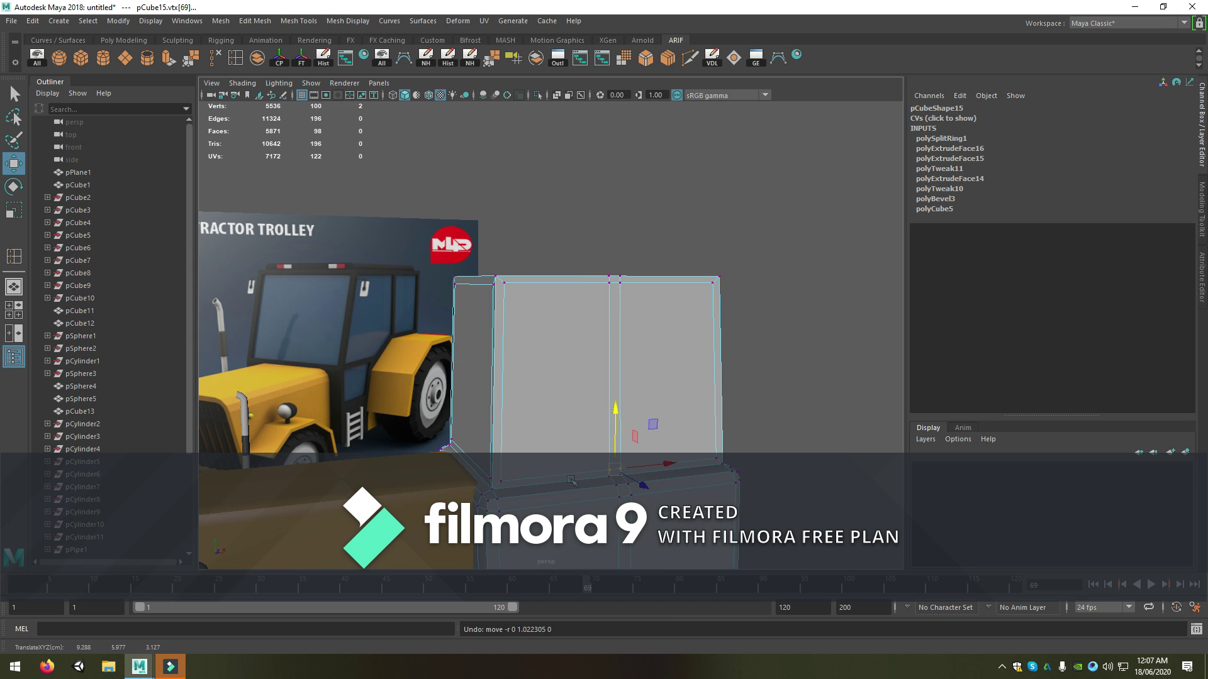
Add more bottom-edge vertices and raise them upward into a peak
{"action": "scroll", "coordinate": [571, 480], "scroll_direction": "up", "scroll_amount": 3}
{"action": "scroll", "coordinate": [602, 485], "scroll_direction": "up", "scroll_amount": 3}
{"action": "left_click", "coordinate": [627, 458], "text": "shift"}
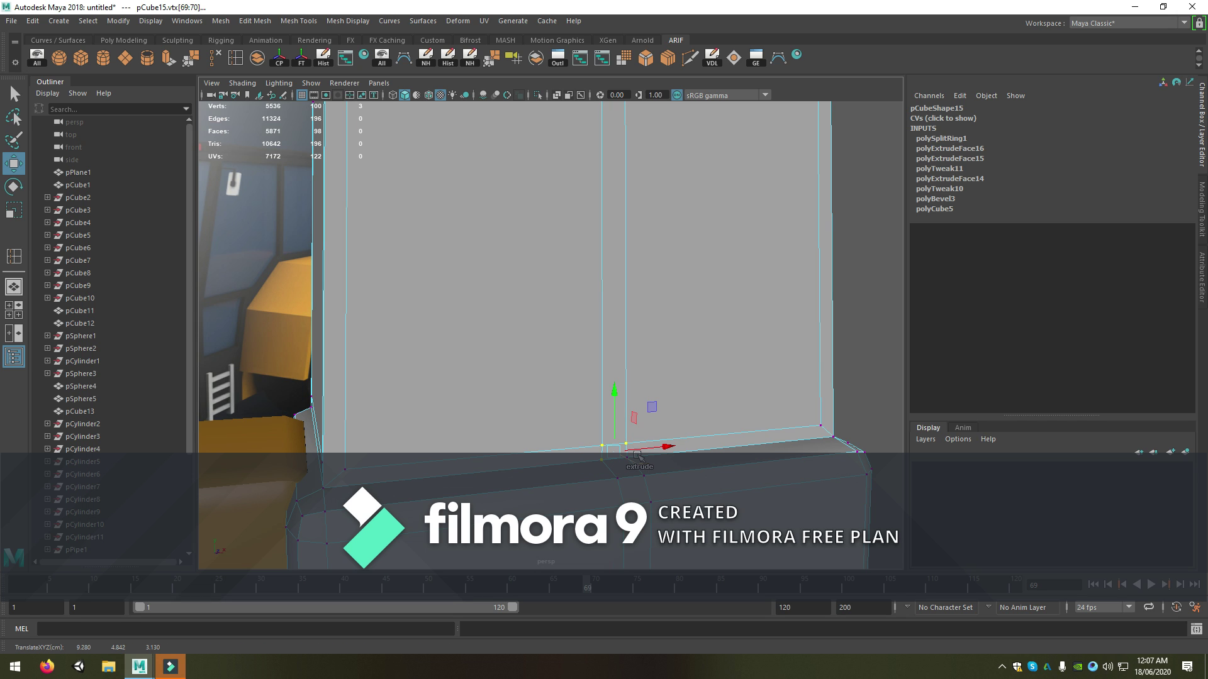
{"action": "left_click_drag", "start_coordinate": [647, 459], "coordinate": [620, 465], "text": "alt"}
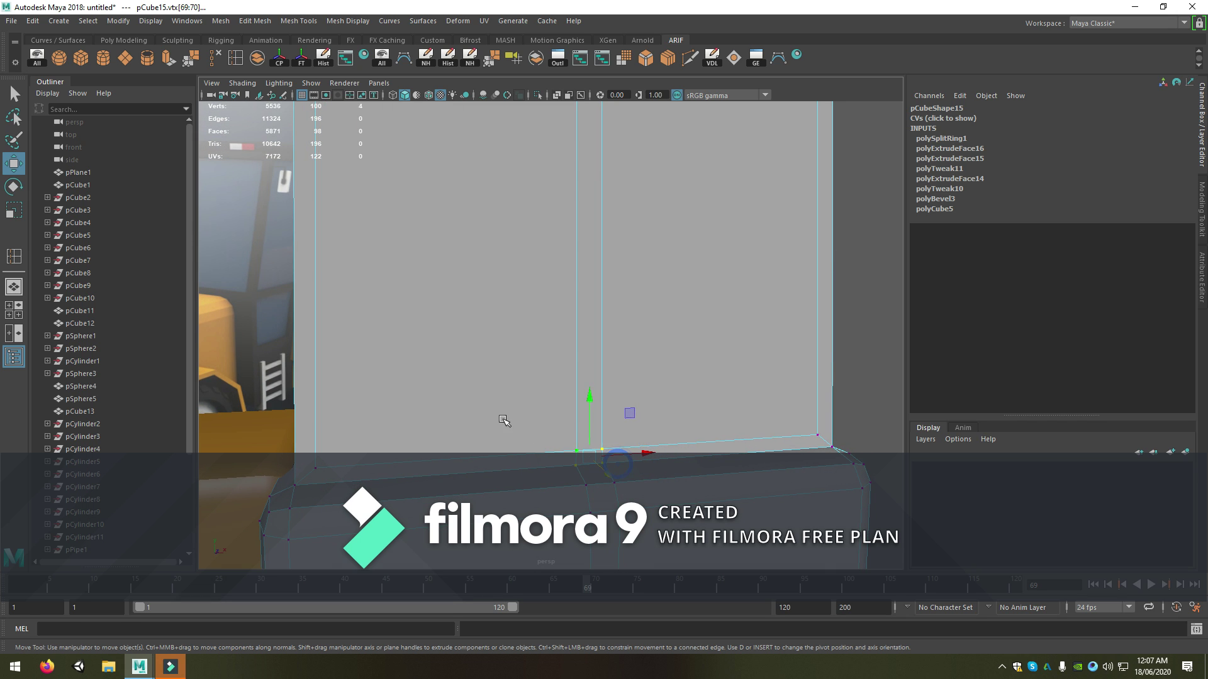
{"action": "scroll", "coordinate": [504, 420], "scroll_direction": "down", "scroll_amount": 3}
{"action": "scroll", "coordinate": [464, 399], "scroll_direction": "up", "scroll_amount": 5}
{"action": "scroll", "coordinate": [472, 440], "scroll_direction": "down", "scroll_amount": 2}
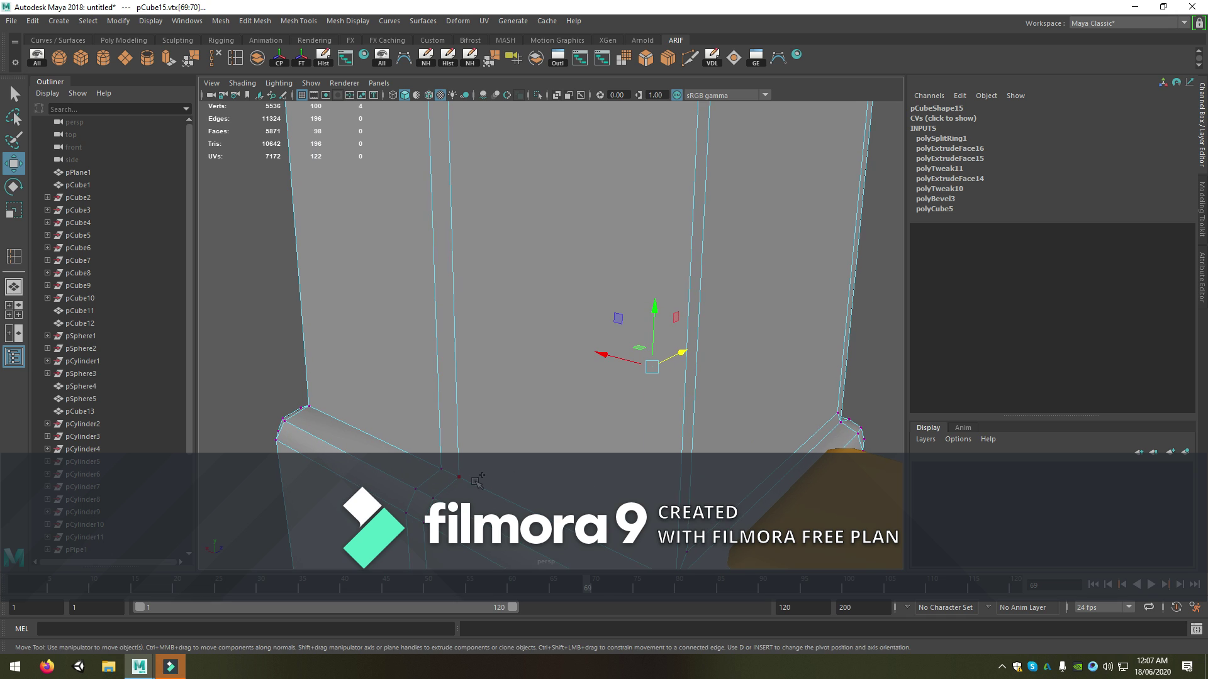
{"action": "left_click", "coordinate": [445, 463], "text": "shift"}
{"action": "left_click", "coordinate": [425, 485], "text": "shift"}
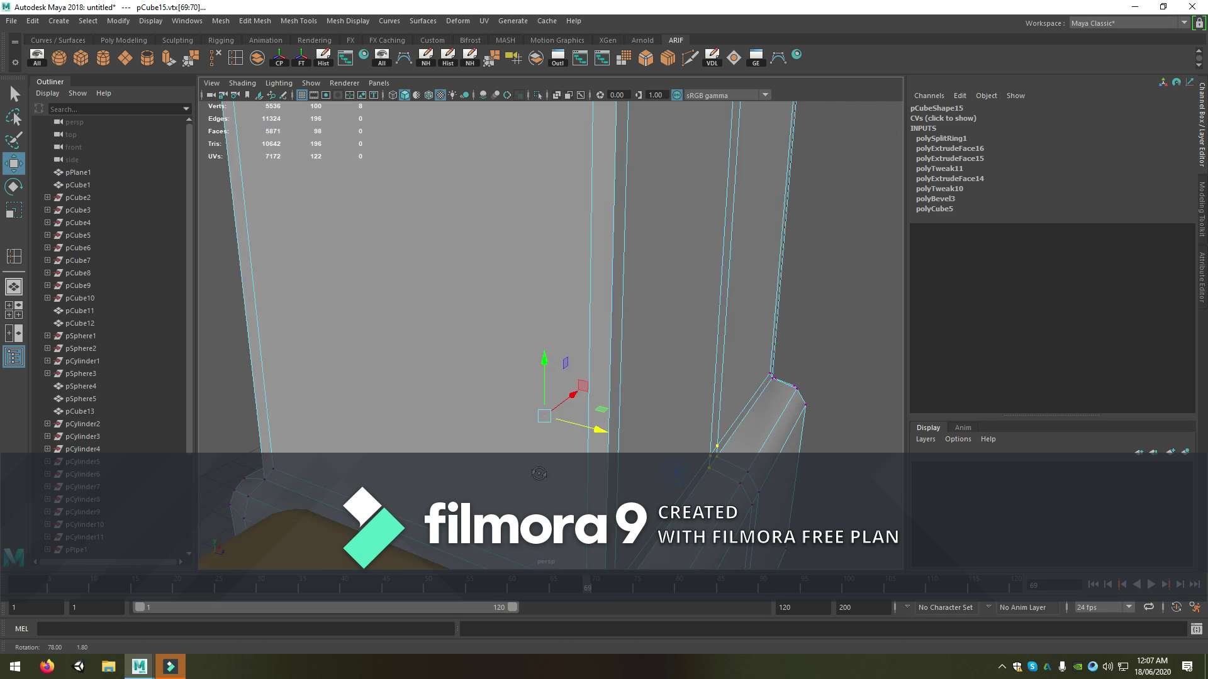
{"action": "mouse_move", "coordinate": [426, 485]}
{"action": "left_mouse_down", "text": "alt"}
{"action": "mouse_move", "coordinate": [541, 336]}
{"action": "mouse_move", "coordinate": [541, 318]}
{"action": "left_mouse_up", "text": "alt"}
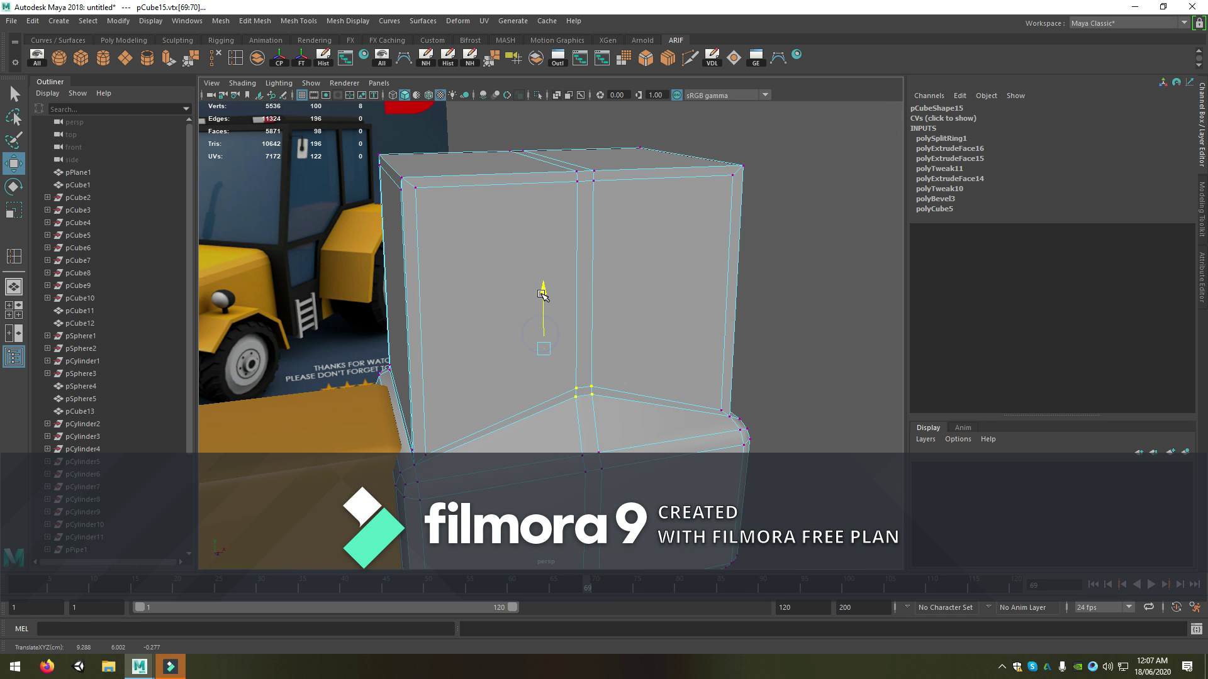
{"action": "scroll", "coordinate": [645, 445], "scroll_direction": "down", "scroll_amount": 3}
{"action": "scroll", "coordinate": [645, 445], "scroll_direction": "down", "scroll_amount": 2}
{"action": "left_click_drag", "start_coordinate": [644, 445], "coordinate": [609, 432], "text": "alt"}
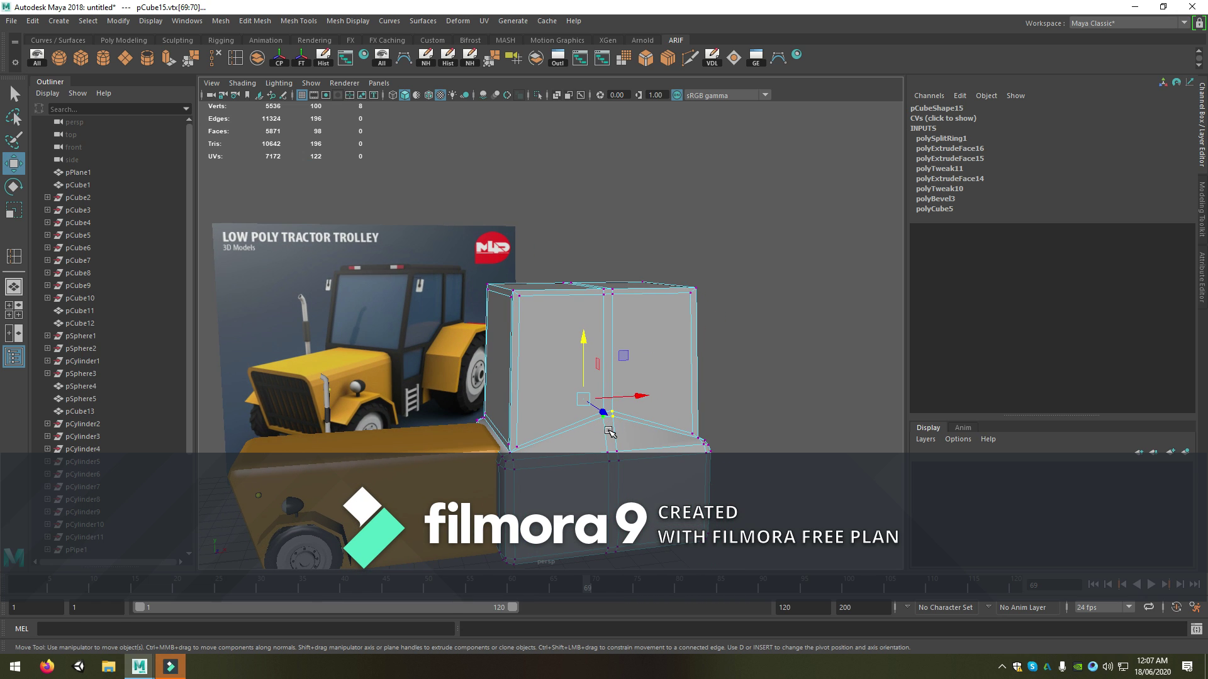
Select the inset front panel faces and assign them a new Phong material
{"action": "right_click_drag", "start_coordinate": [572, 357], "coordinate": [572, 371]}
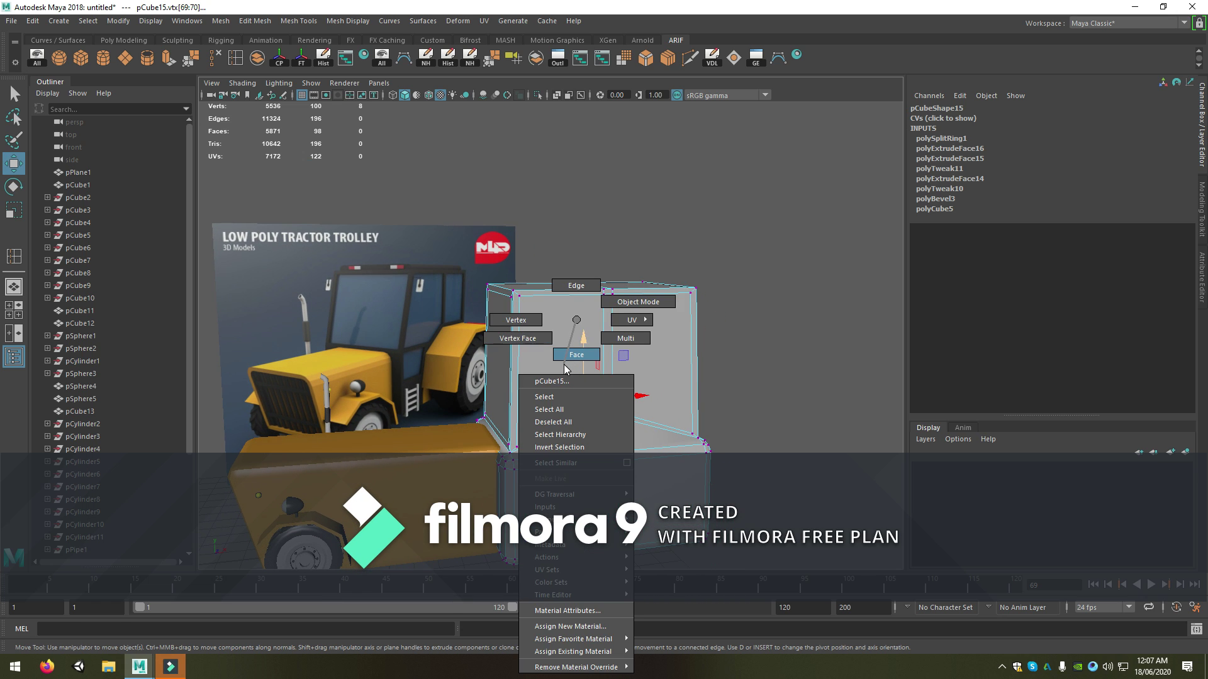
{"action": "left_click", "coordinate": [574, 353]}
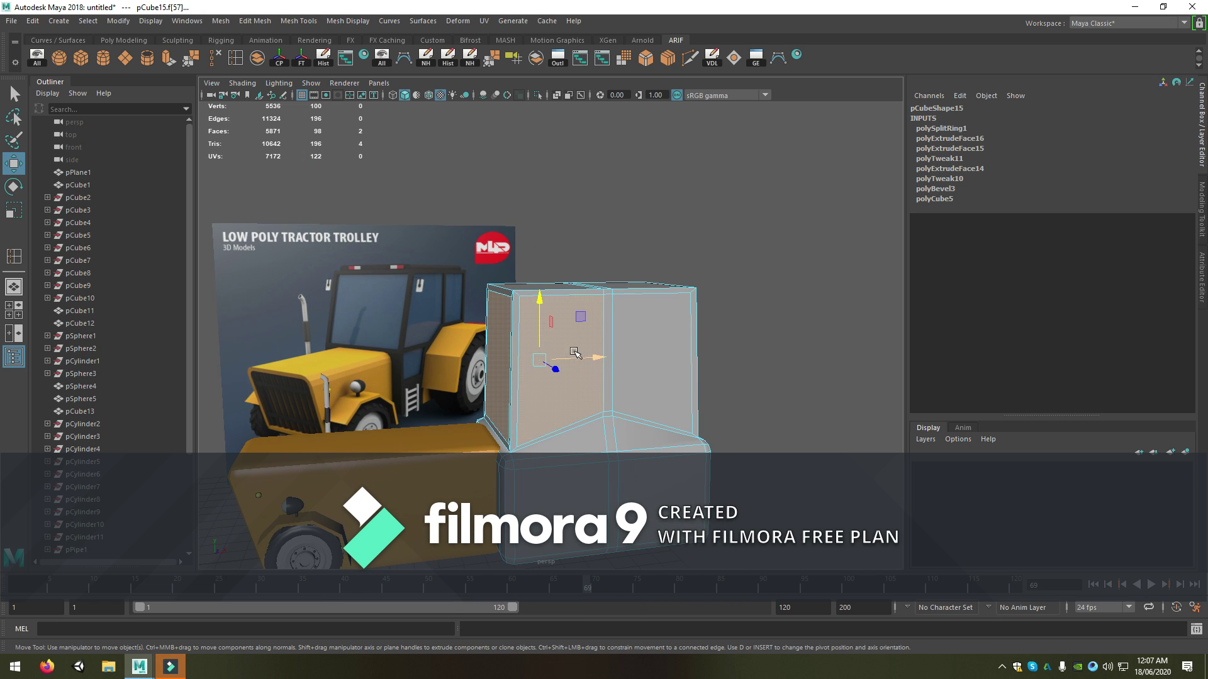
{"action": "left_click", "coordinate": [642, 352], "text": "shift"}
{"action": "left_click", "coordinate": [501, 348], "text": "shift"}
{"action": "mouse_move", "coordinate": [427, 353]}
{"action": "left_mouse_down", "text": "alt"}
{"action": "mouse_move", "coordinate": [541, 352]}
{"action": "mouse_move", "coordinate": [527, 349]}
{"action": "mouse_move", "coordinate": [557, 320]}
{"action": "left_mouse_up", "text": "alt"}
{"action": "left_click", "coordinate": [541, 353], "text": "shift"}
{"action": "left_click", "coordinate": [494, 328], "text": "shift"}
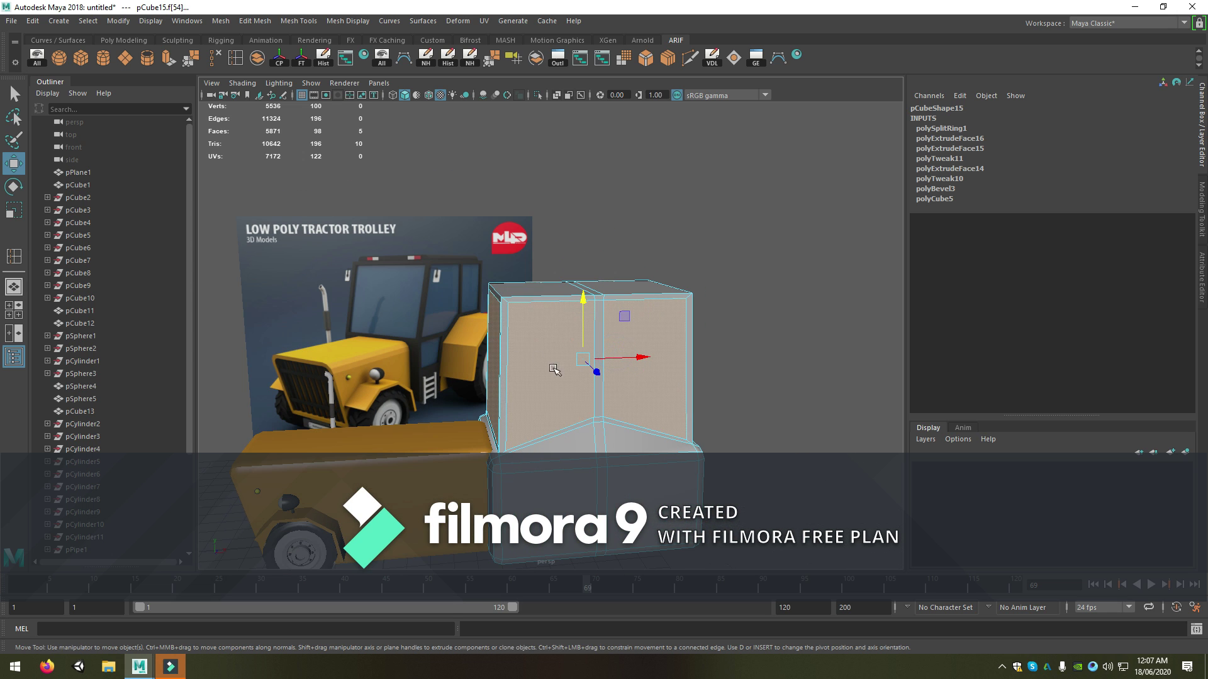
{"action": "right_click_drag", "start_coordinate": [556, 319], "coordinate": [569, 646]}
{"action": "left_click", "coordinate": [572, 627]}
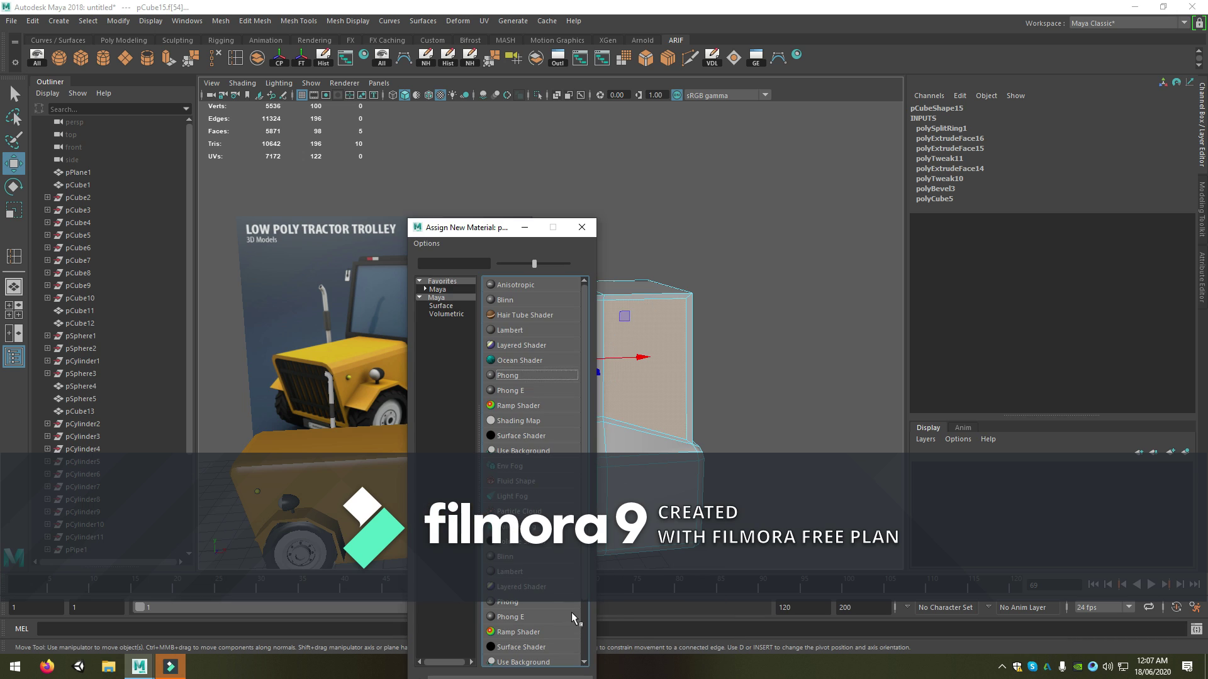
{"action": "left_click", "coordinate": [508, 375]}
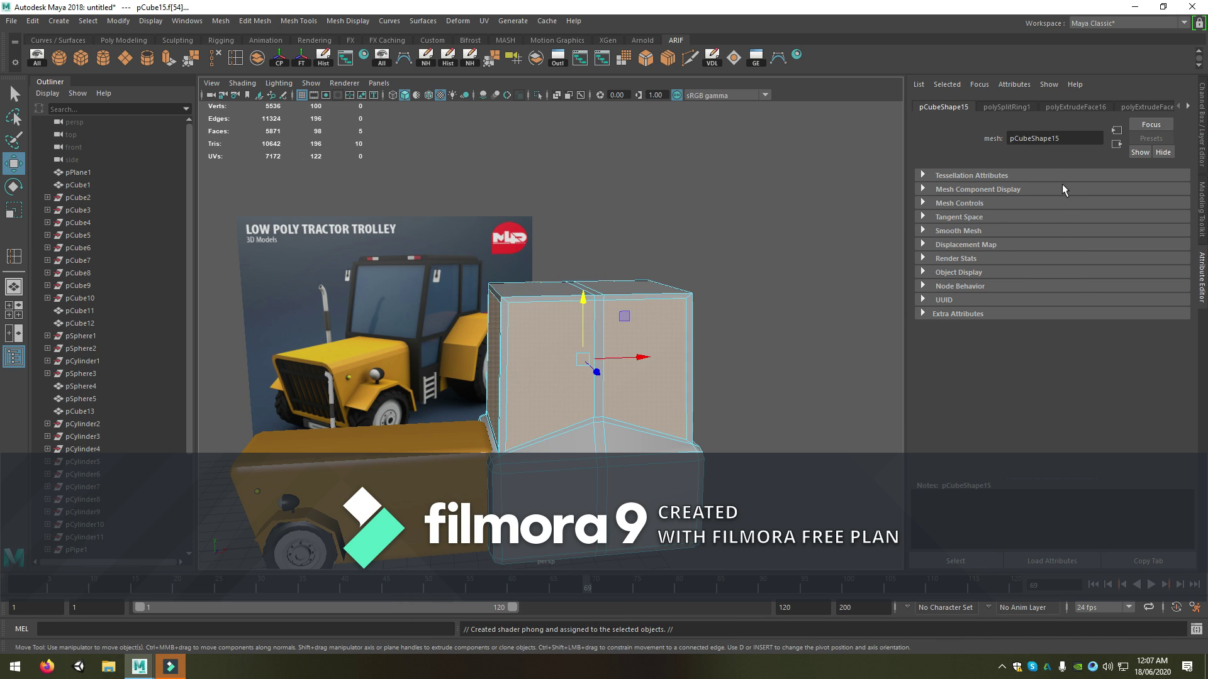
{"action": "right_click_drag", "start_coordinate": [620, 333], "coordinate": [669, 615]}
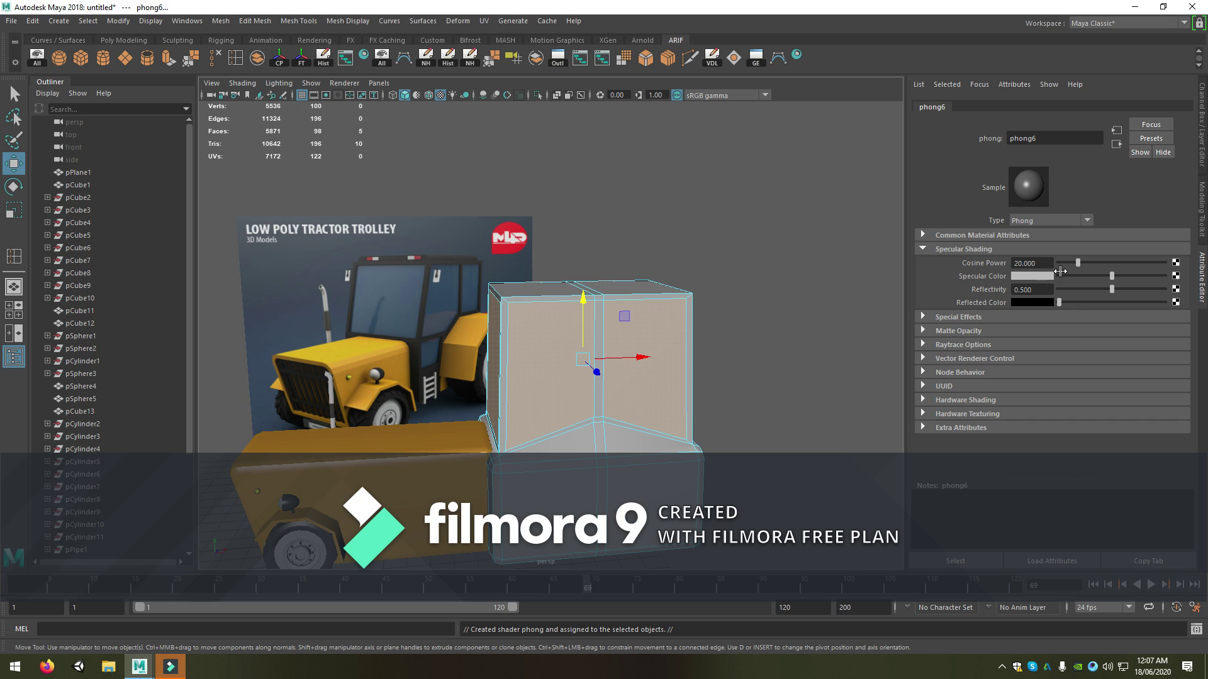
Set the phong6 colour to dark blue and raise its transparency
{"action": "left_click", "coordinate": [931, 234]}
{"action": "left_click", "coordinate": [1048, 248]}
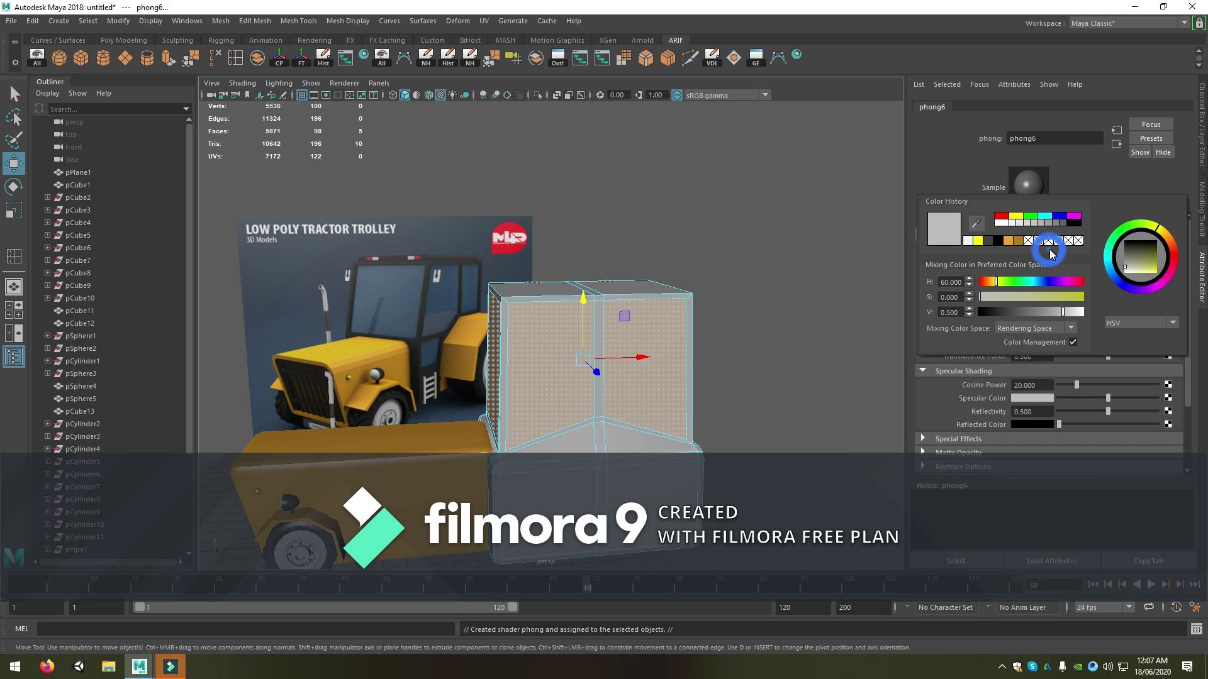
{"action": "left_click", "coordinate": [1047, 217]}
{"action": "left_click", "coordinate": [1059, 217]}
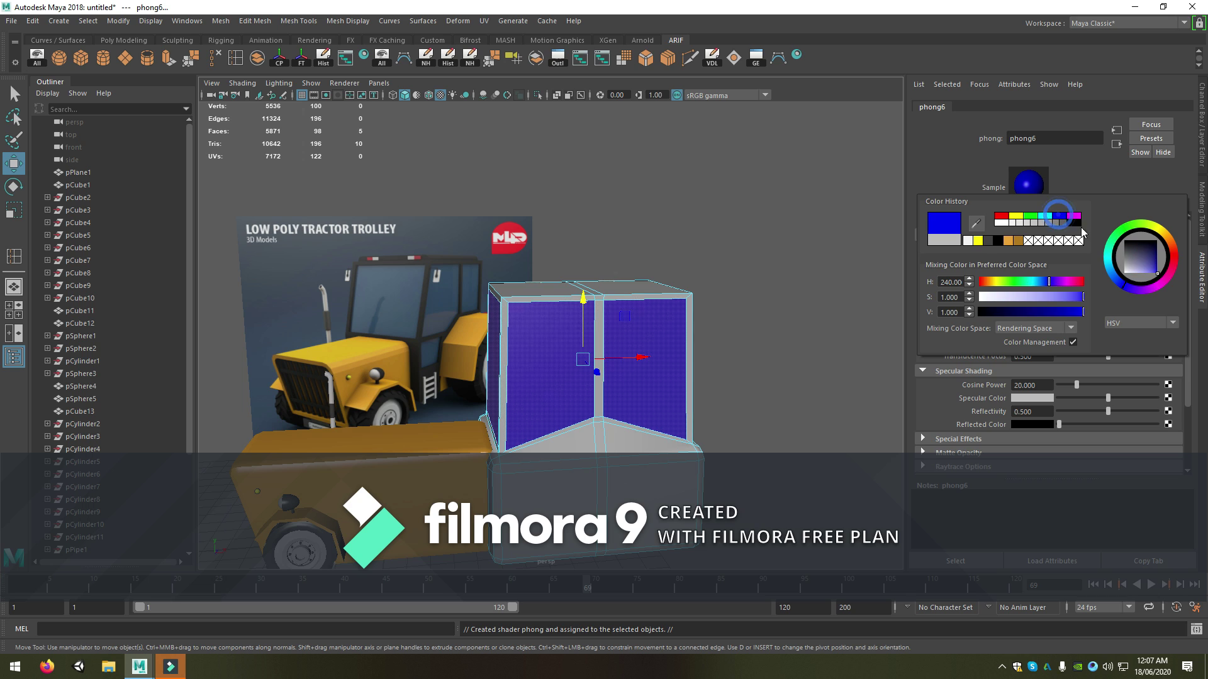
{"action": "left_click_drag", "start_coordinate": [1042, 281], "coordinate": [1045, 282]}
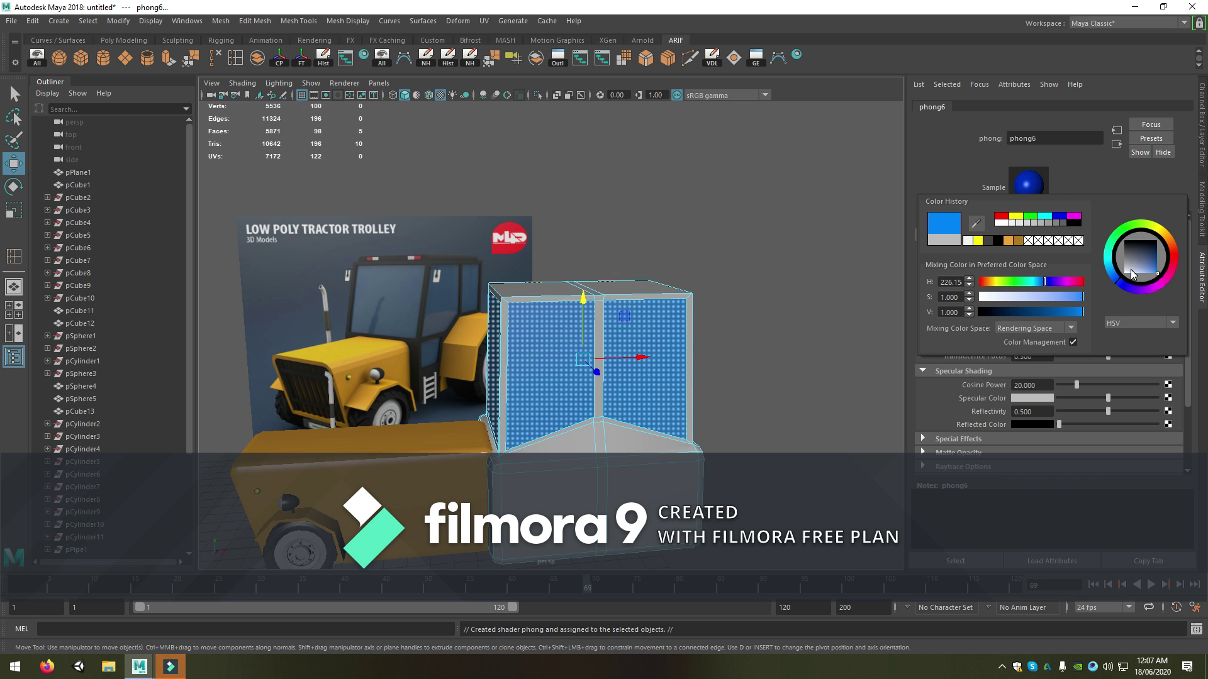
{"action": "left_click_drag", "start_coordinate": [1153, 267], "coordinate": [1156, 265]}
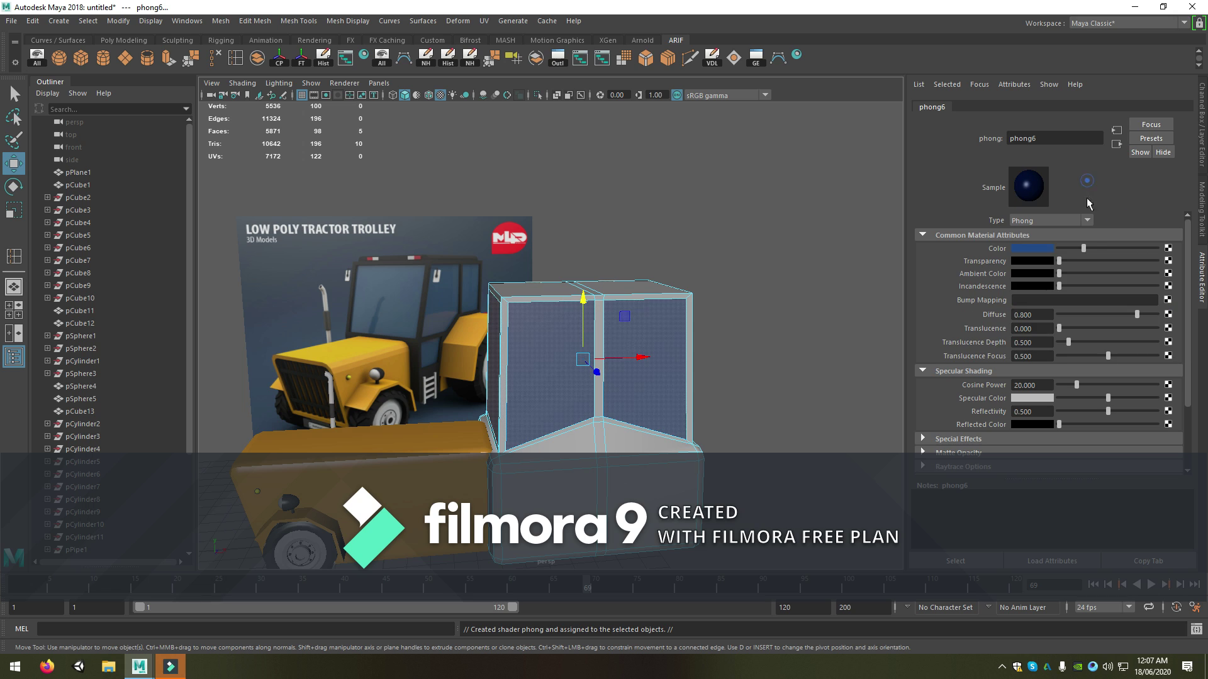
{"action": "left_click_drag", "start_coordinate": [1063, 260], "coordinate": [1070, 259]}
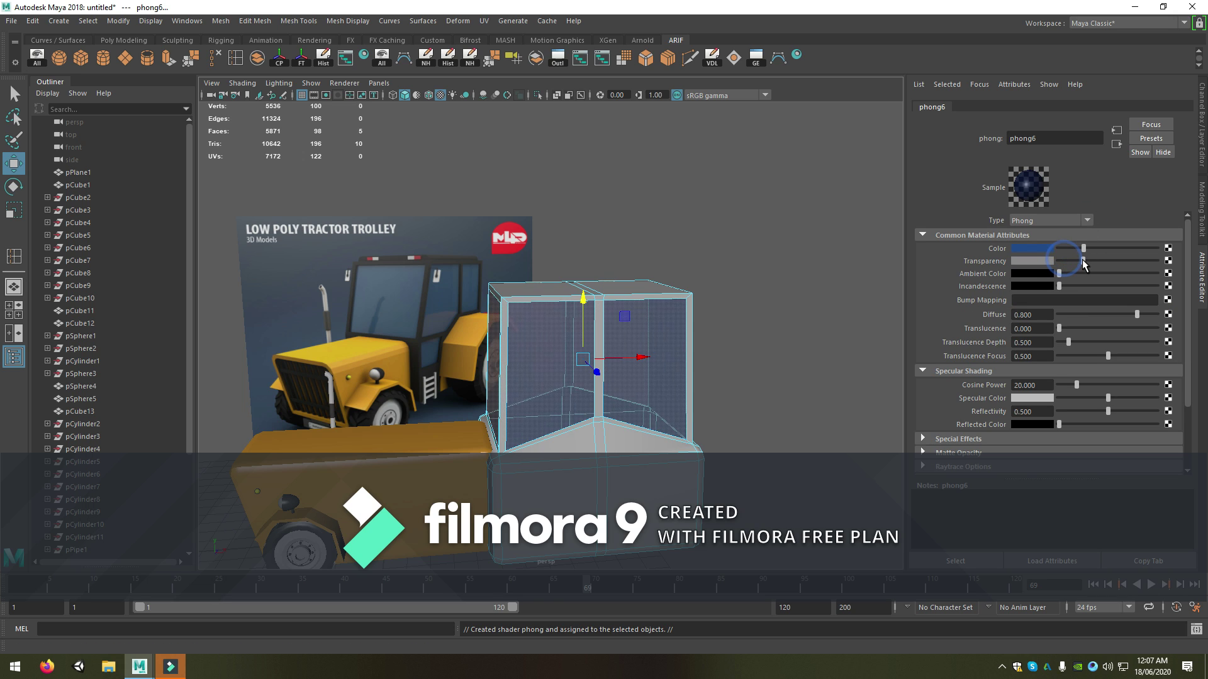
Reselect the box body and pick its right side face
{"action": "right_click_drag", "start_coordinate": [629, 314], "coordinate": [767, 240]}
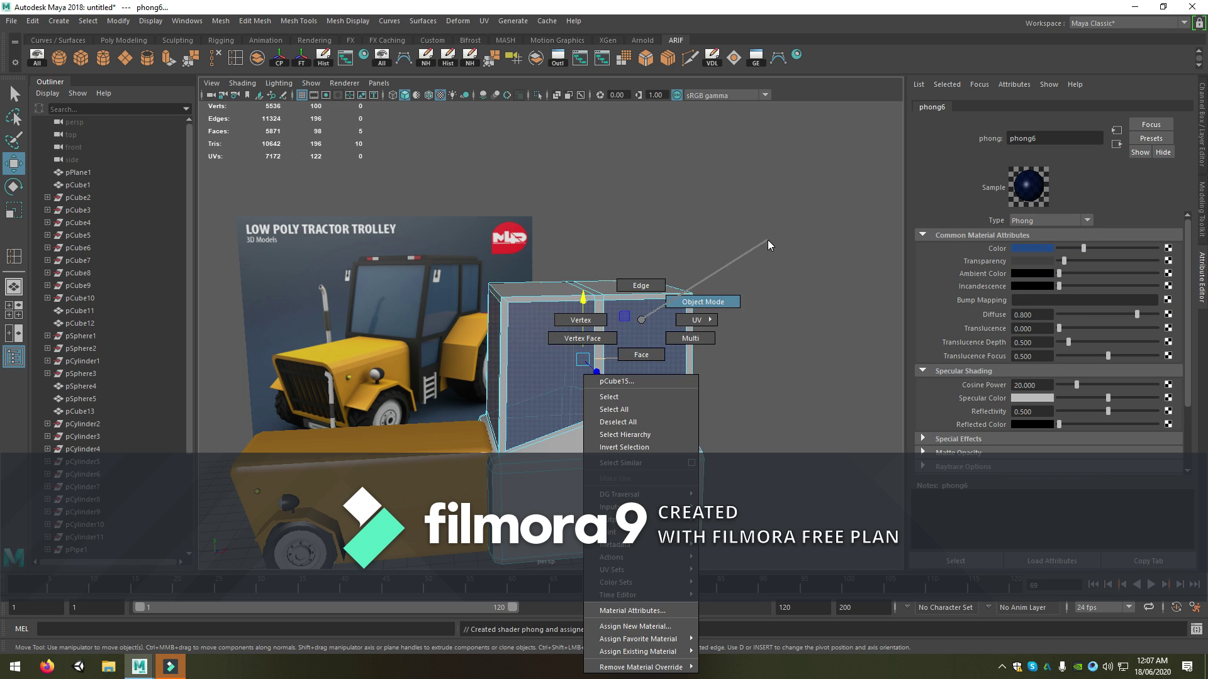
{"action": "left_click", "coordinate": [719, 313]}
{"action": "scroll", "coordinate": [661, 350], "scroll_direction": "down", "scroll_amount": 2}
{"action": "left_click", "coordinate": [661, 349]}
{"action": "scroll", "coordinate": [641, 352], "scroll_direction": "up", "scroll_amount": 2}
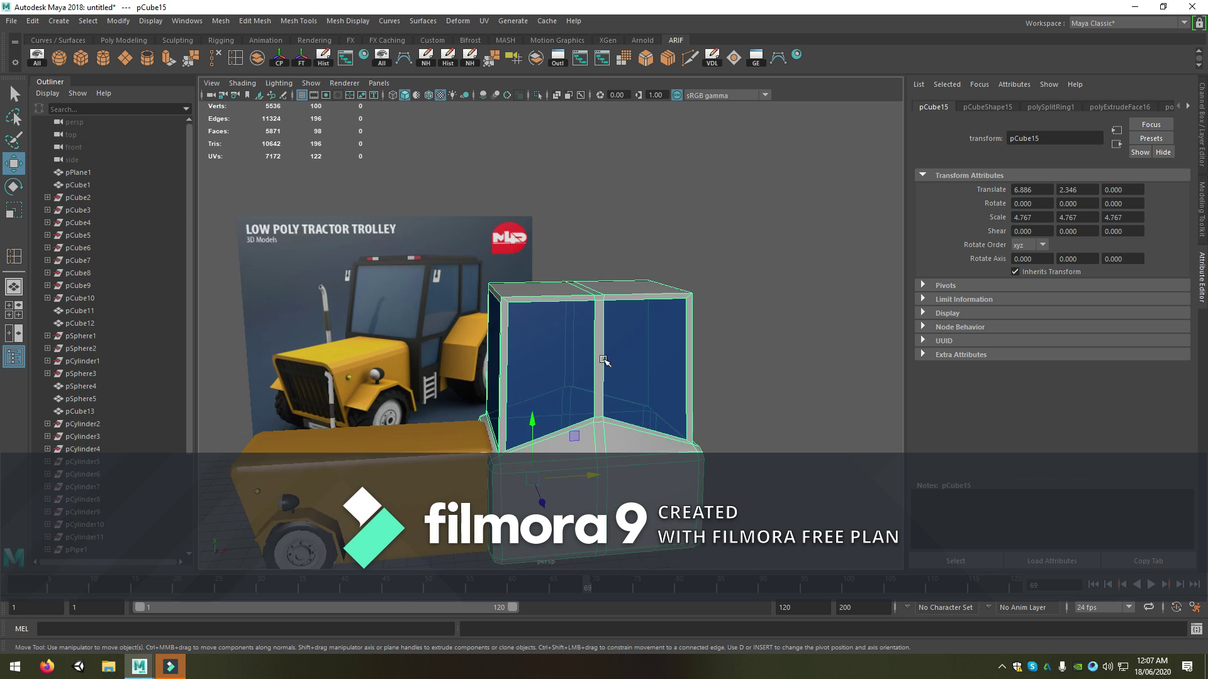
{"action": "scroll", "coordinate": [692, 365], "scroll_direction": "up", "scroll_amount": 2}
{"action": "mouse_move", "coordinate": [688, 357]}
{"action": "right_mouse_down"}
{"action": "mouse_move", "coordinate": [689, 327]}
{"action": "mouse_move", "coordinate": [679, 610]}
{"action": "right_mouse_up"}
{"action": "left_click", "coordinate": [659, 361]}
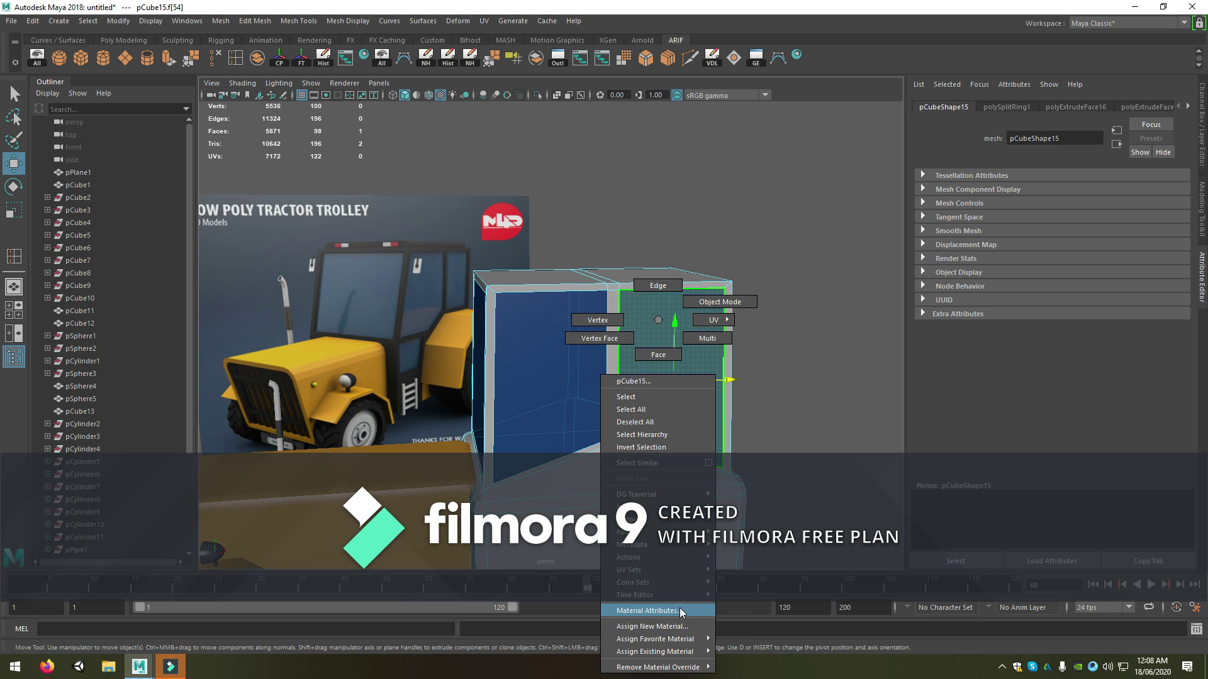
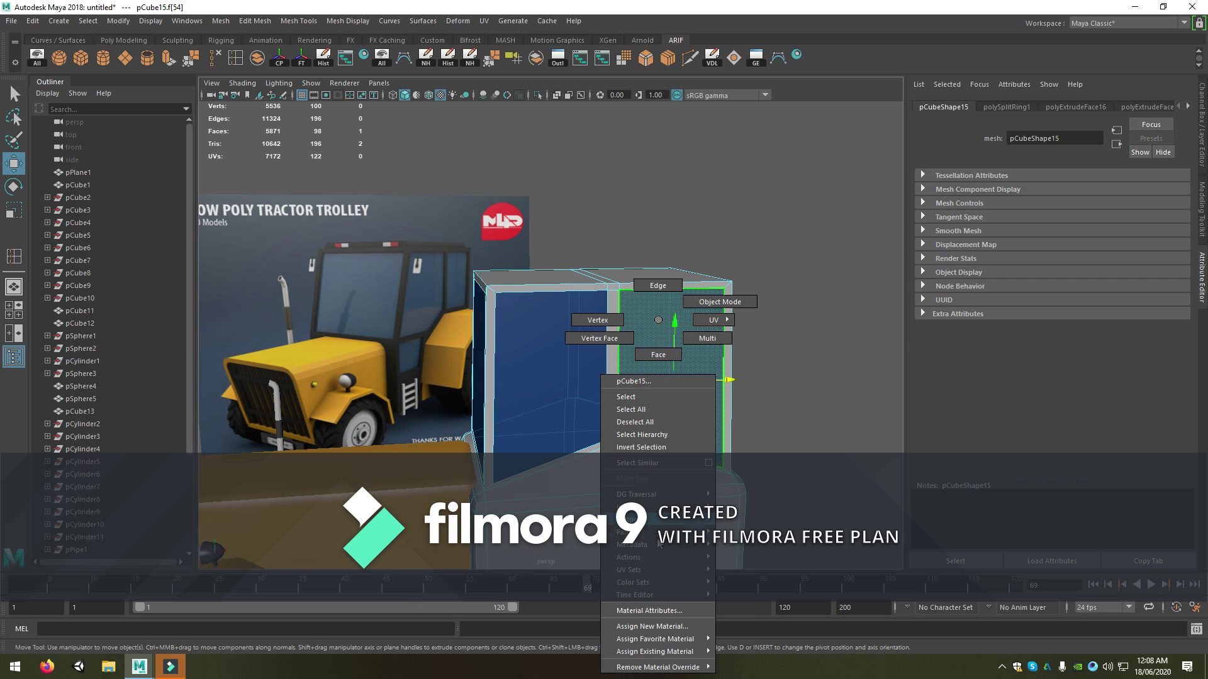
Give the front window faces a new Phong material sampled to the reference's greyish-blue glass
{"action": "left_click", "coordinate": [678, 610]}
{"action": "left_click", "coordinate": [1034, 246]}
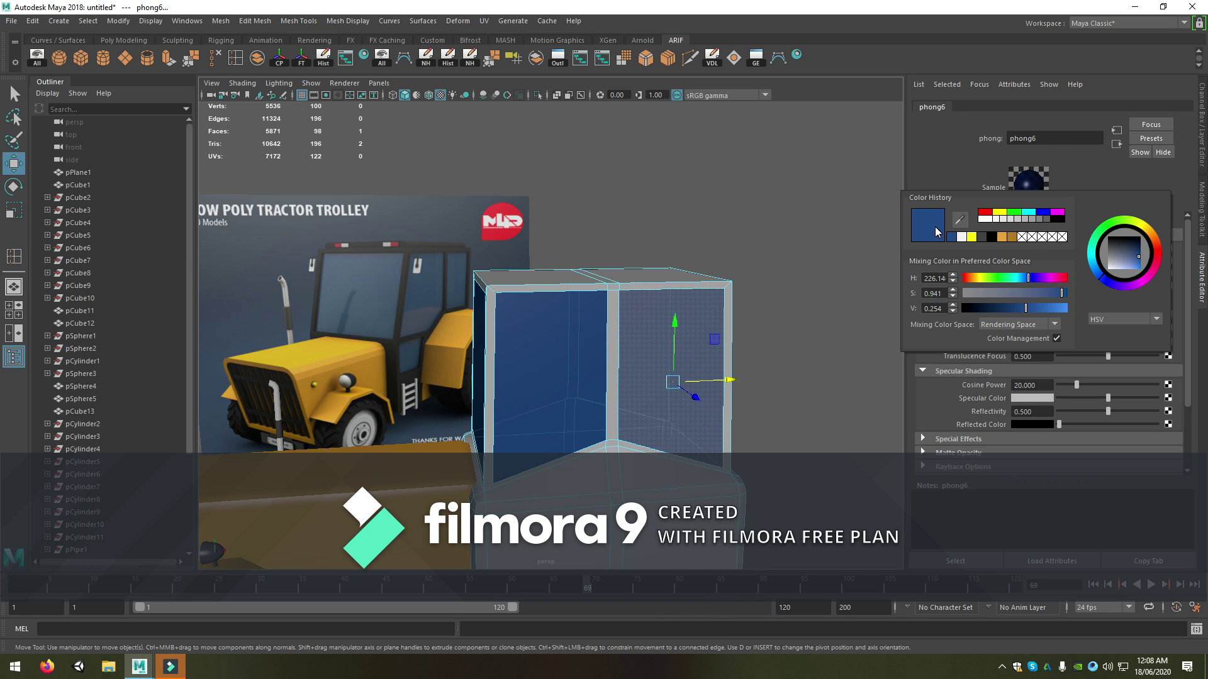
{"action": "left_click", "coordinate": [960, 220]}
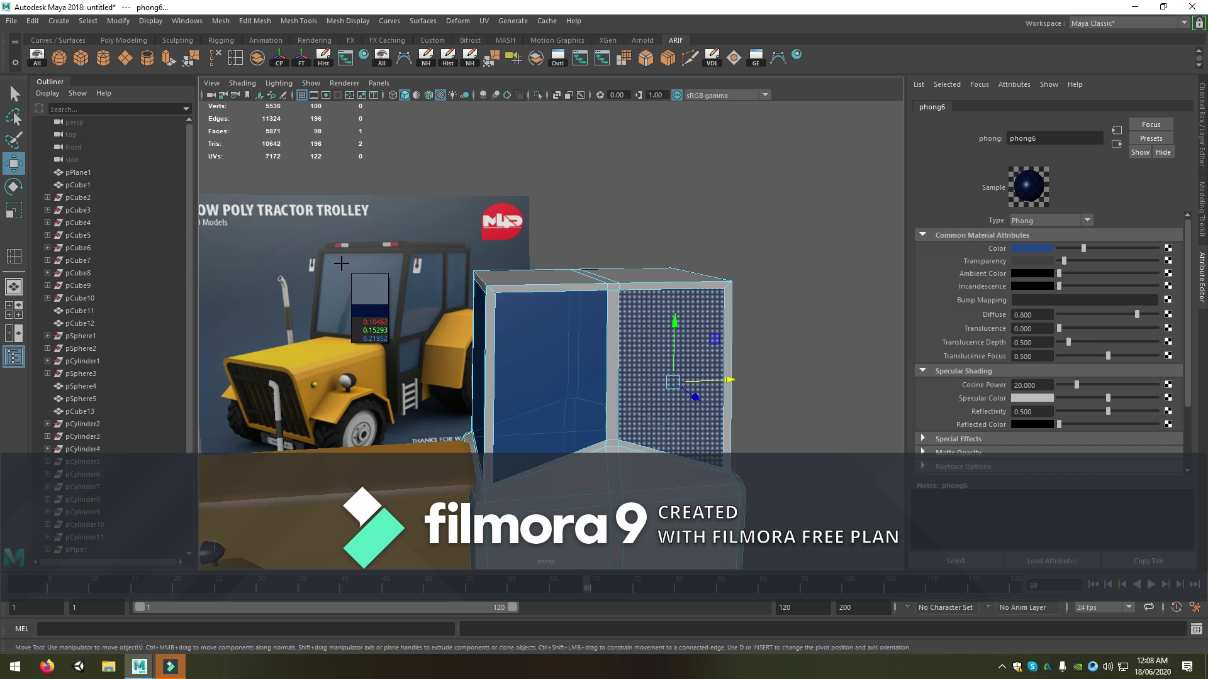
{"action": "left_click", "coordinate": [371, 309]}
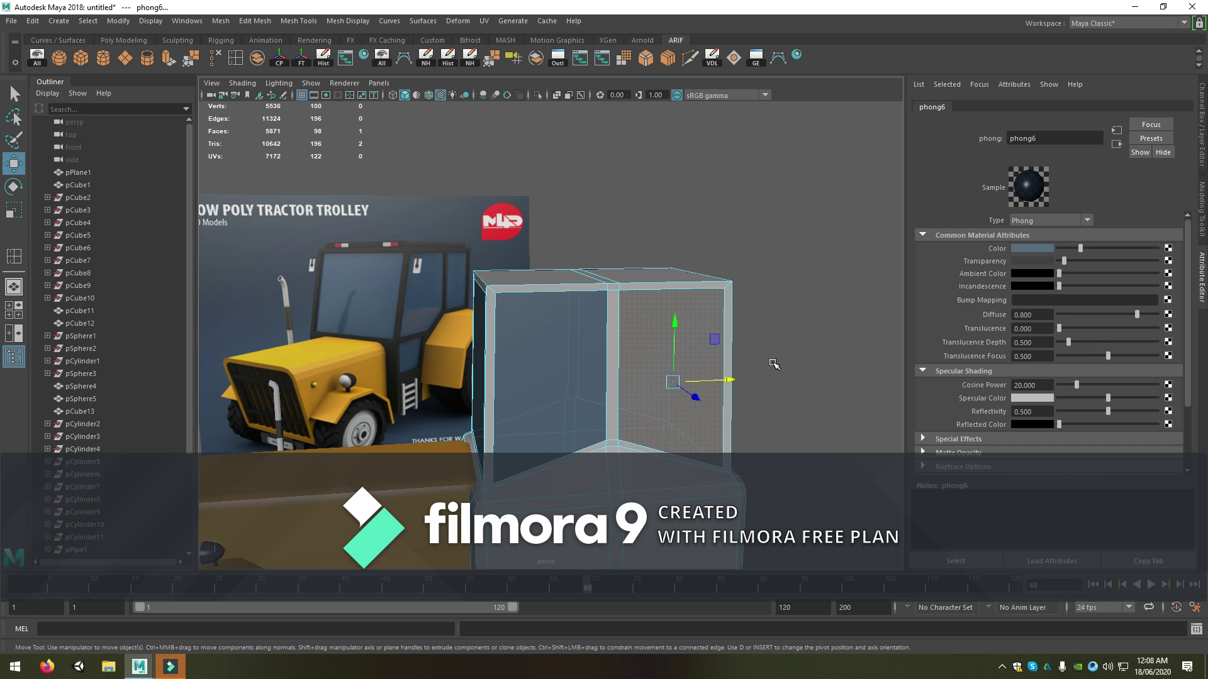
{"action": "mouse_move", "coordinate": [758, 358]}
{"action": "left_mouse_down", "text": "alt"}
{"action": "mouse_move", "coordinate": [806, 323]}
{"action": "mouse_move", "coordinate": [604, 403]}
{"action": "left_mouse_up", "text": "alt"}
Assign the existing phong6 glass material to the side and slanted window faces
{"action": "left_click", "coordinate": [583, 417]}
{"action": "left_click", "coordinate": [645, 406], "text": "shift"}
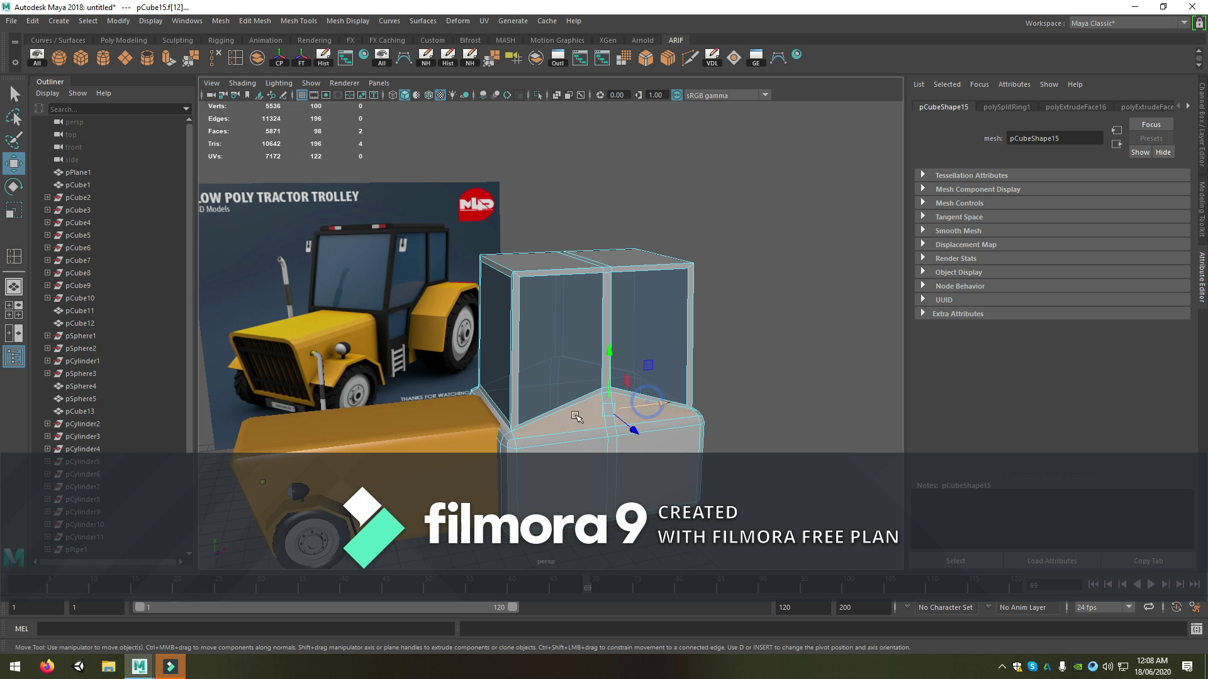
{"action": "key", "text": "f"}
{"action": "scroll", "coordinate": [565, 442], "scroll_direction": "down", "scroll_amount": 5}
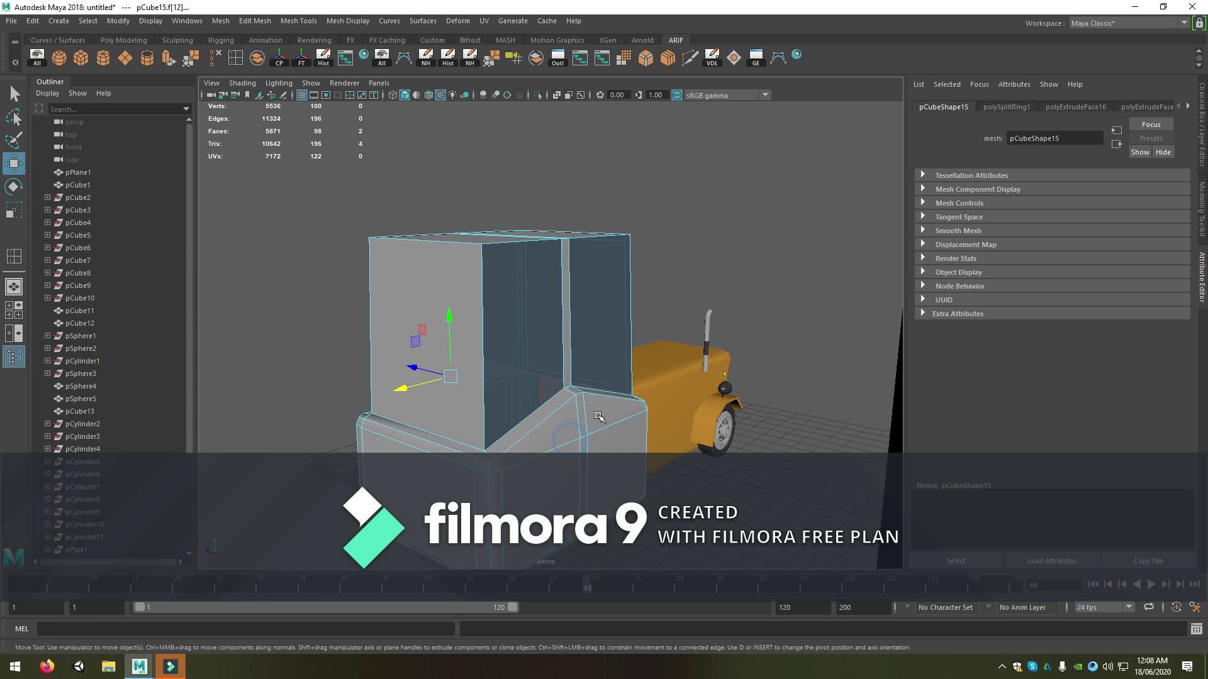
{"action": "left_click", "coordinate": [566, 434], "text": "shift"}
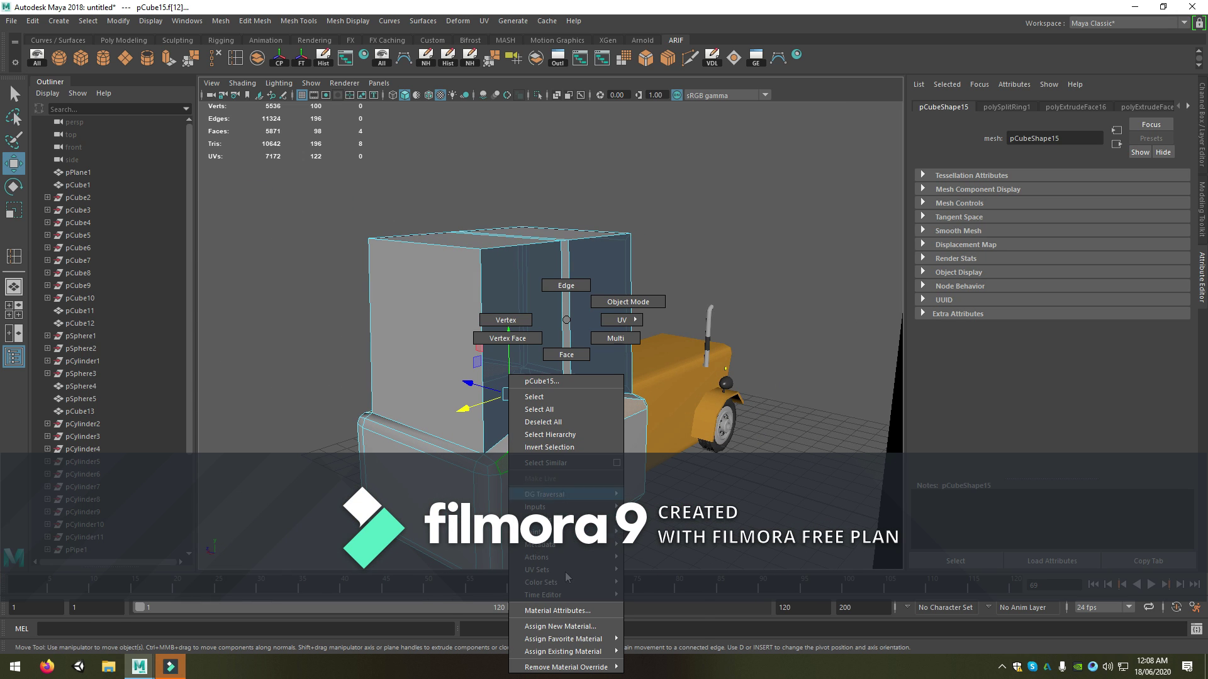
{"action": "right_click_drag", "start_coordinate": [565, 439], "coordinate": [655, 654], "text": "shift"}
{"action": "mouse_move", "coordinate": [533, 434]}
{"action": "left_mouse_down", "text": "alt"}
{"action": "mouse_move", "coordinate": [626, 497]}
{"action": "mouse_move", "coordinate": [792, 407]}
{"action": "mouse_move", "coordinate": [571, 427]}
{"action": "left_mouse_up", "text": "alt"}
{"action": "left_click", "coordinate": [793, 407]}
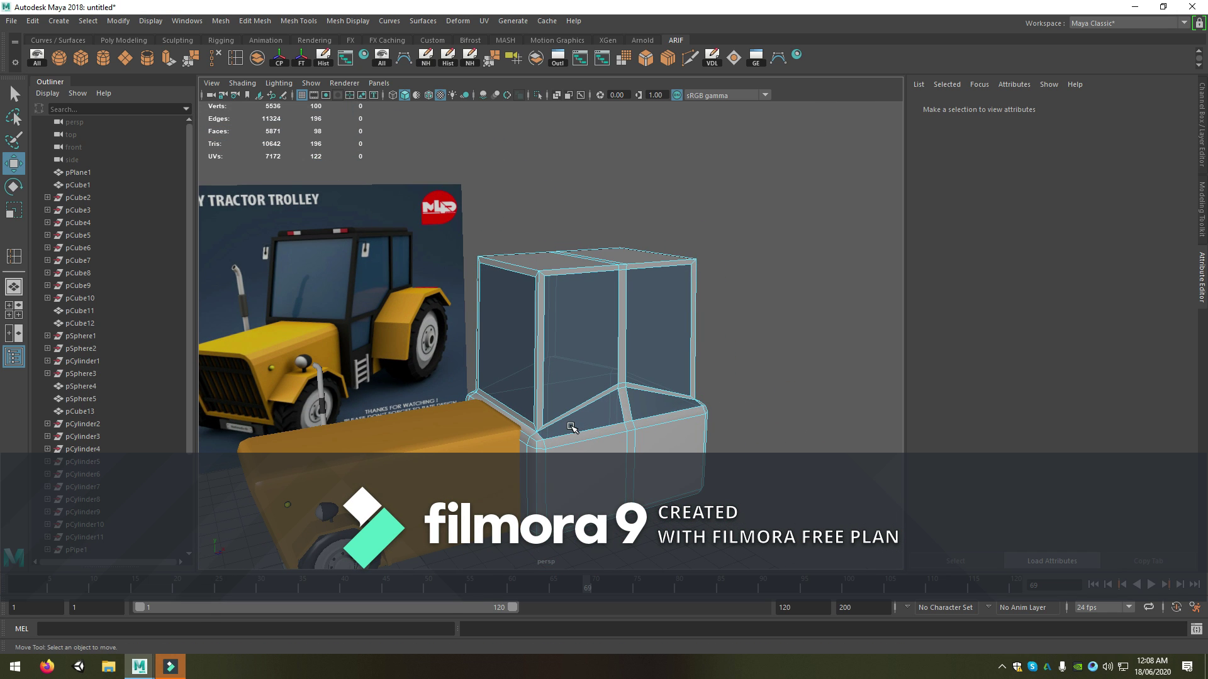
{"action": "mouse_move", "coordinate": [571, 427]}
{"action": "right_mouse_down", "text": "alt"}
{"action": "mouse_move", "coordinate": [543, 429]}
{"action": "mouse_move", "coordinate": [566, 350]}
{"action": "right_mouse_up", "text": "alt"}
In face mode, deselect the window faces and select only the cab's right side face
{"action": "right_click", "coordinate": [565, 308]}
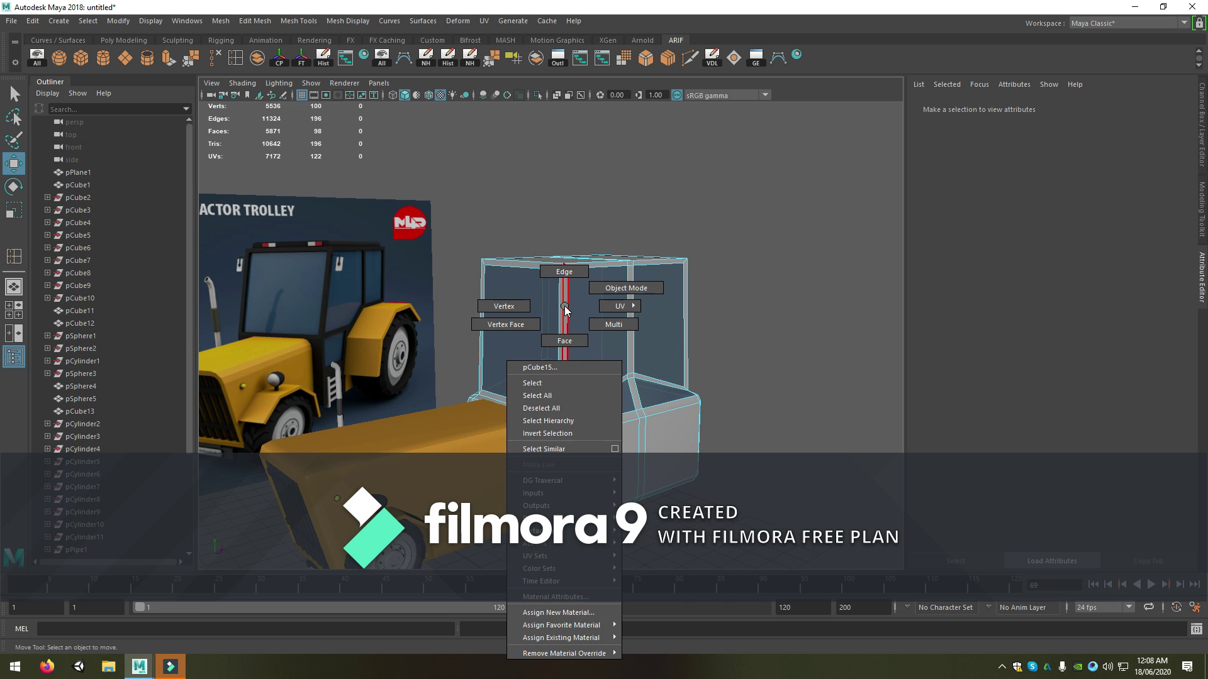
{"action": "left_click", "coordinate": [564, 316]}
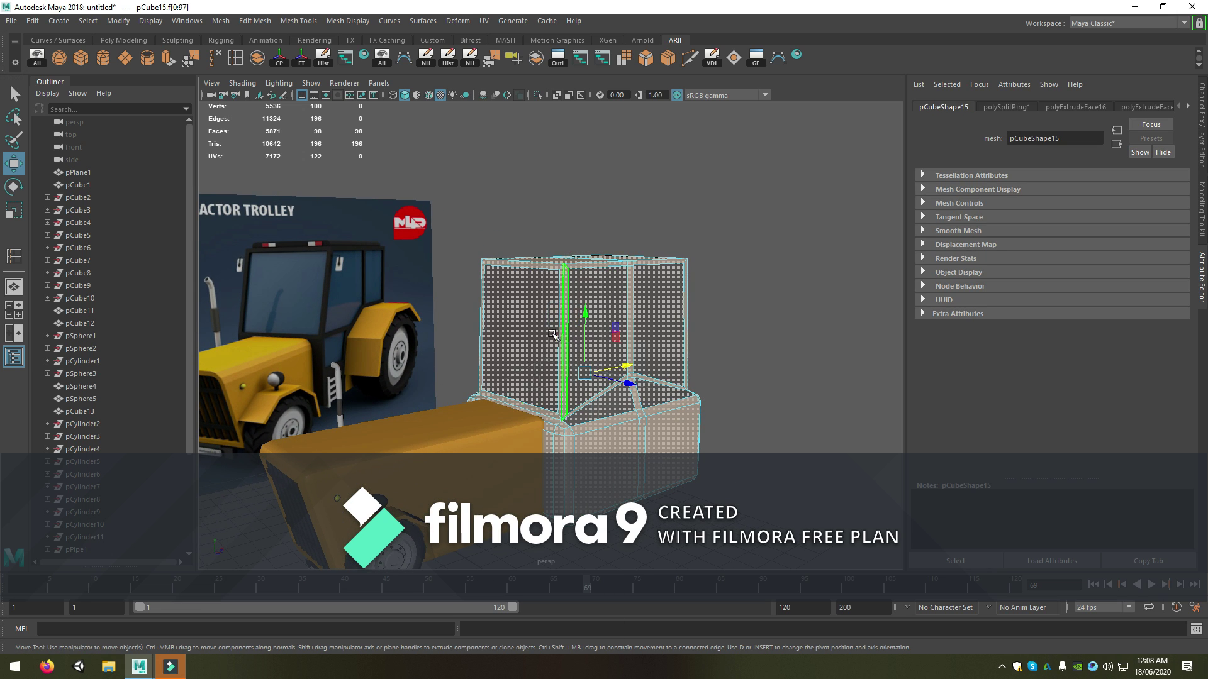
{"action": "left_click", "coordinate": [535, 327], "text": "ctrl"}
{"action": "left_click", "coordinate": [601, 305], "text": "ctrl"}
{"action": "left_click", "coordinate": [654, 302], "text": "ctrl"}
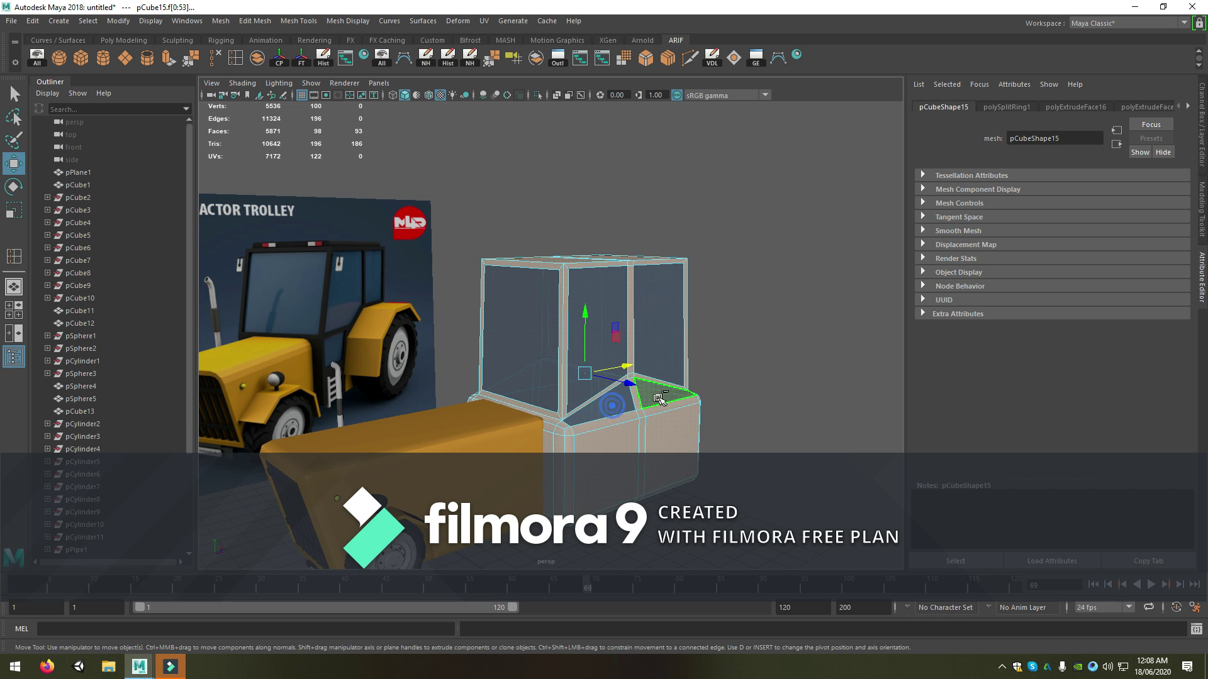
{"action": "left_click_drag", "start_coordinate": [739, 375], "coordinate": [473, 381], "text": "alt"}
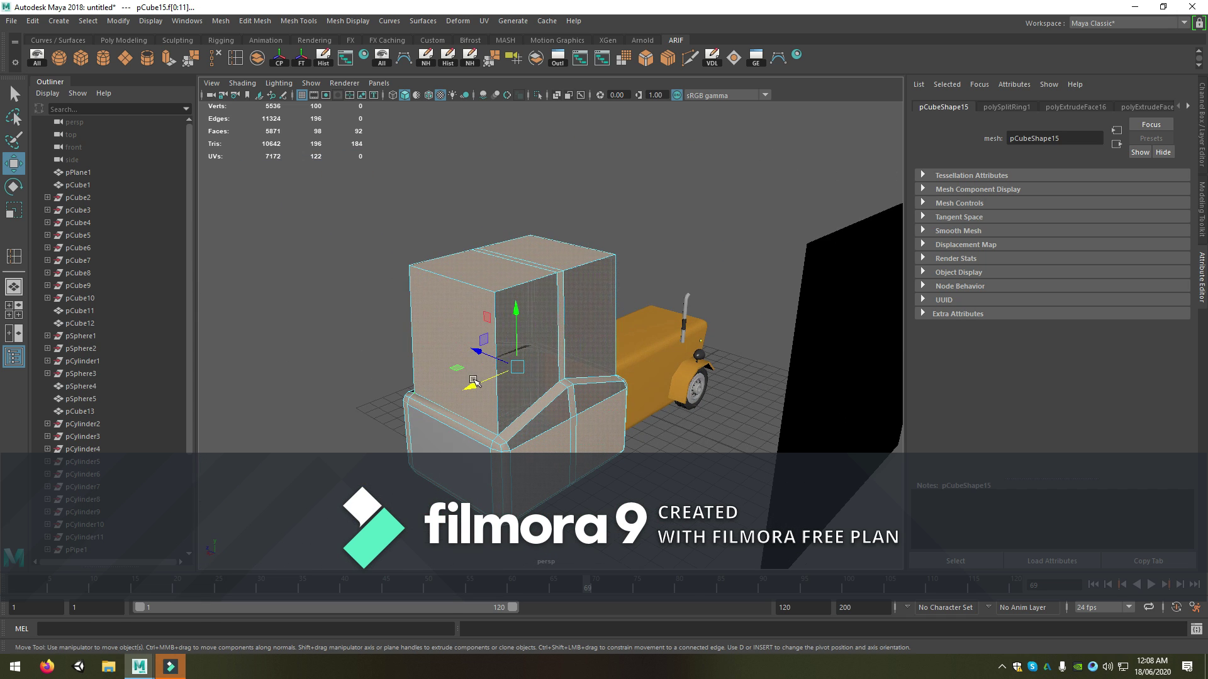
{"action": "left_click", "coordinate": [545, 358], "text": "ctrl"}
{"action": "left_click", "coordinate": [588, 334], "text": "ctrl"}
{"action": "left_click", "coordinate": [564, 407], "text": "ctrl"}
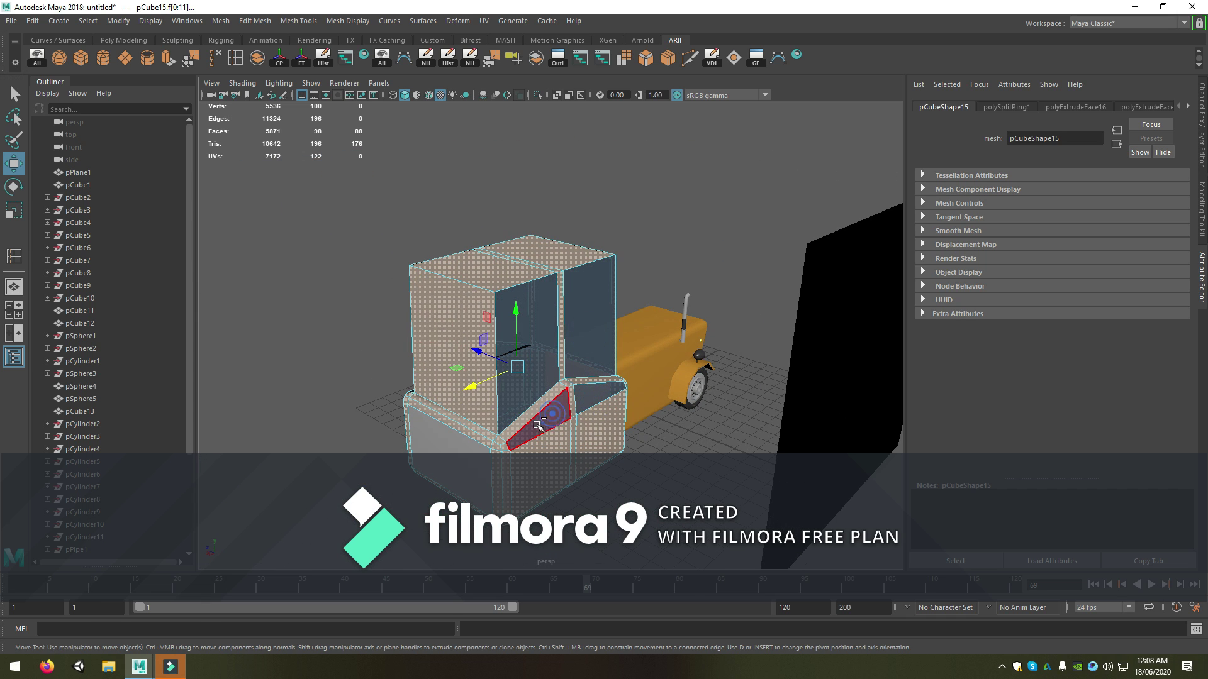
{"action": "mouse_move", "coordinate": [564, 408]}
{"action": "left_mouse_down", "text": "alt"}
{"action": "mouse_move", "coordinate": [638, 412]}
{"action": "mouse_move", "coordinate": [589, 398]}
{"action": "left_mouse_up", "text": "alt"}
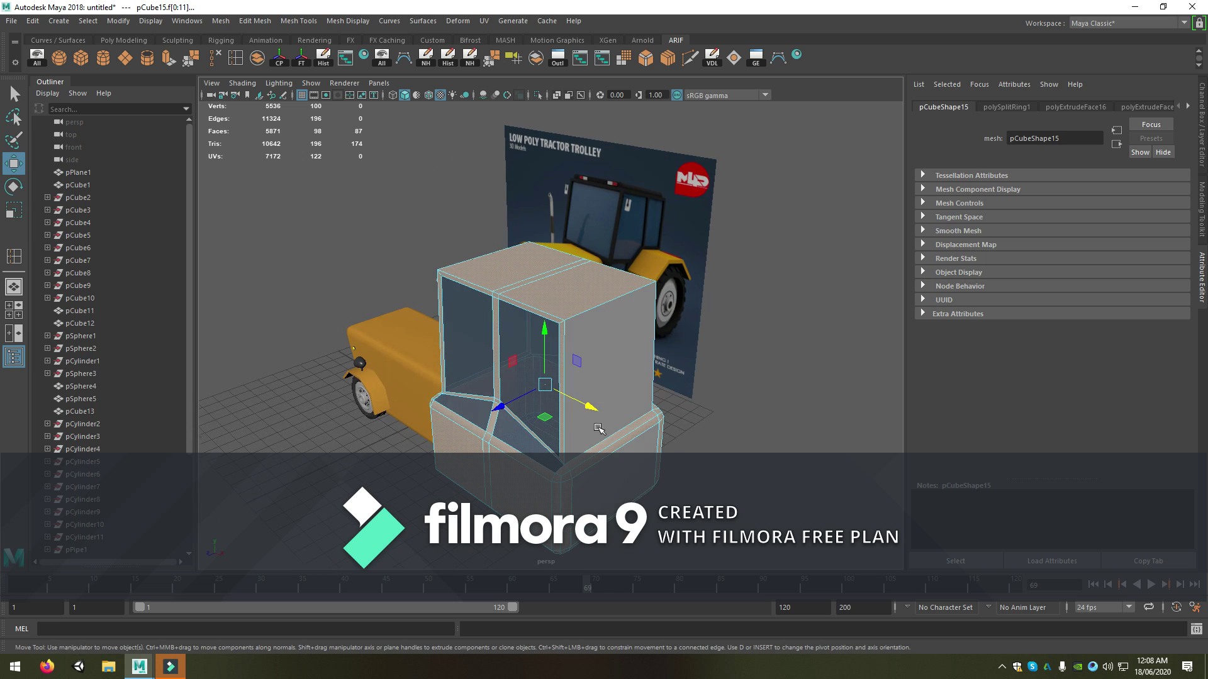
{"action": "left_click", "coordinate": [640, 365]}
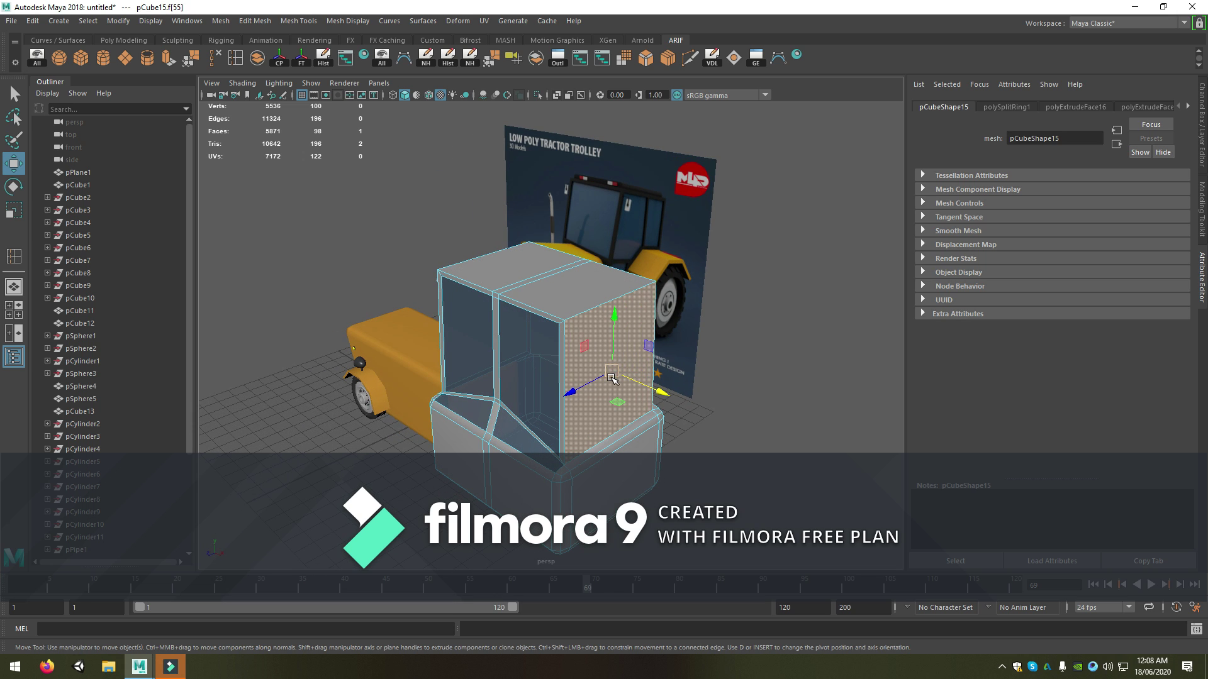
Extrude the cab's right side face in world space and scale it inward to 0.9
{"action": "key", "text": "ctrl+e"}
{"action": "left_click", "coordinate": [690, 294]}
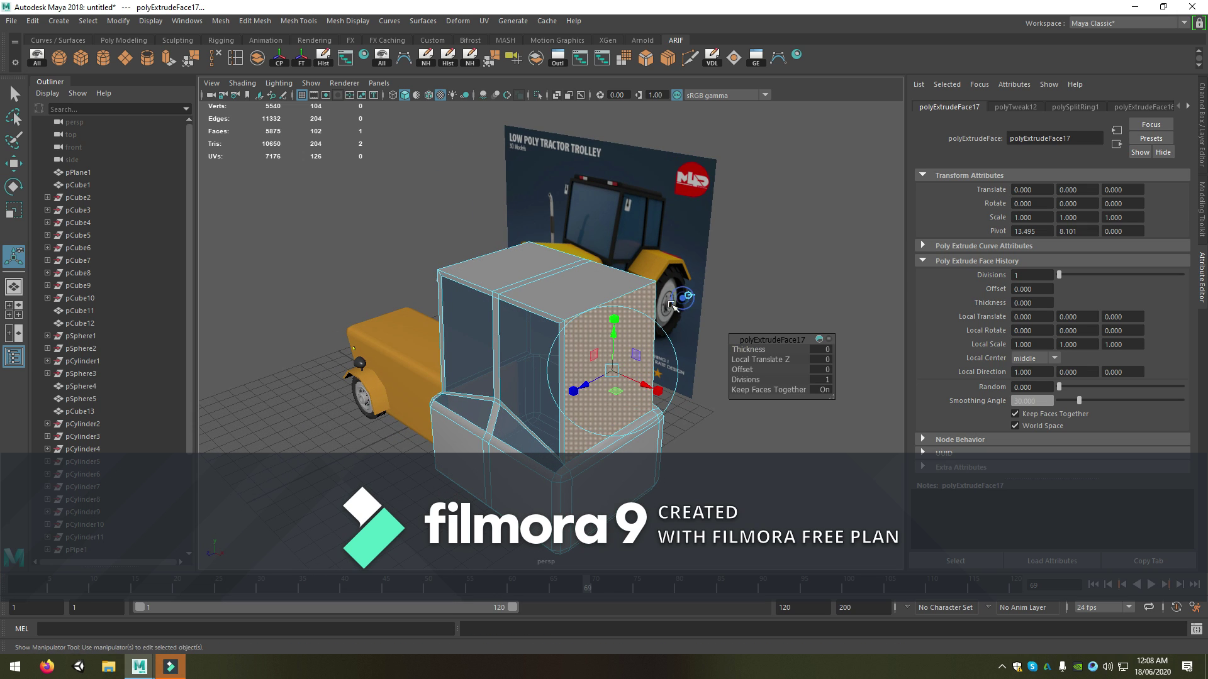
{"action": "left_click_drag", "start_coordinate": [618, 371], "coordinate": [533, 181]}
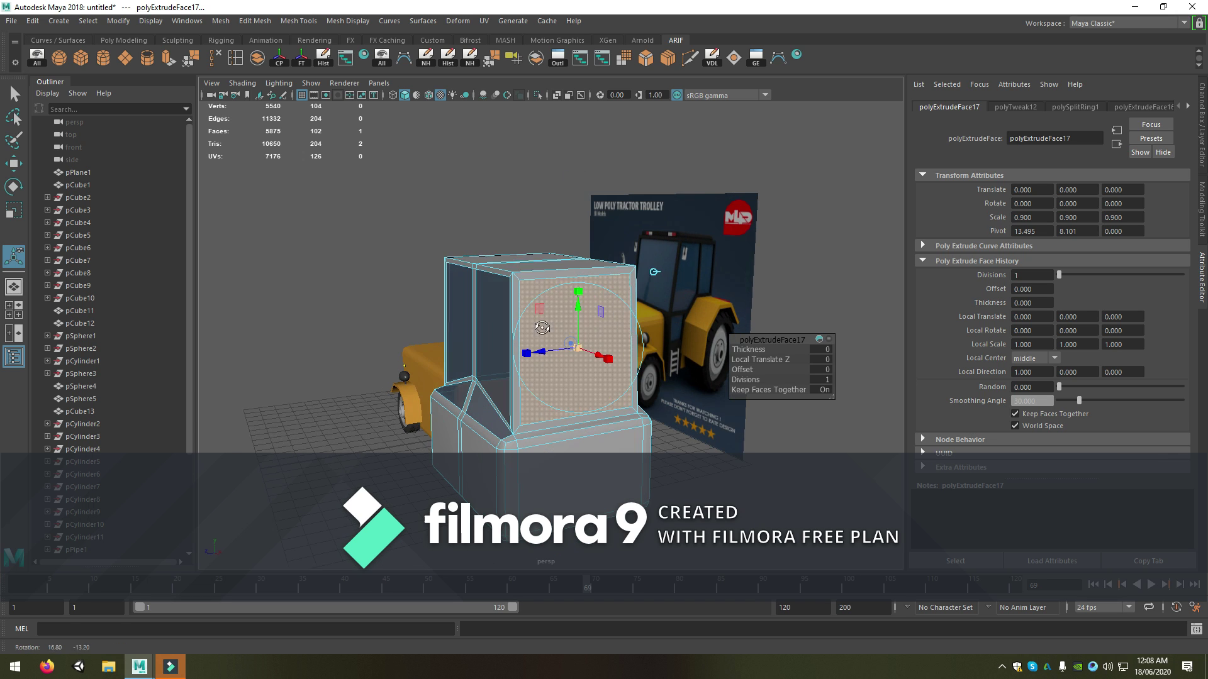
{"action": "left_click", "coordinate": [537, 191]}
{"action": "left_click", "coordinate": [568, 327]}
{"action": "mouse_move", "coordinate": [570, 321]}
{"action": "right_mouse_down"}
{"action": "mouse_move", "coordinate": [639, 659]}
{"action": "mouse_move", "coordinate": [654, 651]}
{"action": "right_mouse_up"}
{"action": "left_click_drag", "start_coordinate": [556, 438], "coordinate": [560, 377], "text": "alt"}
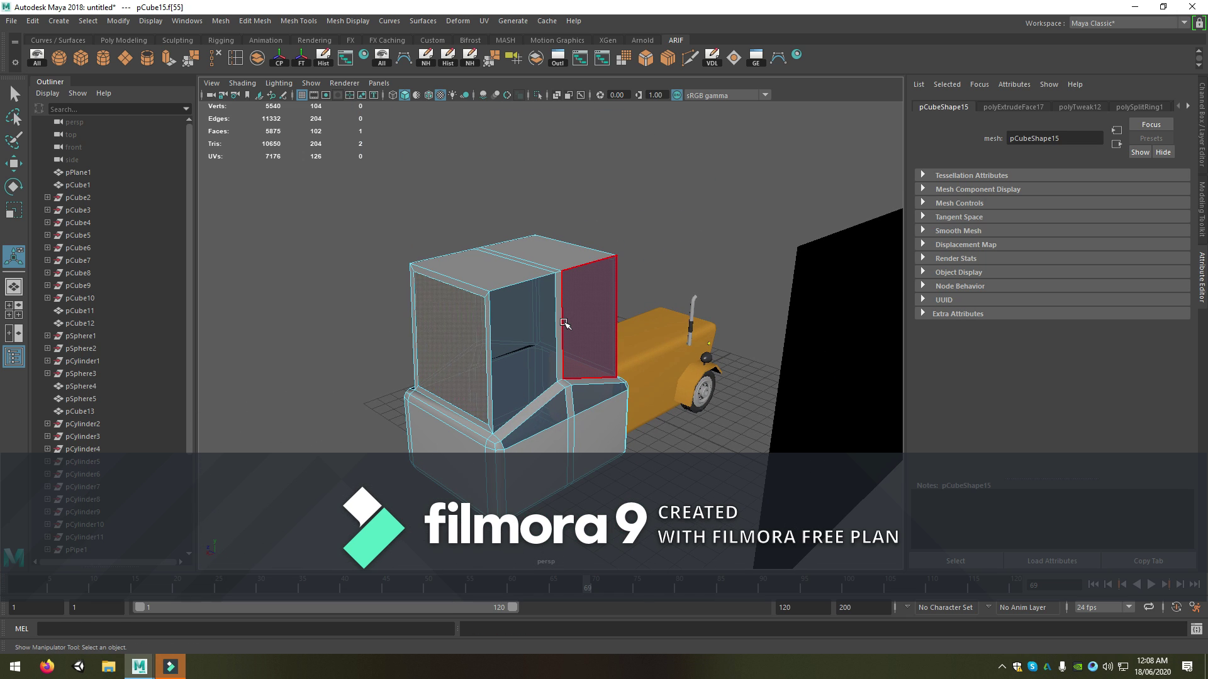
Select all cab faces except the front, side and lower triangular window faces
{"action": "double_click", "coordinate": [564, 324]}
{"action": "left_click", "coordinate": [528, 345], "text": "ctrl"}
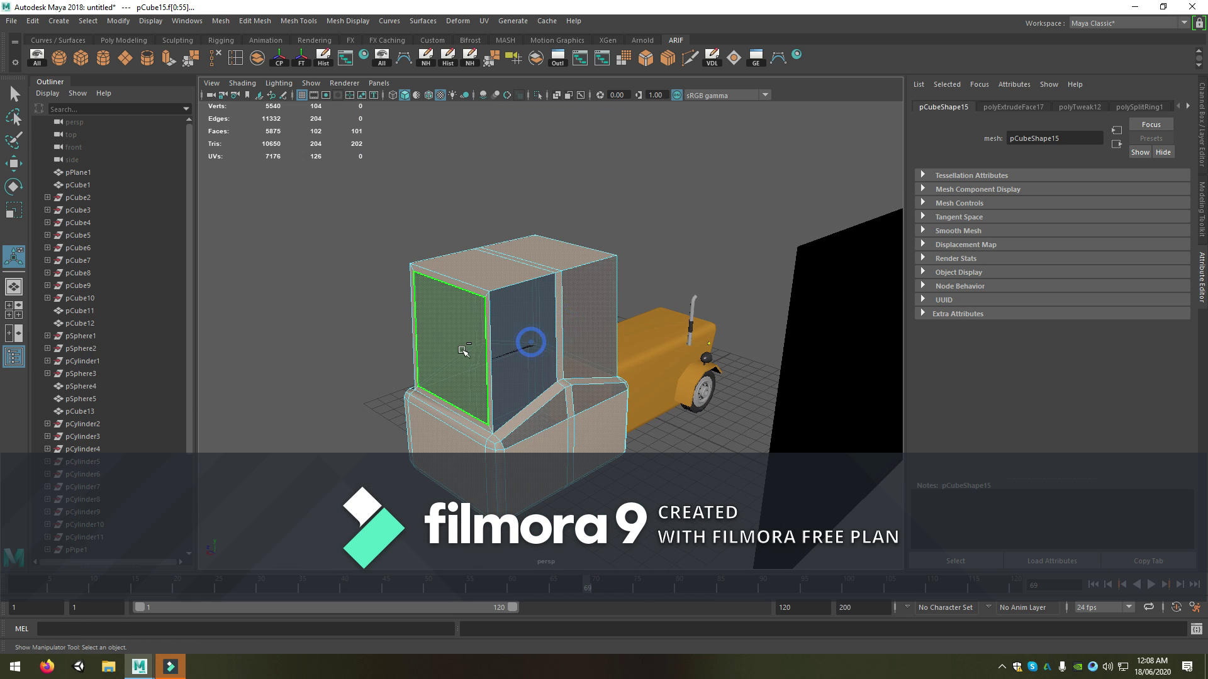
{"action": "left_click", "coordinate": [459, 345], "text": "ctrl"}
{"action": "left_click", "coordinate": [543, 428], "text": "ctrl"}
{"action": "left_click", "coordinate": [579, 407], "text": "ctrl"}
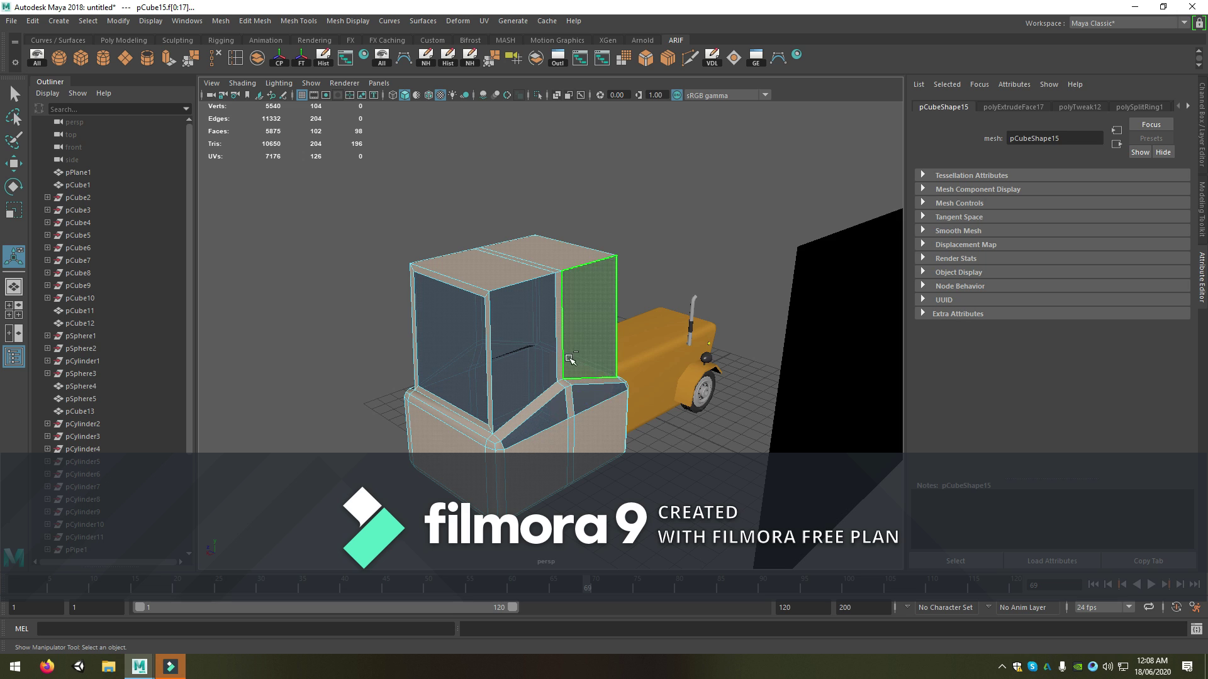
{"action": "left_click", "coordinate": [598, 327], "text": "ctrl"}
{"action": "left_click_drag", "start_coordinate": [598, 327], "coordinate": [548, 365], "text": "alt"}
{"action": "left_click", "coordinate": [622, 365], "text": "ctrl"}
{"action": "left_click", "coordinate": [546, 367], "text": "ctrl"}
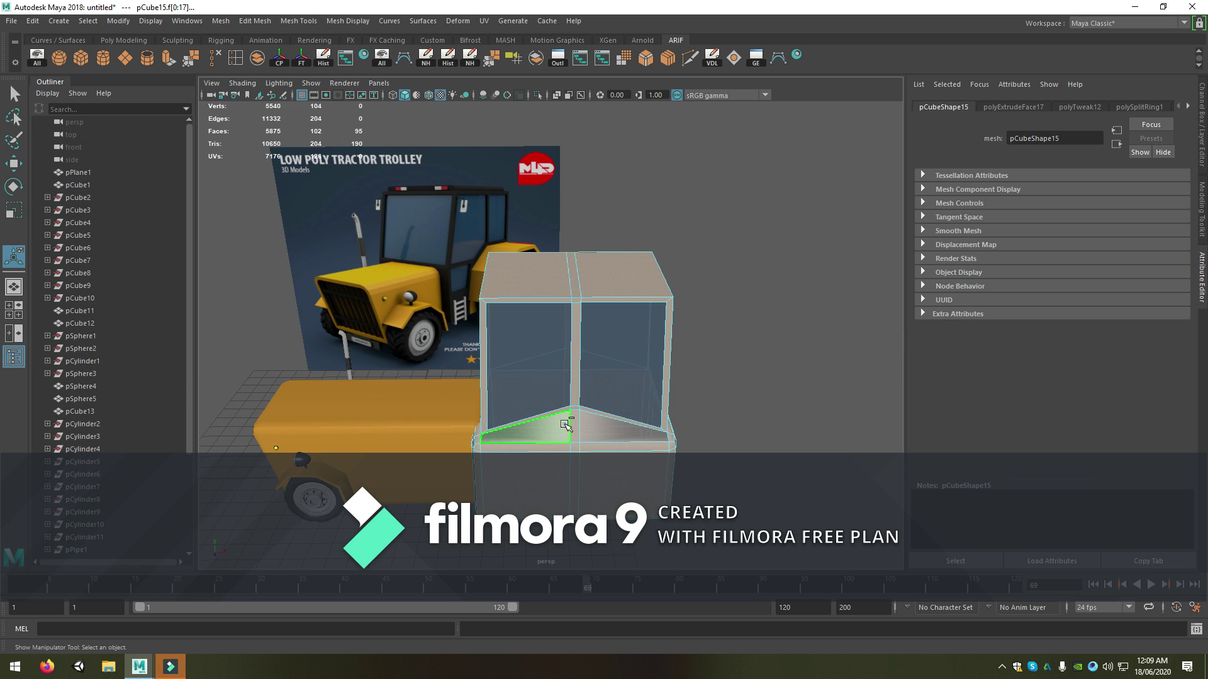
{"action": "left_click", "coordinate": [522, 433], "text": "ctrl"}
{"action": "left_click", "coordinate": [619, 428], "text": "ctrl"}
{"action": "left_click_drag", "start_coordinate": [619, 428], "coordinate": [572, 360], "text": "alt"}
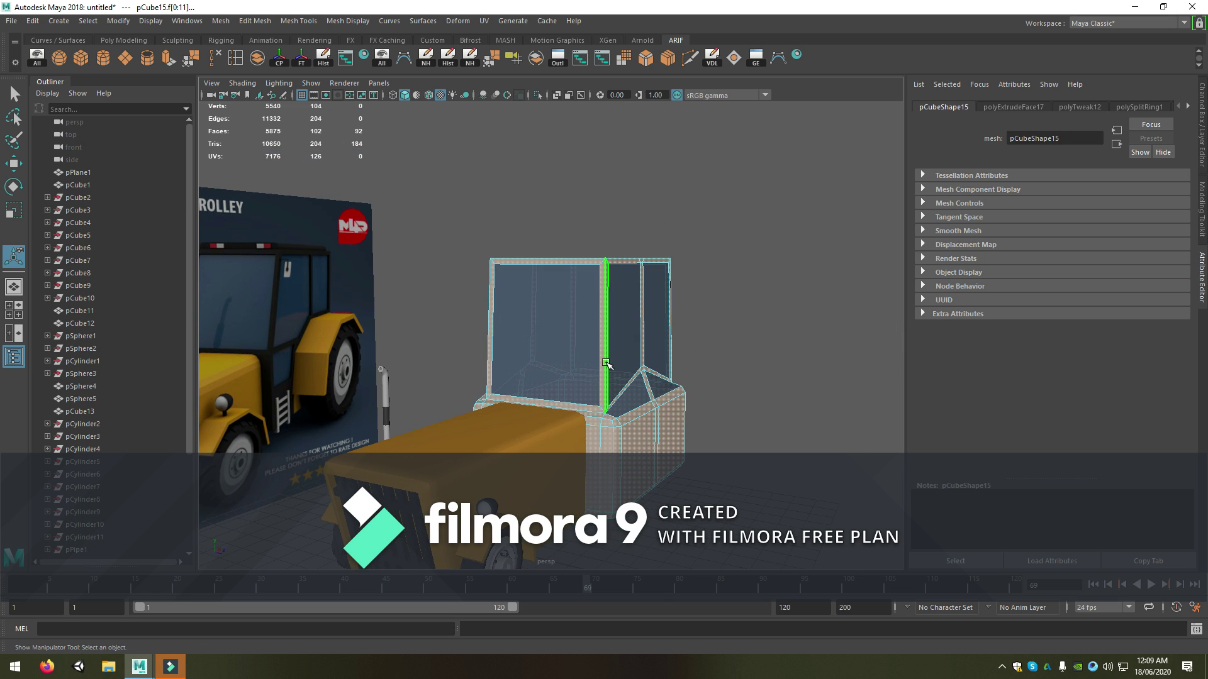
Apply the existing phong3 material to the selected cab body faces and return to Object Mode
{"action": "right_click_drag", "start_coordinate": [606, 320], "coordinate": [703, 623]}
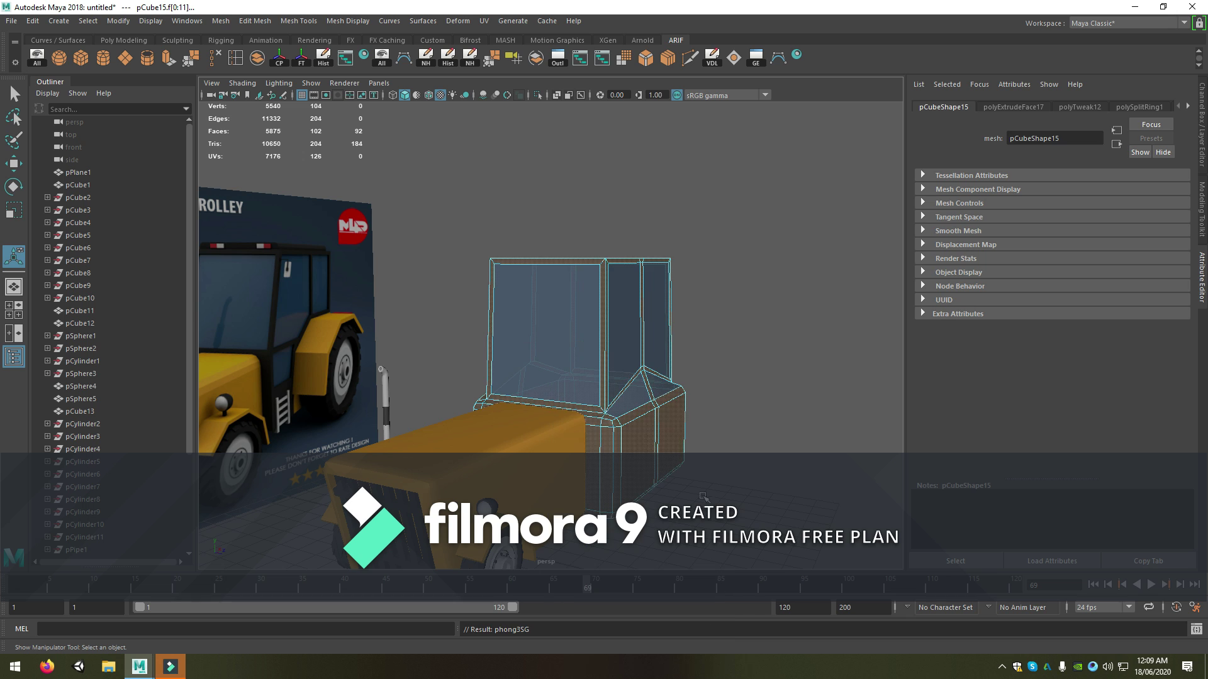
{"action": "right_click_drag", "start_coordinate": [642, 322], "coordinate": [720, 308]}
{"action": "left_click", "coordinate": [720, 308]}
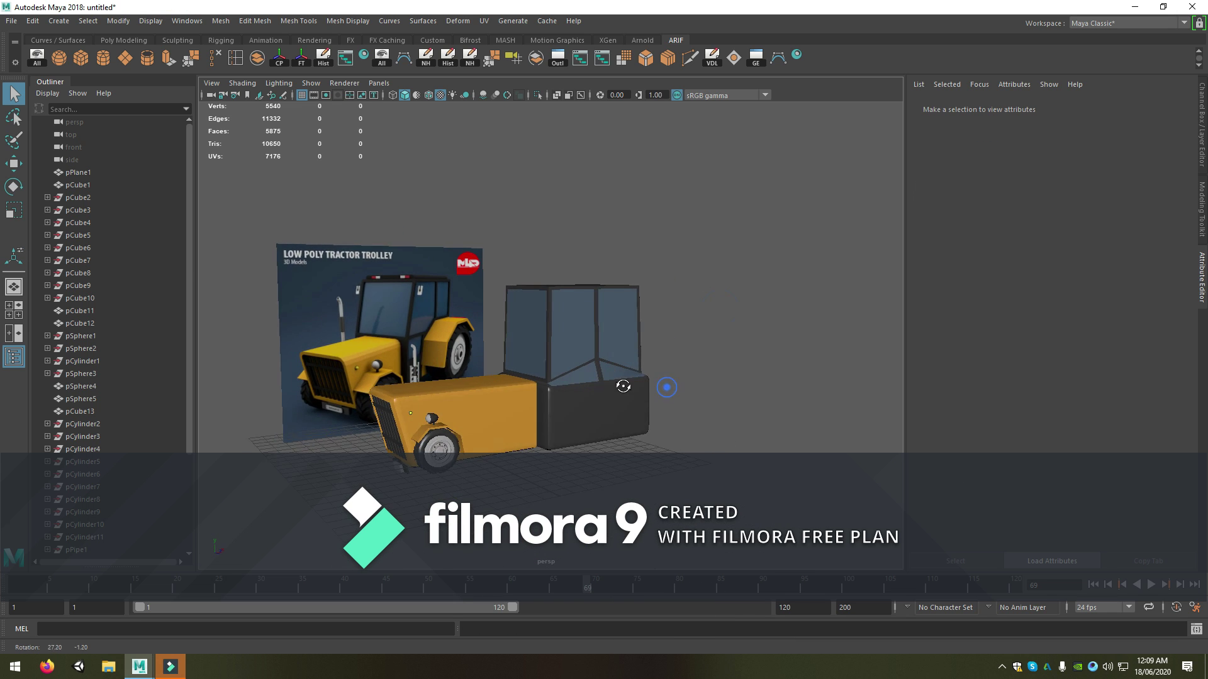
{"action": "left_click_drag", "start_coordinate": [703, 385], "coordinate": [625, 412], "text": "alt"}
{"action": "left_click", "coordinate": [624, 410]}
Select the cab's two top faces, extrude them and raise the extrusion upward
{"action": "mouse_move", "coordinate": [536, 414]}
{"action": "right_mouse_down", "text": "alt"}
{"action": "mouse_move", "coordinate": [666, 410]}
{"action": "mouse_move", "coordinate": [604, 415]}
{"action": "right_mouse_up", "text": "alt"}
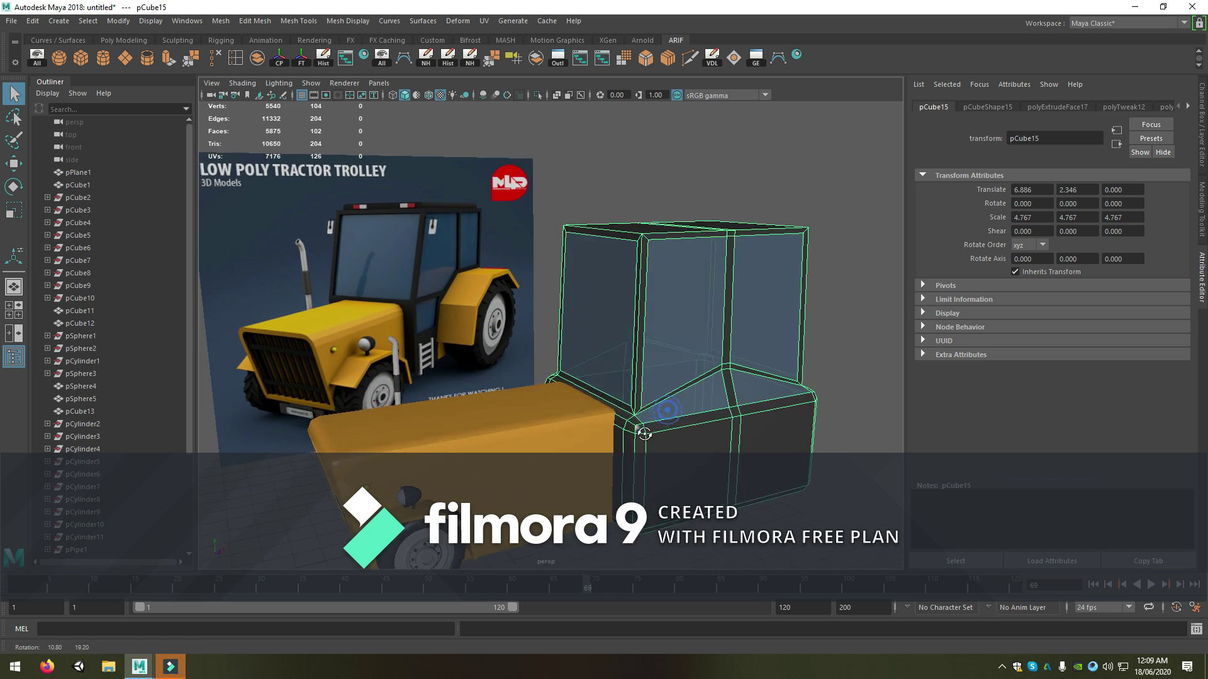
{"action": "left_click_drag", "start_coordinate": [604, 415], "coordinate": [575, 452], "text": "alt"}
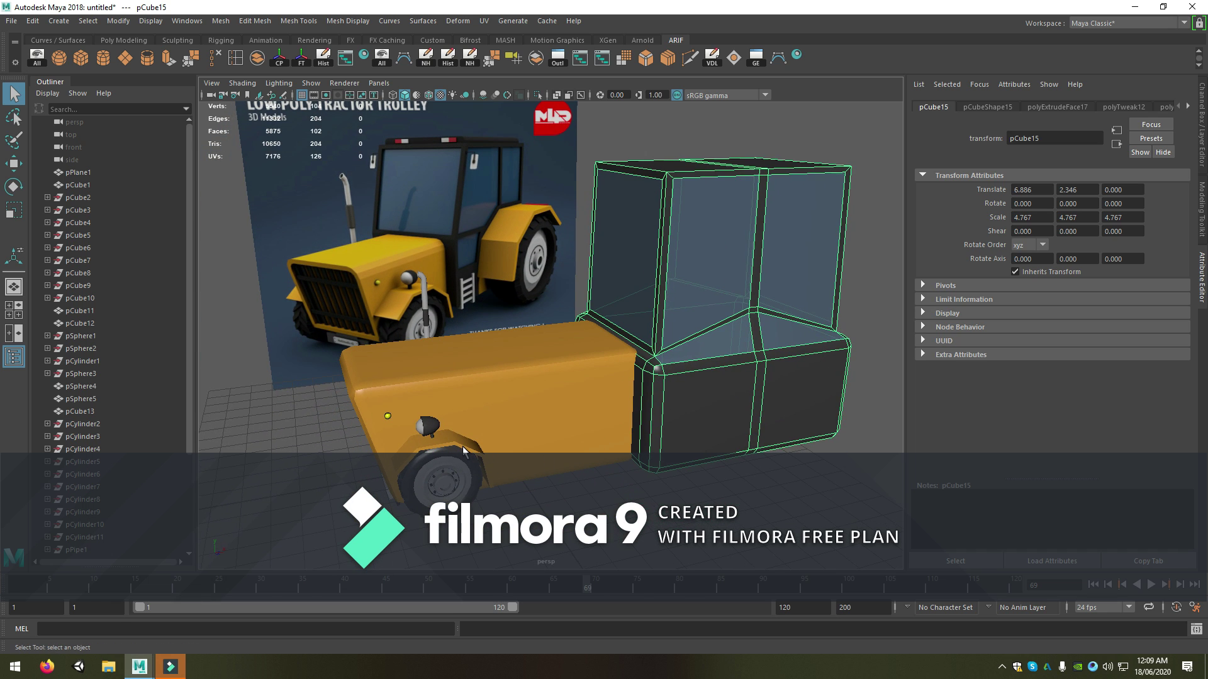
{"action": "mouse_move", "coordinate": [463, 446]}
{"action": "left_mouse_down", "text": "alt"}
{"action": "mouse_move", "coordinate": [522, 433]}
{"action": "mouse_move", "coordinate": [741, 236]}
{"action": "left_mouse_up", "text": "alt"}
{"action": "right_click_drag", "start_coordinate": [723, 220], "coordinate": [696, 244]}
{"action": "left_click", "coordinate": [695, 244]}
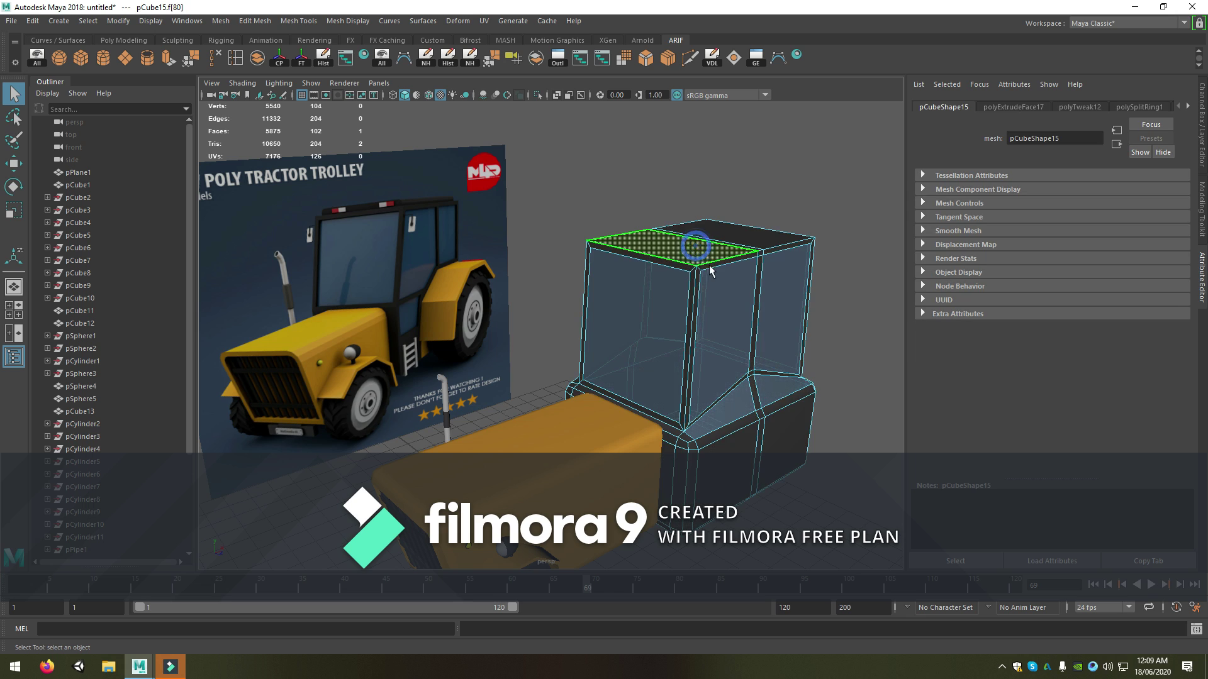
{"action": "left_click_drag", "start_coordinate": [696, 244], "coordinate": [692, 359], "text": "alt"}
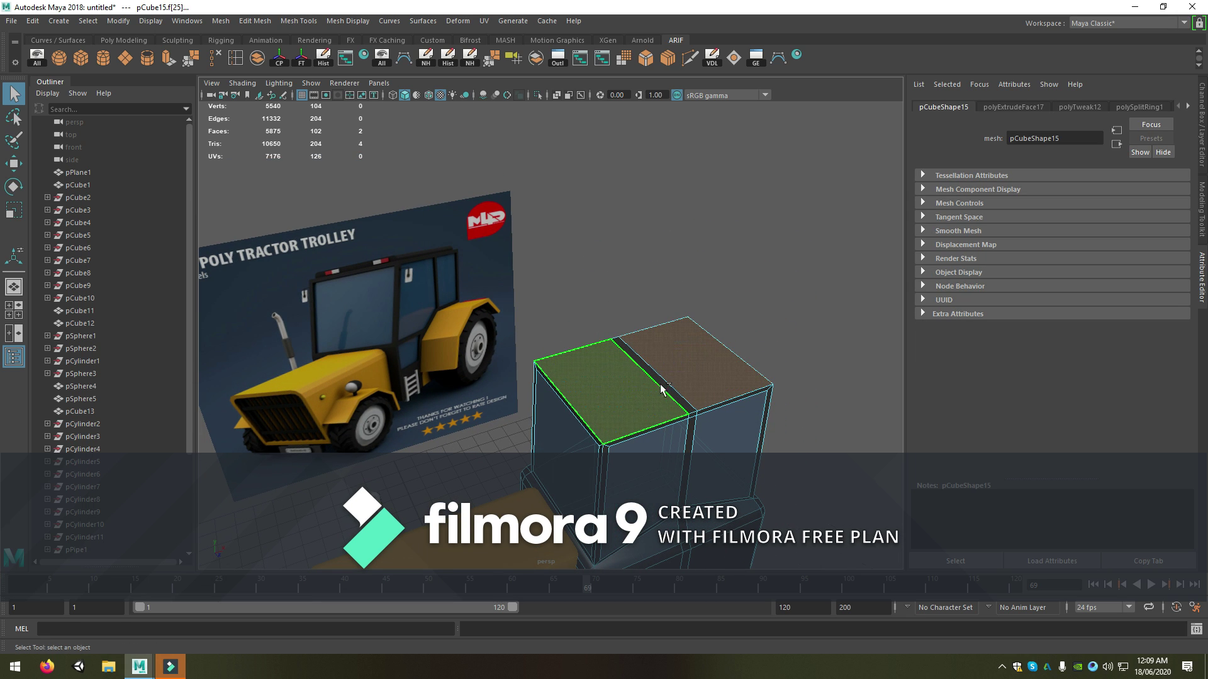
{"action": "left_click", "coordinate": [635, 387], "text": "shift"}
{"action": "key", "text": "ctrl+e"}
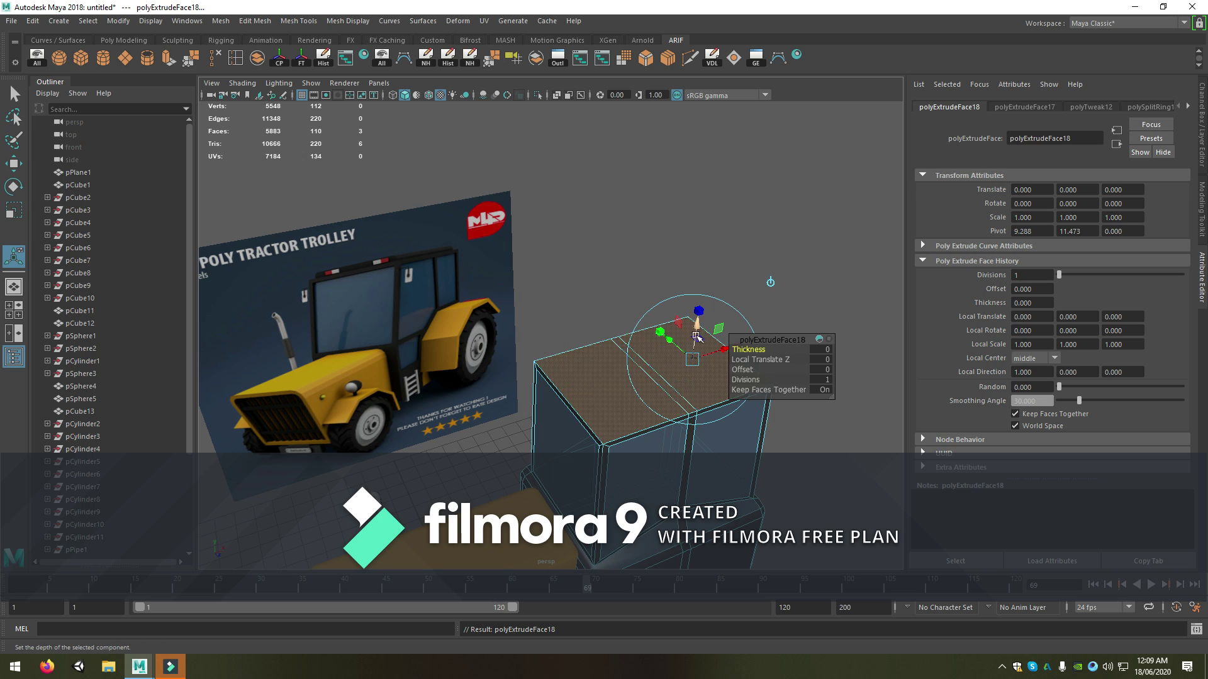
{"action": "left_click_drag", "start_coordinate": [697, 338], "coordinate": [709, 319]}
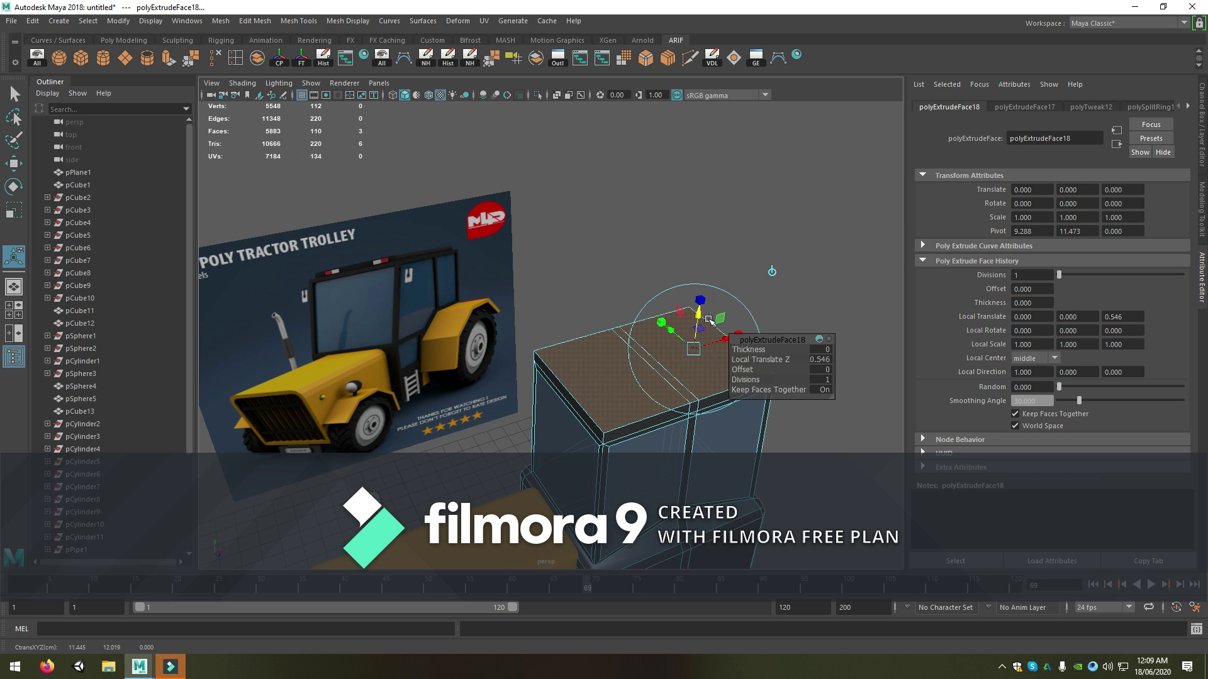
Nudge the roof faces into place and extrude them again into a raised roof cap
{"action": "key", "text": "r"}
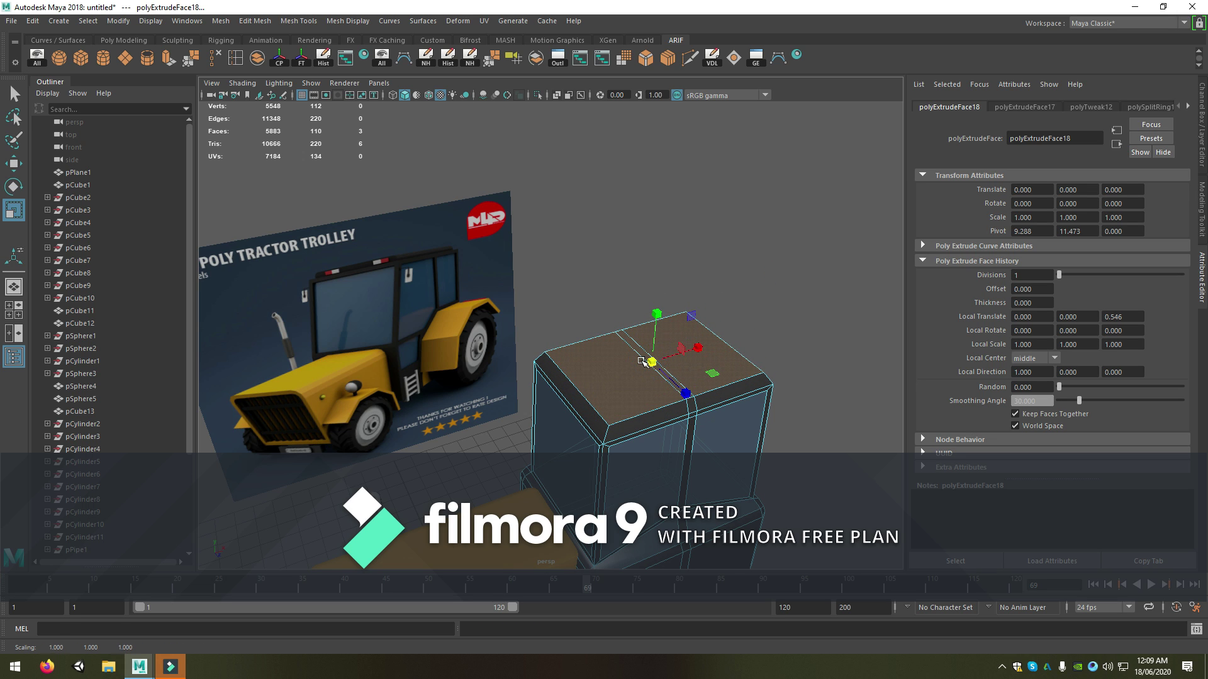
{"action": "left_click_drag", "start_coordinate": [652, 363], "coordinate": [630, 339], "text": "alt"}
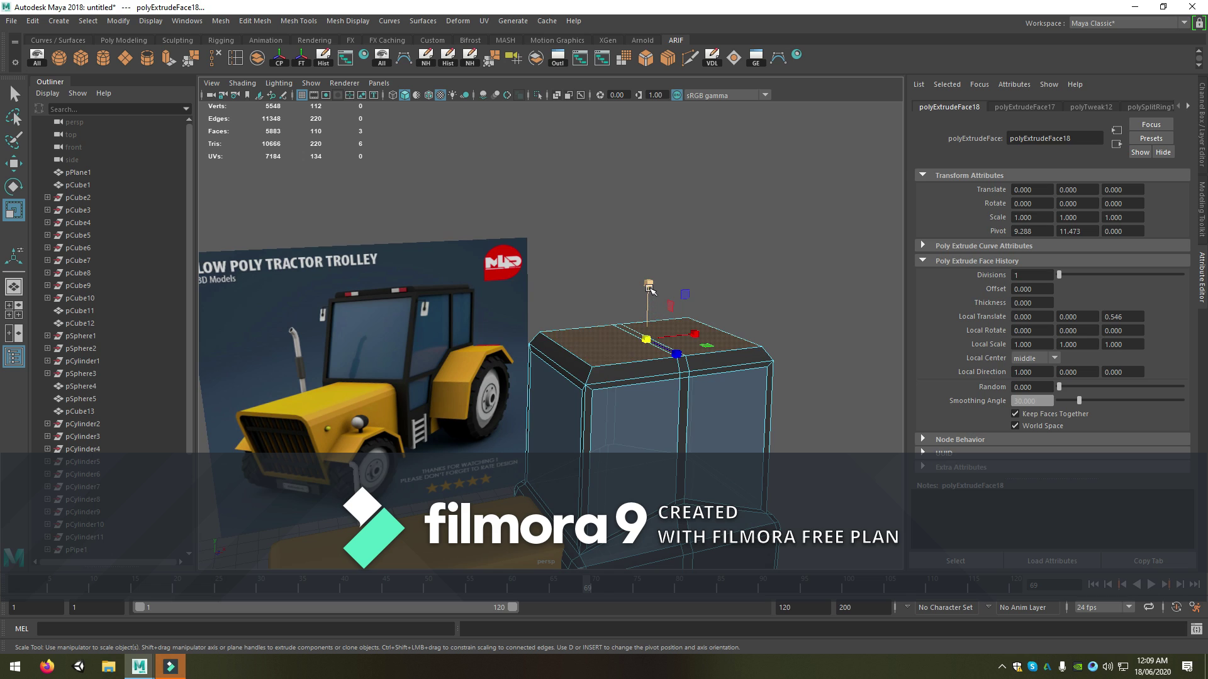
{"action": "key", "text": "w"}
{"action": "left_click_drag", "start_coordinate": [649, 286], "coordinate": [653, 284]}
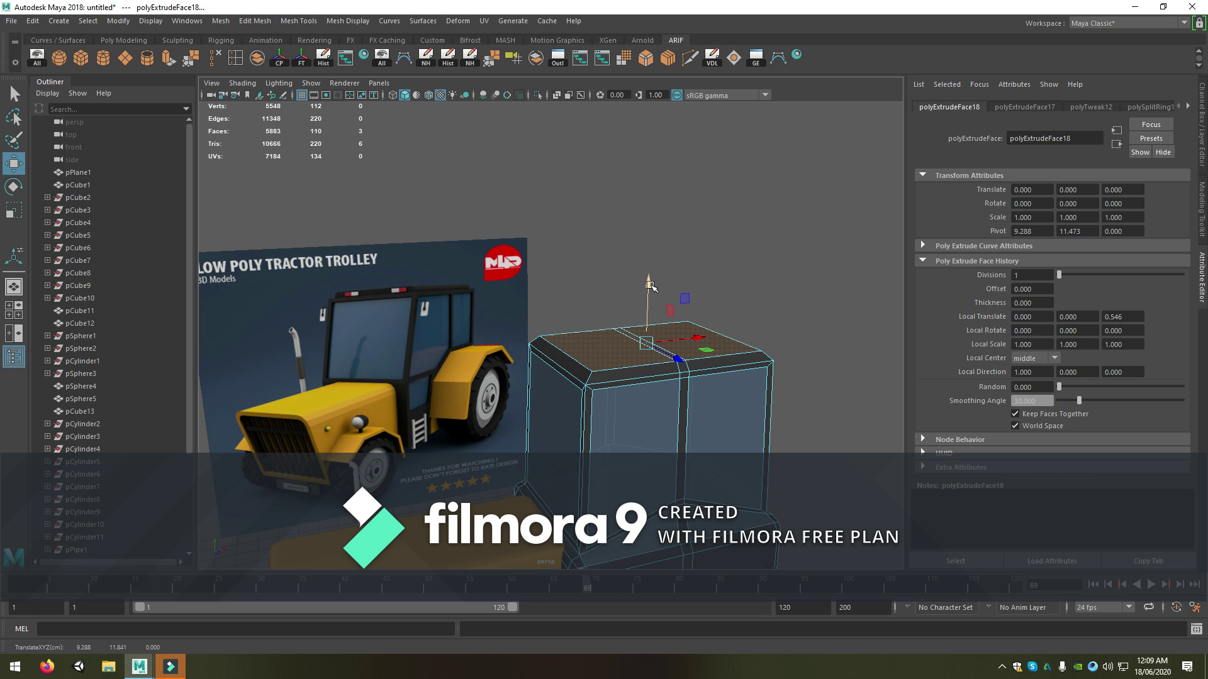
{"action": "key", "text": "ctrl+e"}
{"action": "left_click_drag", "start_coordinate": [692, 302], "coordinate": [697, 294]}
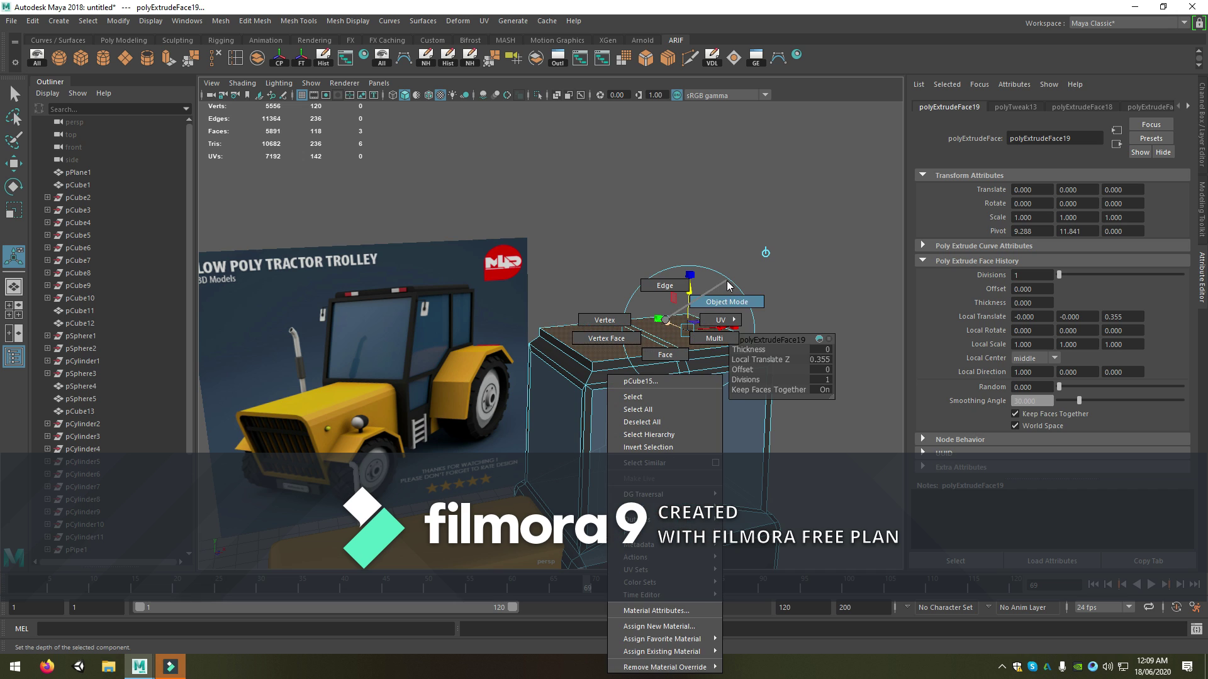
{"action": "right_click_drag", "start_coordinate": [666, 326], "coordinate": [773, 240]}
{"action": "left_click", "coordinate": [773, 240]}
{"action": "left_click_drag", "start_coordinate": [742, 315], "coordinate": [506, 503], "text": "alt"}
{"action": "left_click", "coordinate": [632, 406]}
Shift the front fender sideways along X
{"action": "scroll", "coordinate": [506, 503], "scroll_direction": "up", "scroll_amount": 2}
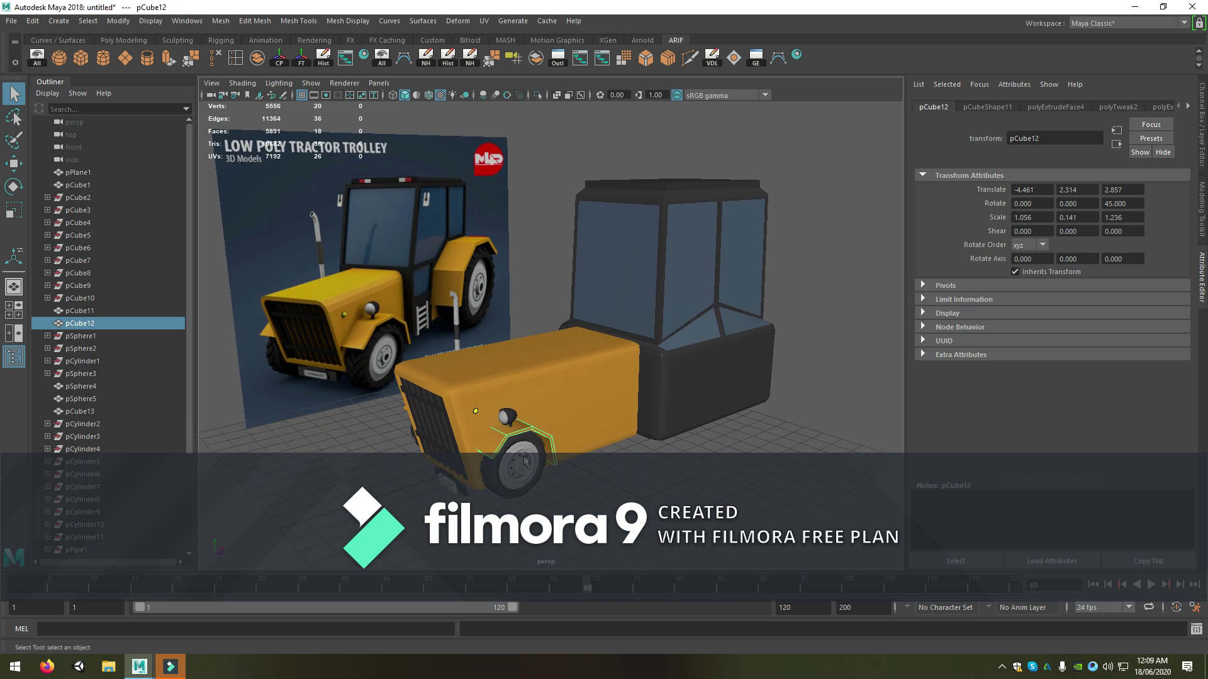
{"action": "scroll", "coordinate": [507, 503], "scroll_direction": "up", "scroll_amount": 2}
{"action": "left_click", "coordinate": [492, 458], "text": "shift"}
{"action": "left_click", "coordinate": [521, 507], "text": "shift"}
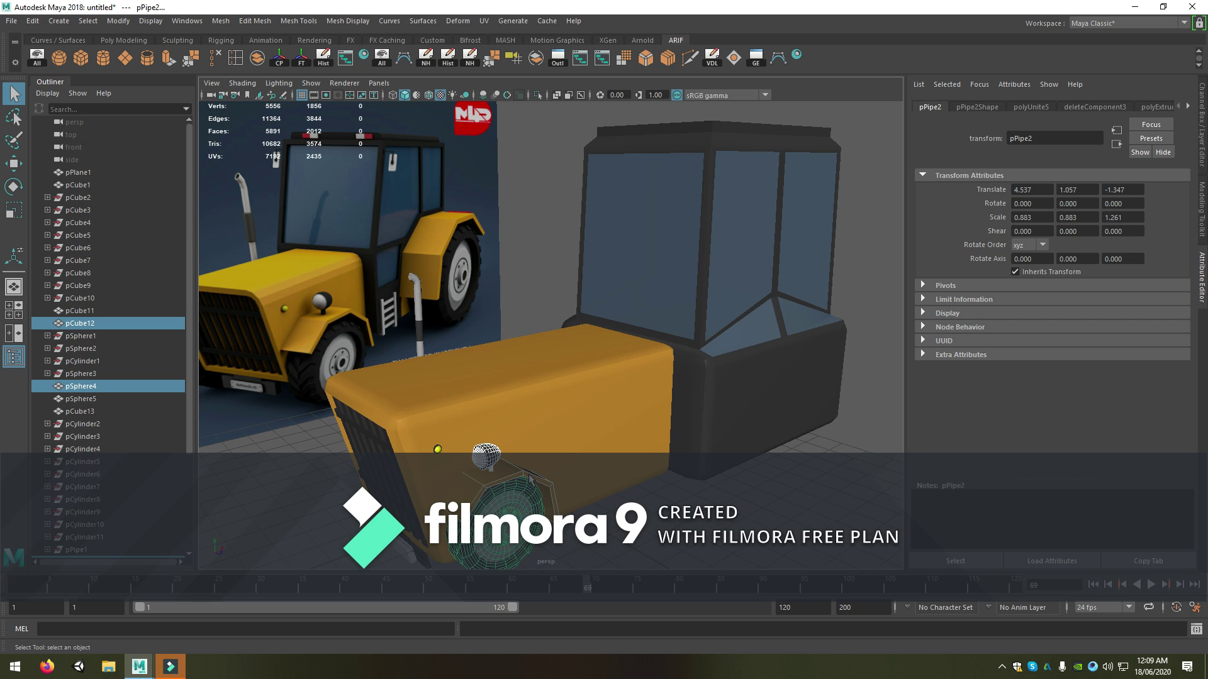
{"action": "left_click", "coordinate": [492, 491]}
{"action": "scroll", "coordinate": [492, 484], "scroll_direction": "down", "scroll_amount": 2}
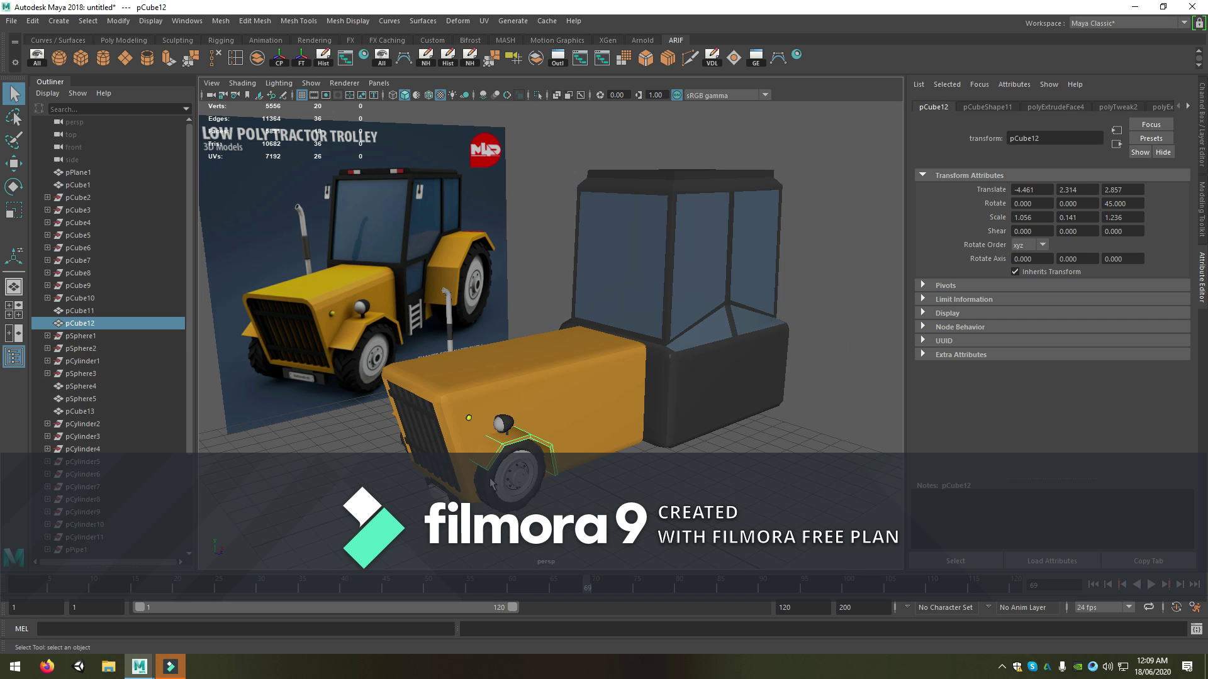
{"action": "key", "text": "r"}
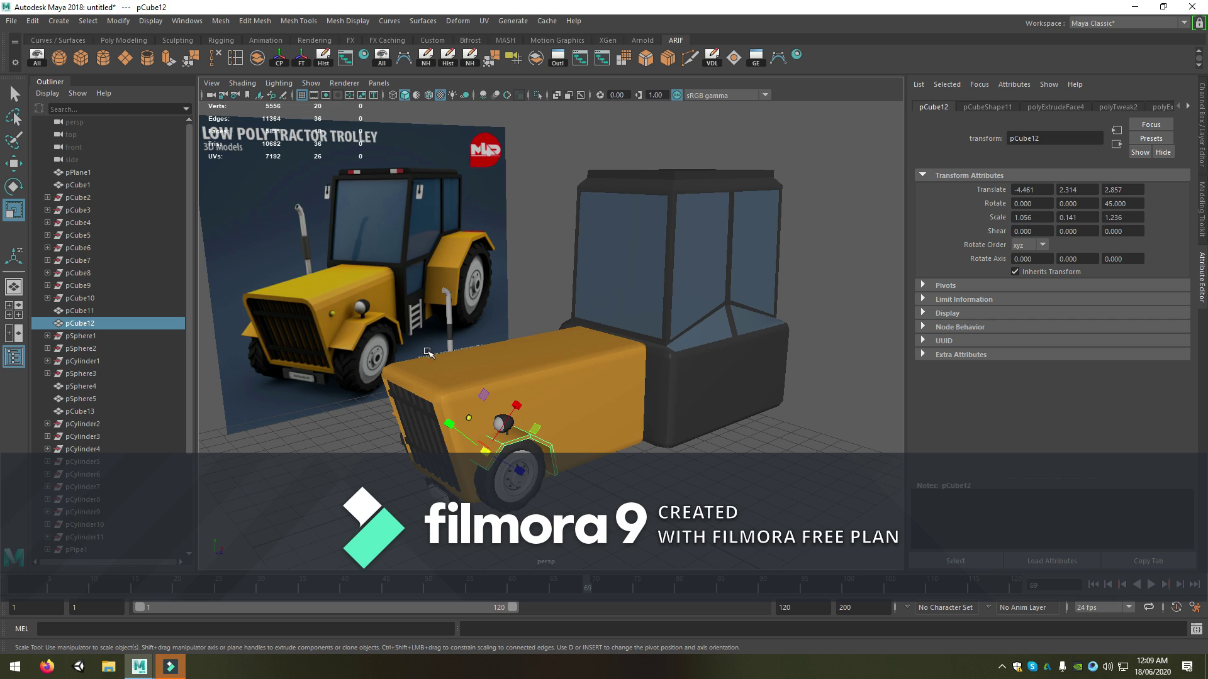
{"action": "key", "text": "w"}
{"action": "mouse_move", "coordinate": [517, 436]}
{"action": "left_mouse_down"}
{"action": "mouse_move", "coordinate": [778, 396]}
{"action": "mouse_move", "coordinate": [769, 412]}
{"action": "mouse_move", "coordinate": [783, 389]}
{"action": "mouse_move", "coordinate": [710, 418]}
{"action": "mouse_move", "coordinate": [654, 402]}
{"action": "mouse_move", "coordinate": [662, 416]}
{"action": "left_mouse_up"}
Duplicate the front fender (pCube12), then scale and move the copy over the rear
{"action": "key", "text": "ctrl+d"}
{"action": "key", "text": "r"}
{"action": "key", "text": "w"}
{"action": "key", "text": "r"}
Duplicate the front wheel (pPipe2), enlarge it and place it under the rear fender
{"action": "left_click", "coordinate": [473, 491]}
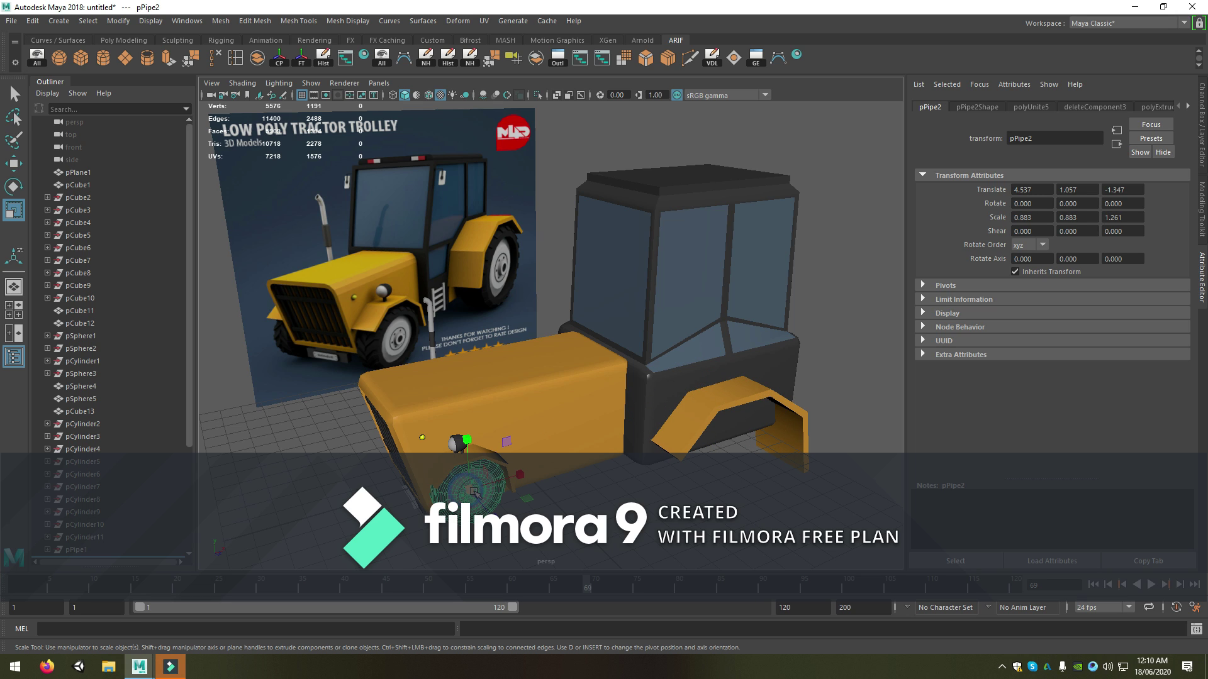
{"action": "key", "text": "ctrl+d"}
{"action": "left_click_drag", "start_coordinate": [475, 494], "coordinate": [509, 548]}
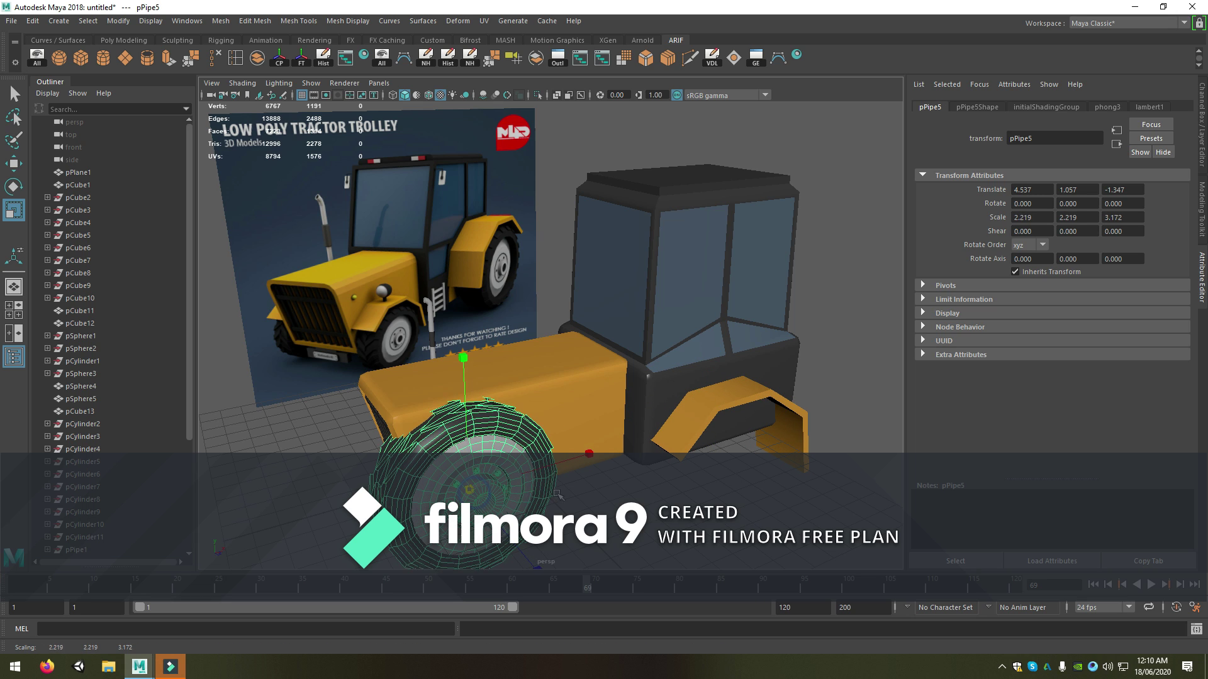
{"action": "key", "text": "w"}
{"action": "mouse_move", "coordinate": [475, 494]}
{"action": "left_mouse_down"}
{"action": "mouse_move", "coordinate": [780, 470]}
{"action": "mouse_move", "coordinate": [758, 449]}
{"action": "left_mouse_up"}
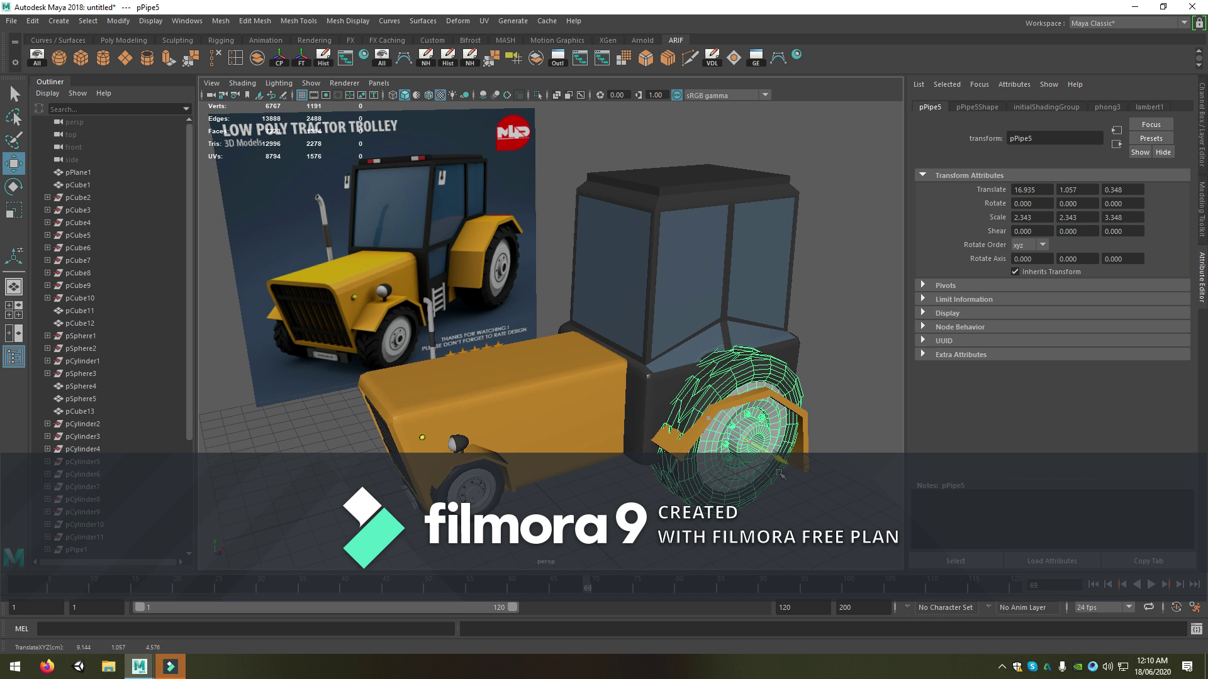
{"action": "mouse_move", "coordinate": [746, 380]}
{"action": "left_mouse_down"}
{"action": "mouse_move", "coordinate": [745, 409]}
{"action": "mouse_move", "coordinate": [702, 384]}
{"action": "mouse_move", "coordinate": [661, 440]}
{"action": "left_mouse_up"}
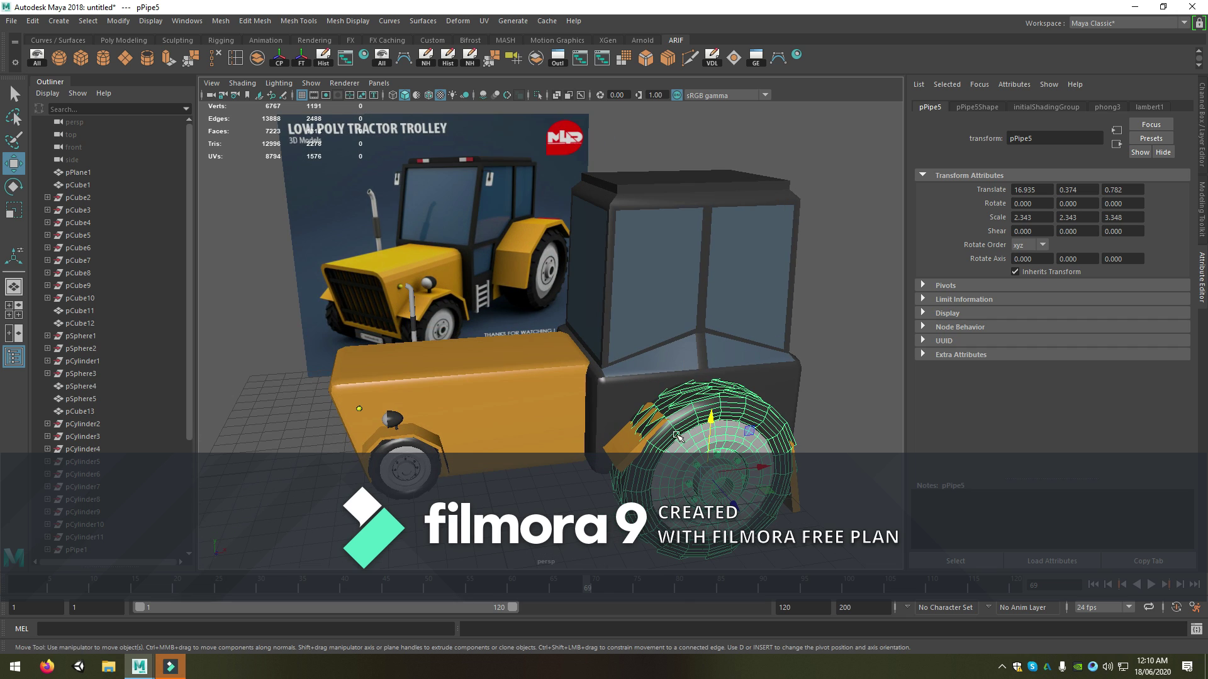
Raise the rear fender above the wheel and shrink the rear wheel slightly
{"action": "left_click", "coordinate": [657, 443]}
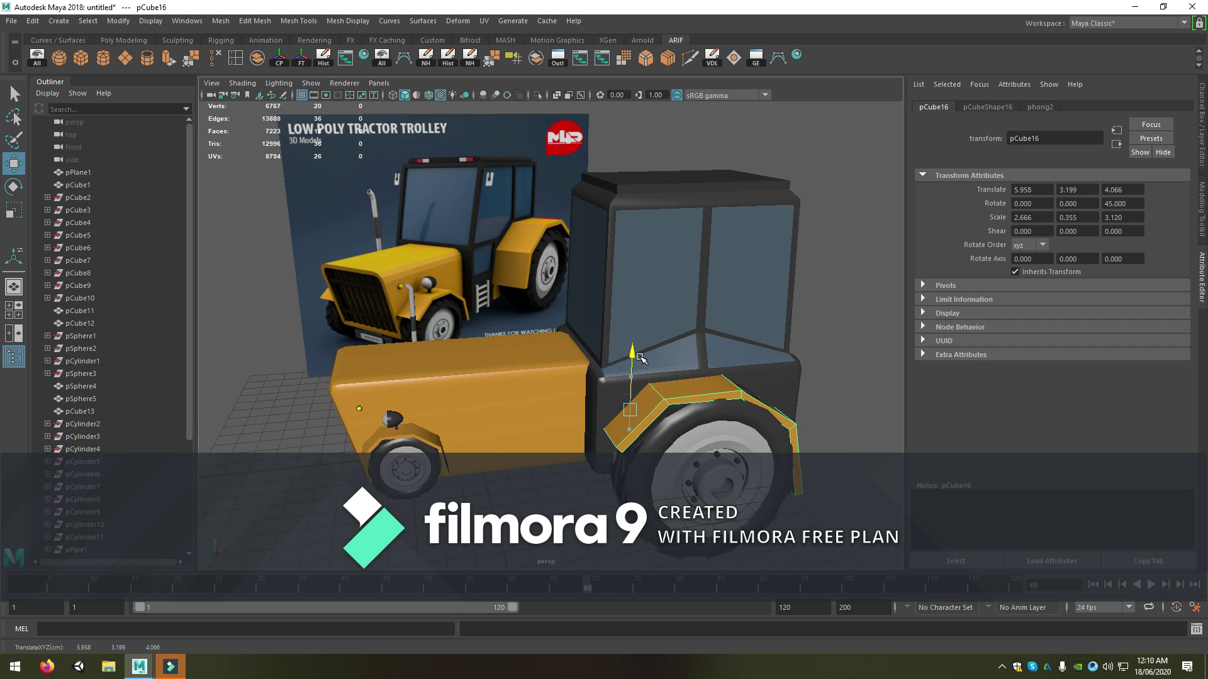
{"action": "mouse_move", "coordinate": [630, 382]}
{"action": "left_mouse_down"}
{"action": "mouse_move", "coordinate": [636, 355]}
{"action": "mouse_move", "coordinate": [577, 382]}
{"action": "mouse_move", "coordinate": [652, 366]}
{"action": "left_mouse_up"}
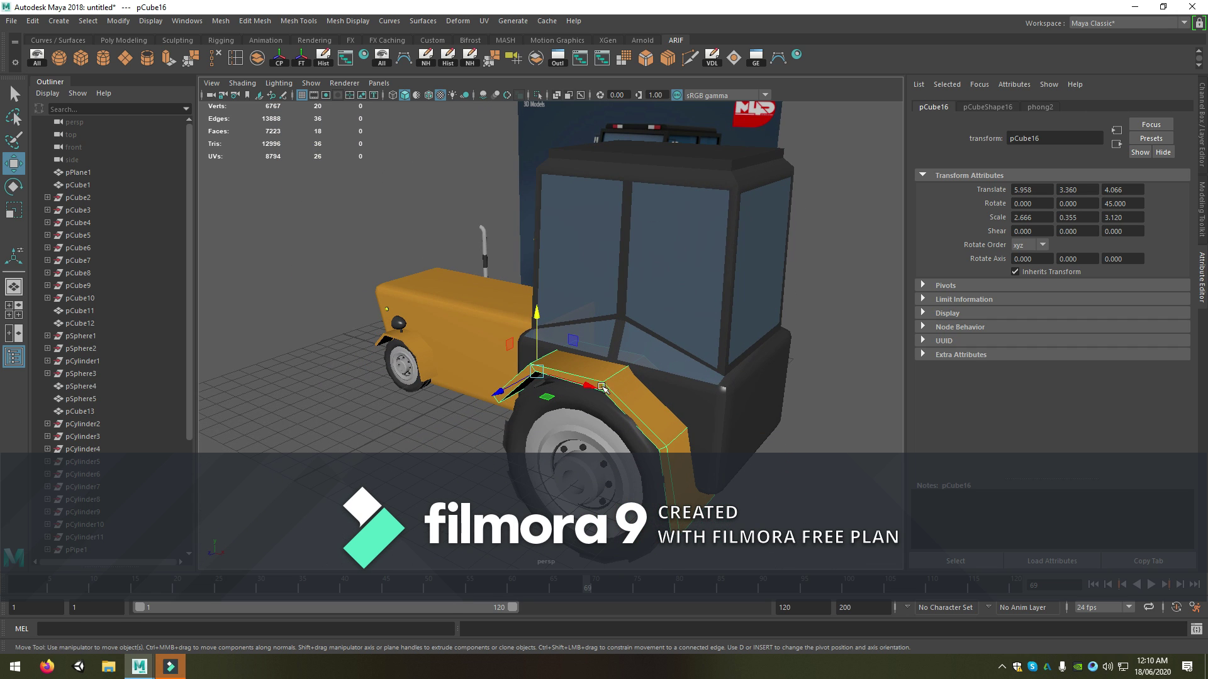
{"action": "left_click", "coordinate": [573, 415]}
{"action": "key", "text": "r"}
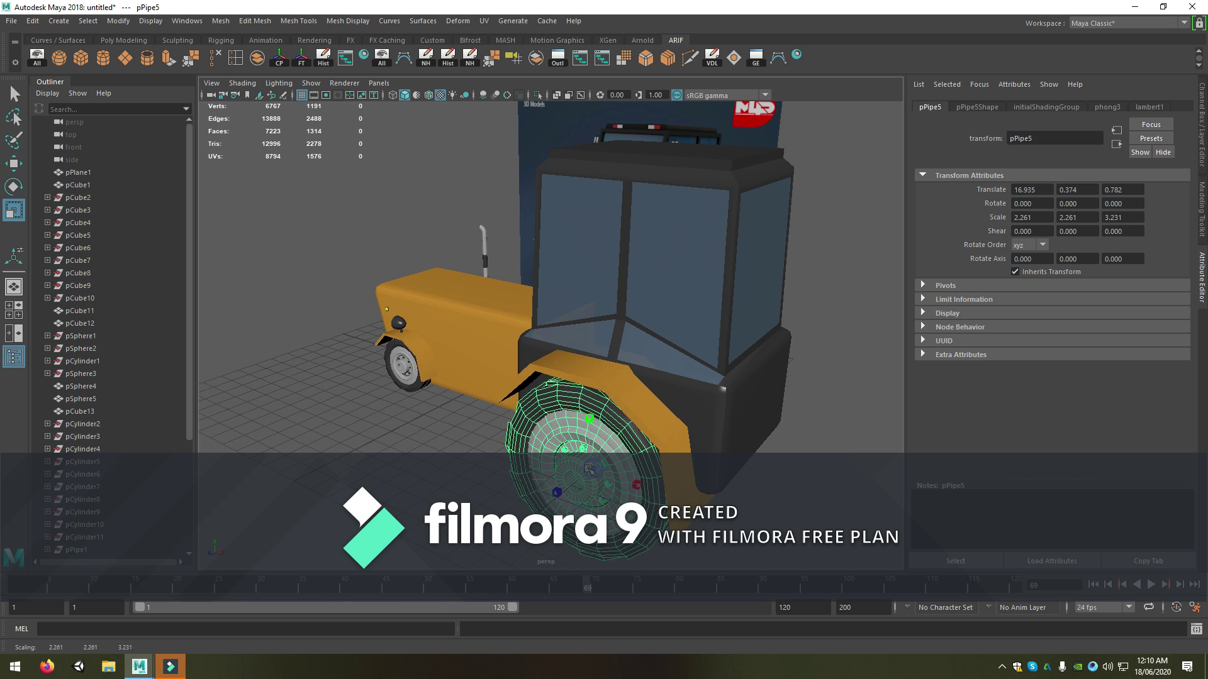
{"action": "mouse_move", "coordinate": [573, 416]}
{"action": "left_mouse_down", "text": "alt"}
{"action": "mouse_move", "coordinate": [695, 420]}
{"action": "mouse_move", "coordinate": [636, 409]}
{"action": "mouse_move", "coordinate": [697, 459]}
{"action": "left_mouse_up", "text": "alt"}
{"action": "left_click", "coordinate": [635, 409]}
{"action": "key", "text": "w"}
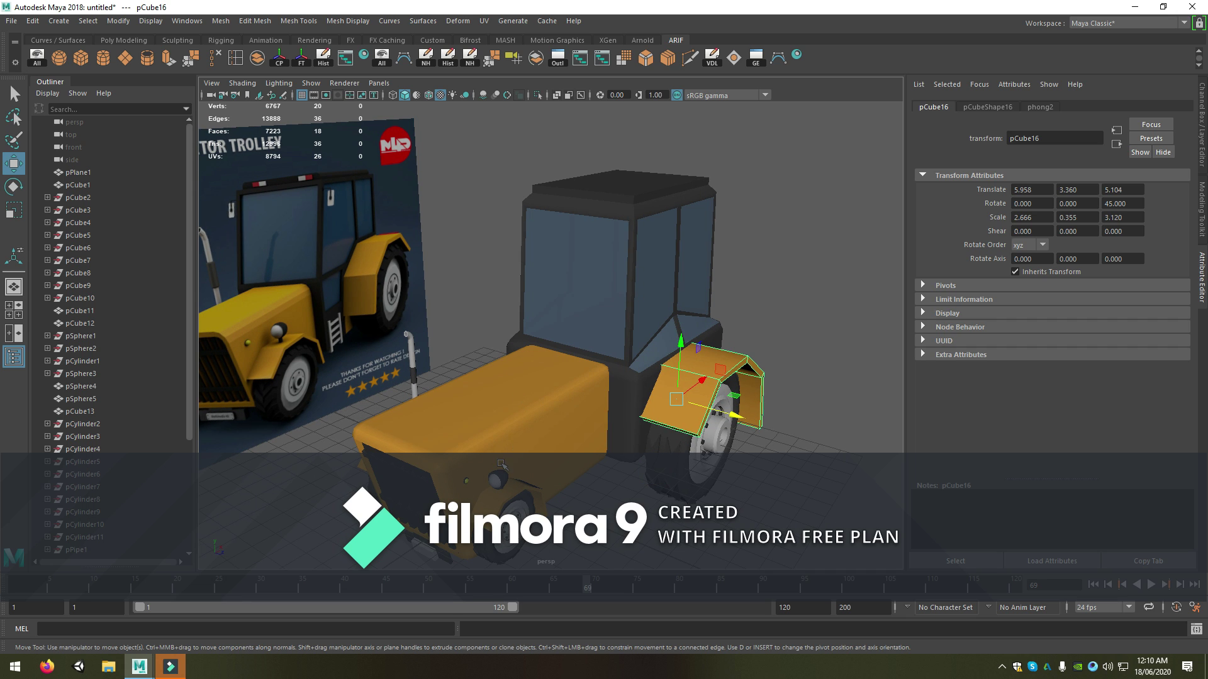
{"action": "left_click_drag", "start_coordinate": [501, 464], "coordinate": [453, 489], "text": "alt"}
Duplicate the headlight (pSphere4), enlarge it and set it on top of the rear fender
{"action": "left_click", "coordinate": [453, 489]}
{"action": "scroll", "coordinate": [440, 494], "scroll_direction": "up", "scroll_amount": 3}
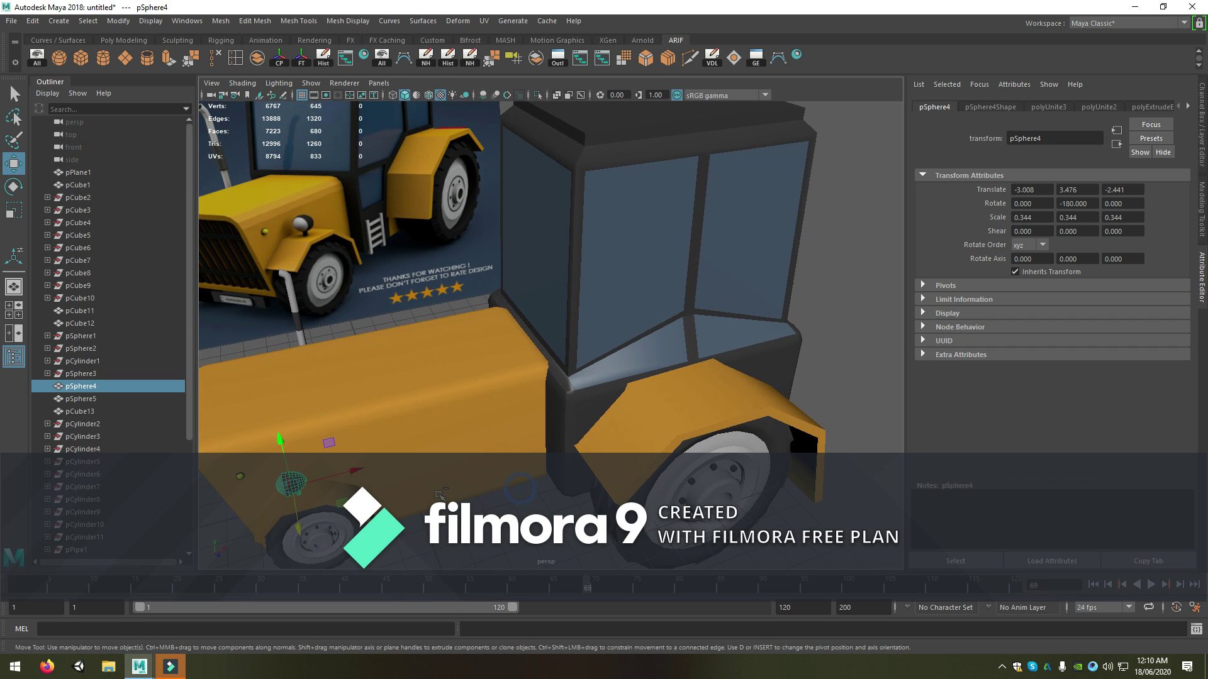
{"action": "key", "text": "ctrl+d"}
{"action": "left_click_drag", "start_coordinate": [355, 471], "coordinate": [653, 449]}
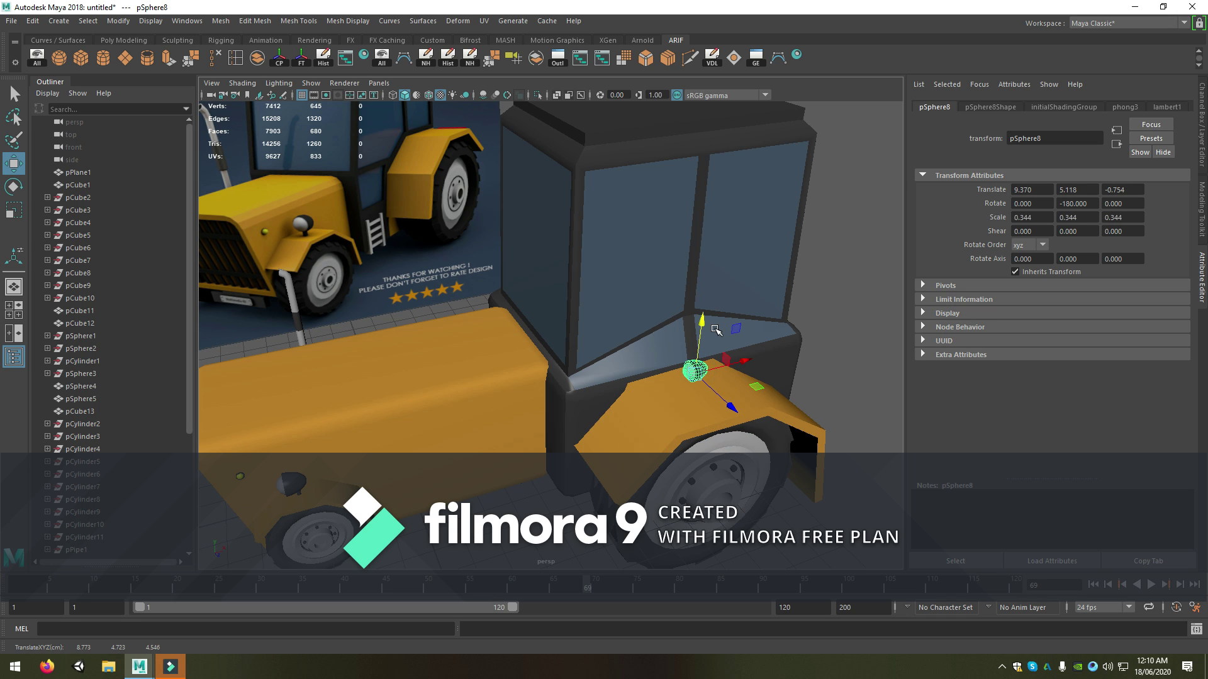
{"action": "left_click_drag", "start_coordinate": [730, 404], "coordinate": [755, 416]}
{"action": "key", "text": "r"}
{"action": "mouse_move", "coordinate": [714, 380]}
{"action": "left_mouse_down"}
{"action": "mouse_move", "coordinate": [736, 393]}
{"action": "mouse_move", "coordinate": [664, 385]}
{"action": "mouse_move", "coordinate": [798, 386]}
{"action": "left_mouse_up"}
{"action": "key", "text": "e"}
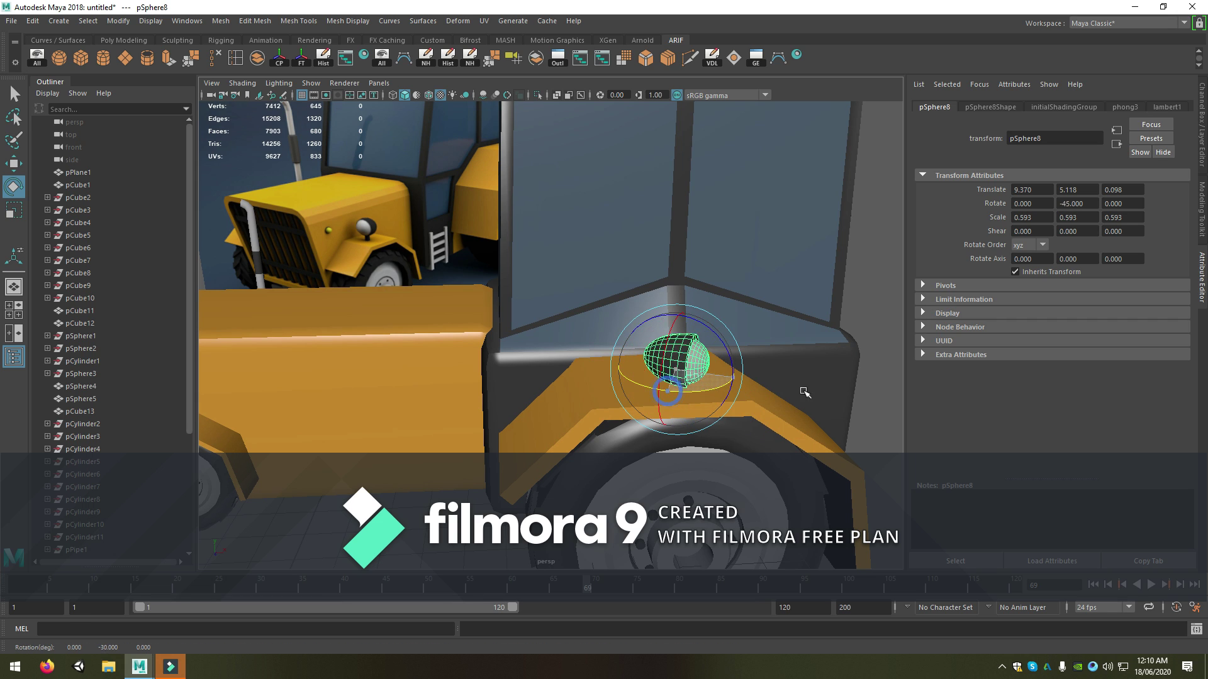
{"action": "key", "text": "w"}
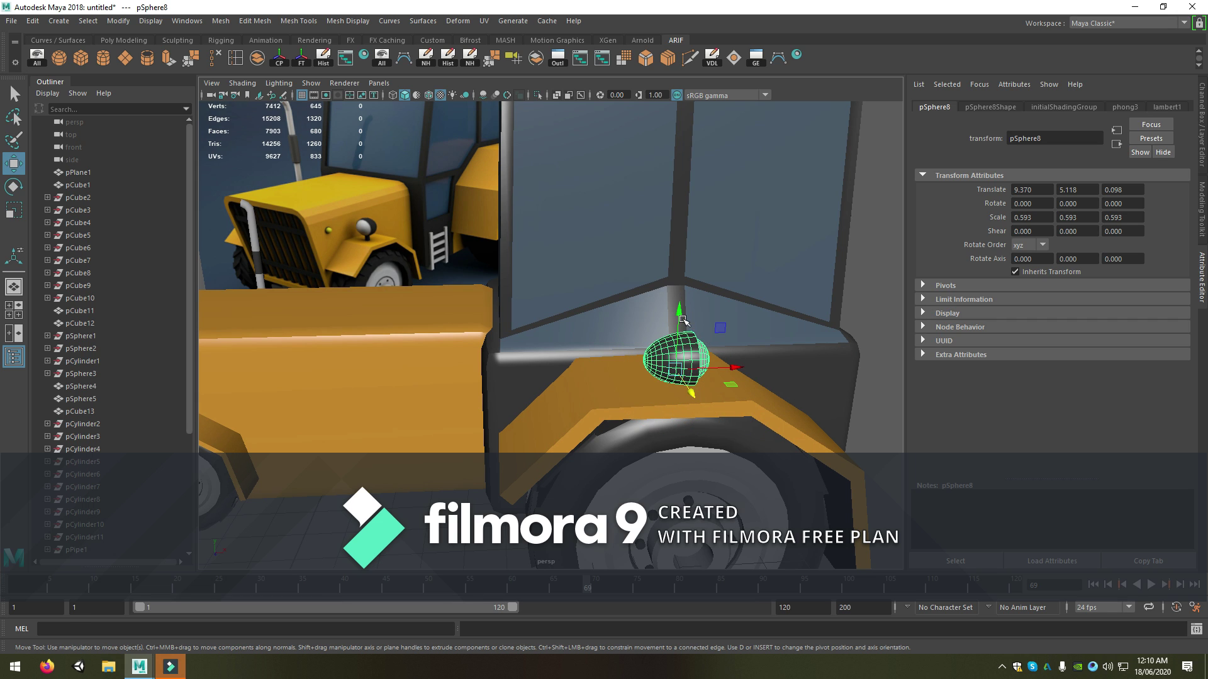
{"action": "left_click_drag", "start_coordinate": [691, 343], "coordinate": [694, 300]}
{"action": "scroll", "coordinate": [737, 314], "scroll_direction": "down", "scroll_amount": 5}
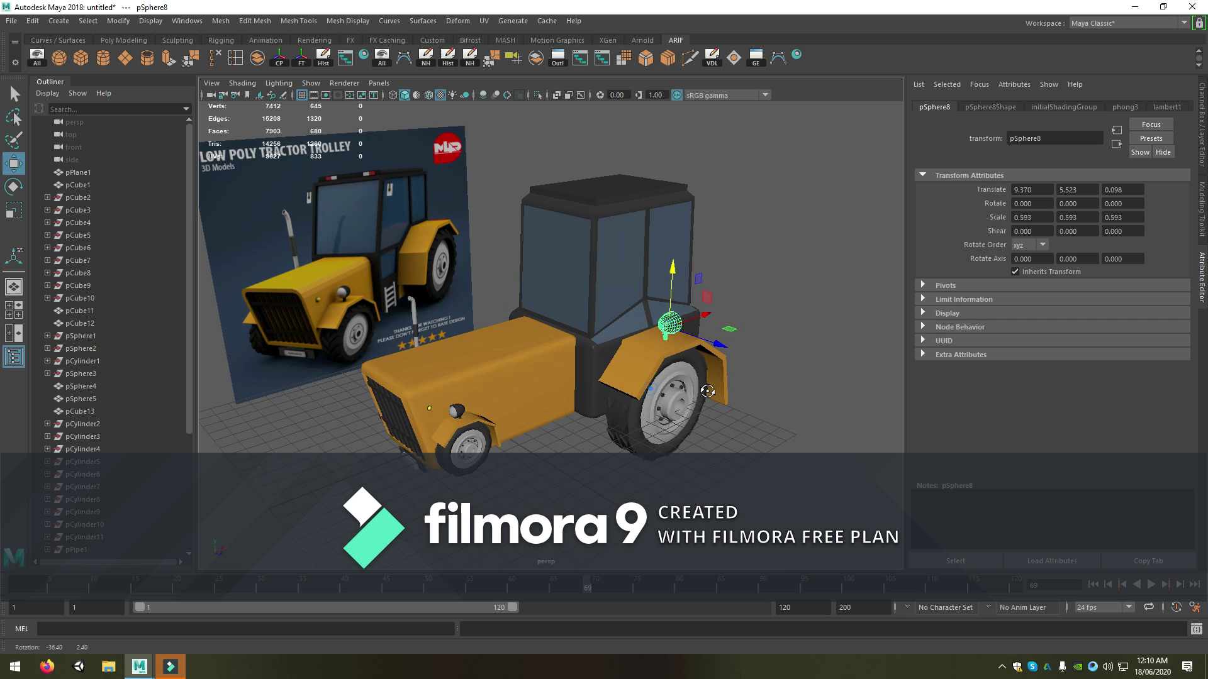
{"action": "left_click", "coordinate": [661, 403]}
{"action": "mouse_move", "coordinate": [660, 403]}
{"action": "left_mouse_down", "text": "alt"}
{"action": "mouse_move", "coordinate": [652, 469]}
{"action": "mouse_move", "coordinate": [654, 450]}
{"action": "left_mouse_up", "text": "alt"}
Copy the rear wheel, fender and light (pPipe5, pCube16, pSphere8) to the other side; rotate the wheel 180°
{"action": "left_click", "coordinate": [710, 339]}
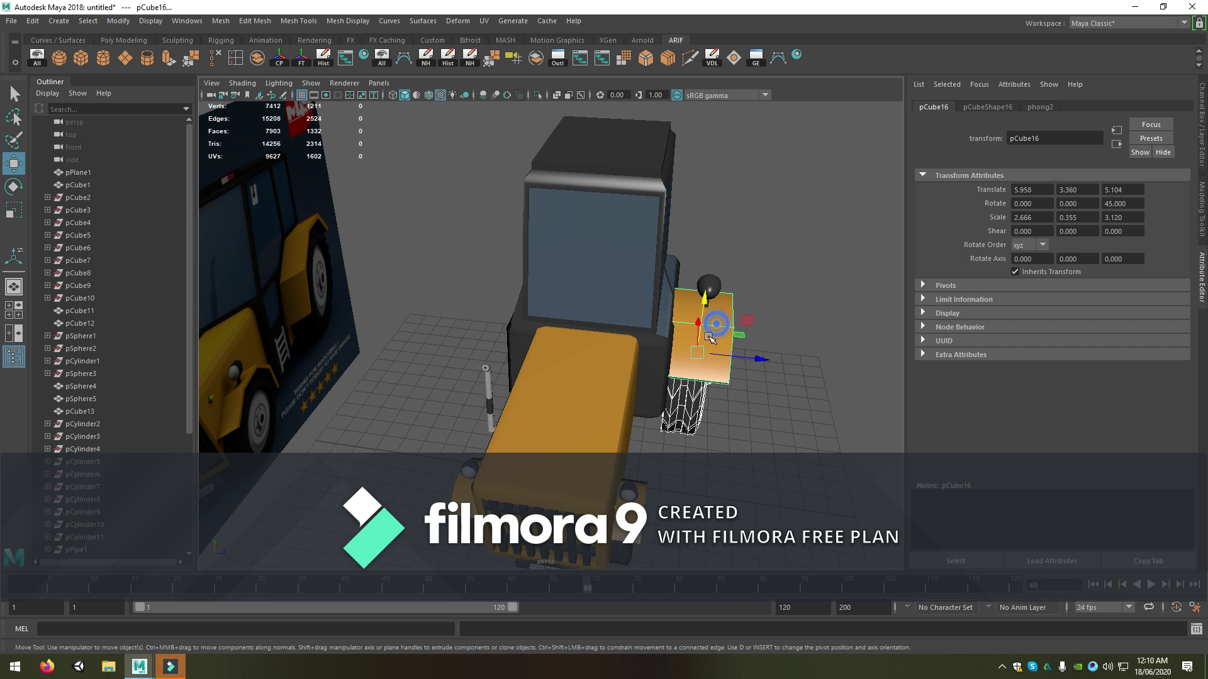
{"action": "left_click", "coordinate": [717, 291]}
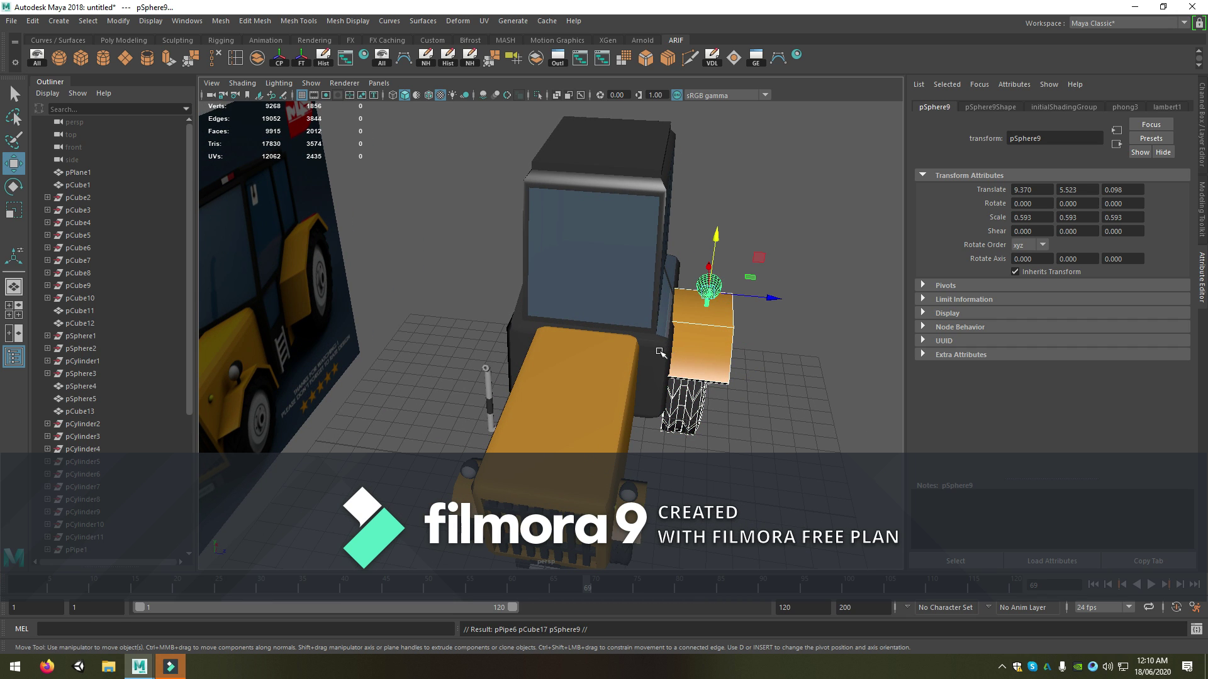
{"action": "mouse_move", "coordinate": [660, 353]}
{"action": "left_mouse_down", "text": "alt"}
{"action": "mouse_move", "coordinate": [748, 283]}
{"action": "mouse_move", "coordinate": [560, 286]}
{"action": "mouse_move", "coordinate": [532, 373]}
{"action": "mouse_move", "coordinate": [502, 347]}
{"action": "left_mouse_up", "text": "alt"}
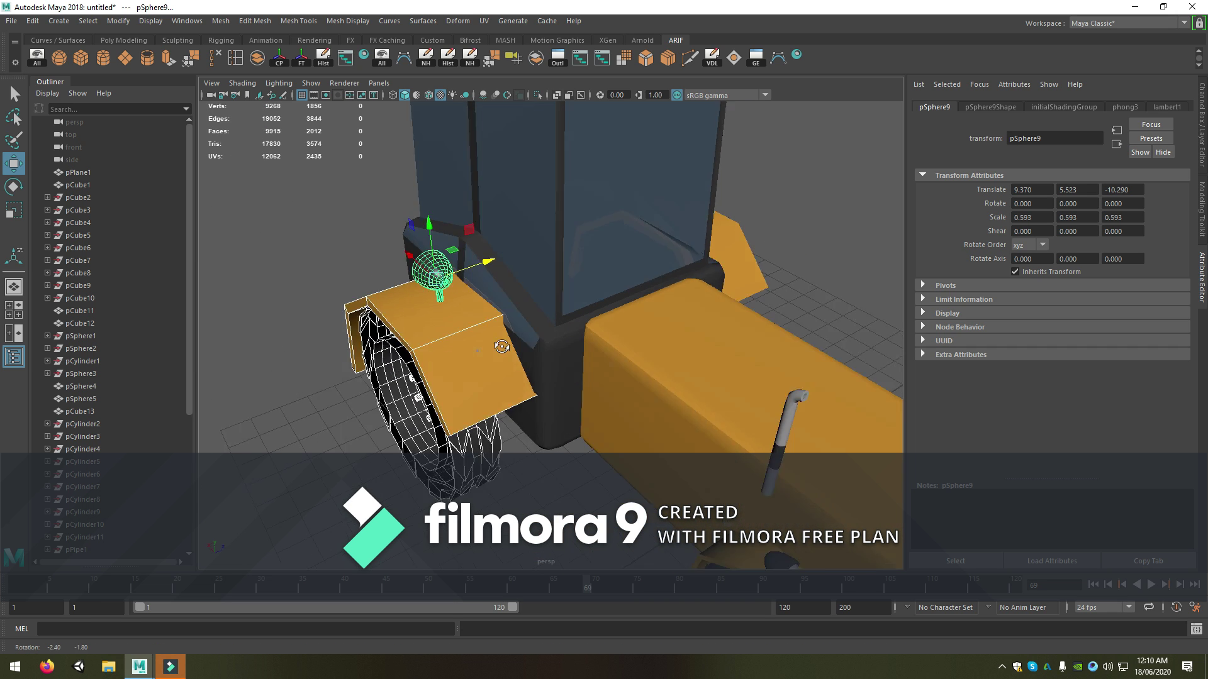
{"action": "mouse_move", "coordinate": [405, 353]}
{"action": "left_mouse_down", "text": "alt"}
{"action": "mouse_move", "coordinate": [401, 415]}
{"action": "mouse_move", "coordinate": [640, 466]}
{"action": "left_mouse_up", "text": "alt"}
{"action": "left_click", "coordinate": [399, 432]}
{"action": "key", "text": "e"}
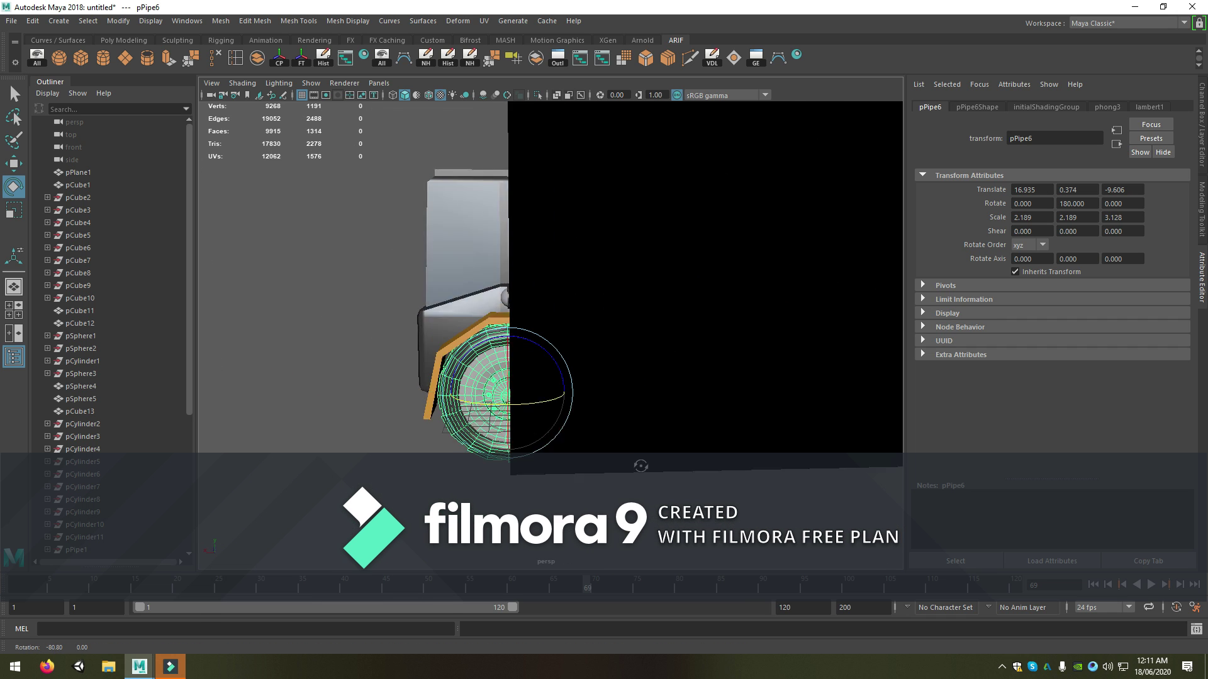
{"action": "scroll", "coordinate": [541, 390], "scroll_direction": "down", "scroll_amount": 5}
Zoom in on the front wheel and enlarge the front fender and headlight slightly
{"action": "left_click", "coordinate": [731, 322]}
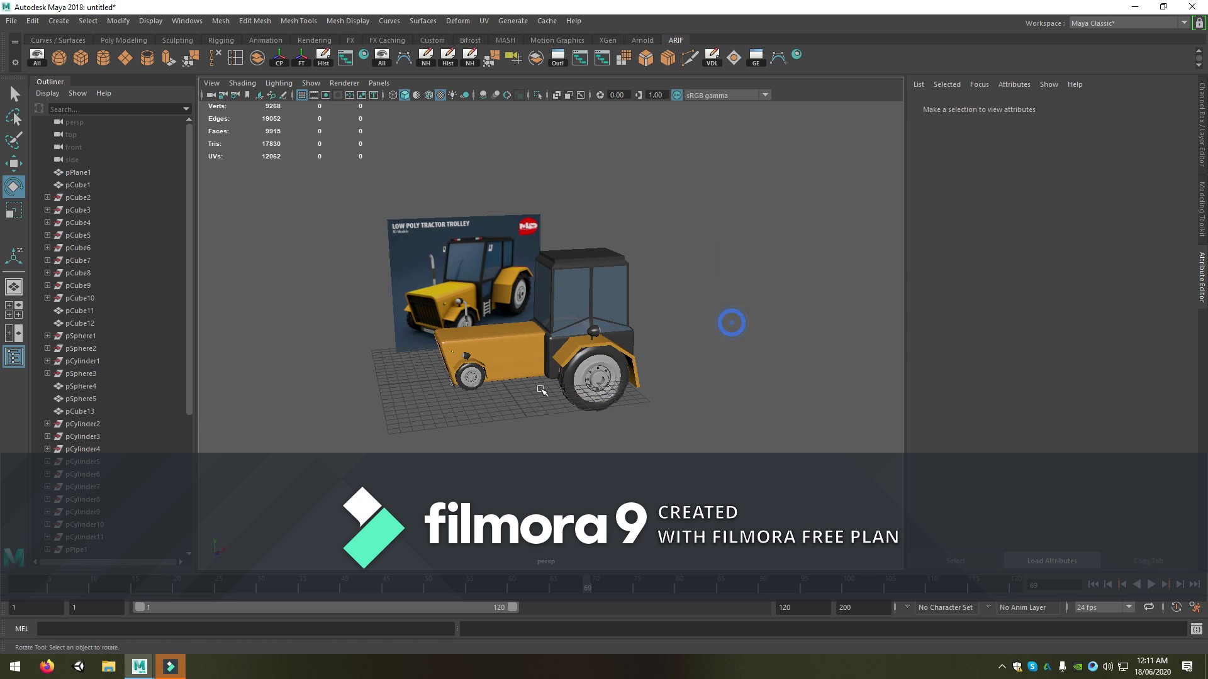
{"action": "scroll", "coordinate": [541, 390], "scroll_direction": "up", "scroll_amount": 2}
{"action": "scroll", "coordinate": [516, 415], "scroll_direction": "up", "scroll_amount": 2}
{"action": "scroll", "coordinate": [554, 427], "scroll_direction": "up", "scroll_amount": 2}
{"action": "scroll", "coordinate": [604, 448], "scroll_direction": "up", "scroll_amount": 3}
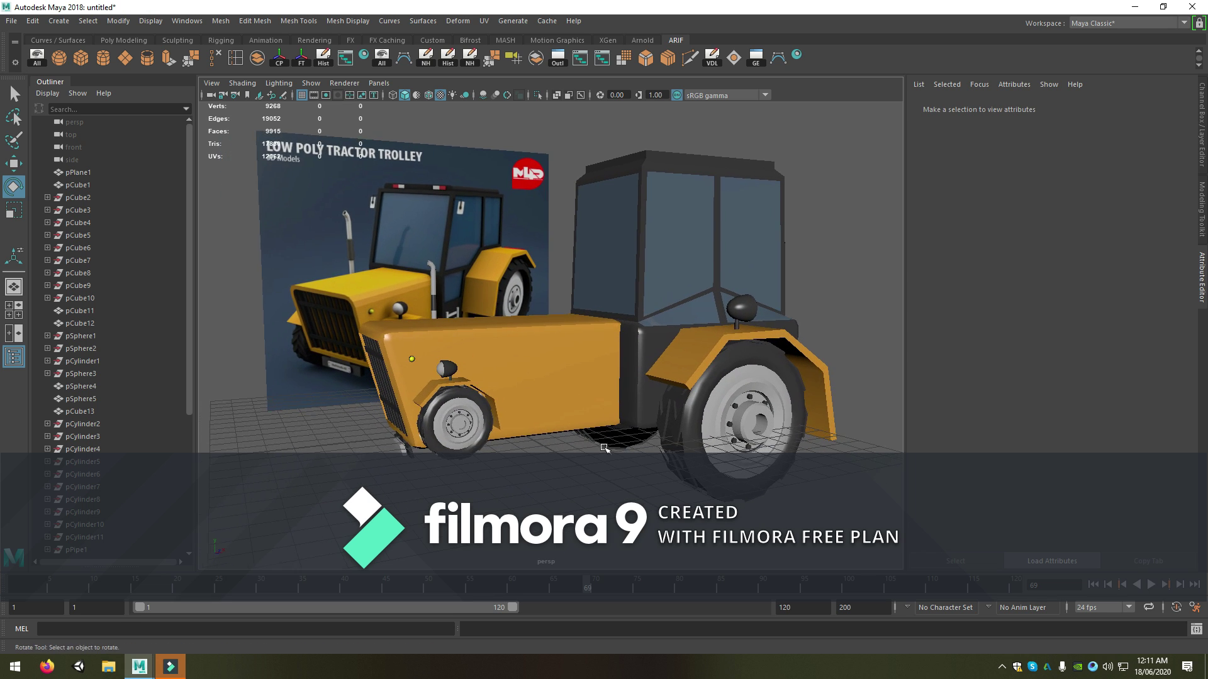
{"action": "left_click_drag", "start_coordinate": [604, 448], "coordinate": [577, 456], "text": "alt"}
{"action": "left_click", "coordinate": [471, 454]}
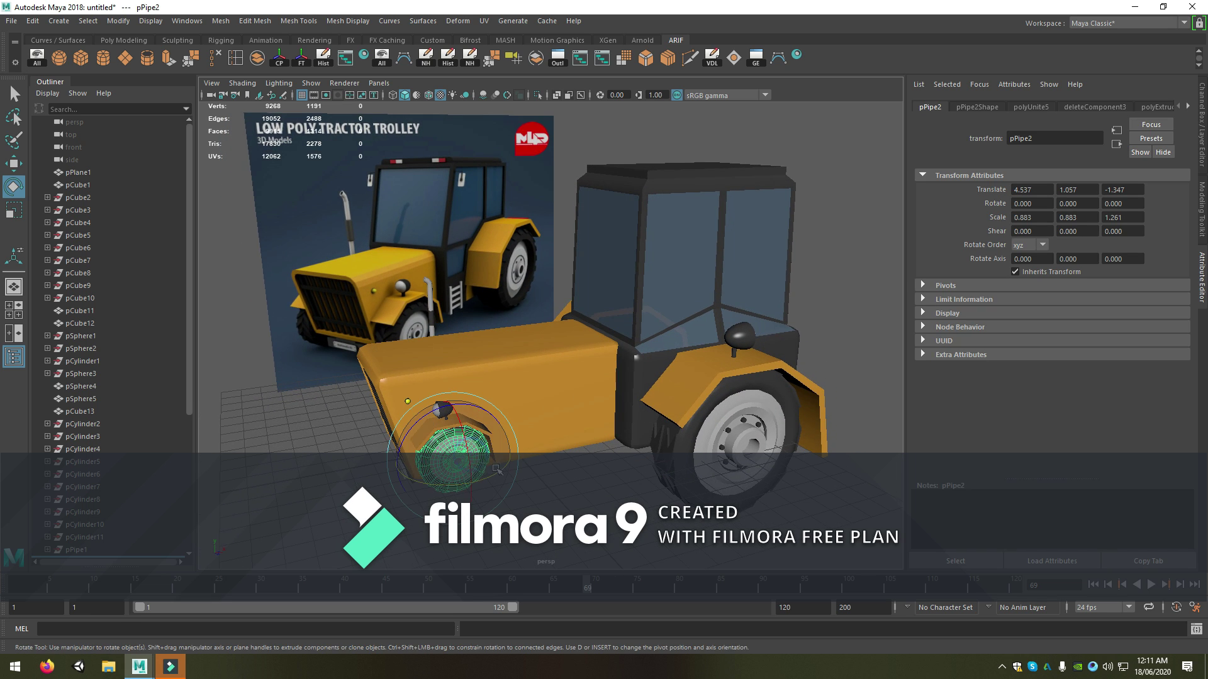
{"action": "scroll", "coordinate": [503, 450], "scroll_direction": "up", "scroll_amount": 2}
{"action": "scroll", "coordinate": [544, 445], "scroll_direction": "up", "scroll_amount": 2}
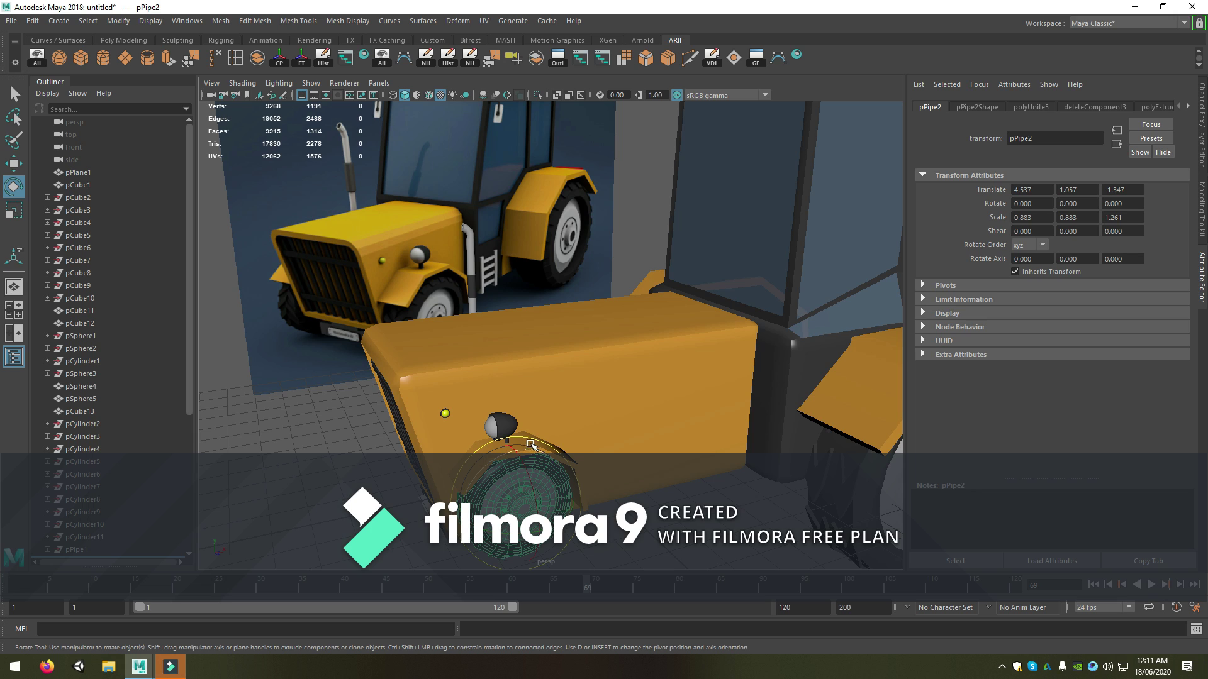
{"action": "key", "text": "w"}
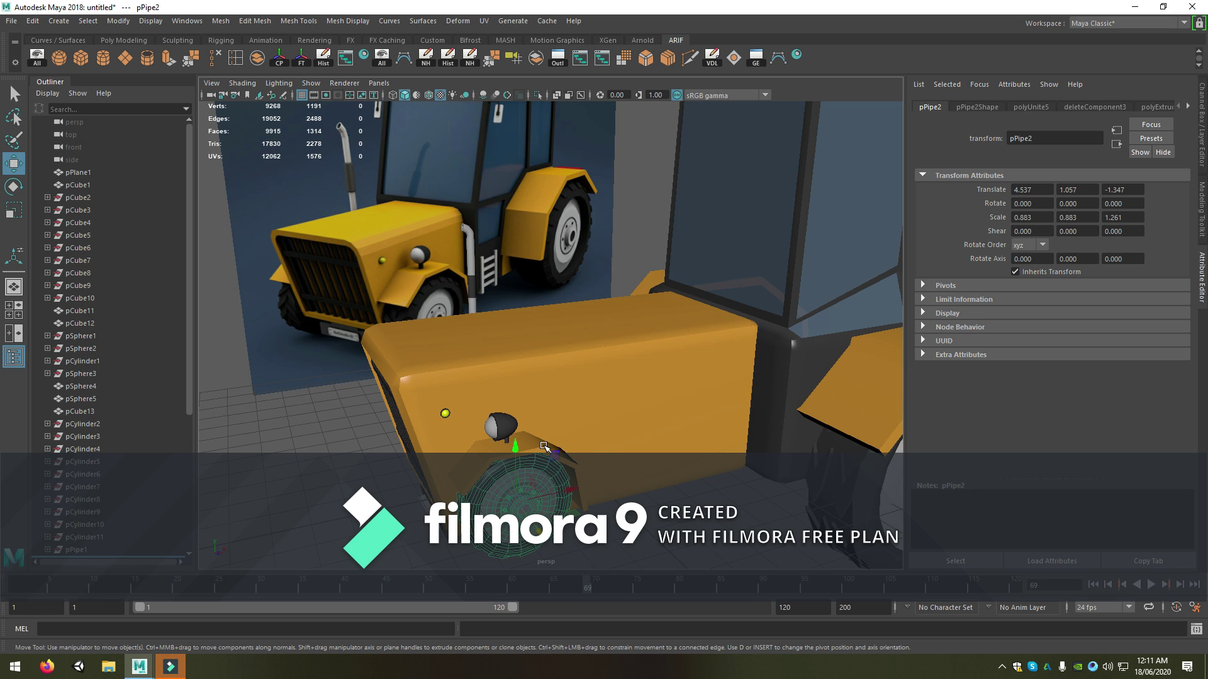
{"action": "left_click", "coordinate": [508, 424]}
{"action": "left_click", "coordinate": [501, 433], "text": "shift"}
{"action": "key", "text": "r"}
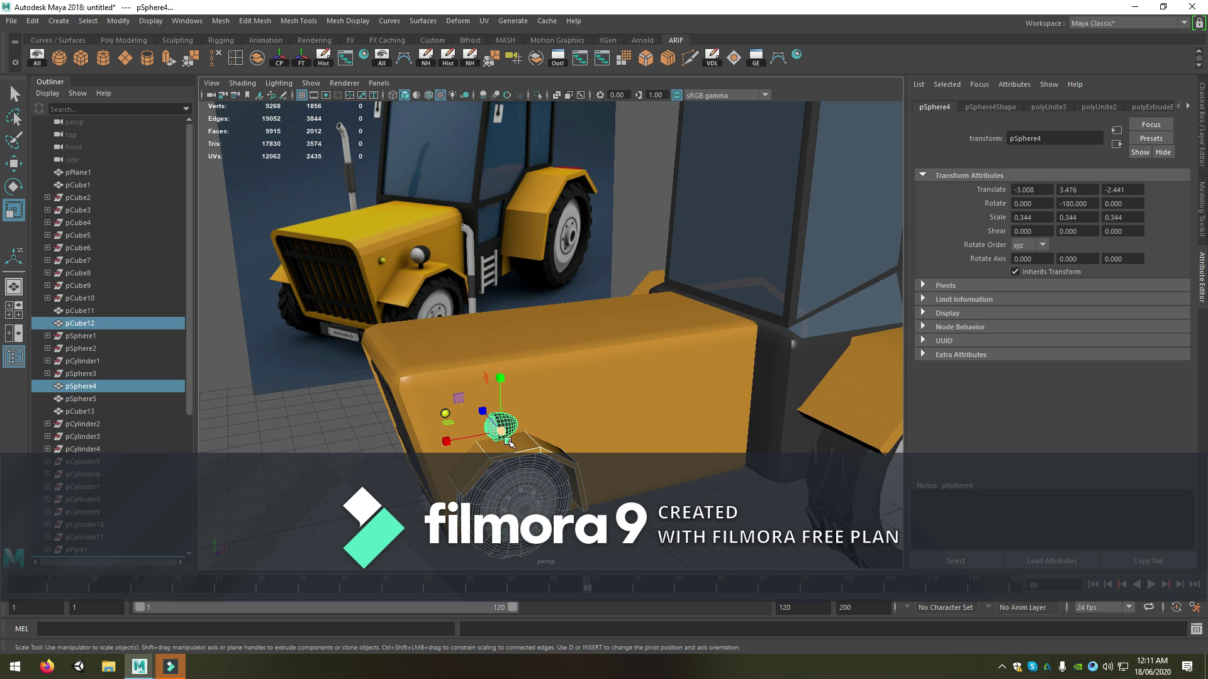
{"action": "mouse_move", "coordinate": [501, 432]}
{"action": "left_mouse_down"}
{"action": "mouse_move", "coordinate": [528, 434]}
{"action": "mouse_move", "coordinate": [499, 429]}
{"action": "left_mouse_up"}
Lower the front wheel and shift it along X
{"action": "left_click", "coordinate": [499, 425]}
{"action": "key", "text": "w"}
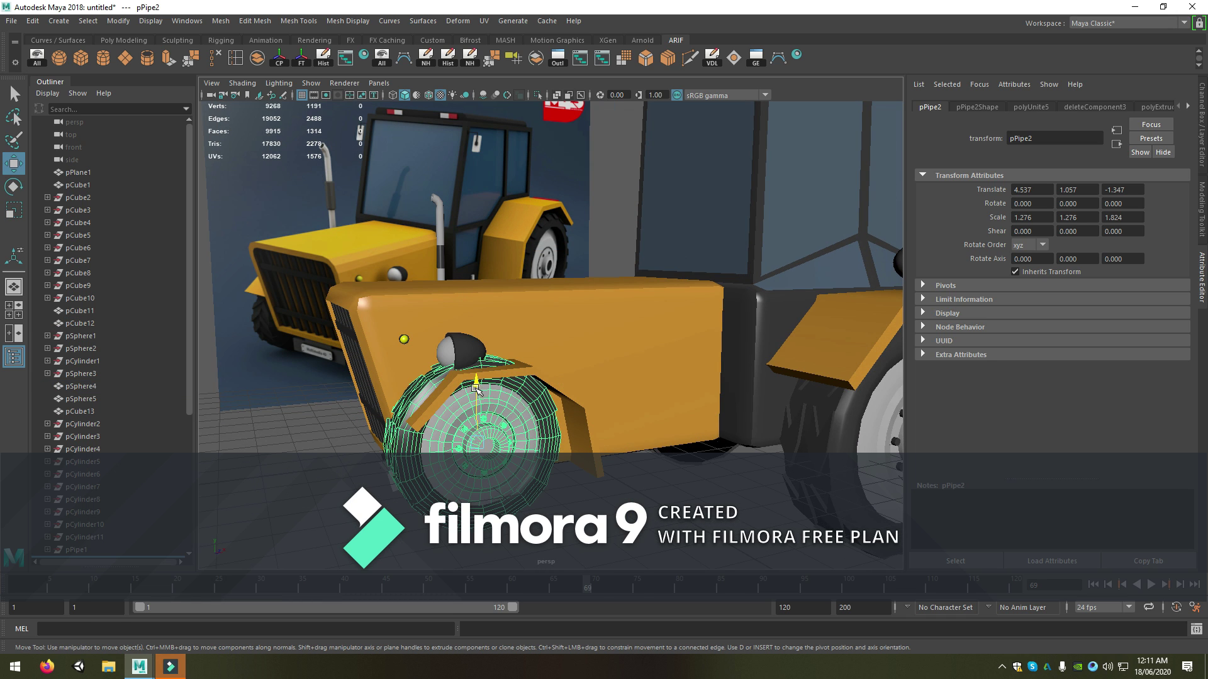
{"action": "left_click_drag", "start_coordinate": [477, 388], "coordinate": [492, 413]}
{"action": "left_click_drag", "start_coordinate": [538, 452], "coordinate": [564, 469]}
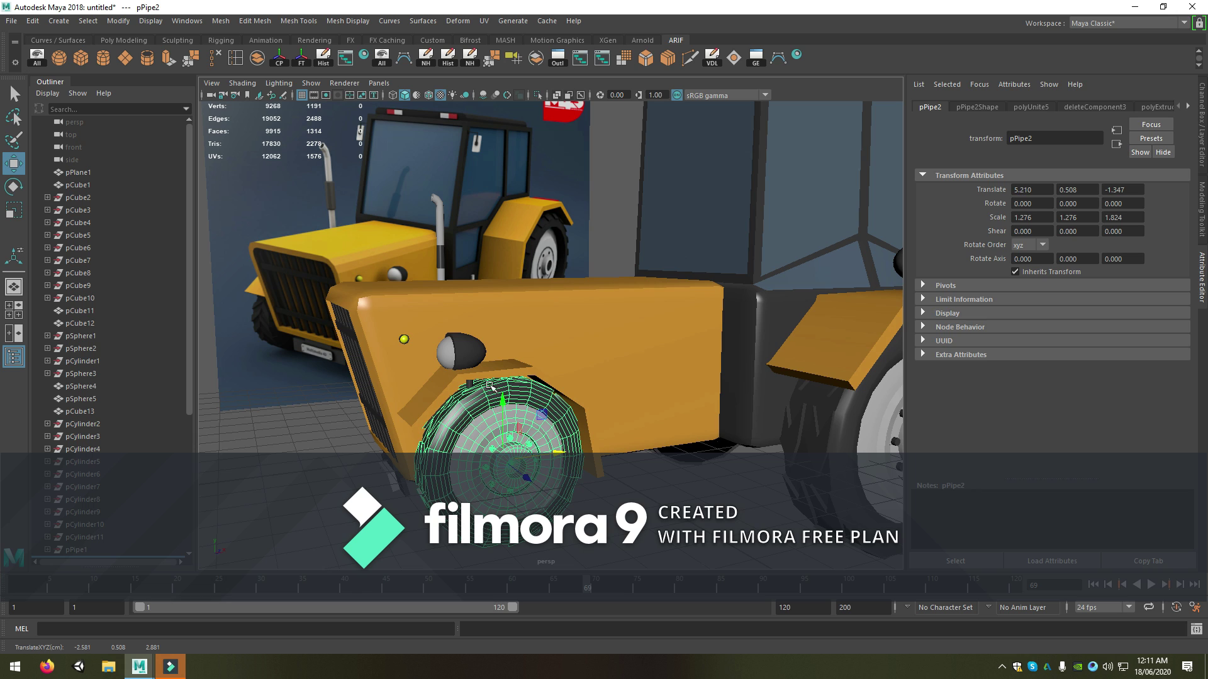
Shrink pSphere4 slightly and raise it a little on Y, then orbit around the tractor
{"action": "left_click", "coordinate": [464, 358]}
{"action": "key", "text": "r"}
{"action": "key", "text": "w"}
{"action": "left_click_drag", "start_coordinate": [464, 363], "coordinate": [540, 359]}
{"action": "left_click_drag", "start_coordinate": [491, 311], "coordinate": [499, 297]}
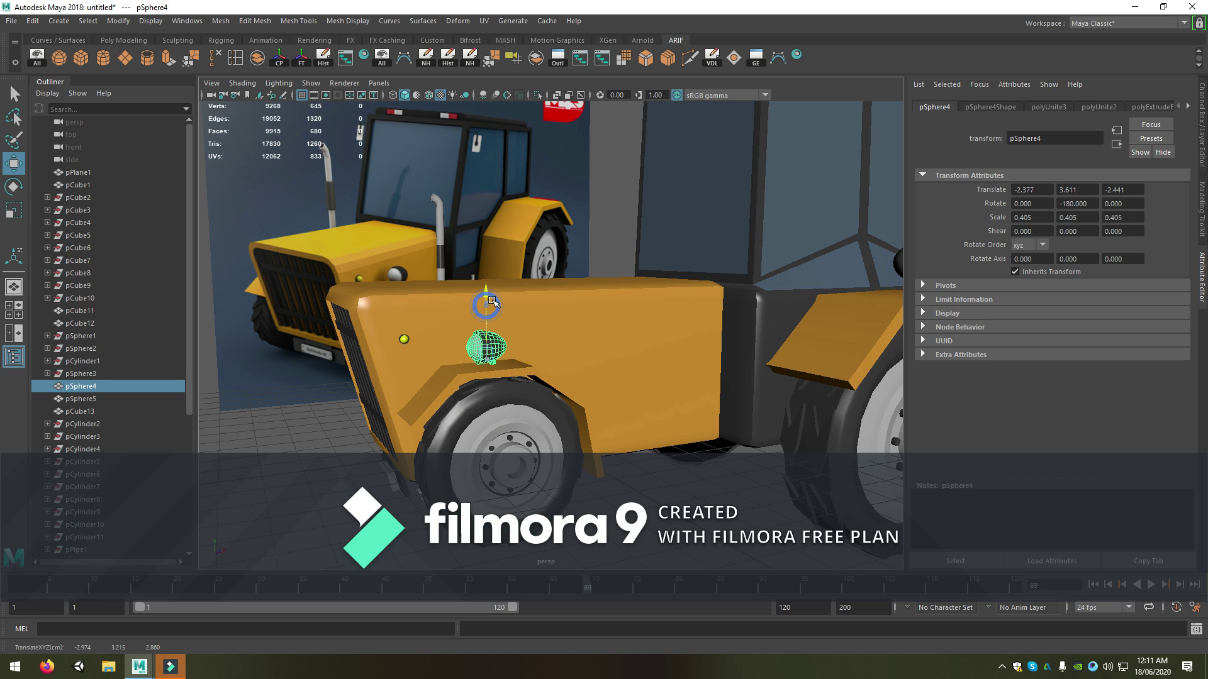
{"action": "scroll", "coordinate": [517, 348], "scroll_direction": "down", "scroll_amount": 5}
{"action": "left_click_drag", "start_coordinate": [517, 348], "coordinate": [503, 385], "text": "alt"}
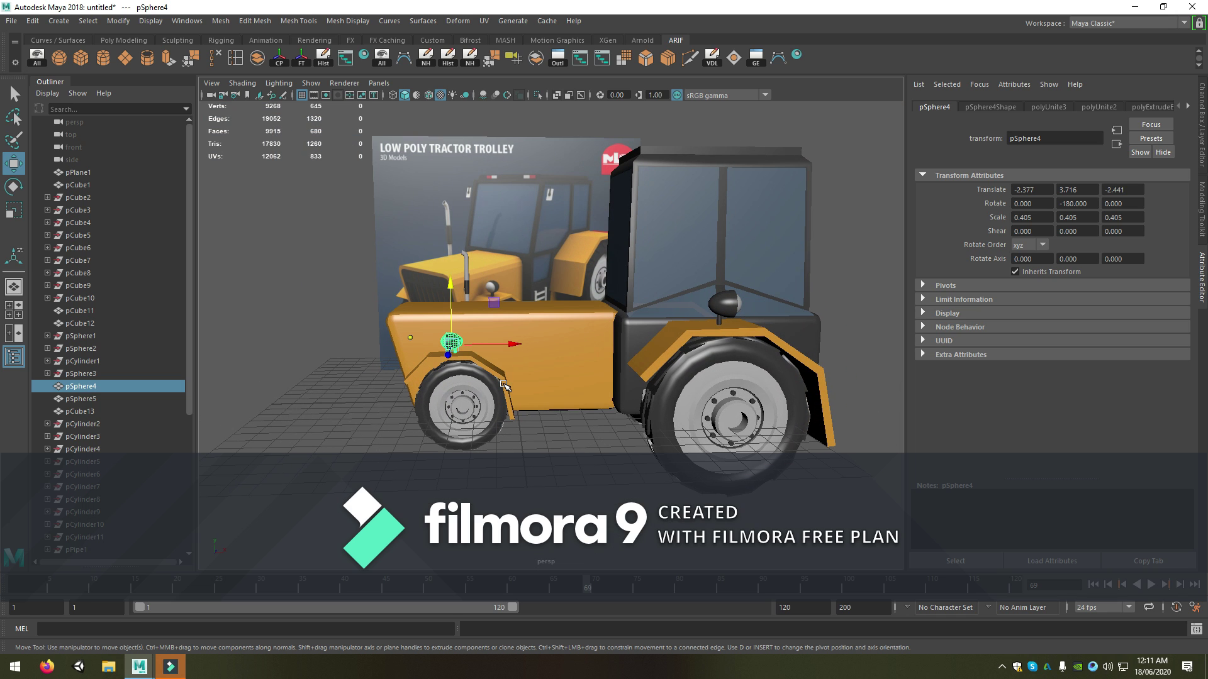
{"action": "left_click_drag", "start_coordinate": [503, 385], "coordinate": [598, 426], "text": "alt"}
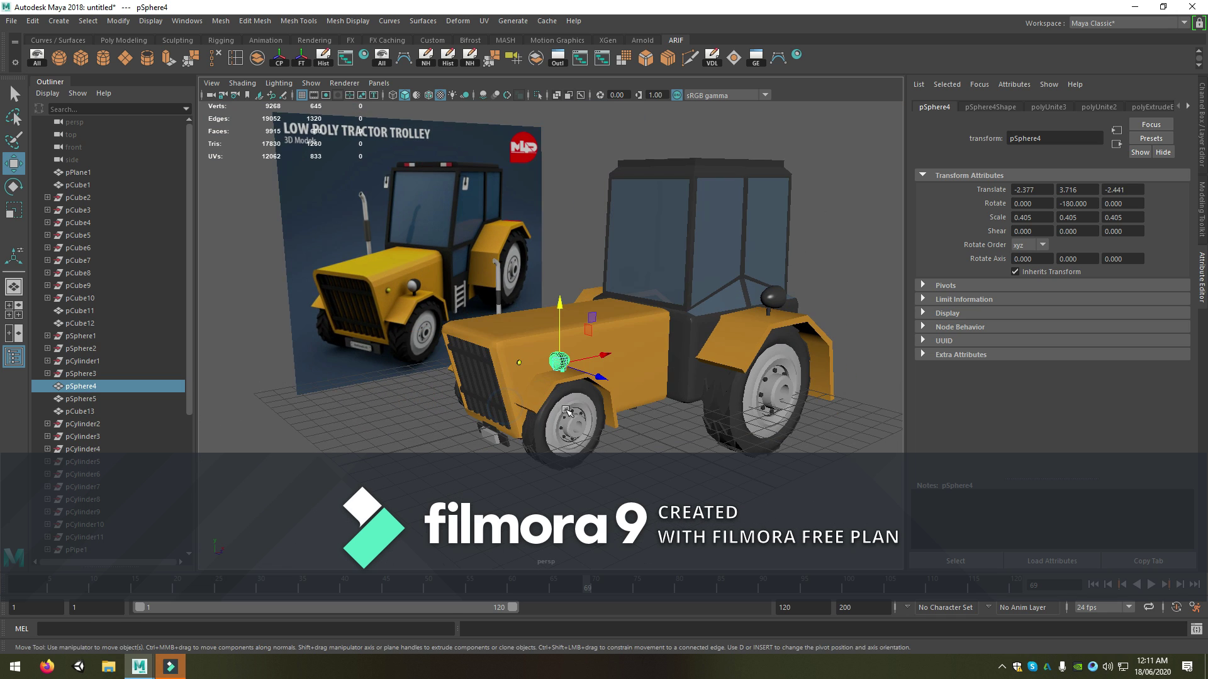
{"action": "scroll", "coordinate": [598, 426], "scroll_direction": "up", "scroll_amount": 2}
Delete the stray front fender block pCube14
{"action": "left_click", "coordinate": [655, 434]}
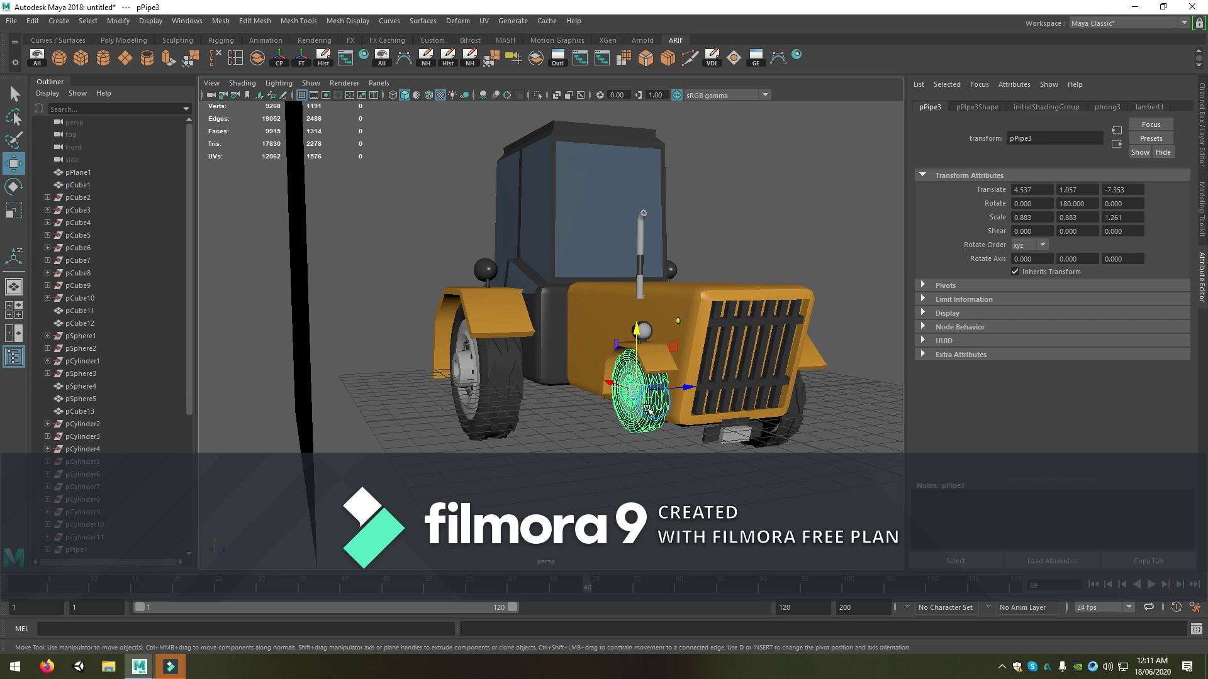
{"action": "left_click", "coordinate": [803, 406]}
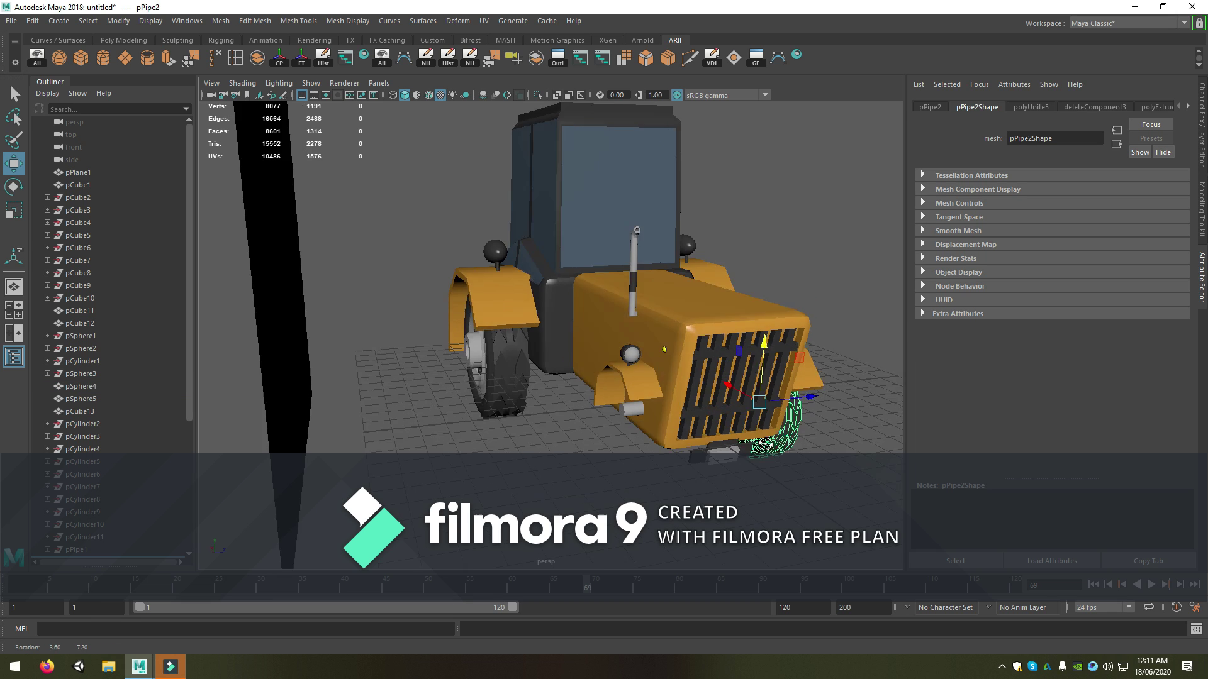
{"action": "left_click_drag", "start_coordinate": [803, 406], "coordinate": [640, 439], "text": "alt"}
{"action": "left_click", "coordinate": [606, 393]}
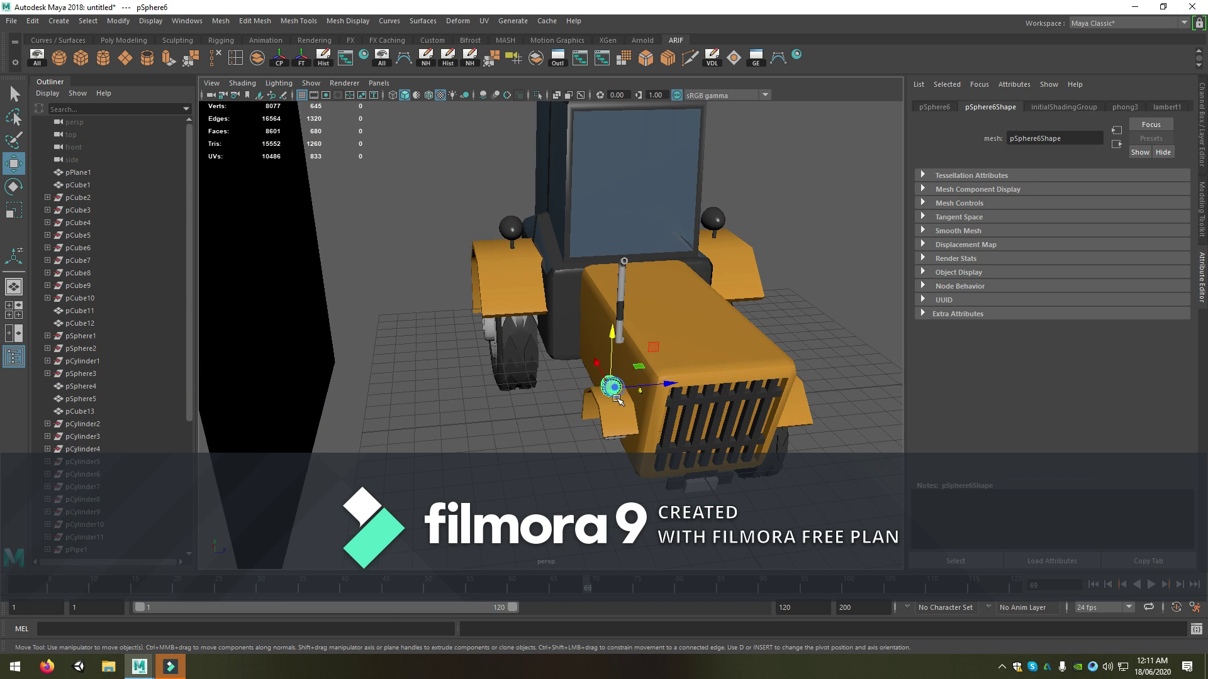
{"action": "key", "text": "Delete"}
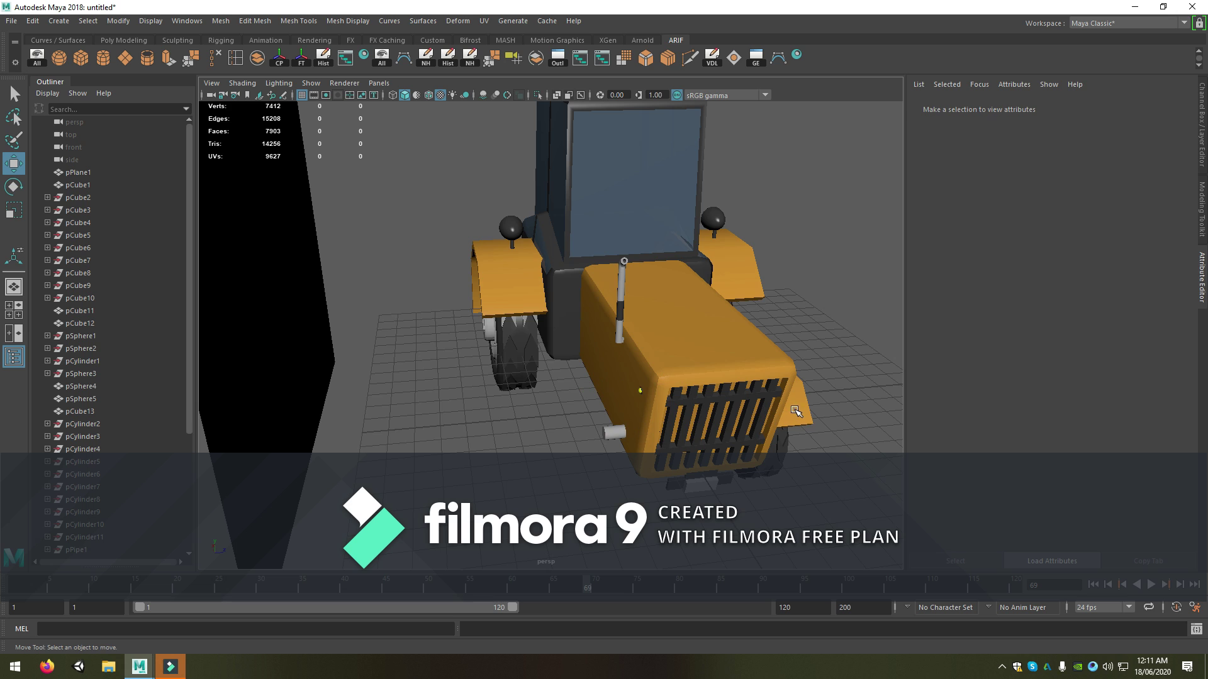
Mirror-duplicate the front wheel and fender to the other side and turn the copy 180° in Y
{"action": "left_click", "coordinate": [795, 411]}
{"action": "key", "text": "ctrl+shift+d"}
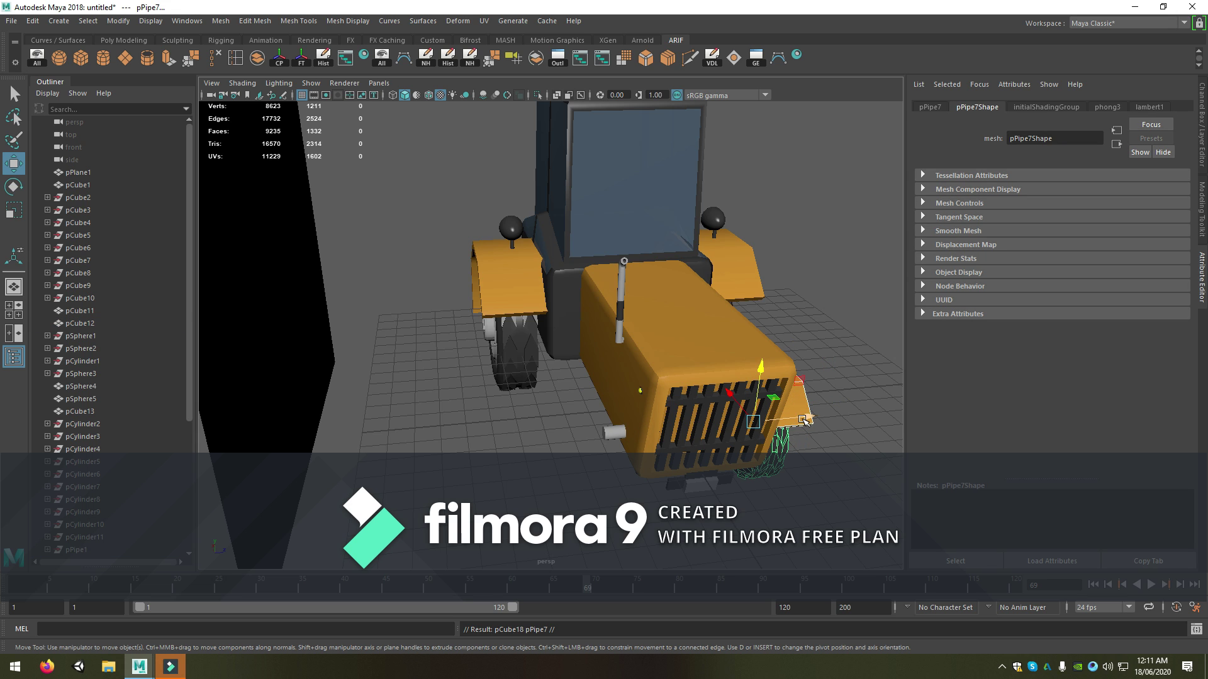
{"action": "scroll", "coordinate": [632, 497], "scroll_direction": "up", "scroll_amount": 3}
{"action": "left_click_drag", "start_coordinate": [632, 497], "coordinate": [648, 481], "text": "alt"}
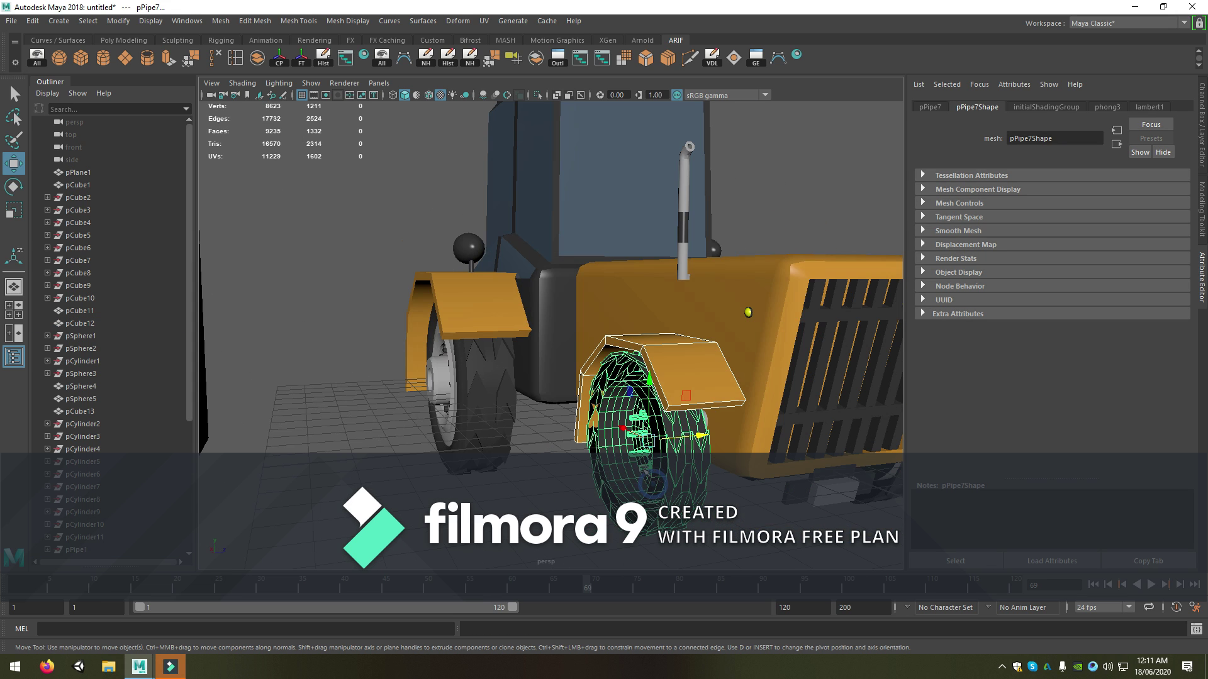
{"action": "left_click", "coordinate": [640, 466]}
{"action": "key", "text": "r"}
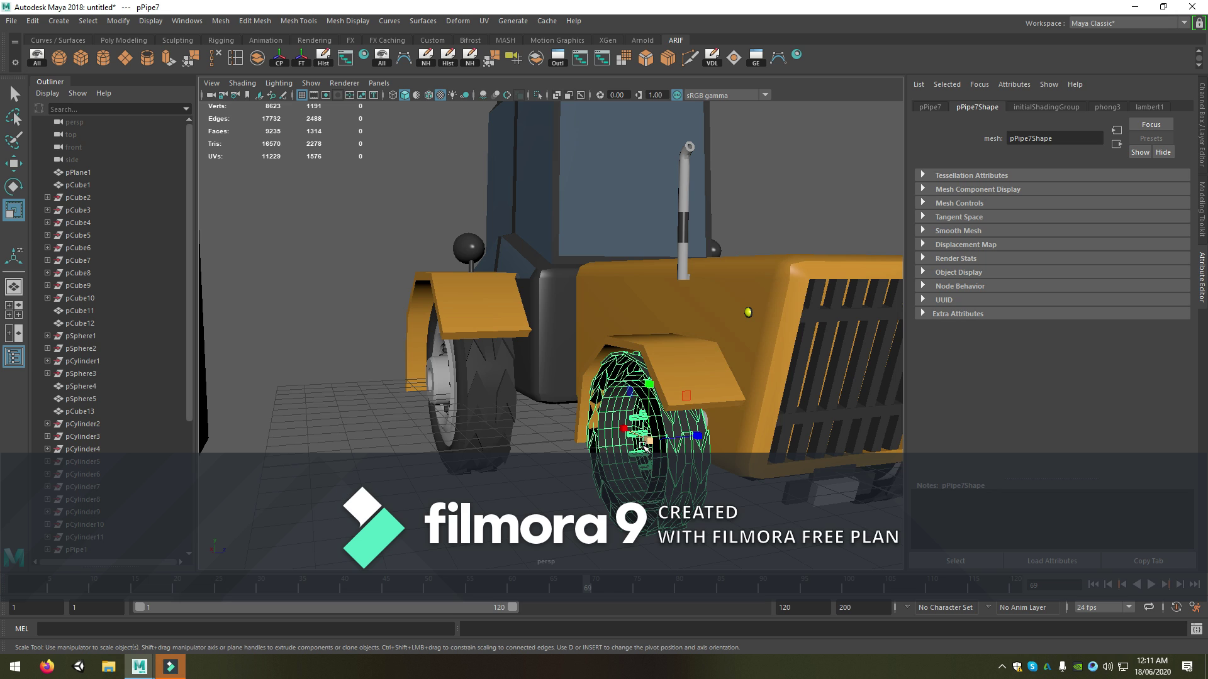
{"action": "key", "text": "e"}
{"action": "mouse_move", "coordinate": [652, 443]}
{"action": "left_mouse_down"}
{"action": "mouse_move", "coordinate": [794, 462]}
{"action": "mouse_move", "coordinate": [784, 466]}
{"action": "left_mouse_up"}
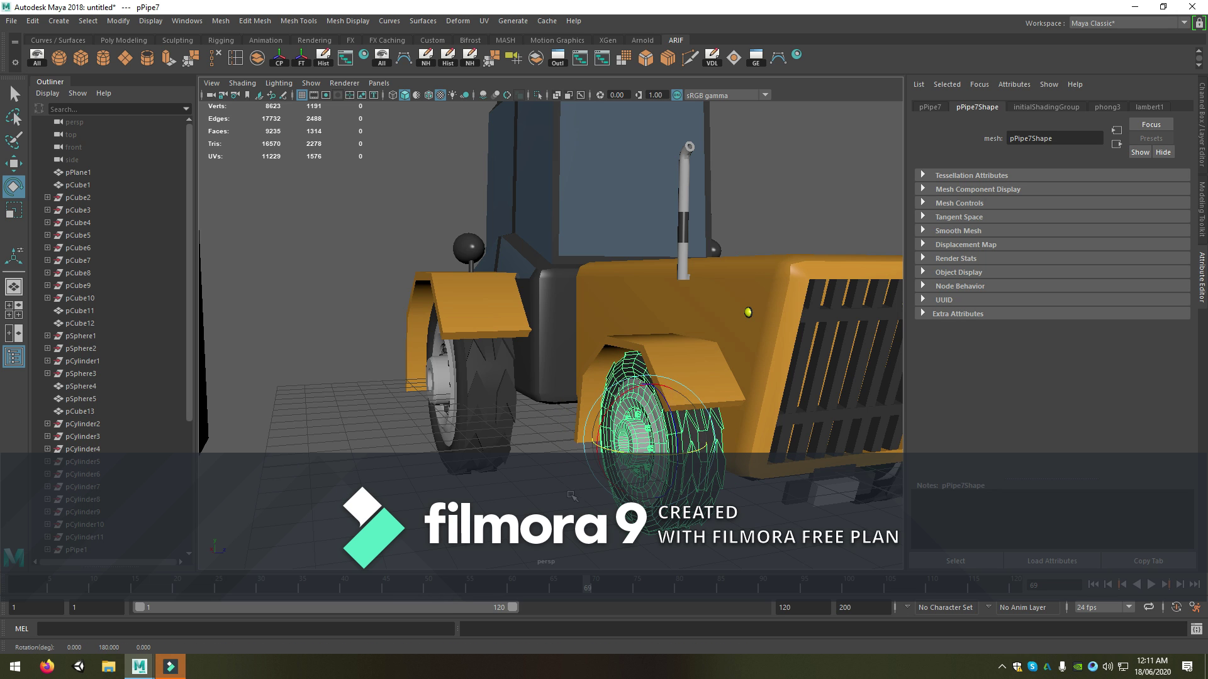
{"action": "mouse_move", "coordinate": [571, 496]}
{"action": "left_mouse_down", "text": "alt"}
{"action": "mouse_move", "coordinate": [503, 474]}
{"action": "mouse_move", "coordinate": [586, 470]}
{"action": "left_mouse_up", "text": "alt"}
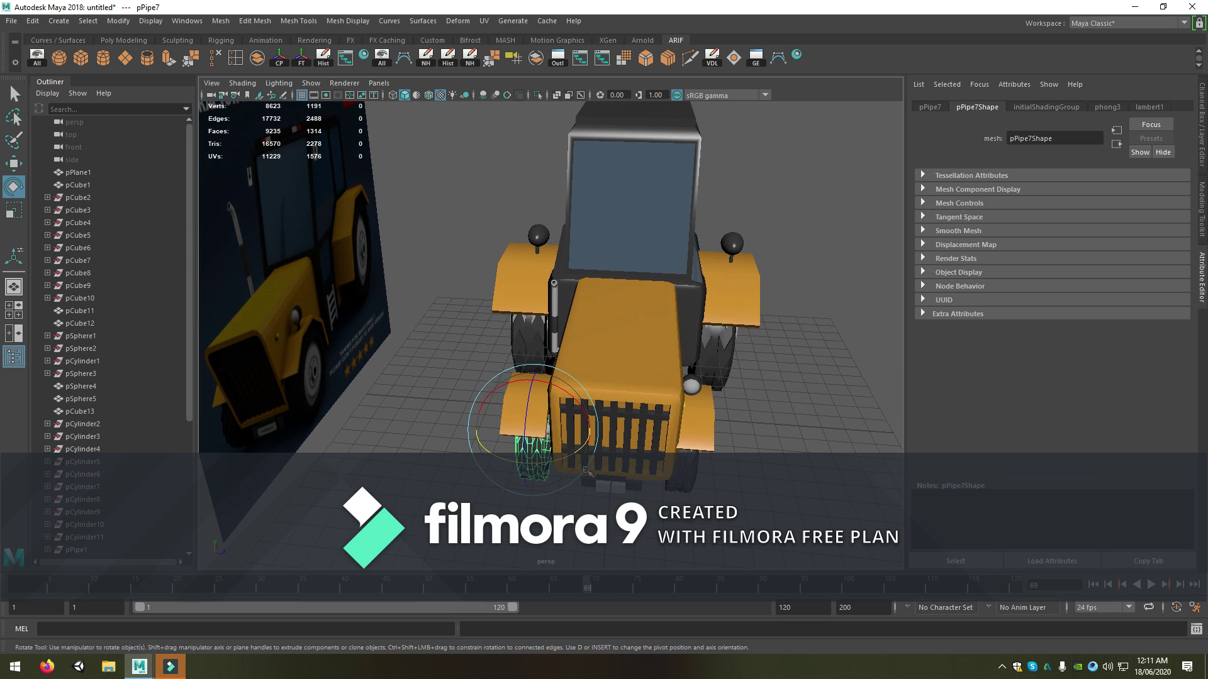
Duplicate the headlight sphere and move the copy, pSphere10, to the opposite hood corner
{"action": "left_click", "coordinate": [687, 390]}
{"action": "key", "text": "w"}
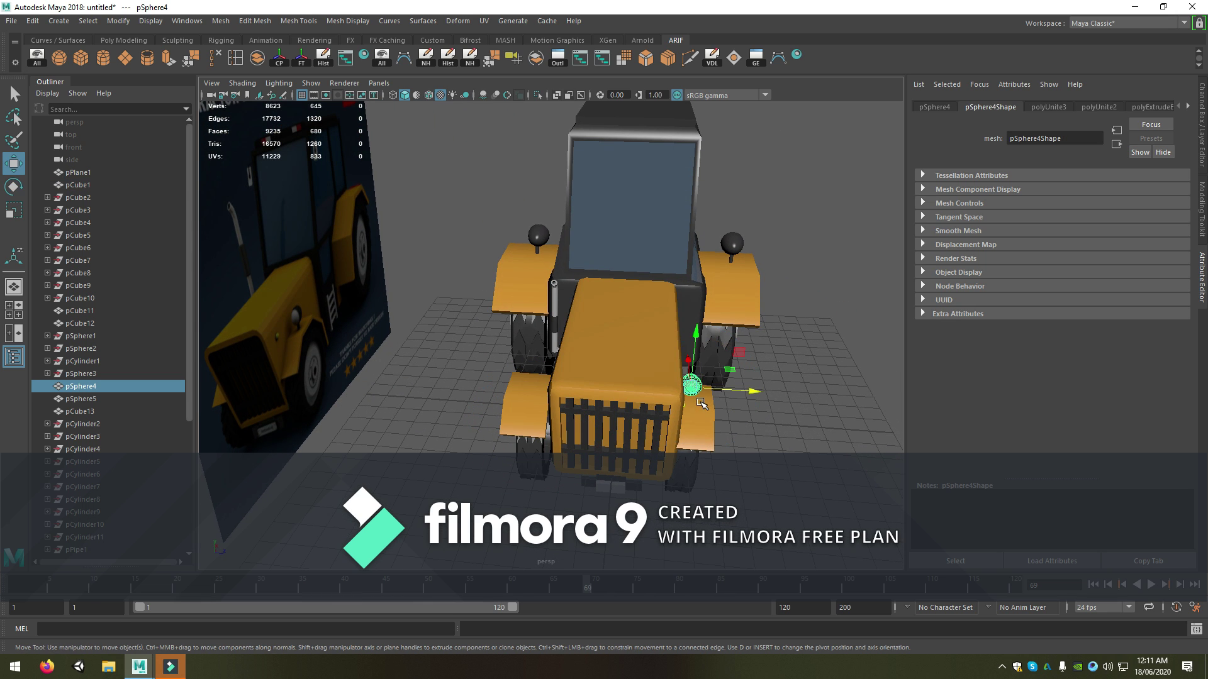
{"action": "key", "text": "ctrl+d"}
{"action": "left_click_drag", "start_coordinate": [730, 392], "coordinate": [530, 403]}
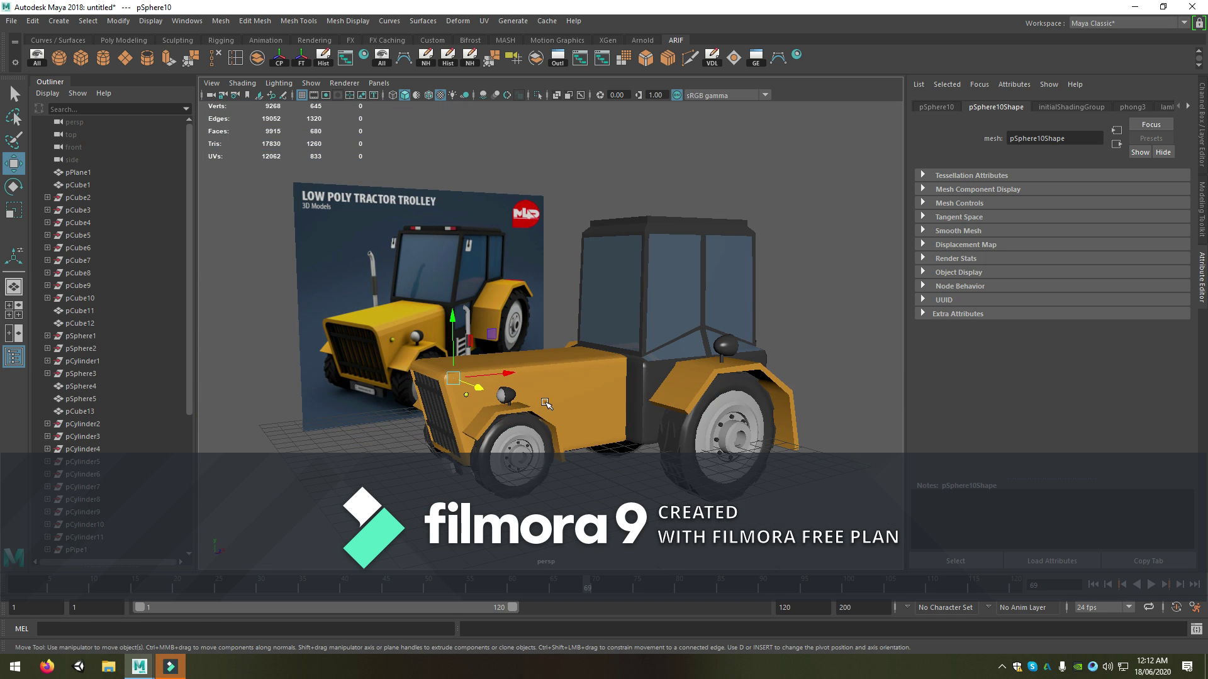
{"action": "left_click", "coordinate": [643, 182]}
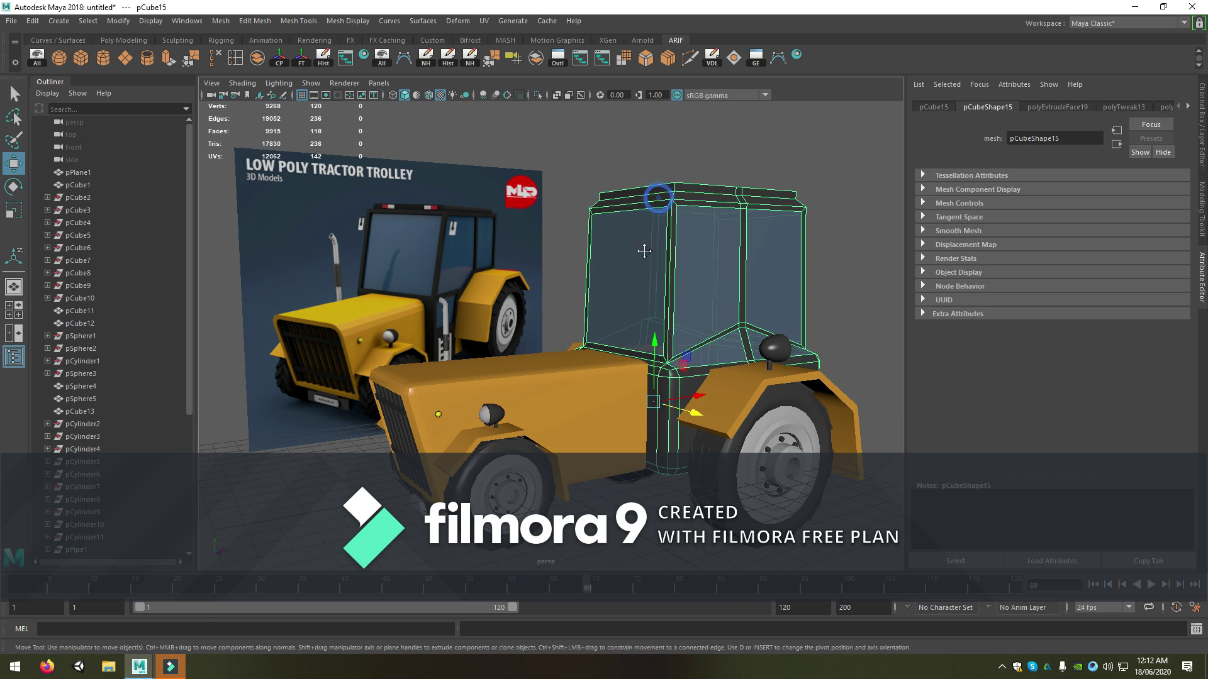
{"action": "key", "text": "f"}
{"action": "left_click_drag", "start_coordinate": [660, 349], "coordinate": [678, 306], "text": "alt"}
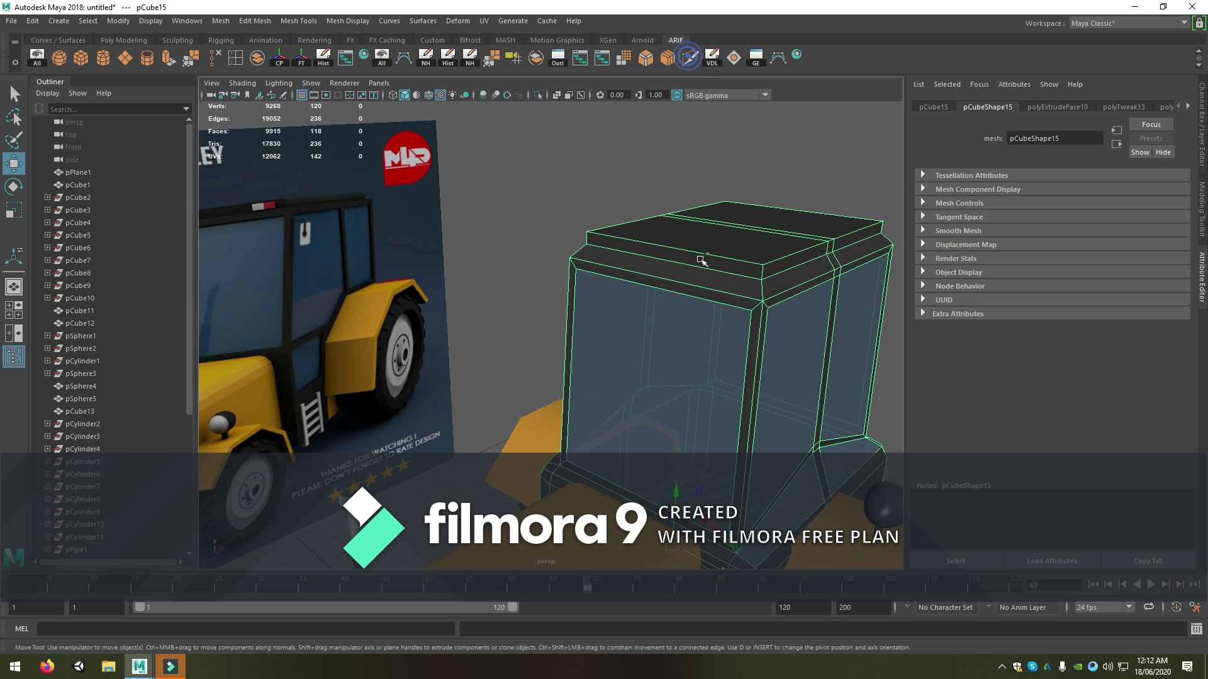
Cut six new edge loops across the cab roof and down its walls with Multi-Cut
{"action": "right_click_drag", "start_coordinate": [702, 260], "coordinate": [686, 265], "text": "shift"}
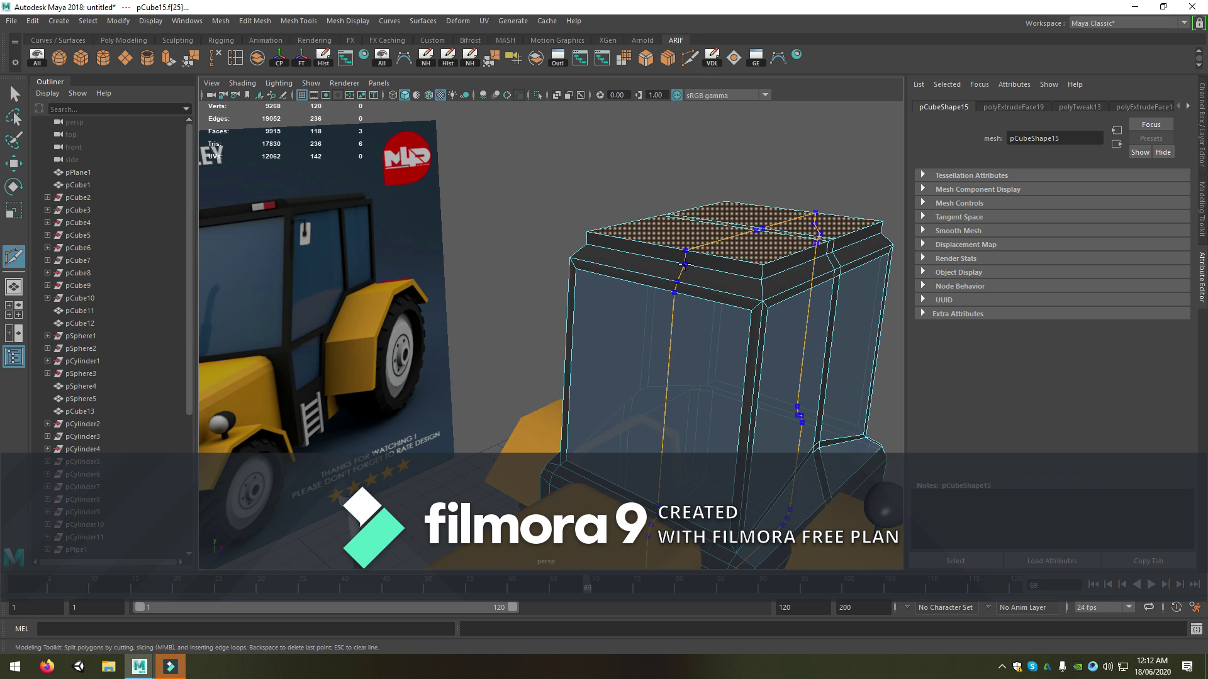
{"action": "left_click", "coordinate": [686, 264], "text": "ctrl"}
{"action": "left_click", "coordinate": [701, 270], "text": "ctrl"}
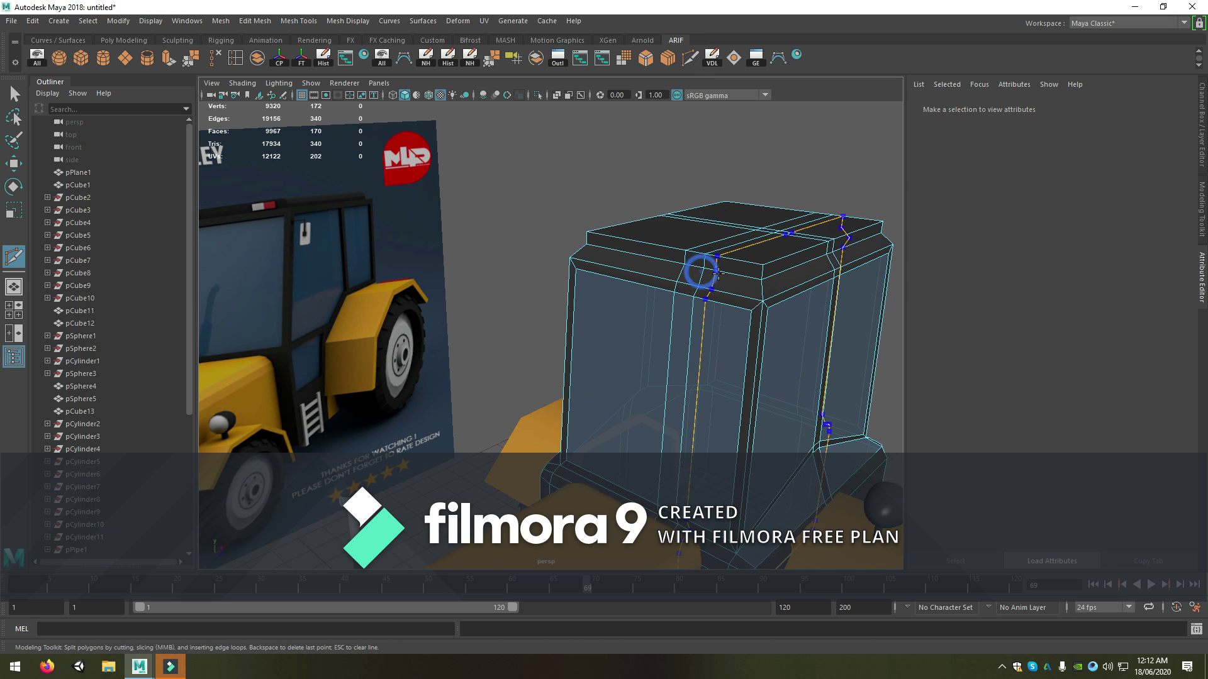
{"action": "left_click", "coordinate": [733, 276], "text": "ctrl"}
{"action": "middle_click_drag", "start_coordinate": [733, 276], "coordinate": [805, 302], "text": "alt"}
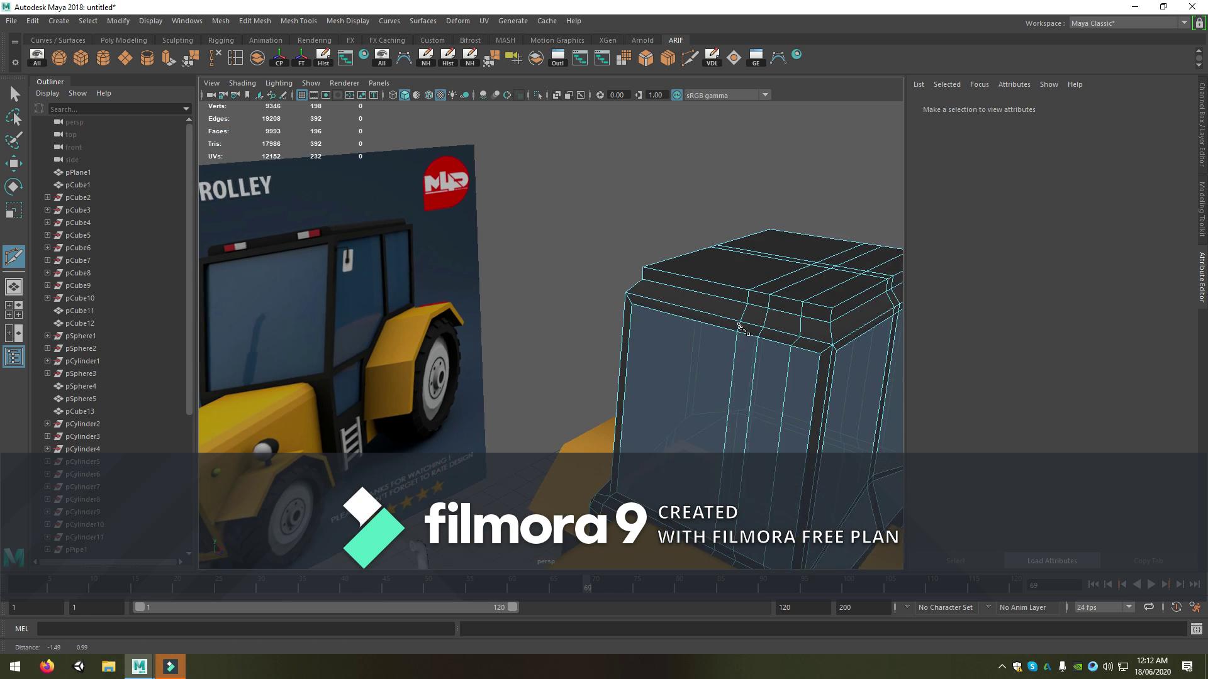
{"action": "left_click", "coordinate": [818, 277], "text": "ctrl"}
{"action": "left_click", "coordinate": [708, 281], "text": "ctrl"}
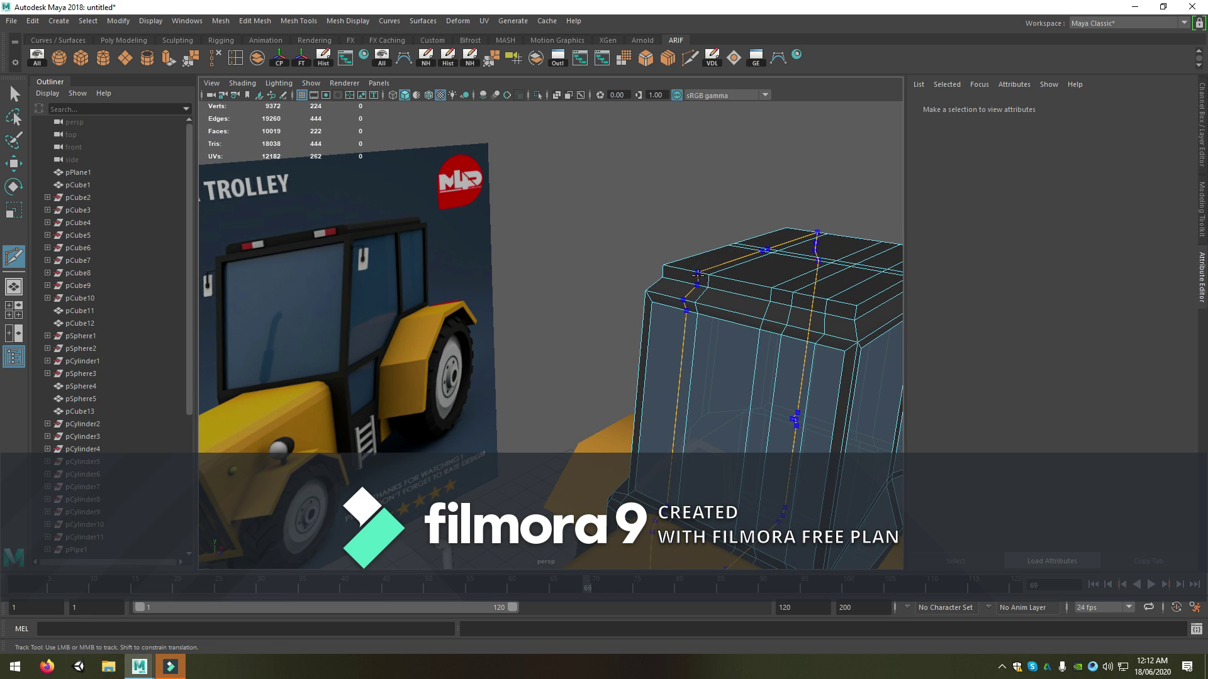
{"action": "left_click", "coordinate": [682, 266], "text": "ctrl"}
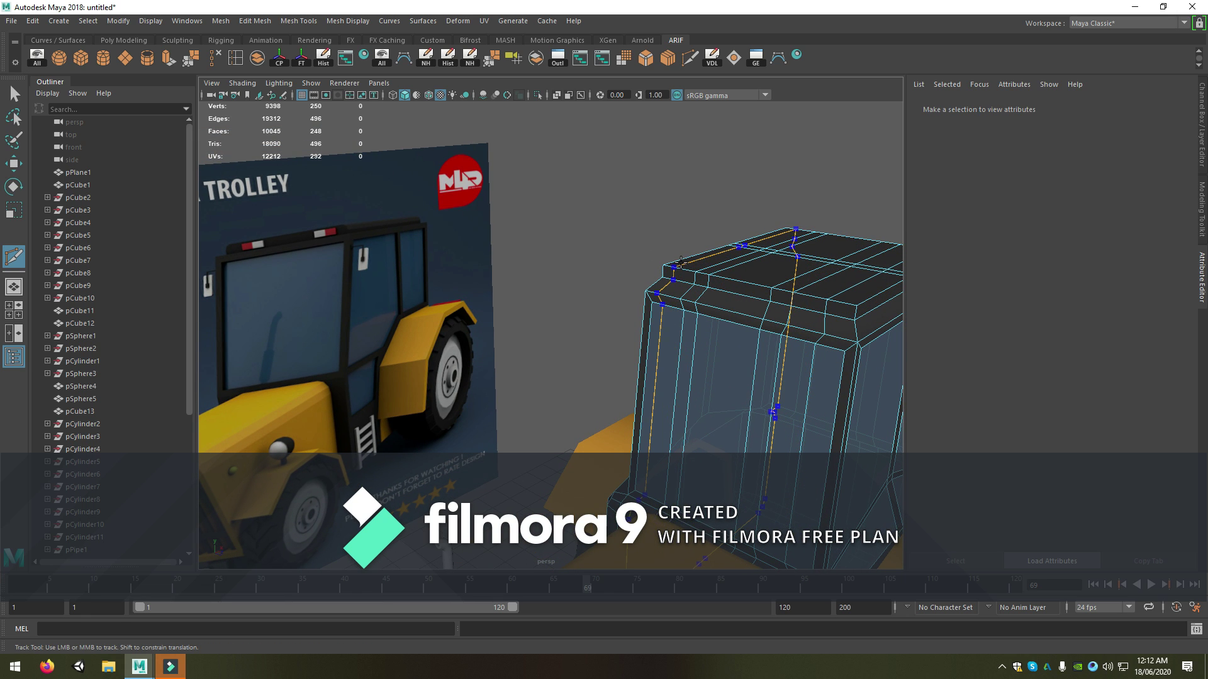
{"action": "key", "text": "w"}
{"action": "left_click_drag", "start_coordinate": [807, 303], "coordinate": [799, 286], "text": "alt"}
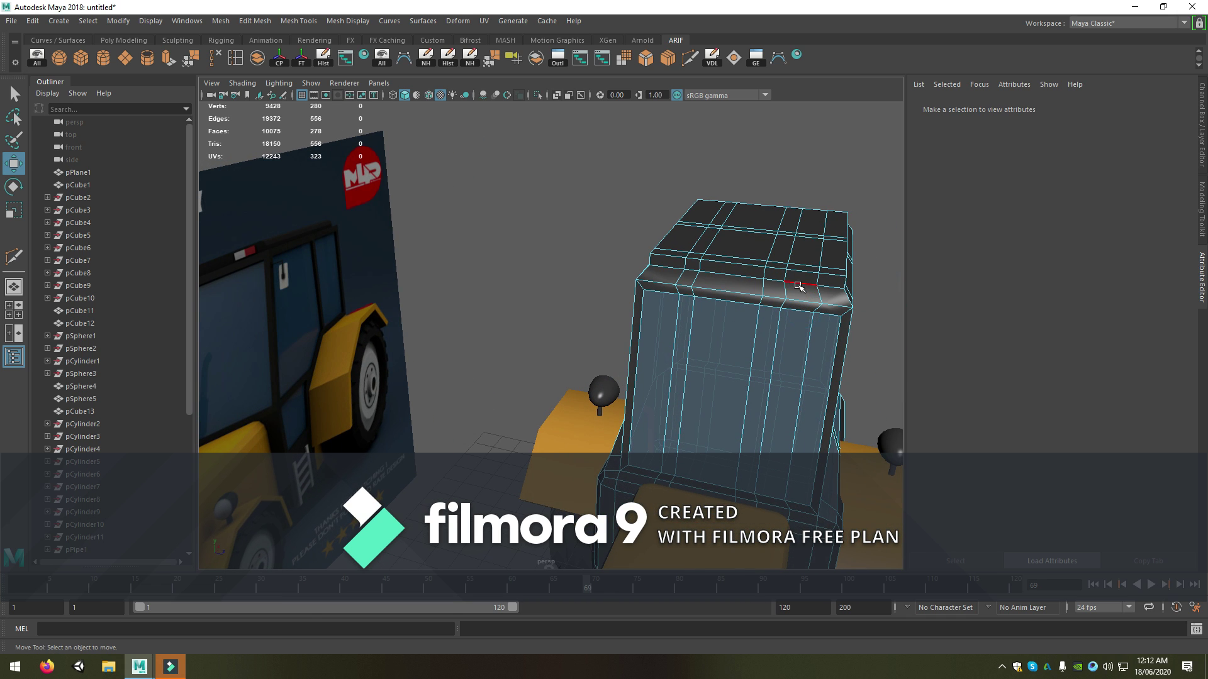
Assign an existing material to two roof-edge faces of the cab
{"action": "left_click", "coordinate": [797, 291]}
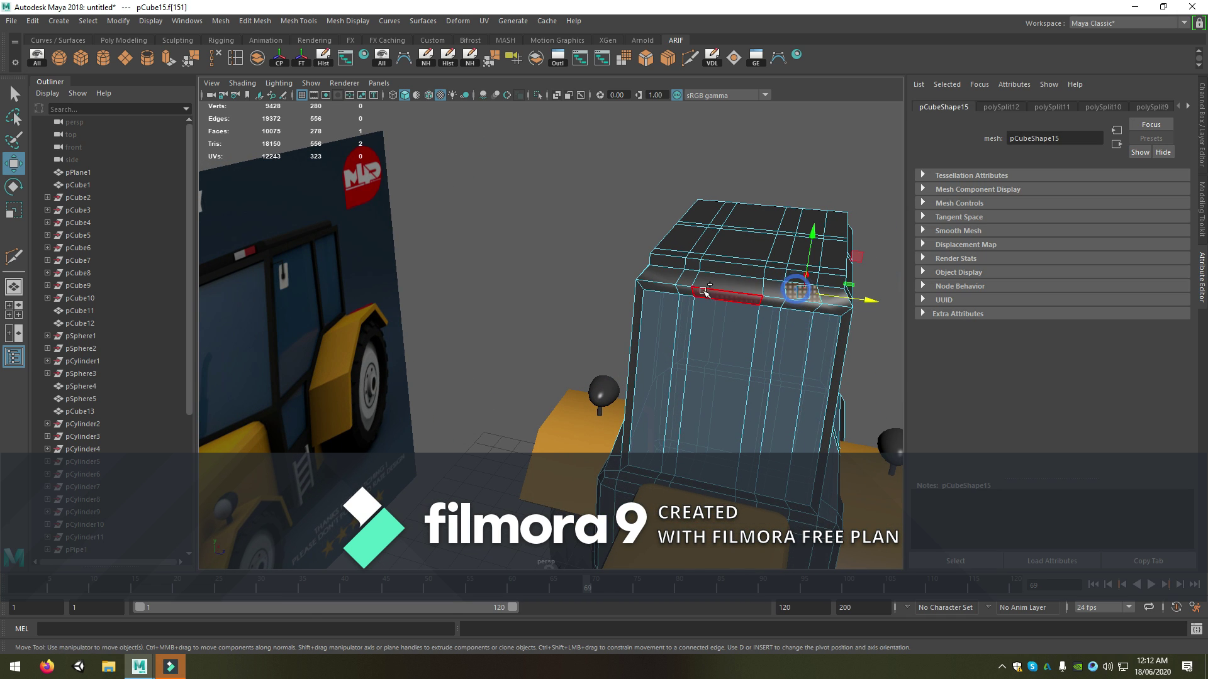
{"action": "left_click", "coordinate": [661, 275], "text": "shift"}
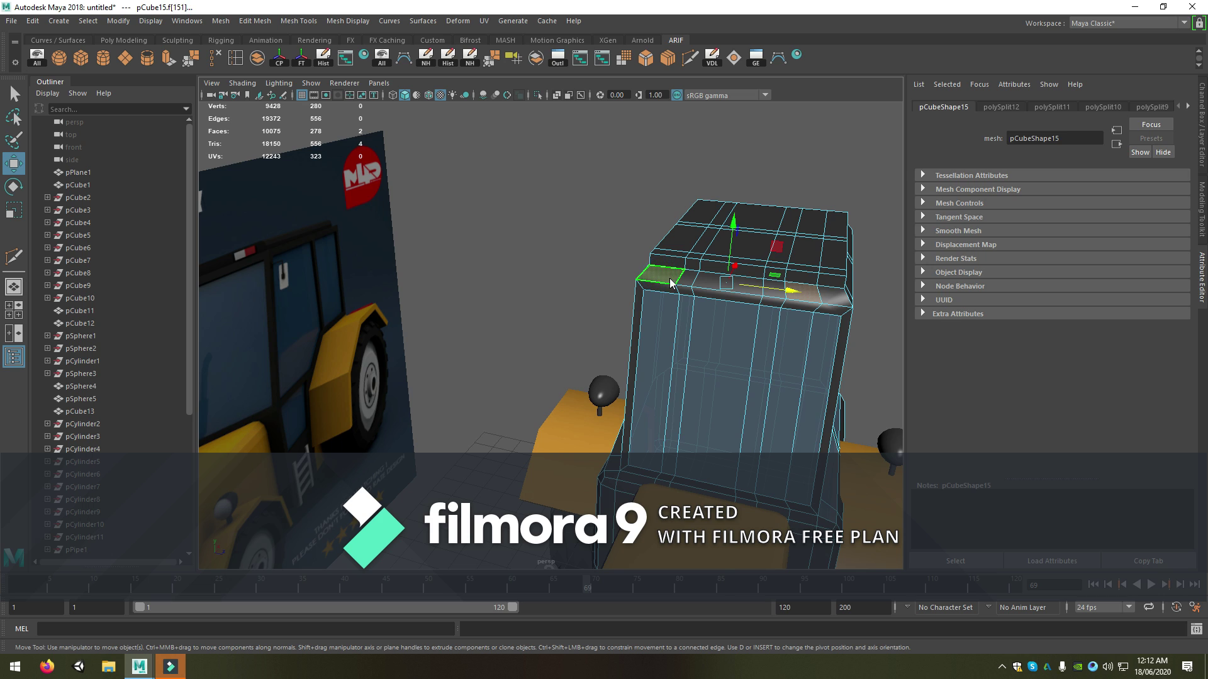
{"action": "right_click_drag", "start_coordinate": [671, 283], "coordinate": [741, 624]}
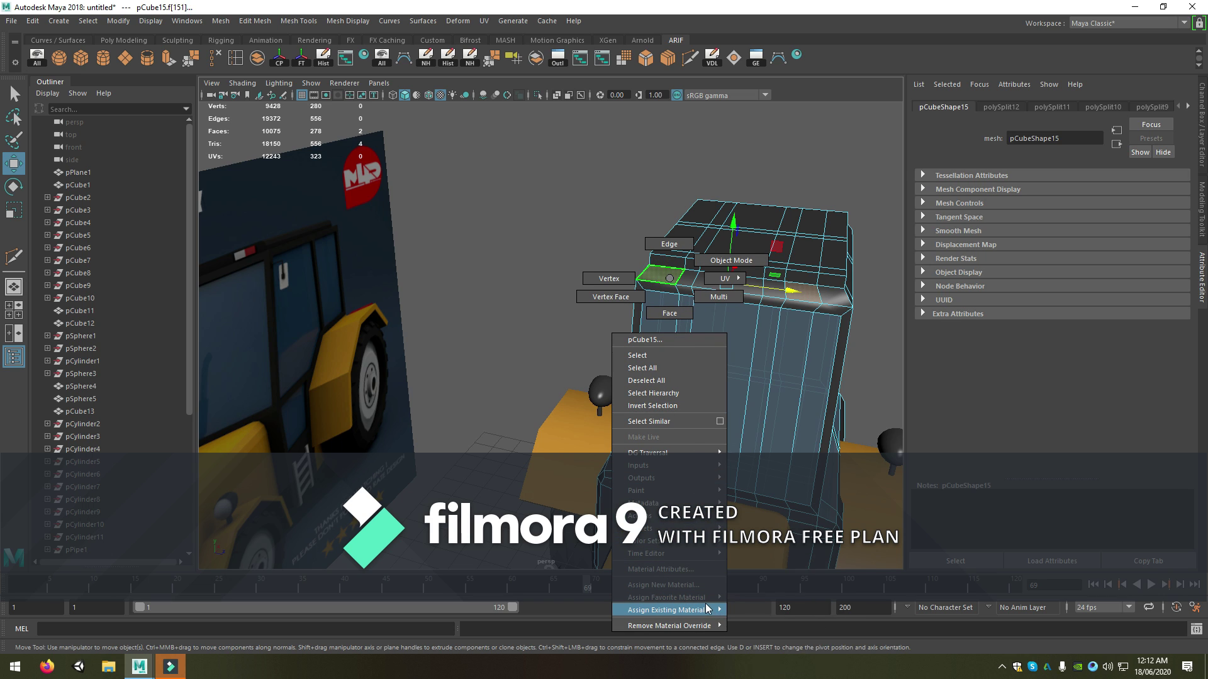
{"action": "key", "text": "Escape"}
{"action": "right_click", "coordinate": [665, 285]}
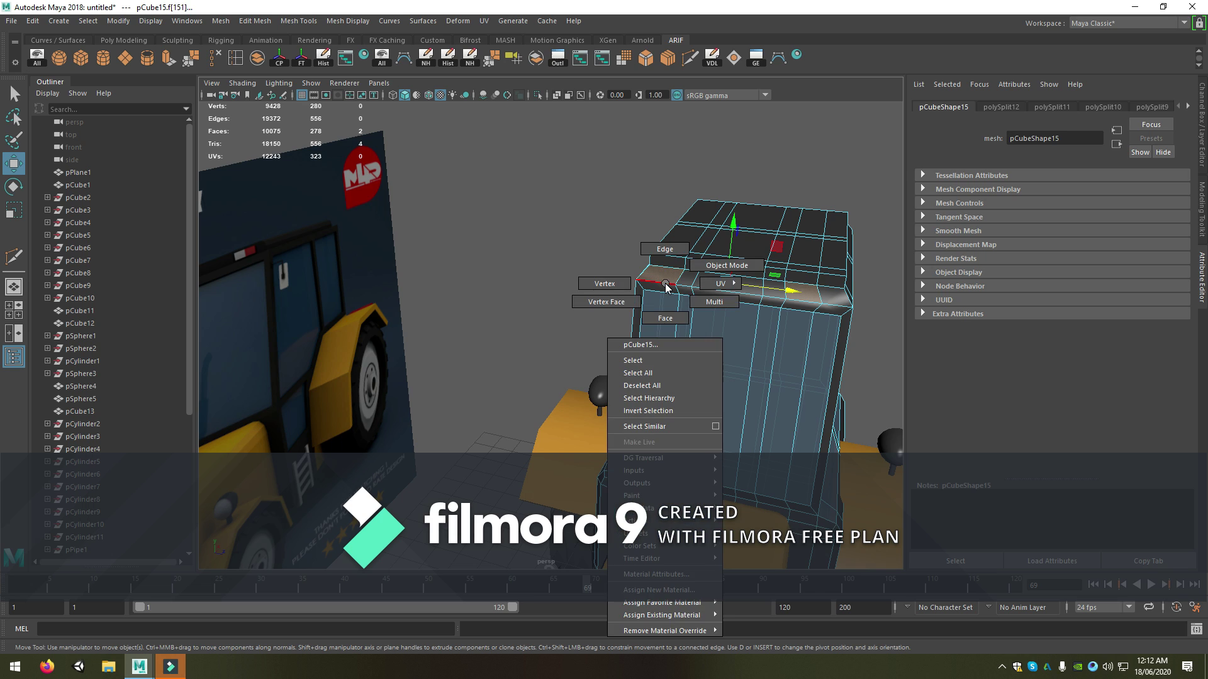
{"action": "mouse_move", "coordinate": [662, 614]}
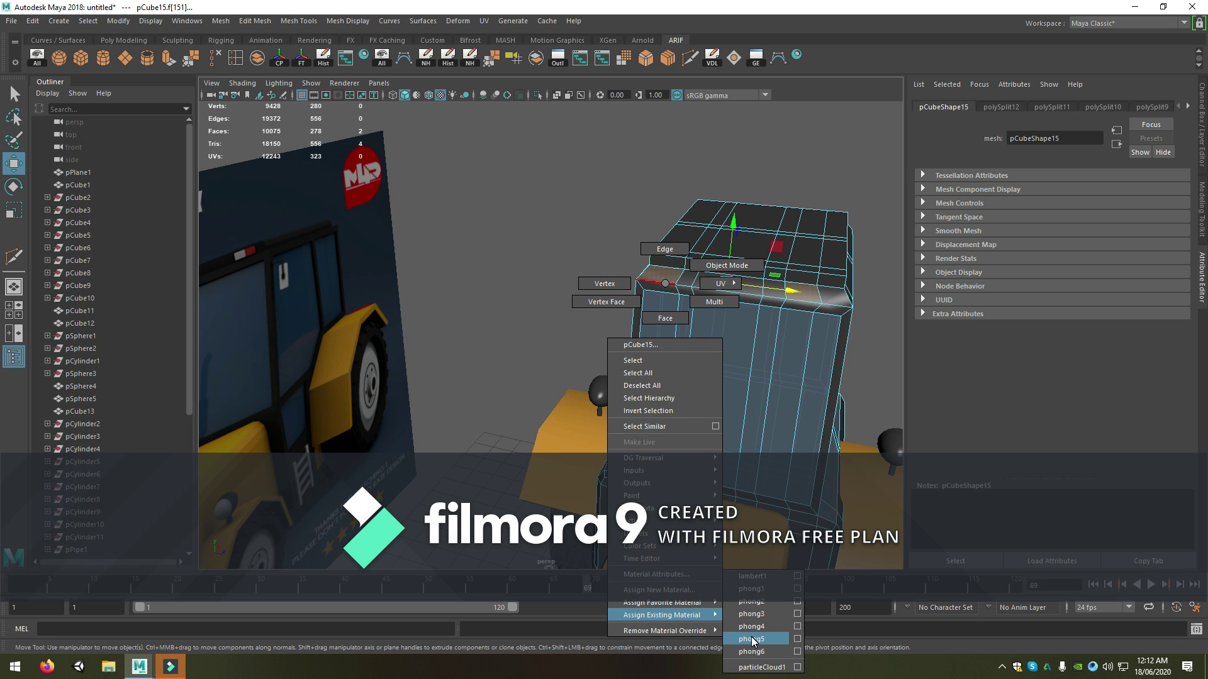
{"action": "left_click", "coordinate": [771, 638]}
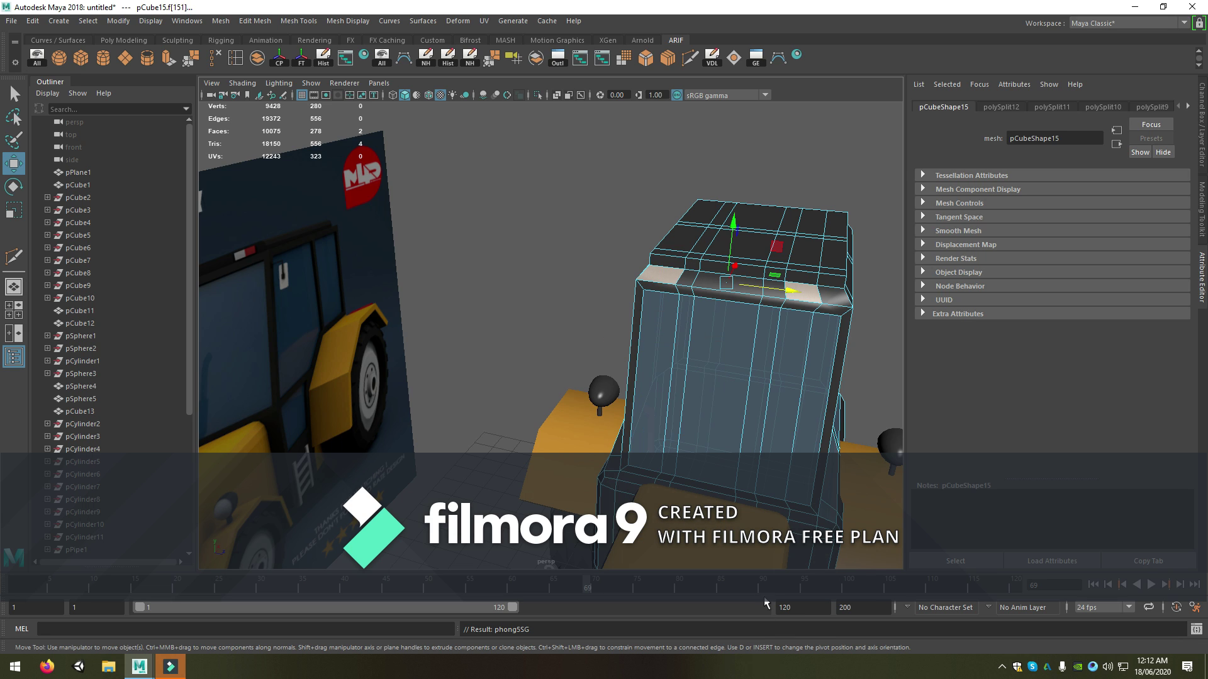
Give another roof-edge face a new Phong material coloured red
{"action": "left_click", "coordinate": [688, 277], "text": "shift"}
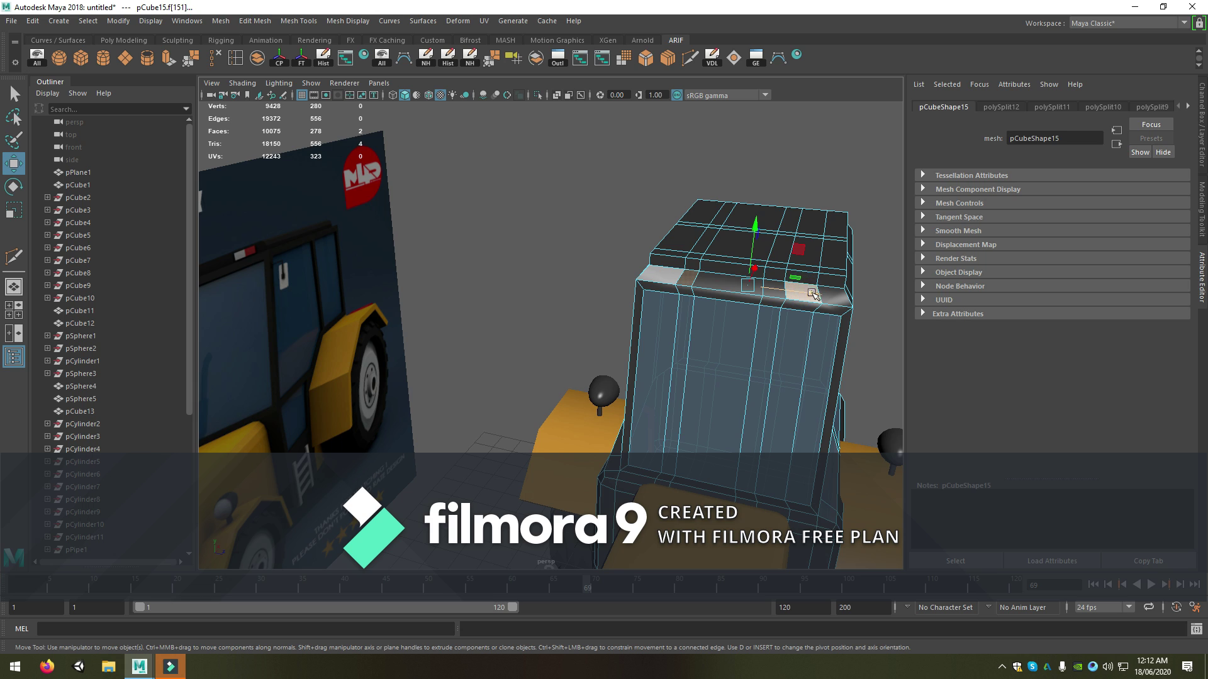
{"action": "right_click_drag", "start_coordinate": [811, 301], "coordinate": [809, 605]}
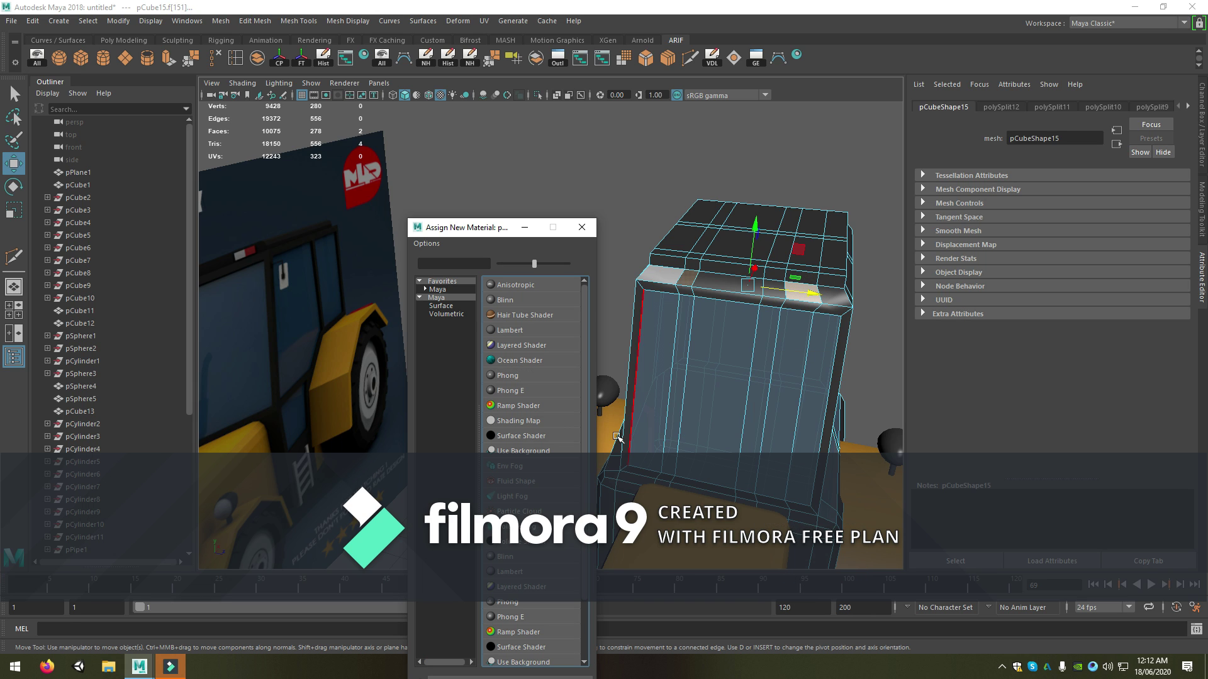
{"action": "left_click", "coordinate": [535, 377]}
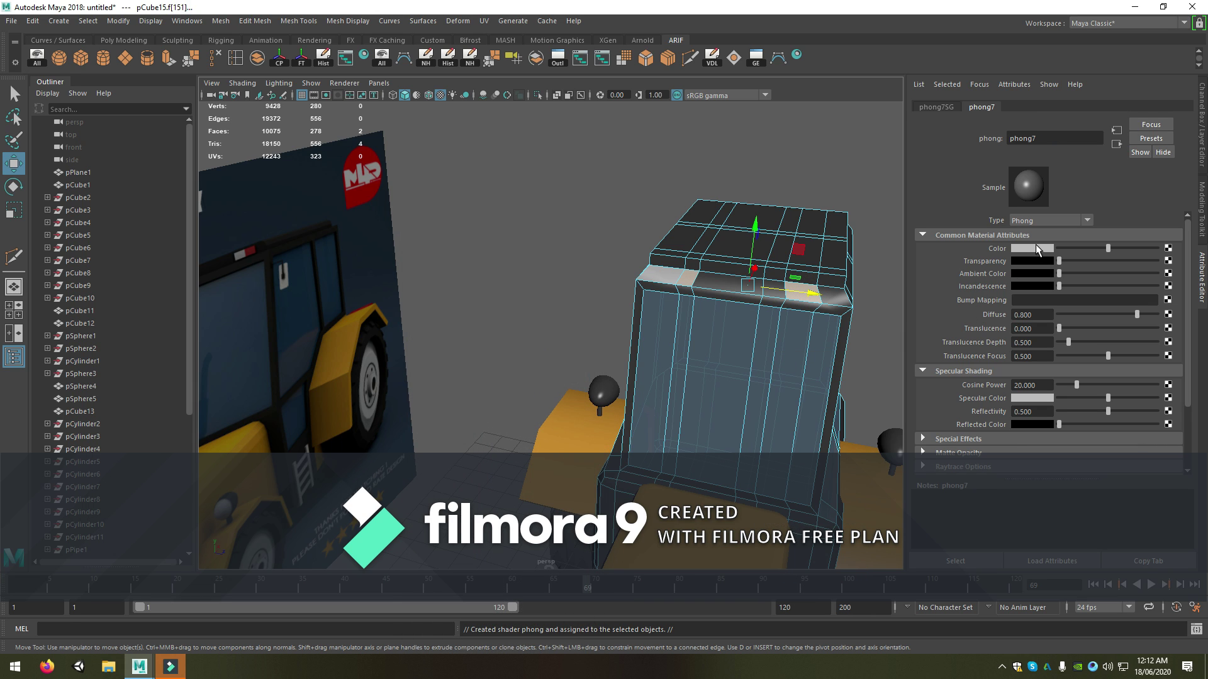
{"action": "left_click", "coordinate": [1036, 249]}
{"action": "left_click", "coordinate": [988, 217]}
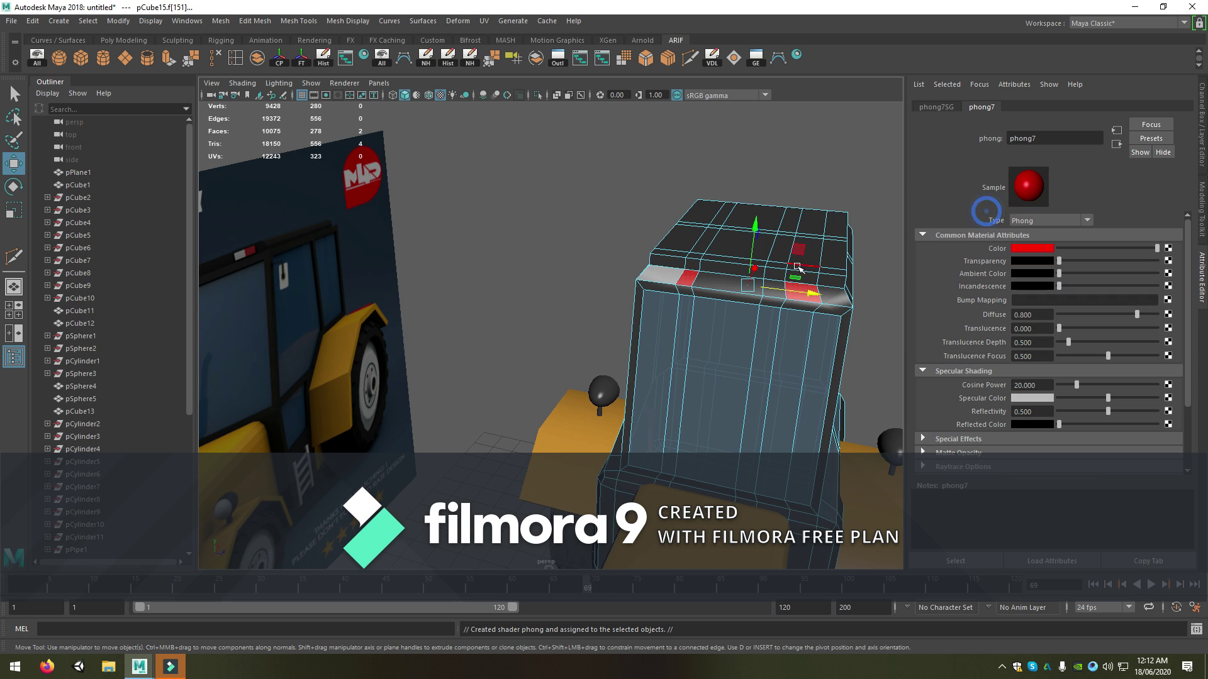
{"action": "right_click_drag", "start_coordinate": [774, 283], "coordinate": [868, 183]}
{"action": "mouse_move", "coordinate": [868, 183]}
{"action": "left_mouse_down", "text": "alt"}
{"action": "mouse_move", "coordinate": [844, 322]}
{"action": "mouse_move", "coordinate": [801, 243]}
{"action": "mouse_move", "coordinate": [660, 337]}
{"action": "left_mouse_up", "text": "alt"}
{"action": "middle_click_drag", "start_coordinate": [682, 356], "coordinate": [645, 386], "text": "alt"}
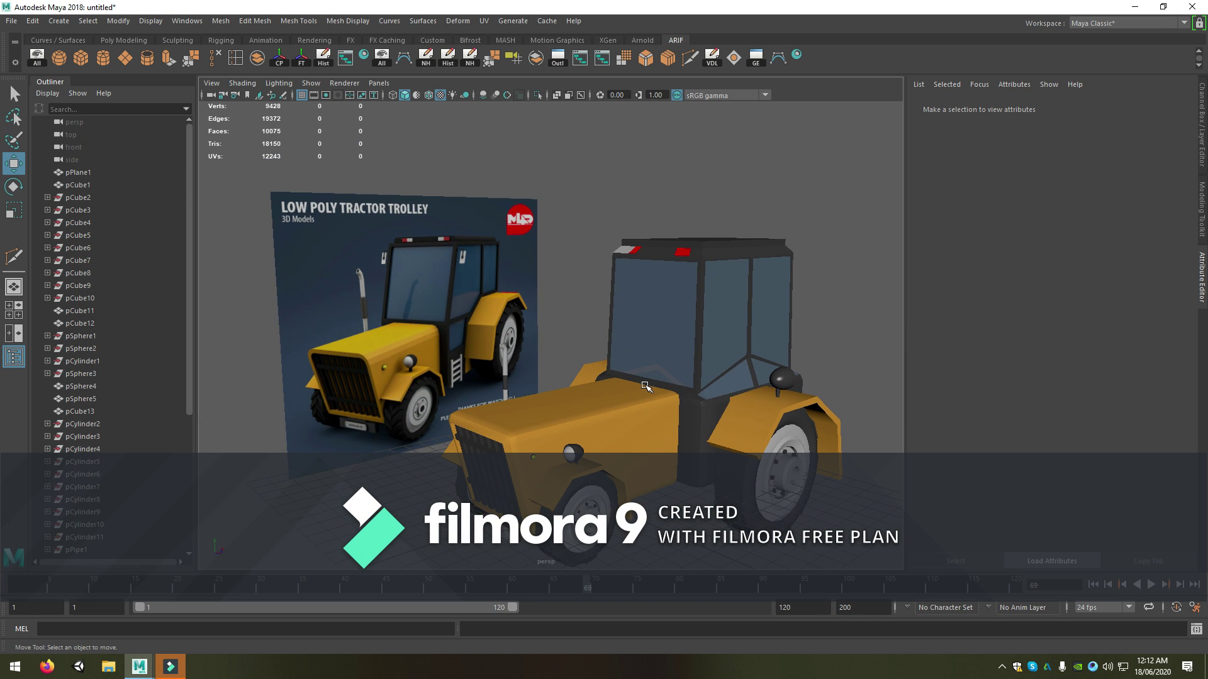
Combine the rear wheel, fender and knob into pPipe8 and scale it to 0.842
{"action": "mouse_move", "coordinate": [634, 392]}
{"action": "left_mouse_down", "text": "alt"}
{"action": "mouse_move", "coordinate": [593, 446]}
{"action": "mouse_move", "coordinate": [538, 452]}
{"action": "mouse_move", "coordinate": [544, 480]}
{"action": "mouse_move", "coordinate": [490, 436]}
{"action": "left_mouse_up", "text": "alt"}
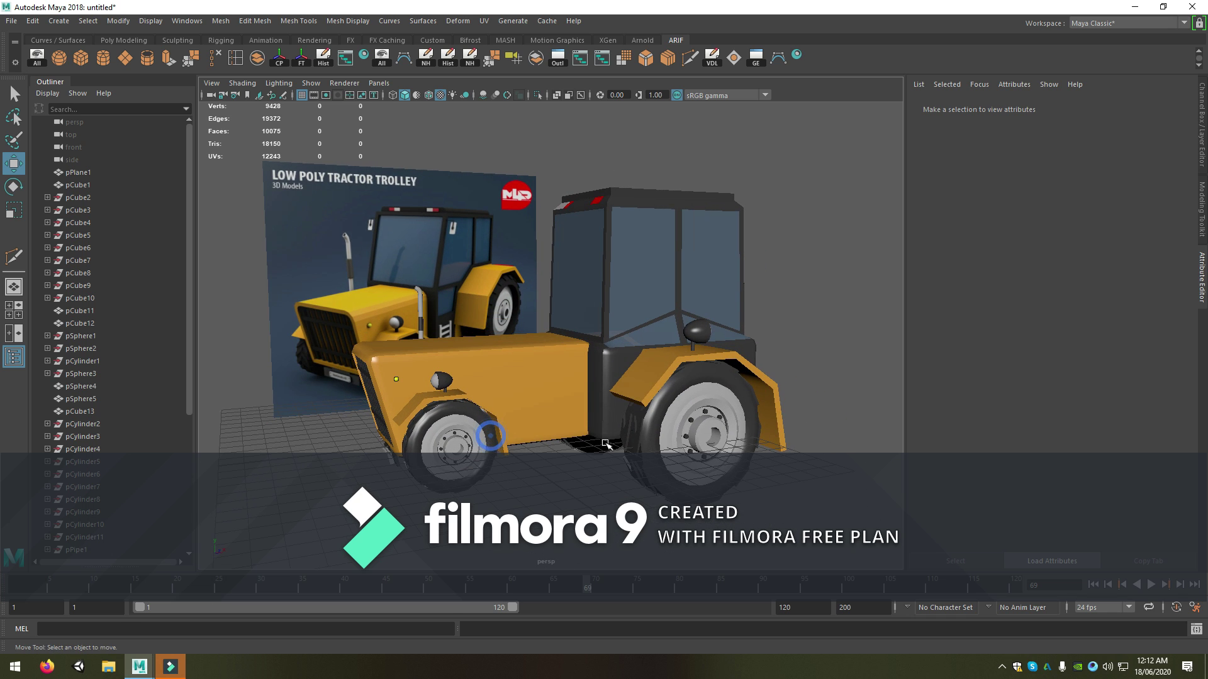
{"action": "left_click", "coordinate": [699, 434]}
{"action": "scroll", "coordinate": [698, 434], "scroll_direction": "up", "scroll_amount": 3}
{"action": "scroll", "coordinate": [692, 353], "scroll_direction": "up", "scroll_amount": 3}
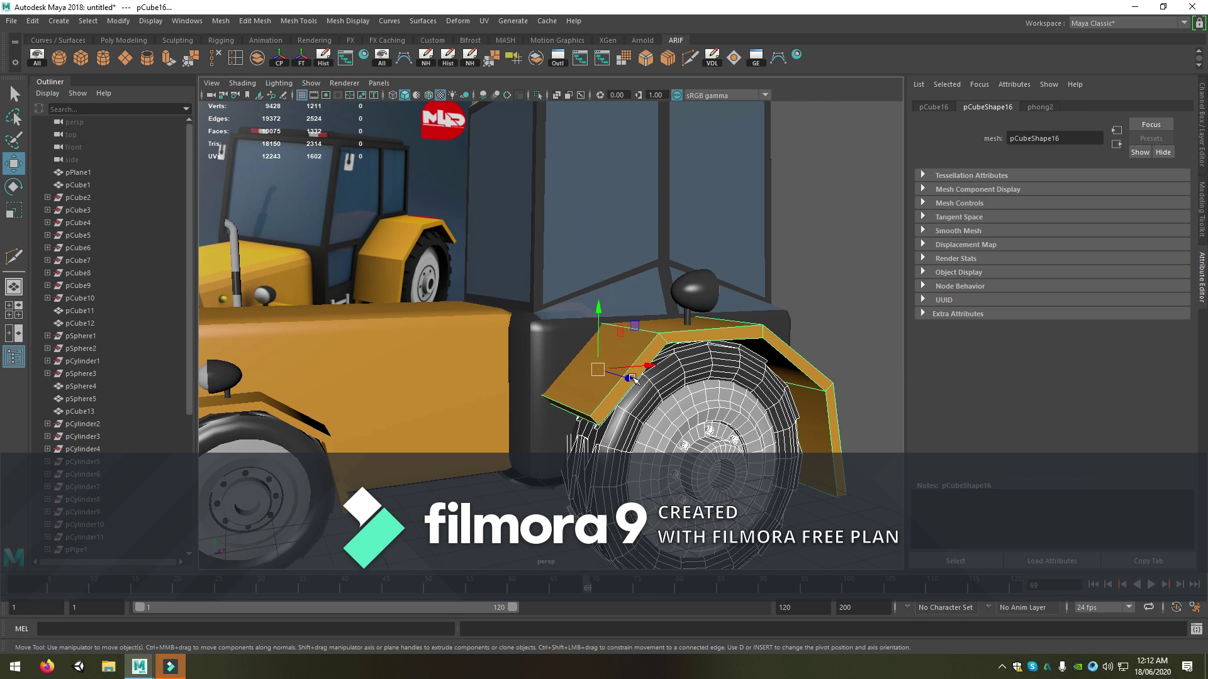
{"action": "left_click", "coordinate": [681, 290]}
{"action": "key", "text": "r"}
{"action": "left_click_drag", "start_coordinate": [691, 306], "coordinate": [648, 308]}
{"action": "left_click", "coordinate": [262, 62]}
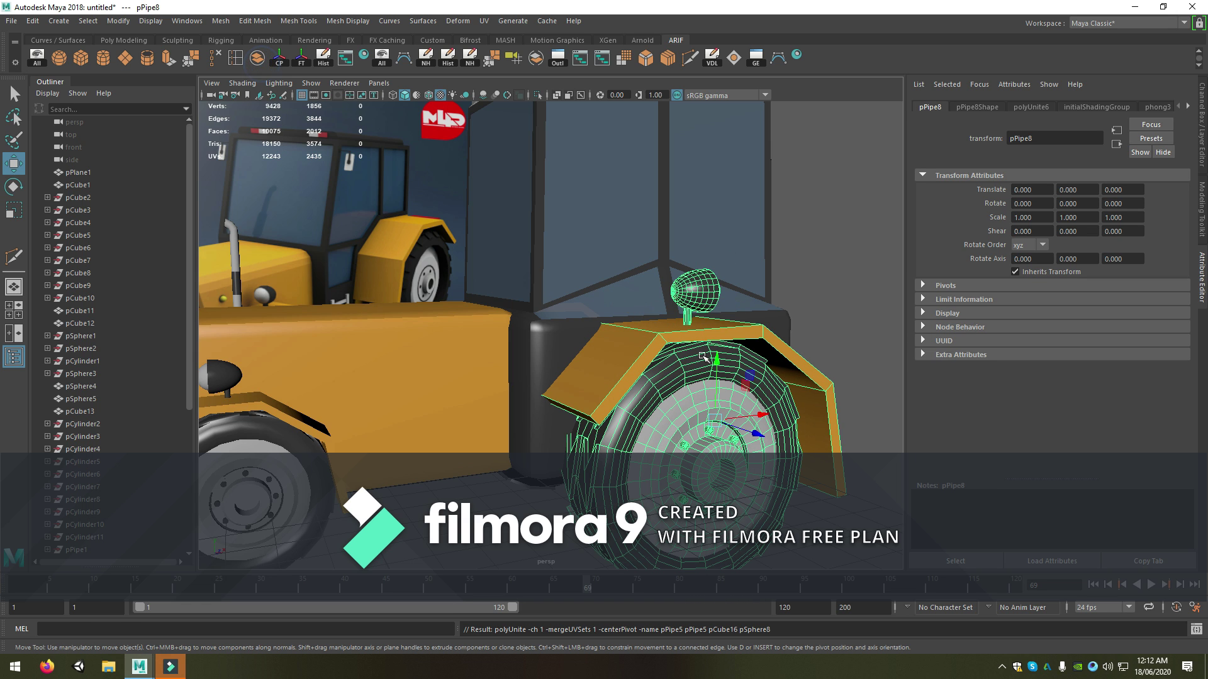
{"action": "mouse_move", "coordinate": [725, 415]}
{"action": "left_mouse_down"}
{"action": "mouse_move", "coordinate": [558, 429]}
{"action": "mouse_move", "coordinate": [652, 422]}
{"action": "mouse_move", "coordinate": [626, 434]}
{"action": "left_mouse_up"}
Select the far-side fender block and the knob above it
{"action": "scroll", "coordinate": [678, 425], "scroll_direction": "down", "scroll_amount": 3}
{"action": "scroll", "coordinate": [678, 424], "scroll_direction": "down", "scroll_amount": 2}
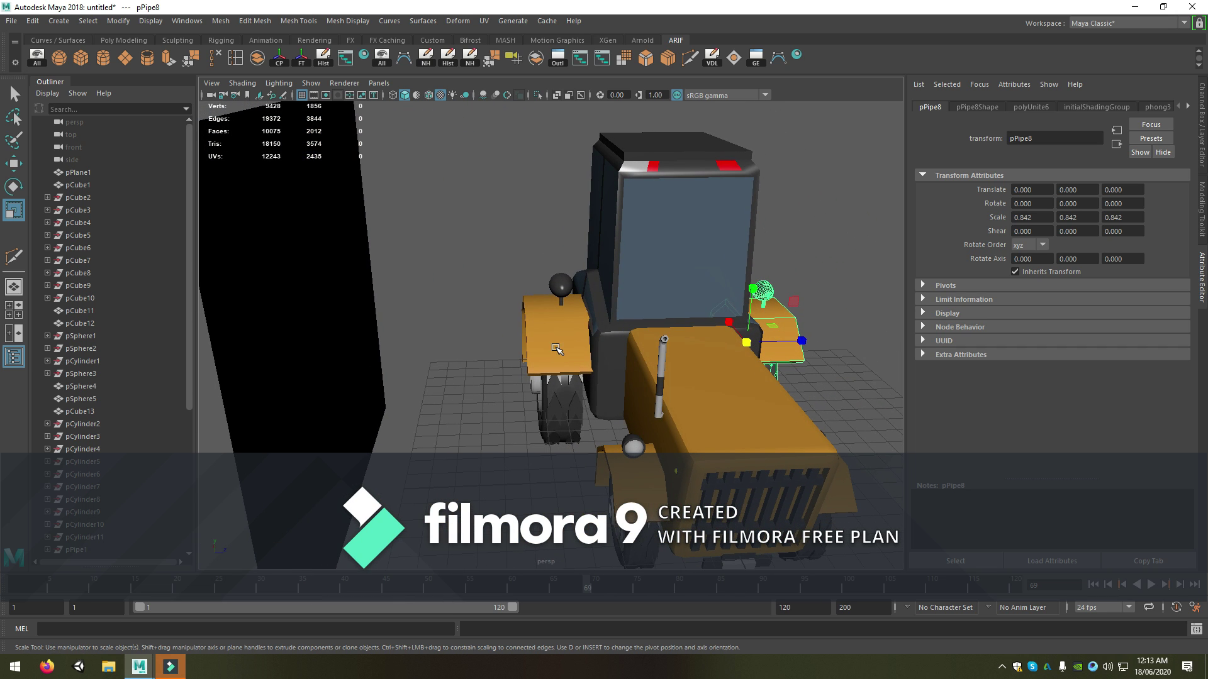
{"action": "left_click", "coordinate": [556, 348]}
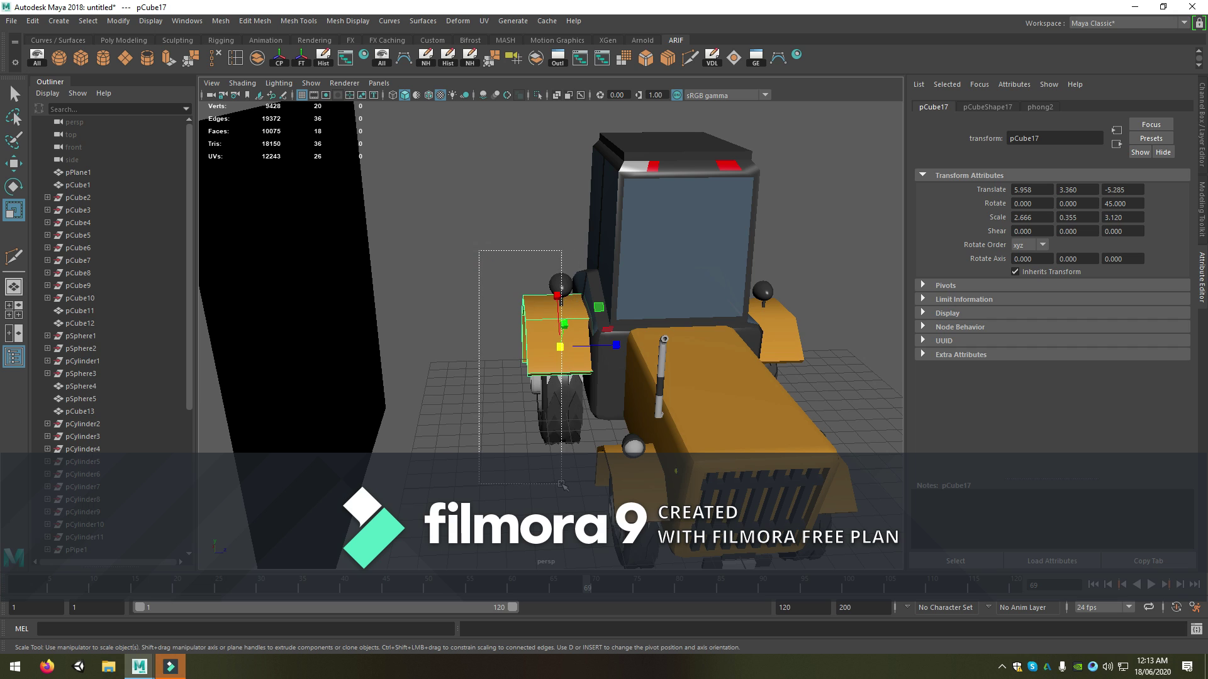
{"action": "left_click", "coordinate": [561, 284]}
Delete the far-side fender and knob, then undo to restore them
{"action": "key", "text": "Delete"}
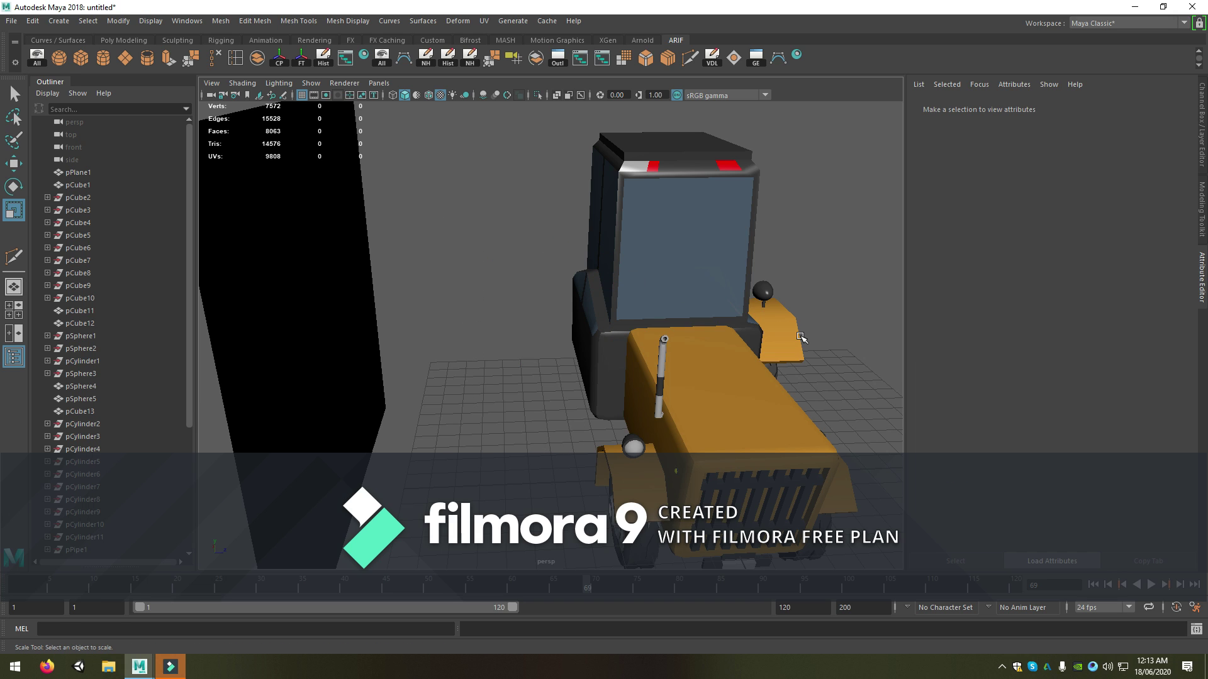
{"action": "left_click", "coordinate": [798, 338]}
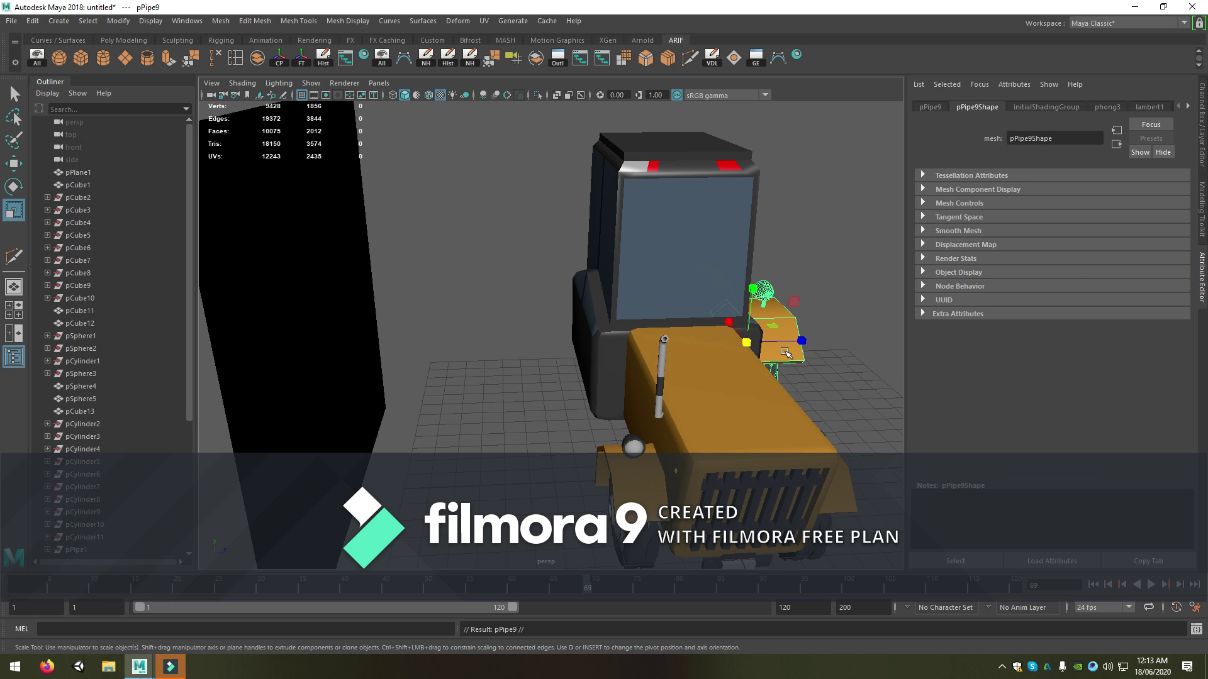
{"action": "key", "text": "w"}
{"action": "key", "text": "ctrl+z"}
{"action": "key", "text": "ctrl+z"}
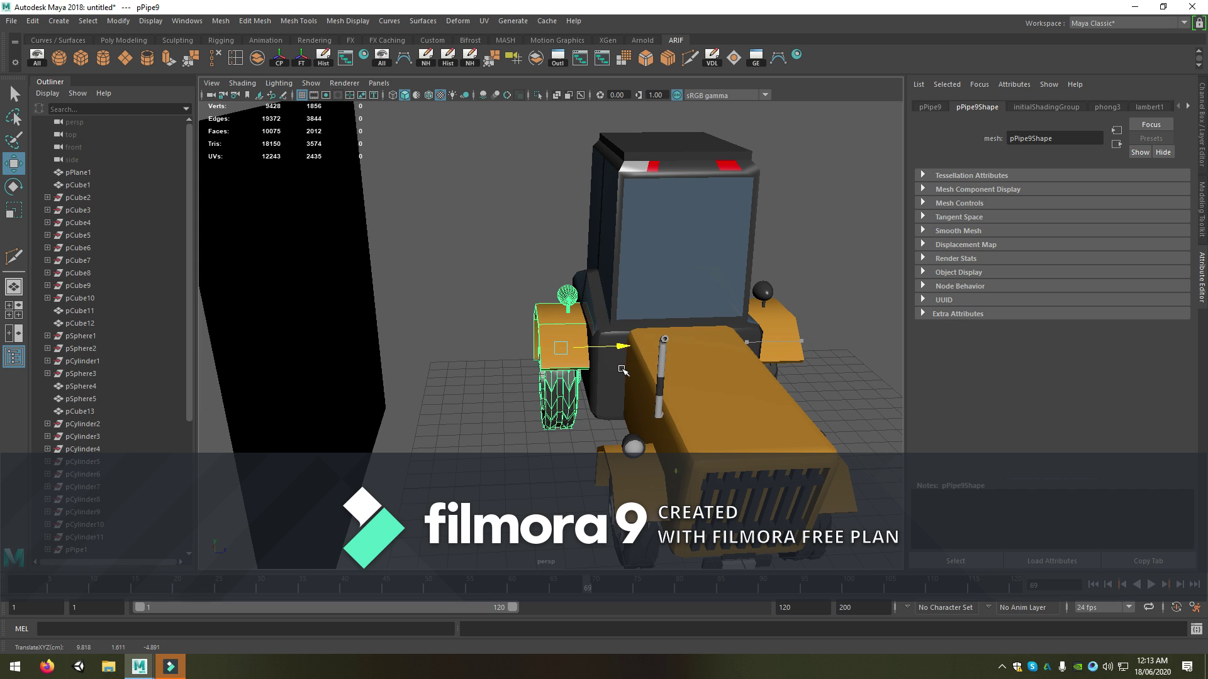
{"action": "left_click_drag", "start_coordinate": [623, 370], "coordinate": [567, 412], "text": "alt"}
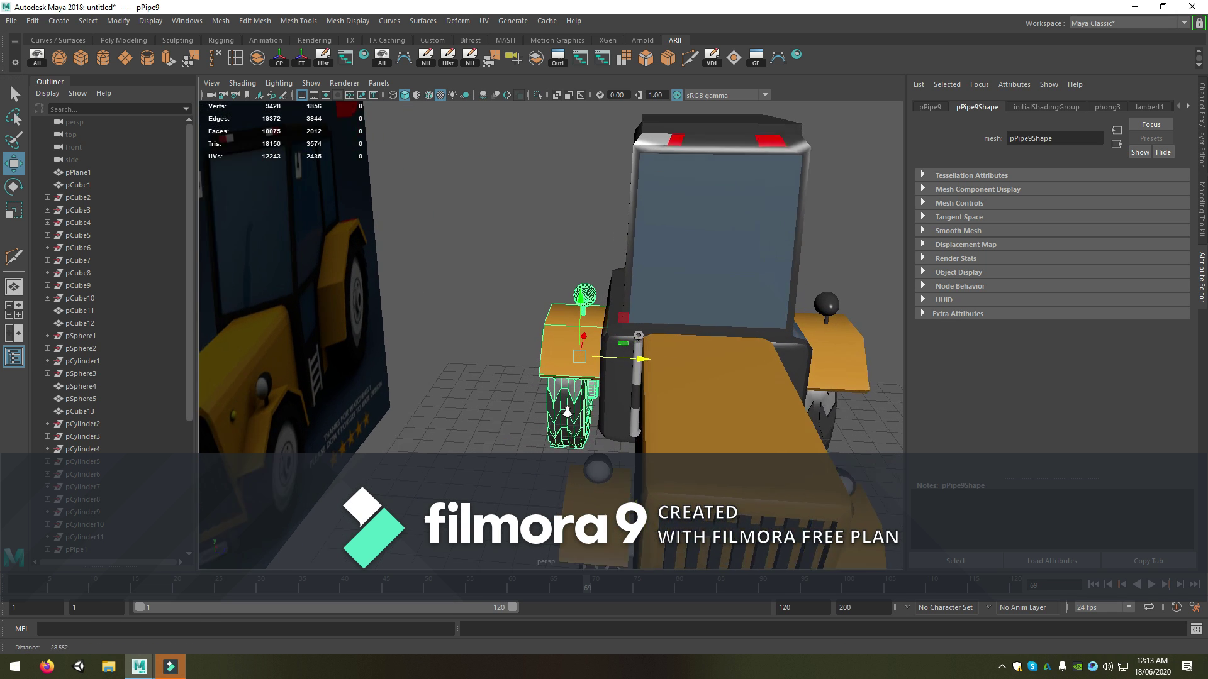
{"action": "right_click_drag", "start_coordinate": [567, 413], "coordinate": [584, 427], "text": "alt"}
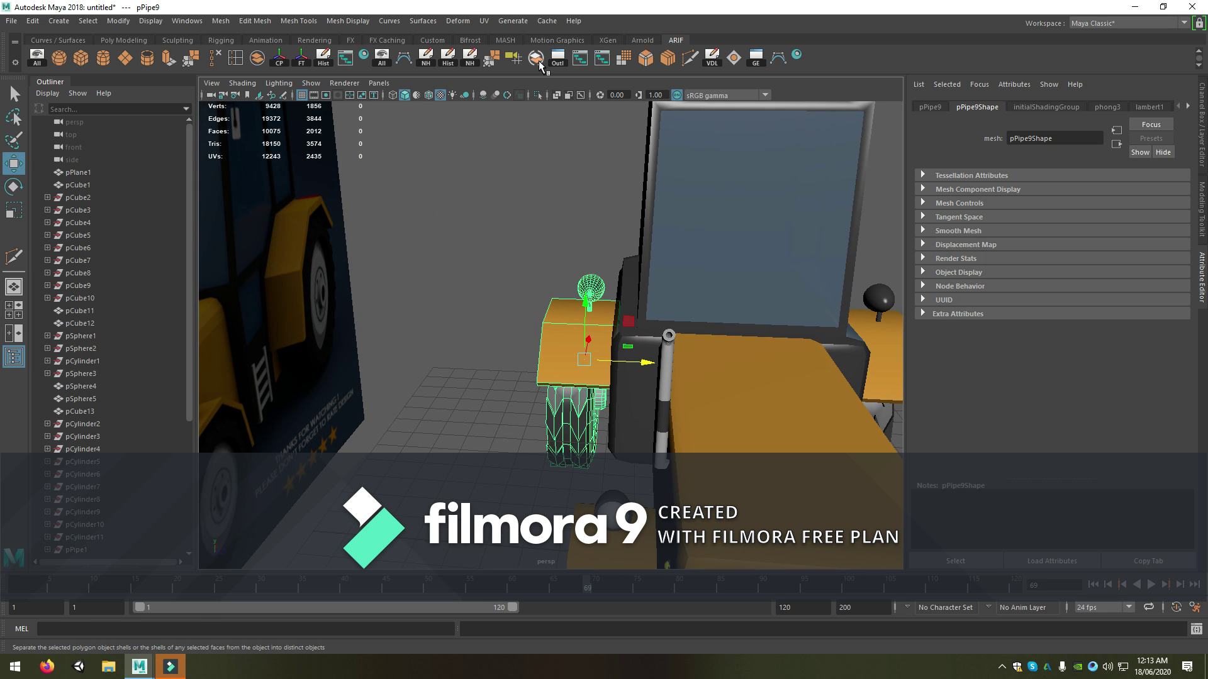
Separate the wheel group and try turning a piece 180° on Y, undoing each attempt
{"action": "left_click", "coordinate": [539, 61]}
{"action": "left_click", "coordinate": [587, 431]}
{"action": "key", "text": "e"}
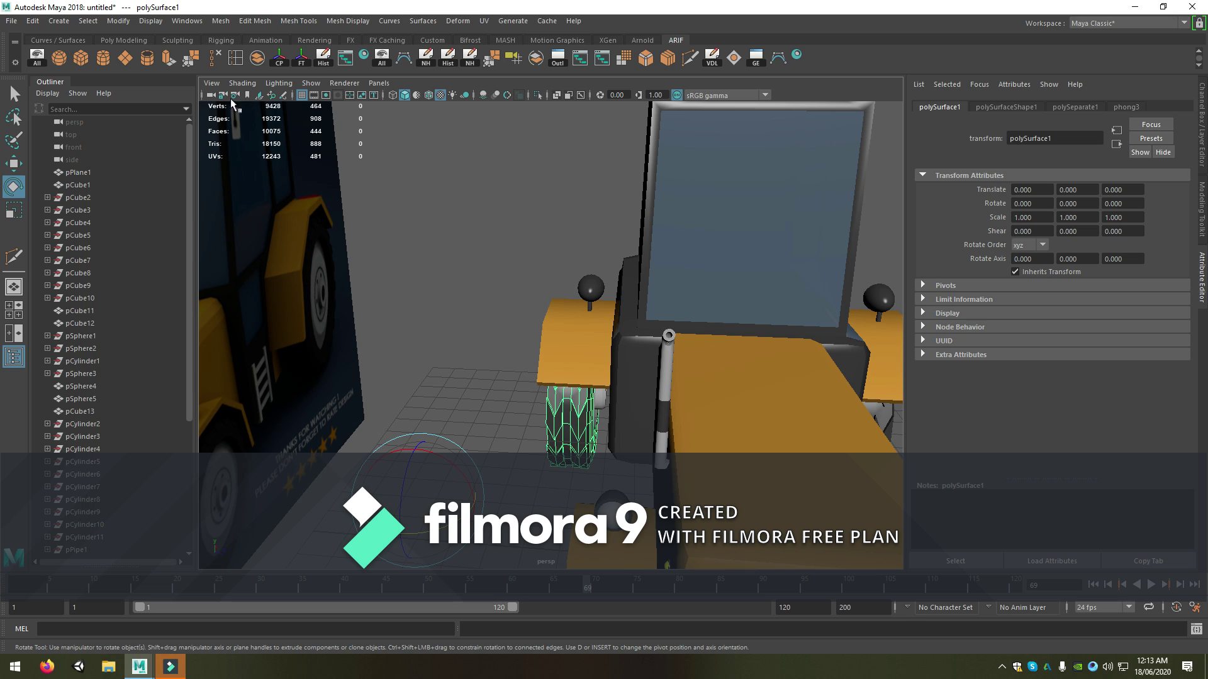
{"action": "left_click", "coordinate": [279, 57]}
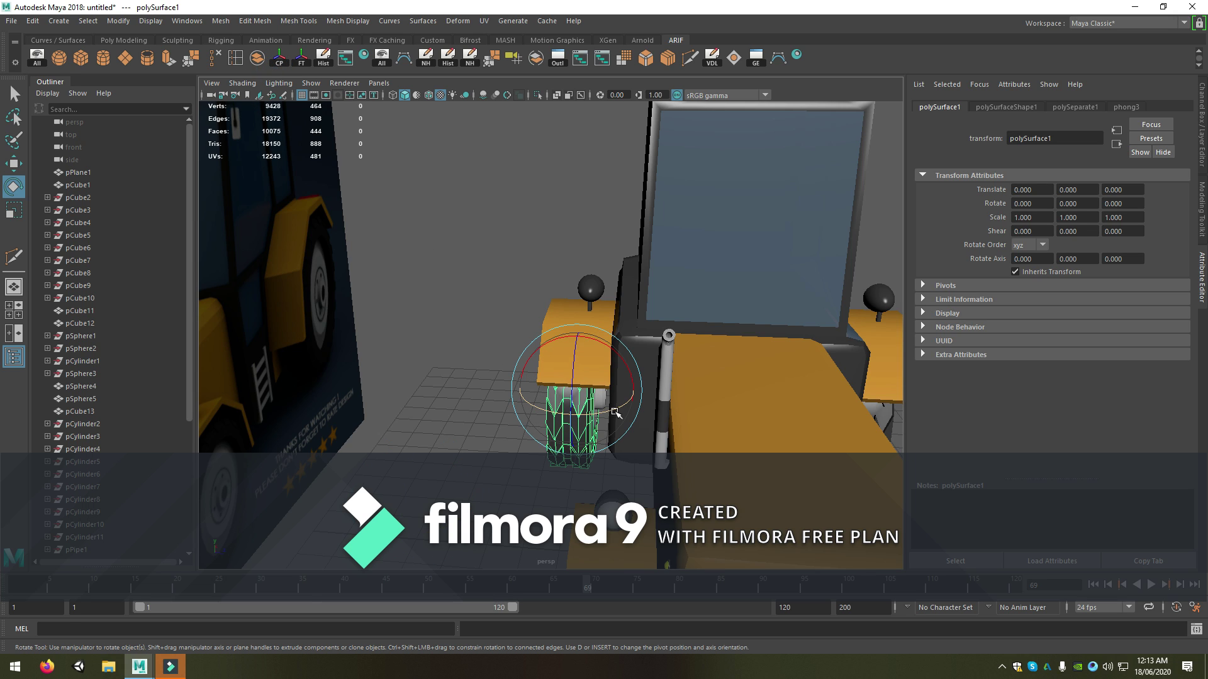
{"action": "left_click_drag", "start_coordinate": [613, 408], "coordinate": [438, 442]}
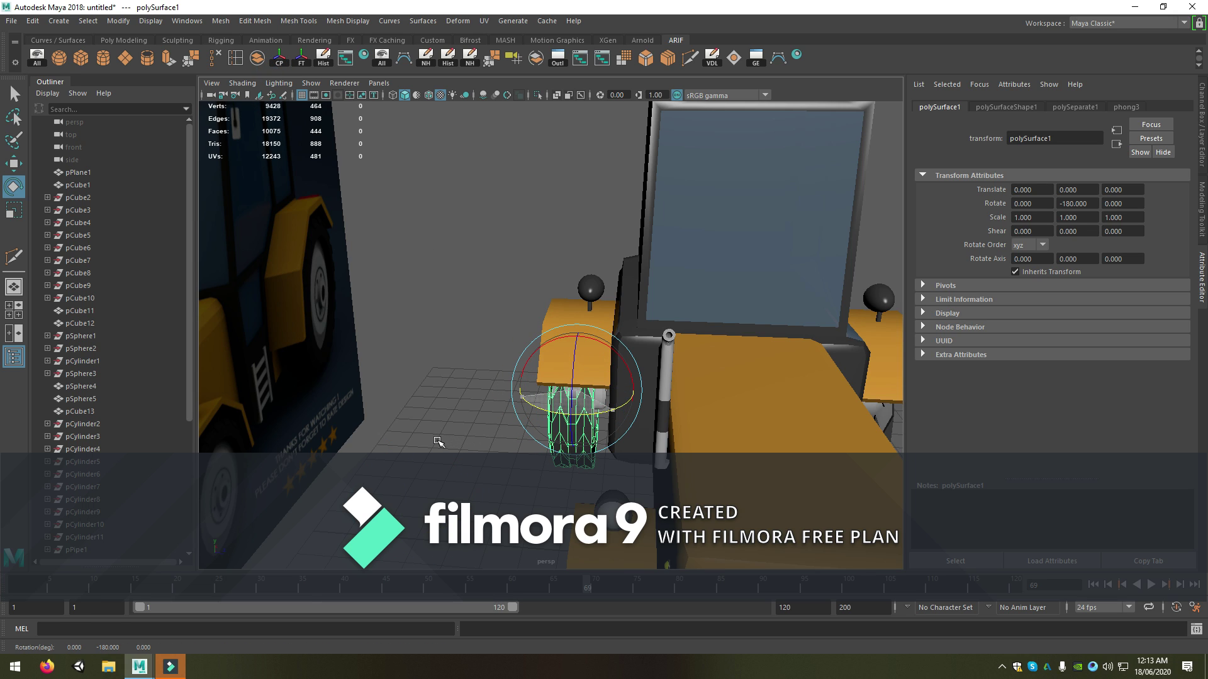
{"action": "key", "text": "ctrl+z"}
{"action": "left_click_drag", "start_coordinate": [440, 444], "coordinate": [562, 465], "text": "alt"}
{"action": "key", "text": "w"}
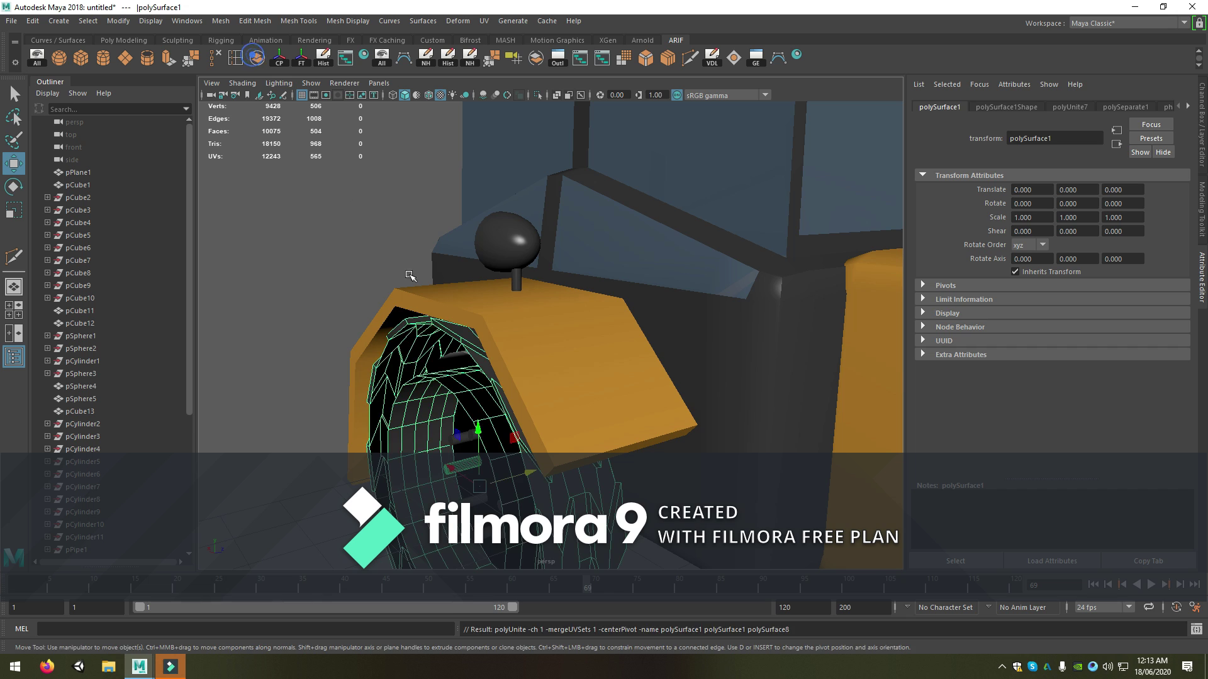
{"action": "mouse_move", "coordinate": [410, 270]}
{"action": "left_mouse_down", "text": "alt"}
{"action": "mouse_move", "coordinate": [511, 373]}
{"action": "mouse_move", "coordinate": [632, 456]}
{"action": "mouse_move", "coordinate": [521, 479]}
{"action": "left_mouse_up", "text": "alt"}
{"action": "key", "text": "e"}
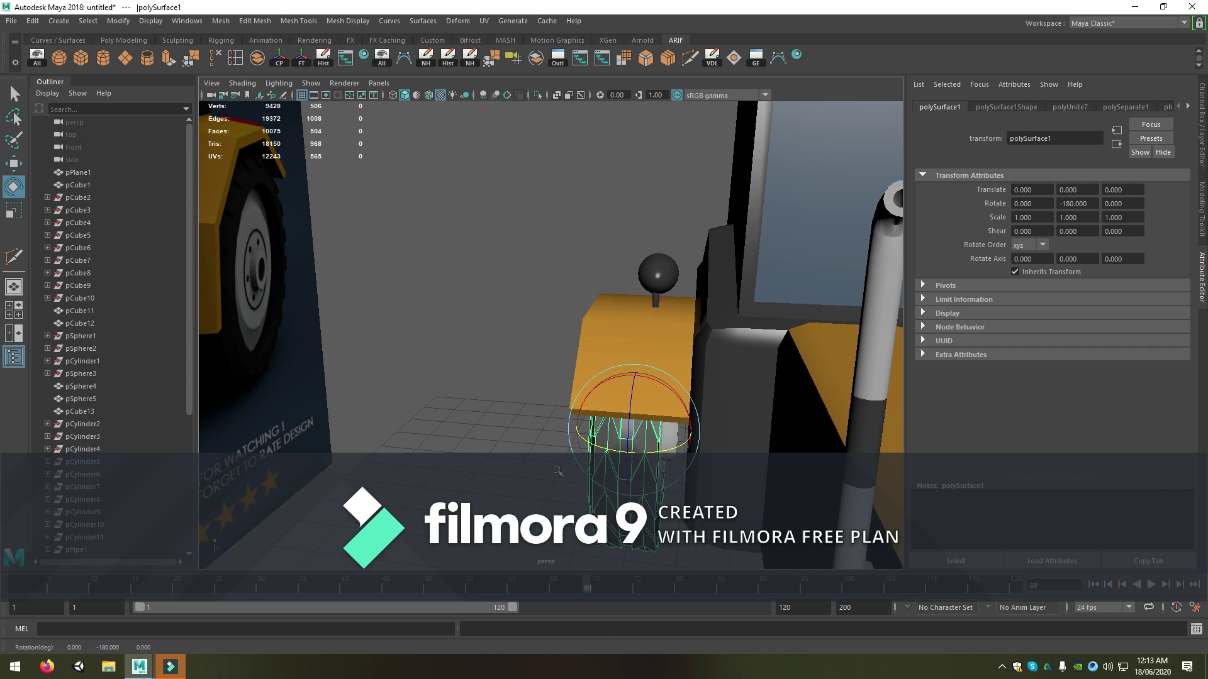
{"action": "mouse_move", "coordinate": [624, 460]}
{"action": "left_mouse_down", "text": "alt"}
{"action": "mouse_move", "coordinate": [660, 459]}
{"action": "mouse_move", "coordinate": [565, 459]}
{"action": "mouse_move", "coordinate": [517, 280]}
{"action": "left_mouse_up", "text": "alt"}
{"action": "key", "text": "ctrl+z"}
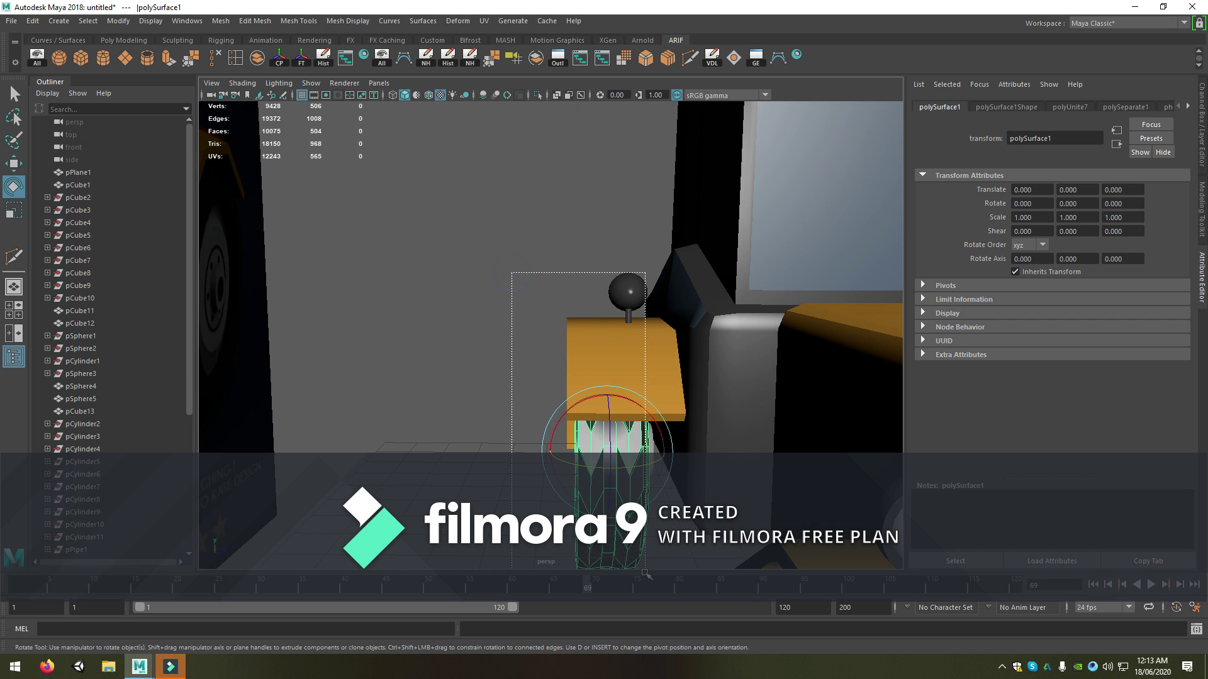
Select only the far-side fender and wheel pieces, combine them, and test a Y rotation
{"action": "left_click", "coordinate": [628, 291]}
{"action": "left_click", "coordinate": [718, 402], "text": "ctrl"}
{"action": "left_click", "coordinate": [635, 301], "text": "ctrl"}
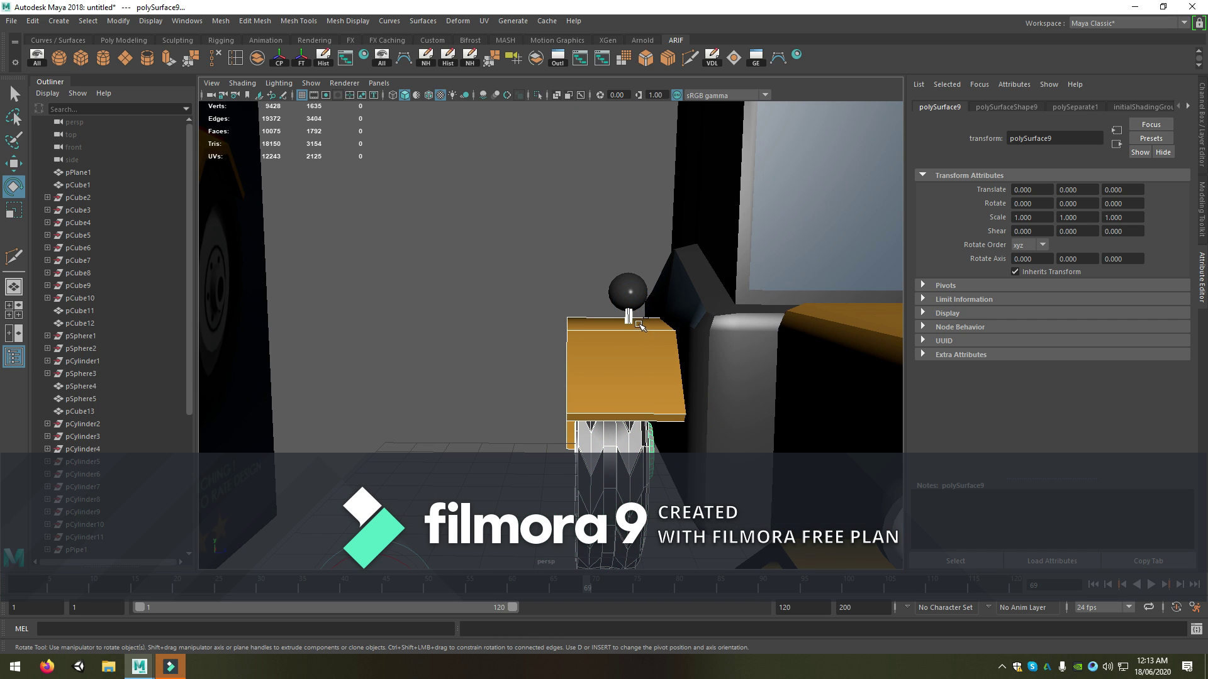
{"action": "left_click", "coordinate": [641, 348], "text": "ctrl"}
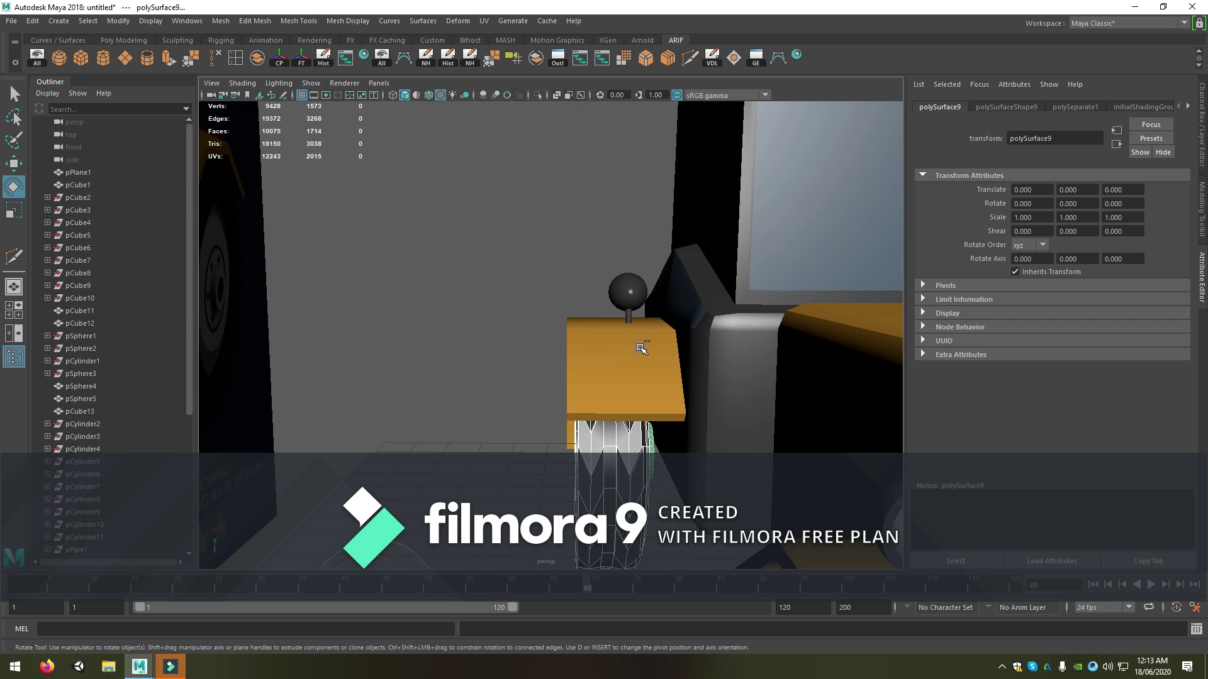
{"action": "left_click", "coordinate": [257, 57]}
{"action": "left_click", "coordinate": [279, 63]}
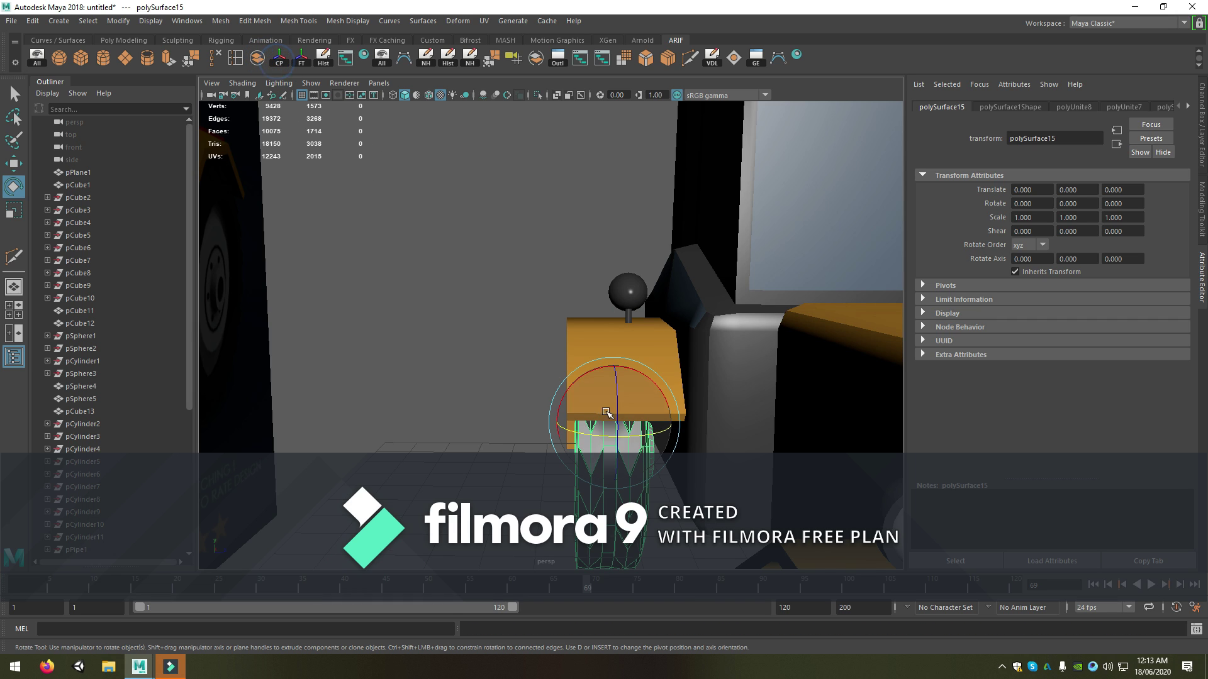
{"action": "mouse_move", "coordinate": [642, 439]}
{"action": "left_mouse_down"}
{"action": "mouse_move", "coordinate": [462, 454]}
{"action": "mouse_move", "coordinate": [475, 457]}
{"action": "left_mouse_up"}
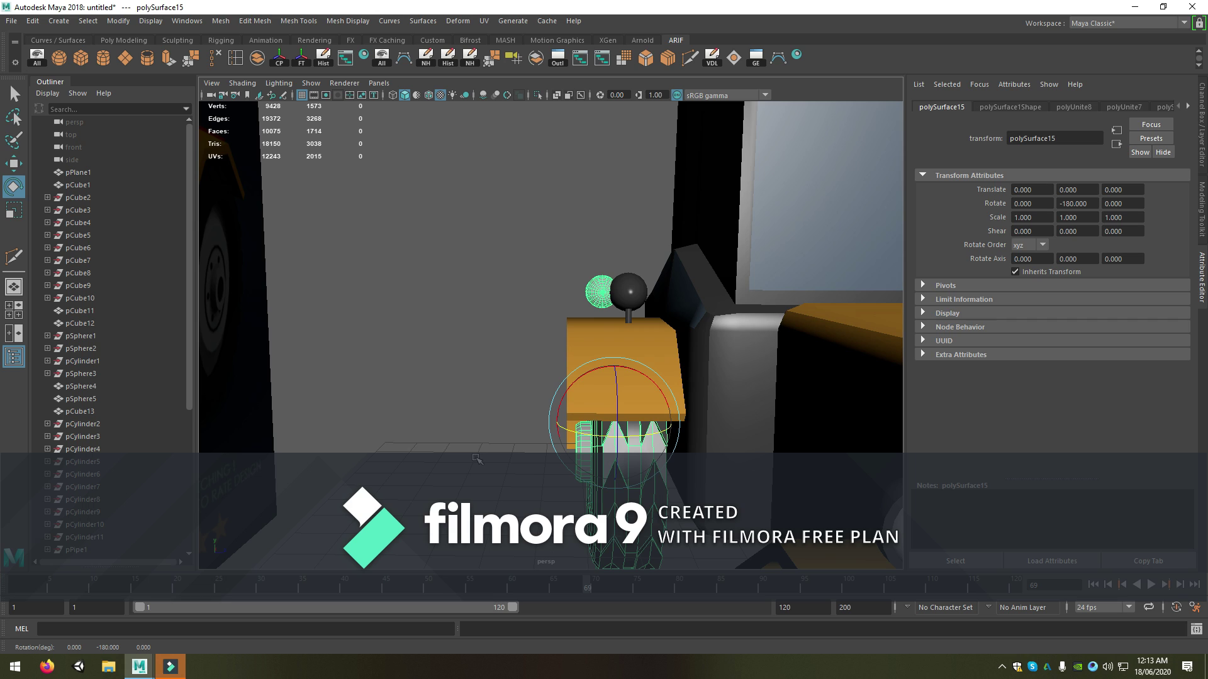
{"action": "key", "text": "ctrl+z"}
{"action": "key", "text": "ctrl+z"}
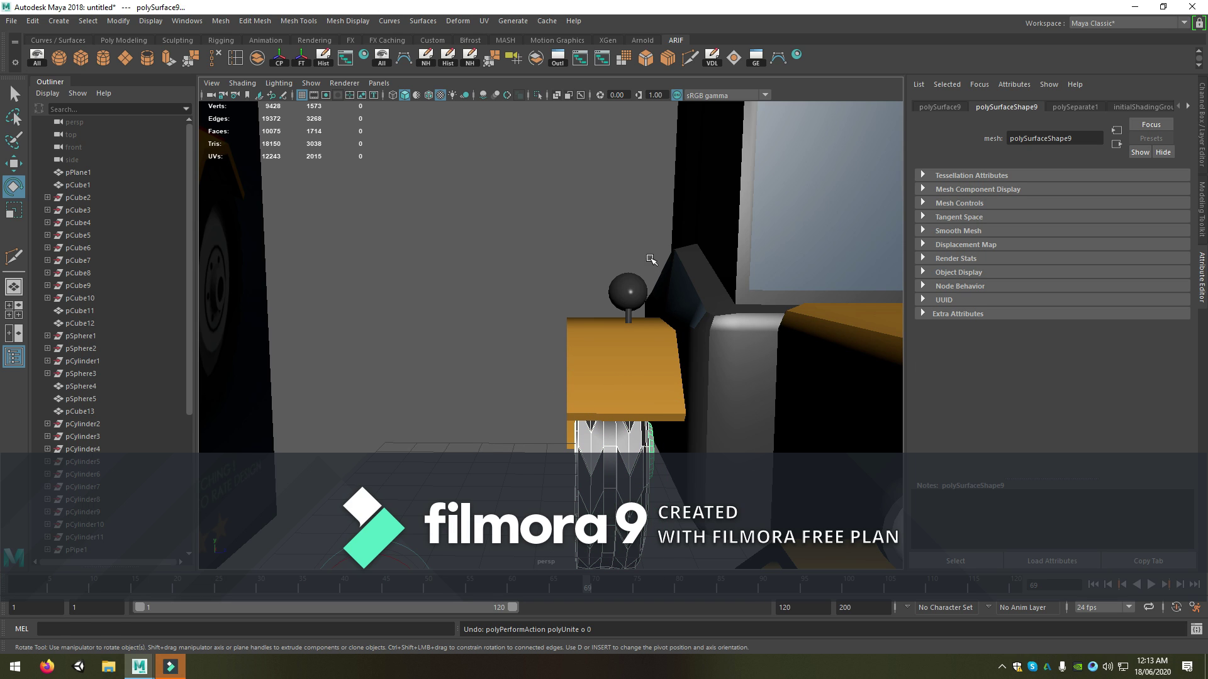
Combine the far-side pieces into polySurface15 and rotate it -180° on Y
{"action": "left_click", "coordinate": [257, 58]}
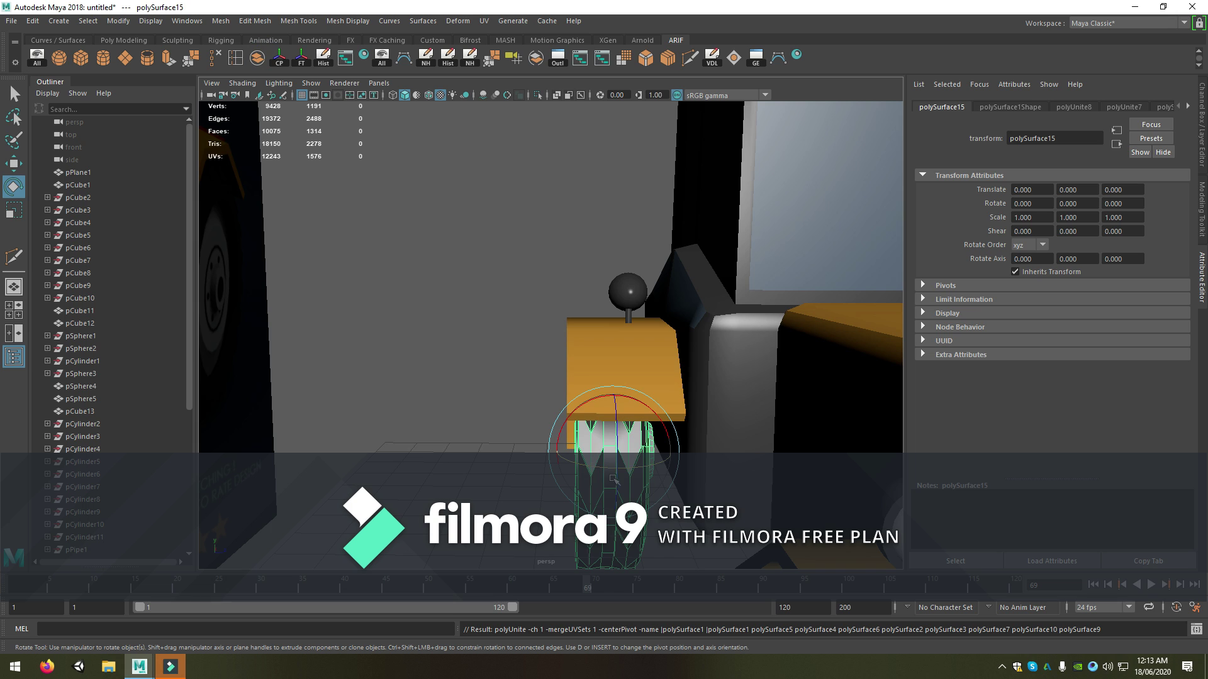
{"action": "mouse_move", "coordinate": [574, 437]}
{"action": "left_mouse_down"}
{"action": "mouse_move", "coordinate": [478, 503]}
{"action": "mouse_move", "coordinate": [629, 409]}
{"action": "mouse_move", "coordinate": [736, 390]}
{"action": "left_mouse_up"}
{"action": "key", "text": "w"}
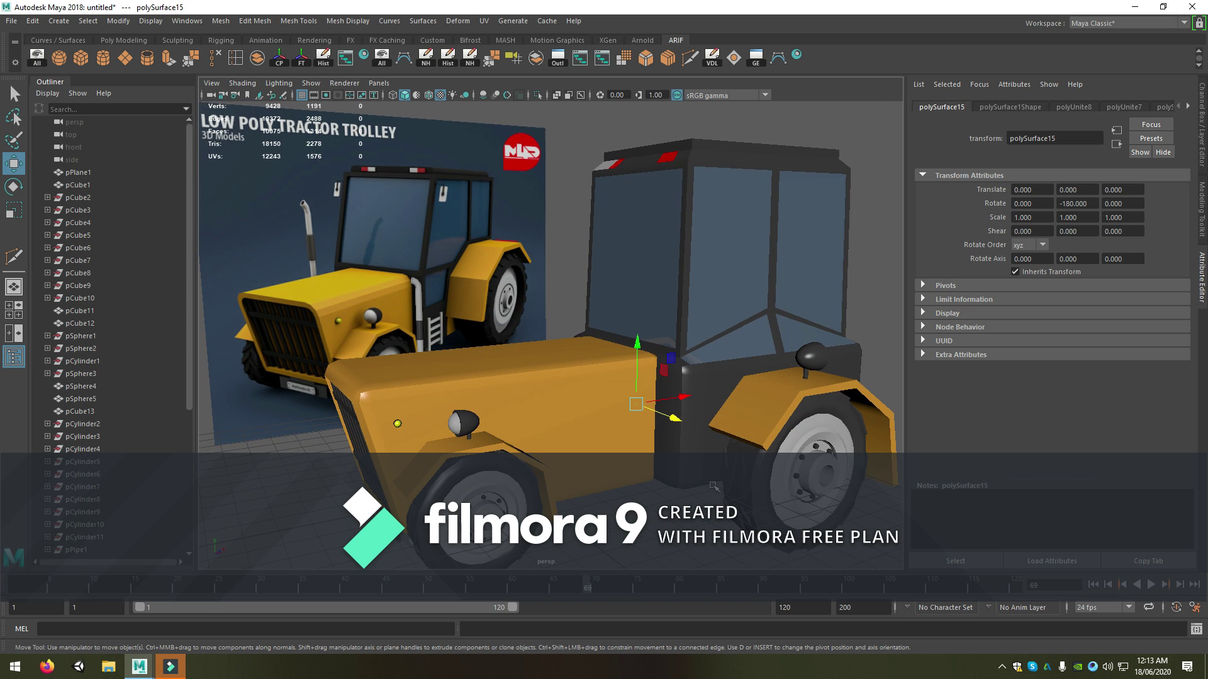
{"action": "left_click", "coordinate": [692, 264]}
{"action": "scroll", "coordinate": [626, 421], "scroll_direction": "down", "scroll_amount": 5}
{"action": "scroll", "coordinate": [626, 420], "scroll_direction": "down", "scroll_amount": 3}
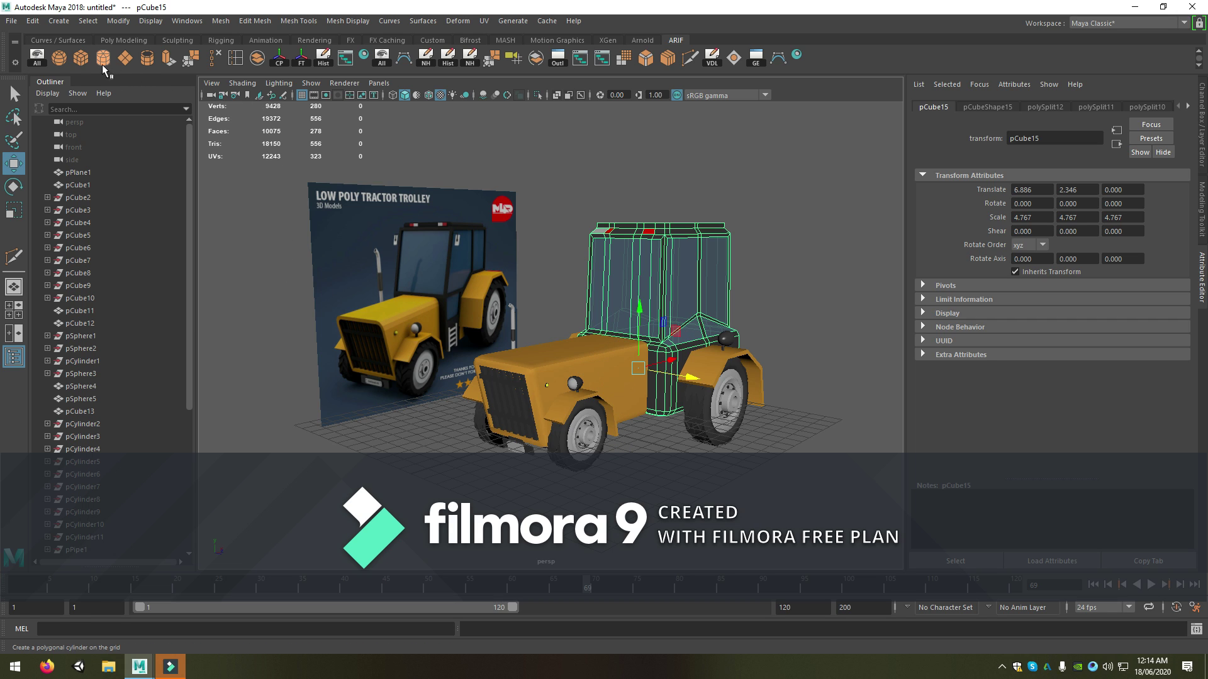
Move the new small cube up to roof height beside the cab
{"action": "scroll", "coordinate": [436, 468], "scroll_direction": "up", "scroll_amount": 5}
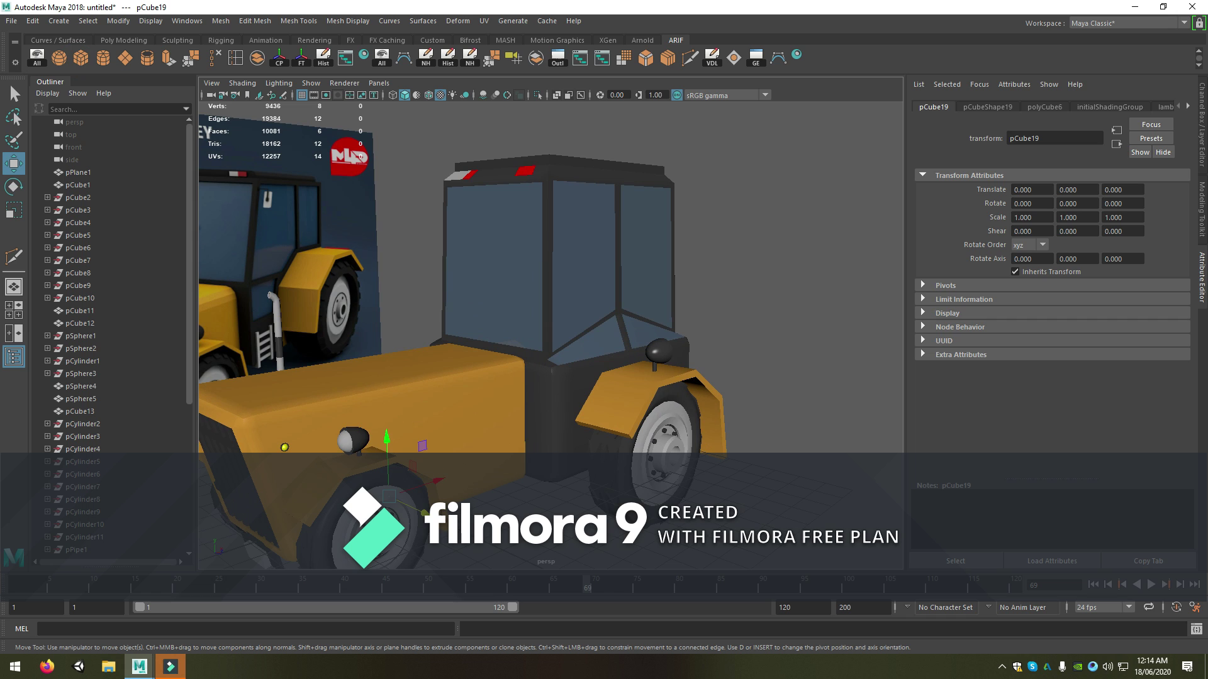
{"action": "left_click_drag", "start_coordinate": [424, 512], "coordinate": [480, 541]}
{"action": "left_click_drag", "start_coordinate": [461, 492], "coordinate": [479, 196]}
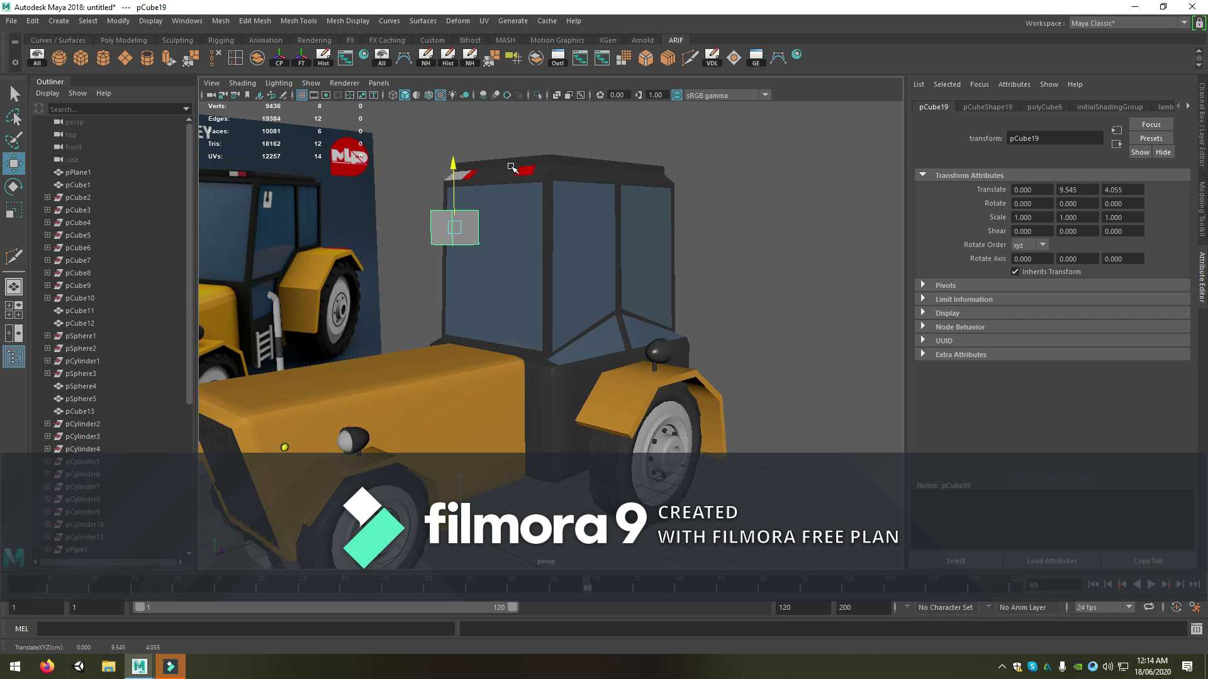
{"action": "scroll", "coordinate": [479, 196], "scroll_direction": "up", "scroll_amount": 2}
{"action": "mouse_move", "coordinate": [397, 279]}
{"action": "left_mouse_down"}
{"action": "mouse_move", "coordinate": [491, 277]}
{"action": "mouse_move", "coordinate": [479, 349]}
{"action": "mouse_move", "coordinate": [519, 344]}
{"action": "left_mouse_up"}
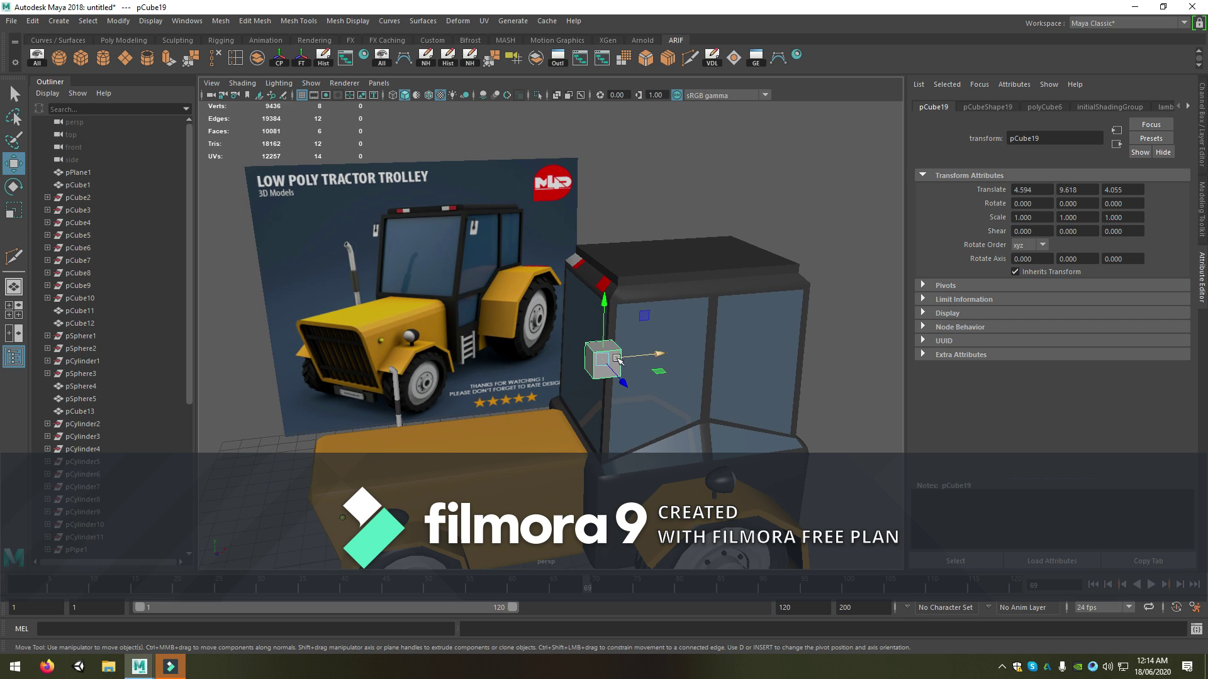
Scale the cube down and stretch it into a thin grey bar
{"action": "key", "text": "r"}
{"action": "left_click_drag", "start_coordinate": [605, 359], "coordinate": [585, 366]}
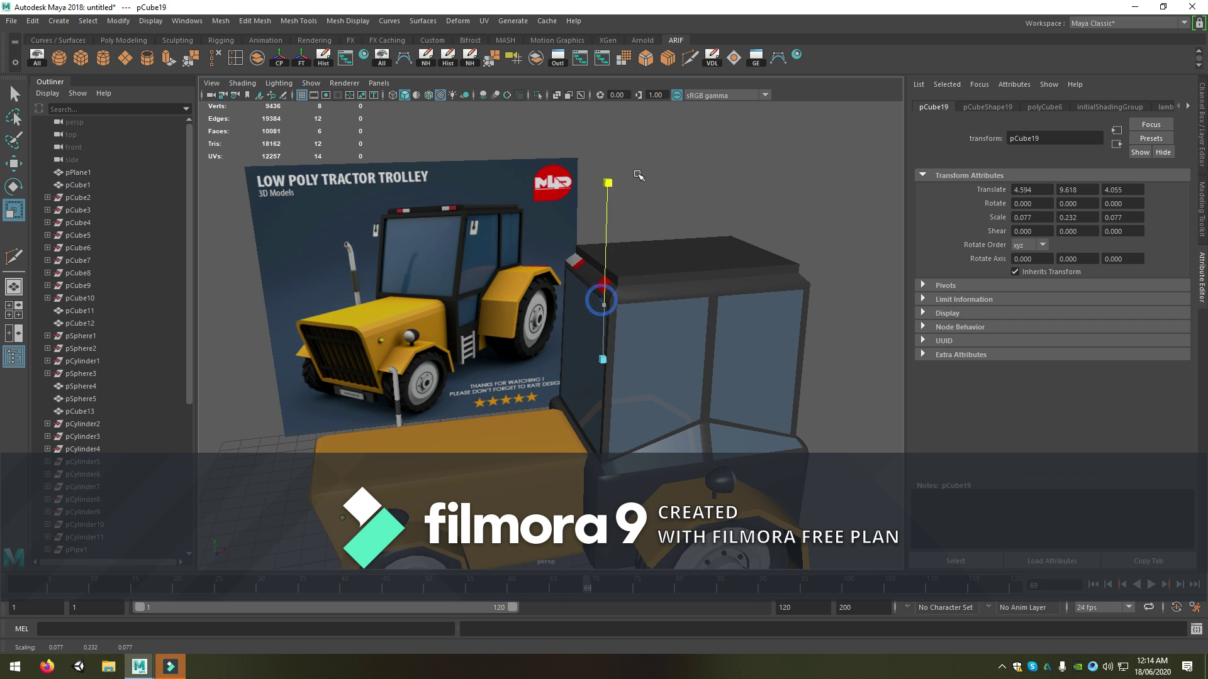
{"action": "key", "text": "w"}
{"action": "left_click_drag", "start_coordinate": [623, 328], "coordinate": [616, 365]}
{"action": "key", "text": "r"}
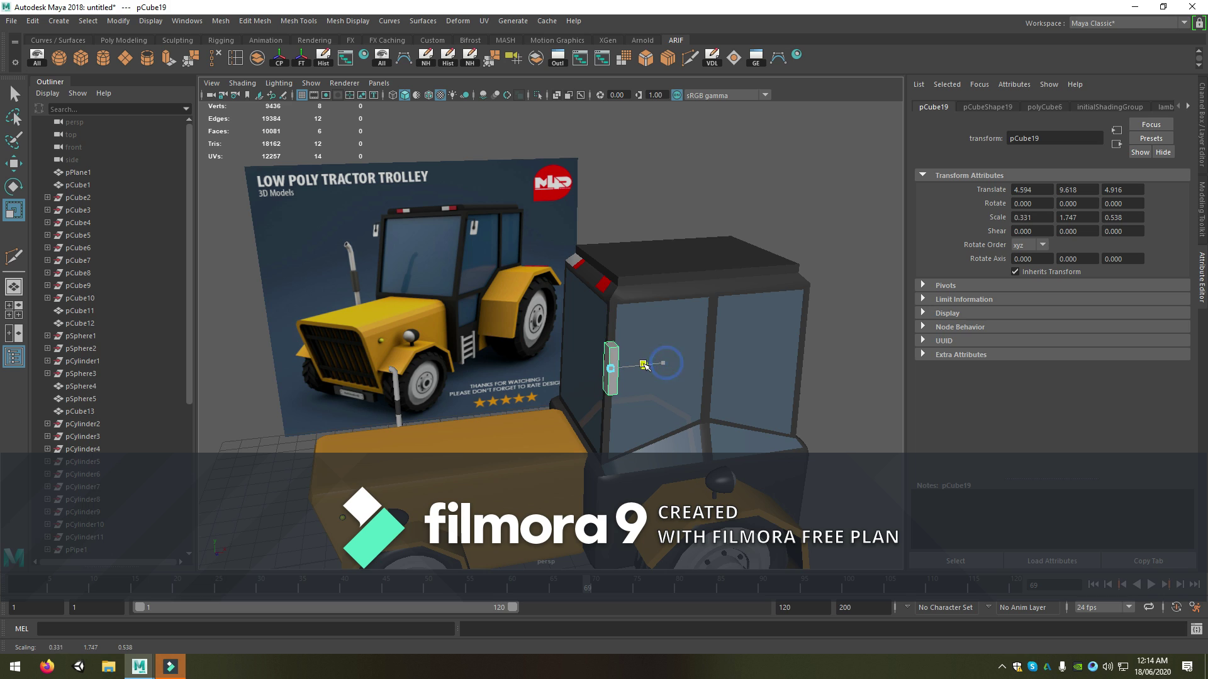
Tilt pCube19 -30° on Z and move it just below the cab roof's front corner
{"action": "key", "text": "e"}
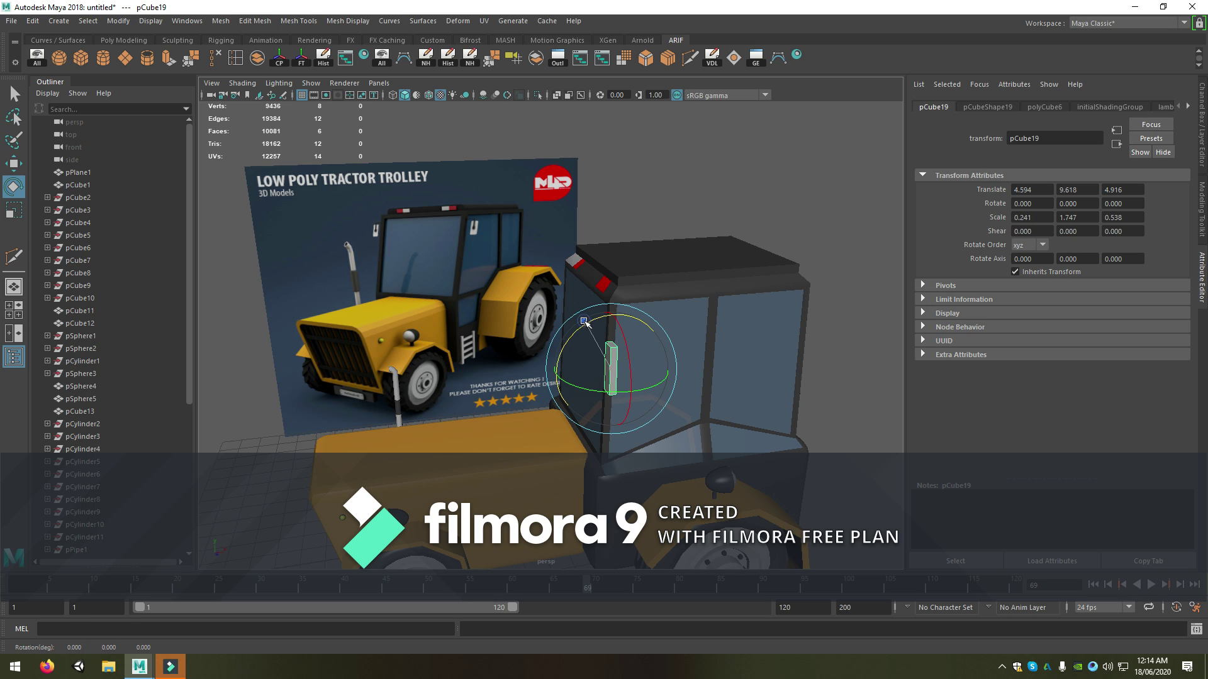
{"action": "left_click_drag", "start_coordinate": [585, 322], "coordinate": [611, 319]}
{"action": "key", "text": "w"}
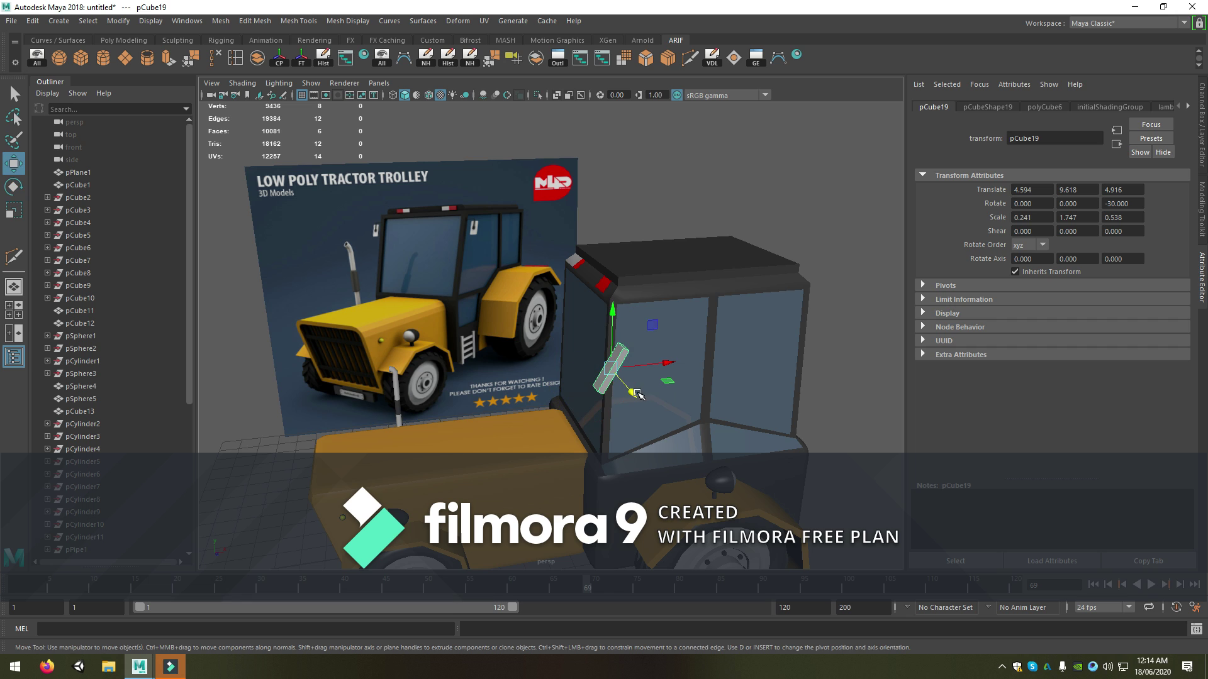
{"action": "left_click_drag", "start_coordinate": [638, 364], "coordinate": [628, 360]}
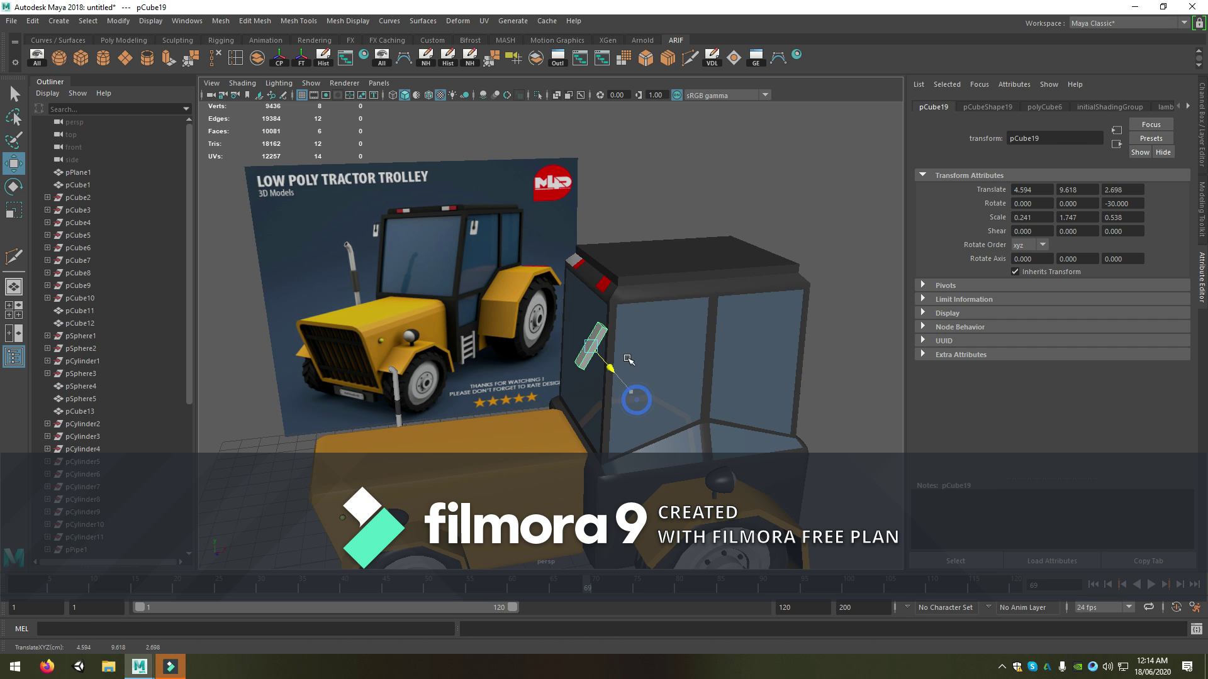
{"action": "scroll", "coordinate": [643, 353], "scroll_direction": "up", "scroll_amount": 3}
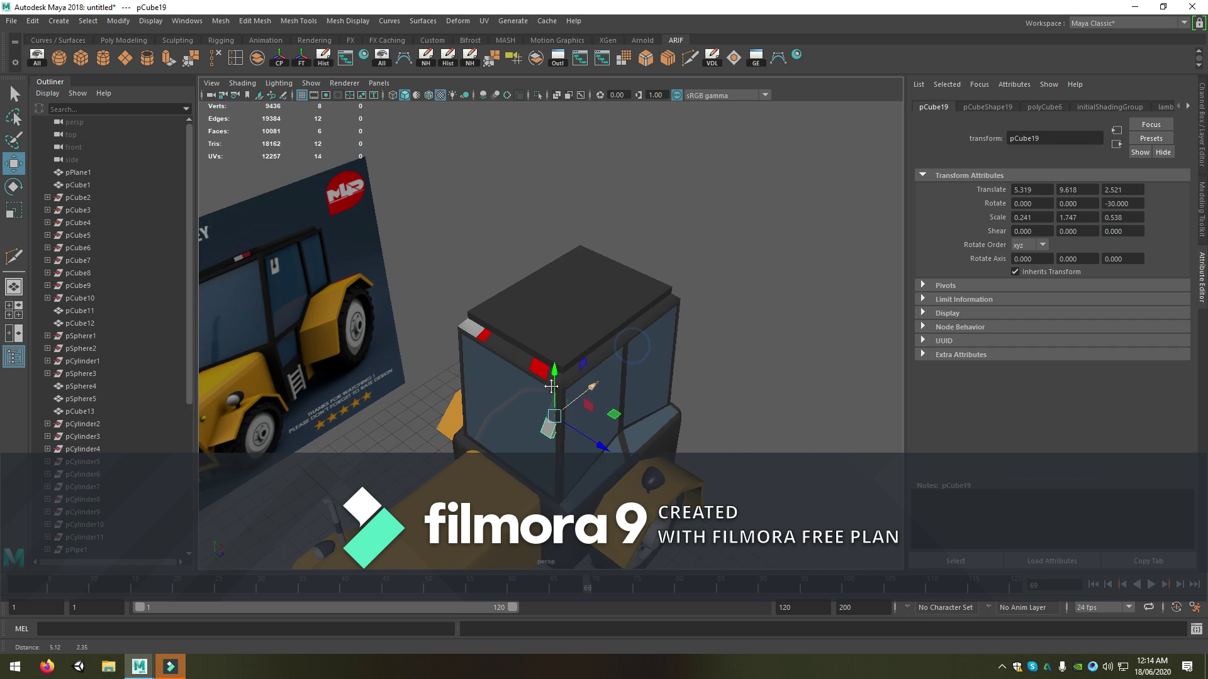
{"action": "scroll", "coordinate": [604, 438], "scroll_direction": "up", "scroll_amount": 3}
{"action": "left_click_drag", "start_coordinate": [497, 416], "coordinate": [572, 408]}
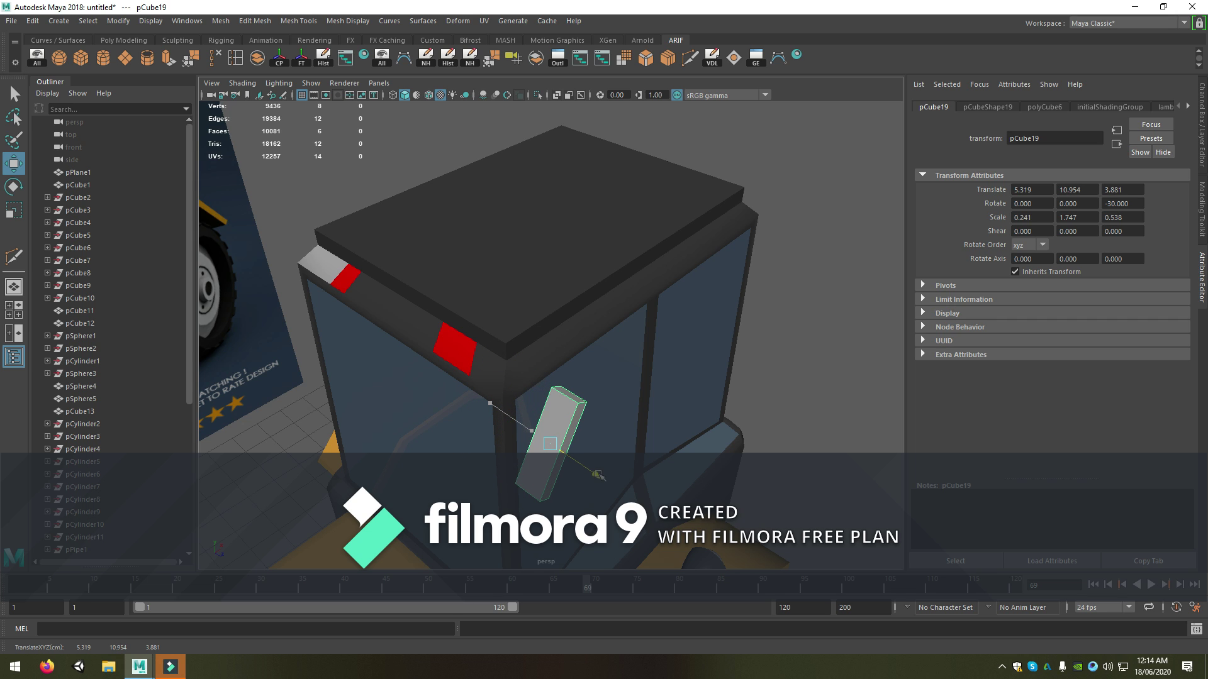
{"action": "left_click_drag", "start_coordinate": [532, 431], "coordinate": [593, 473]}
{"action": "left_click", "coordinate": [512, 387]}
{"action": "scroll", "coordinate": [532, 321], "scroll_direction": "up", "scroll_amount": 2}
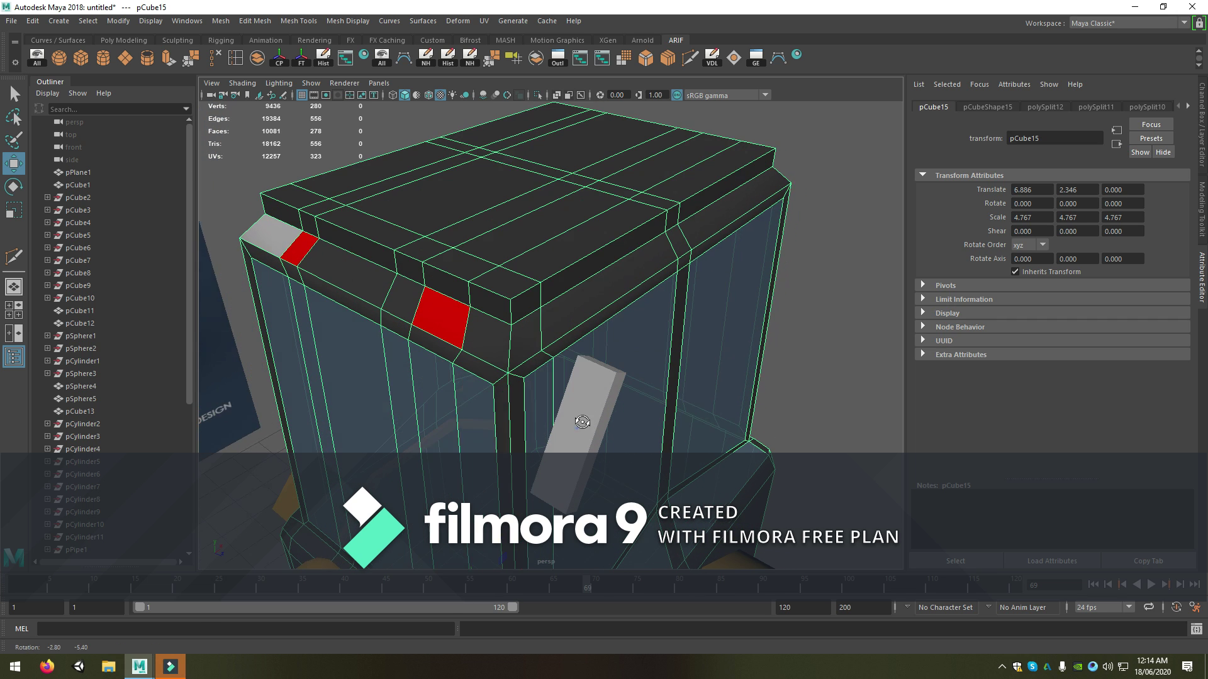
In Face mode, extrude the cab's roof-corner face outward using world-aligned axes
{"action": "right_click", "coordinate": [531, 321]}
{"action": "left_click", "coordinate": [538, 340]}
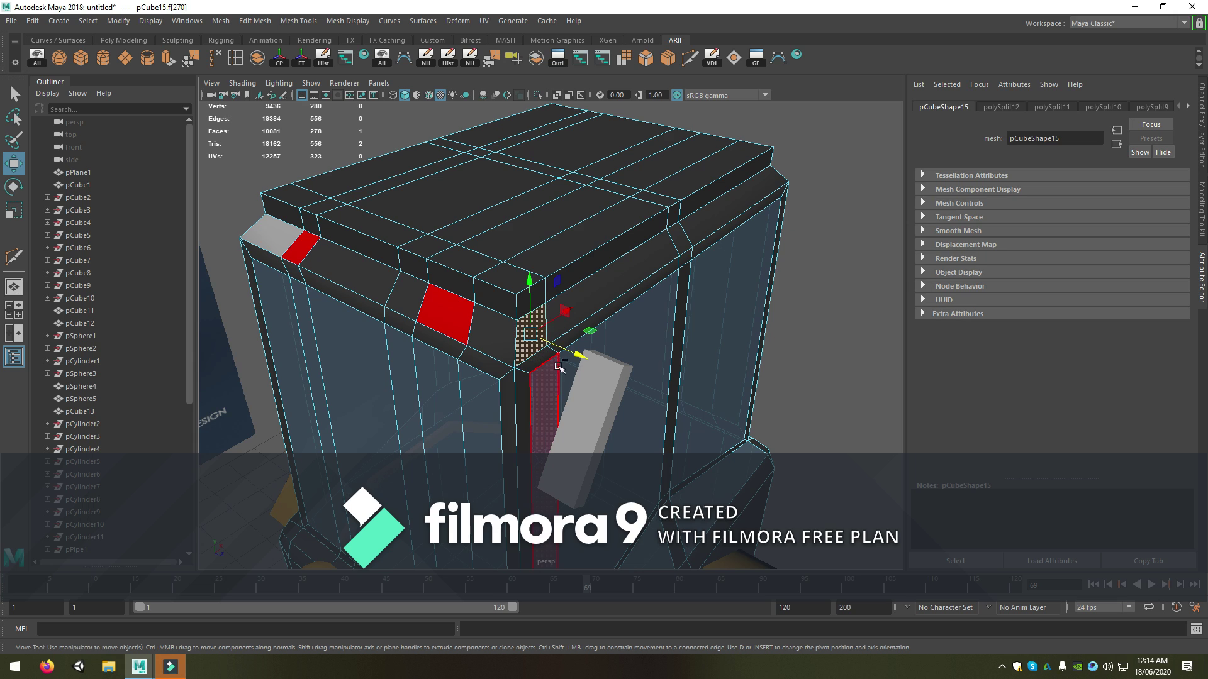
{"action": "key", "text": "ctrl+z"}
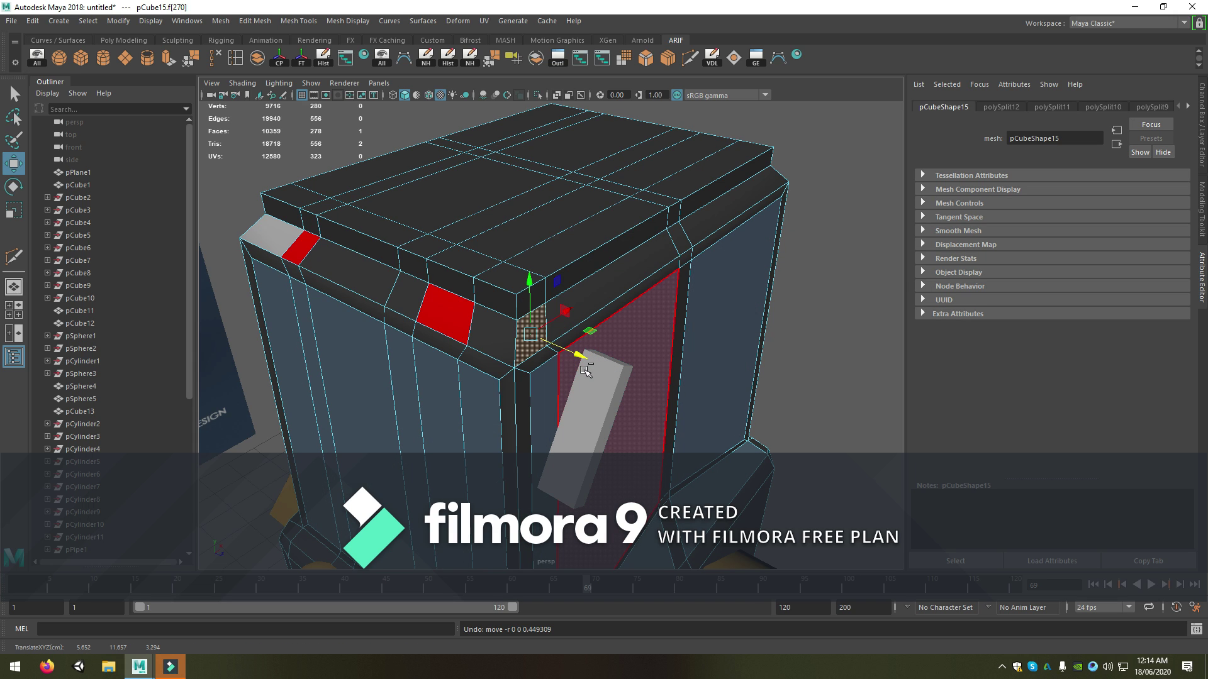
{"action": "key", "text": "ctrl+e"}
{"action": "left_click", "coordinate": [608, 260]}
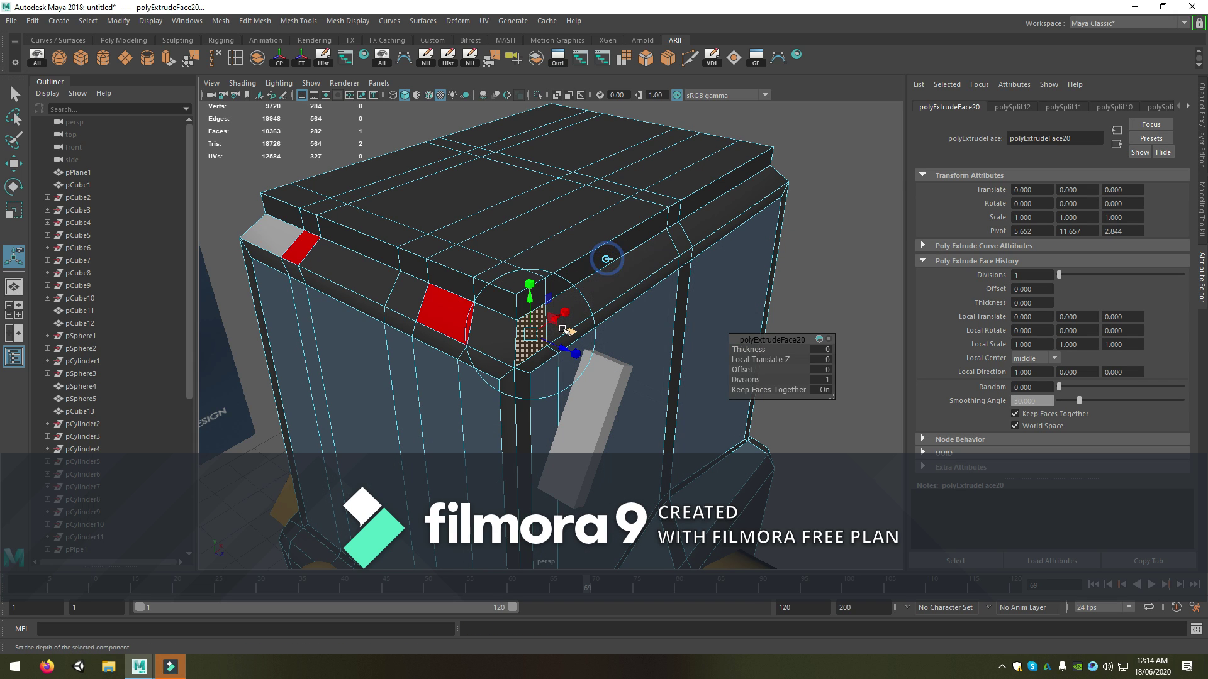
{"action": "left_click_drag", "start_coordinate": [563, 346], "coordinate": [613, 370]}
{"action": "key", "text": "r"}
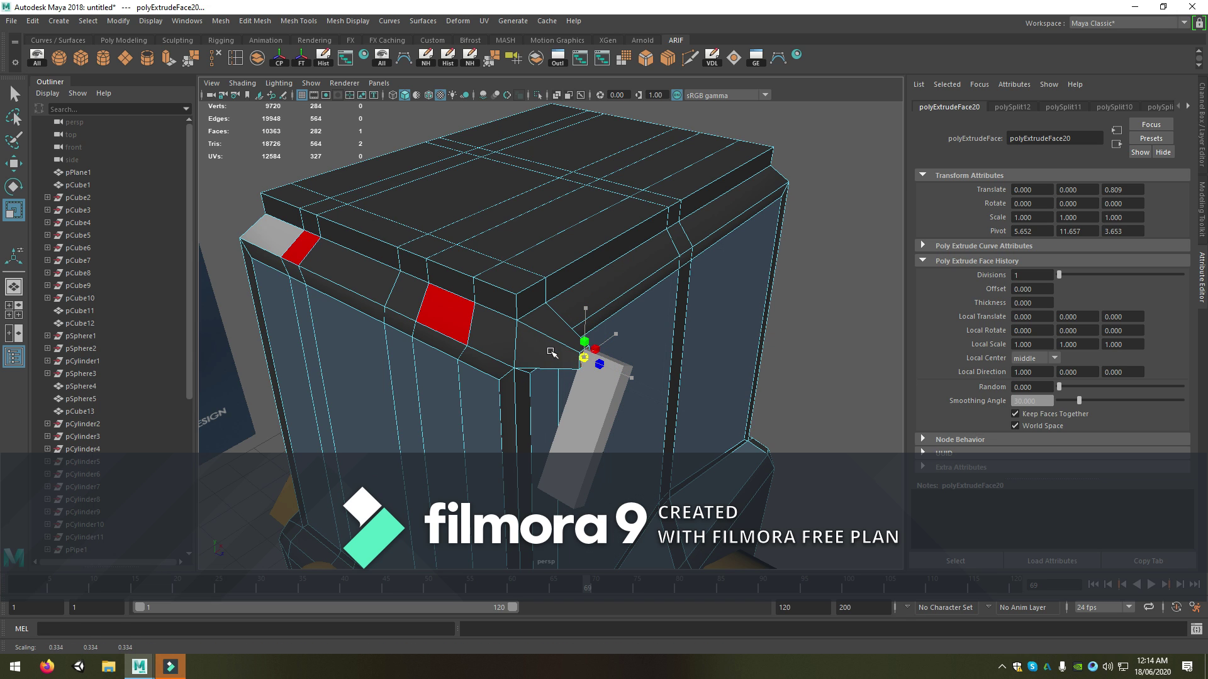
Shift the cab's roof-corner vertices to the left with Move
{"action": "left_click_drag", "start_coordinate": [553, 358], "coordinate": [419, 363], "text": "alt"}
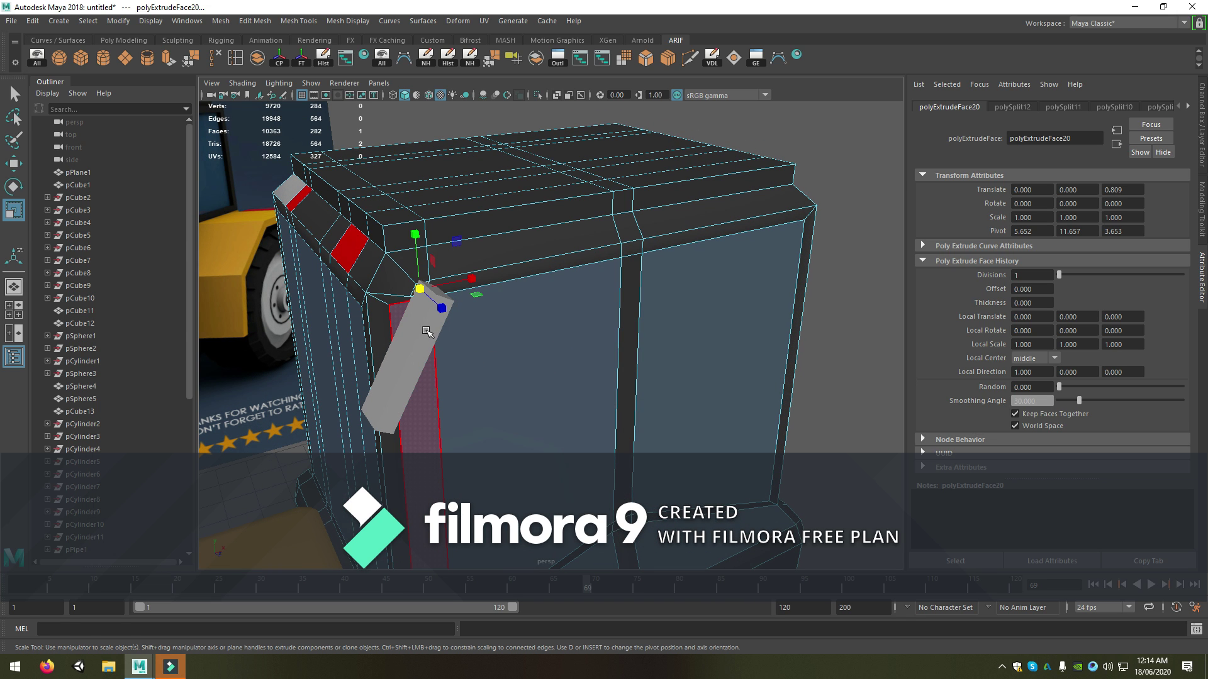
{"action": "right_click_drag", "start_coordinate": [401, 287], "coordinate": [466, 260]}
{"action": "key", "text": "F8"}
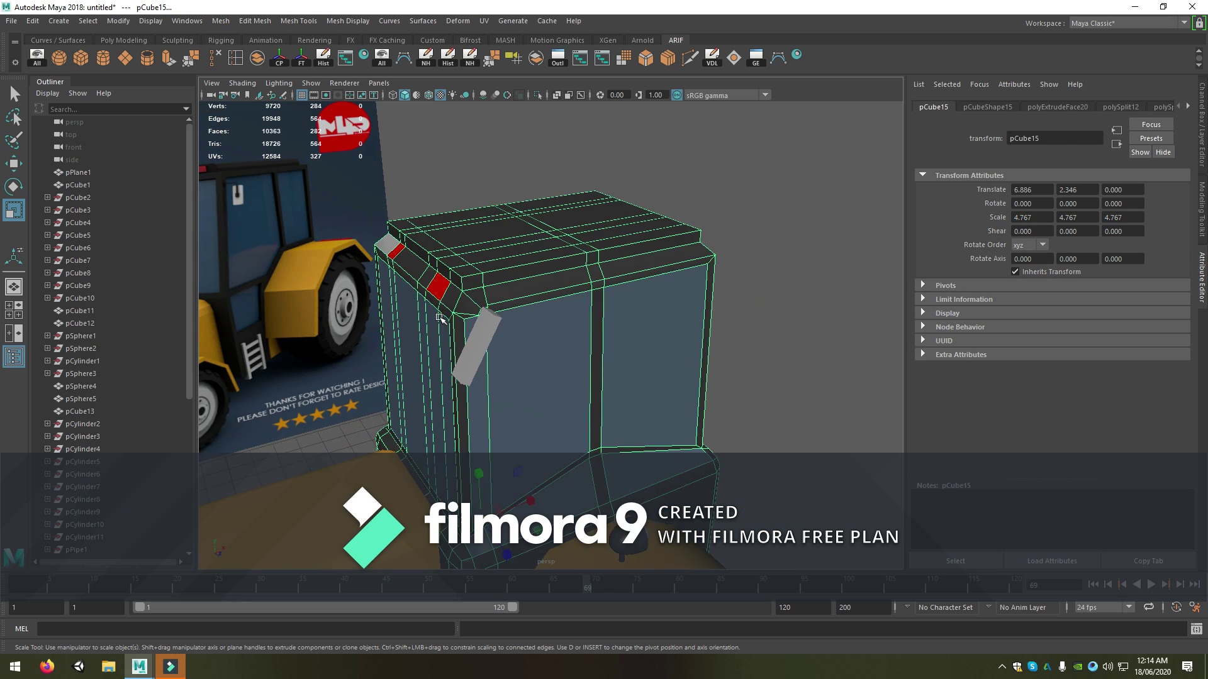
{"action": "left_click_drag", "start_coordinate": [469, 253], "coordinate": [653, 318], "text": "alt"}
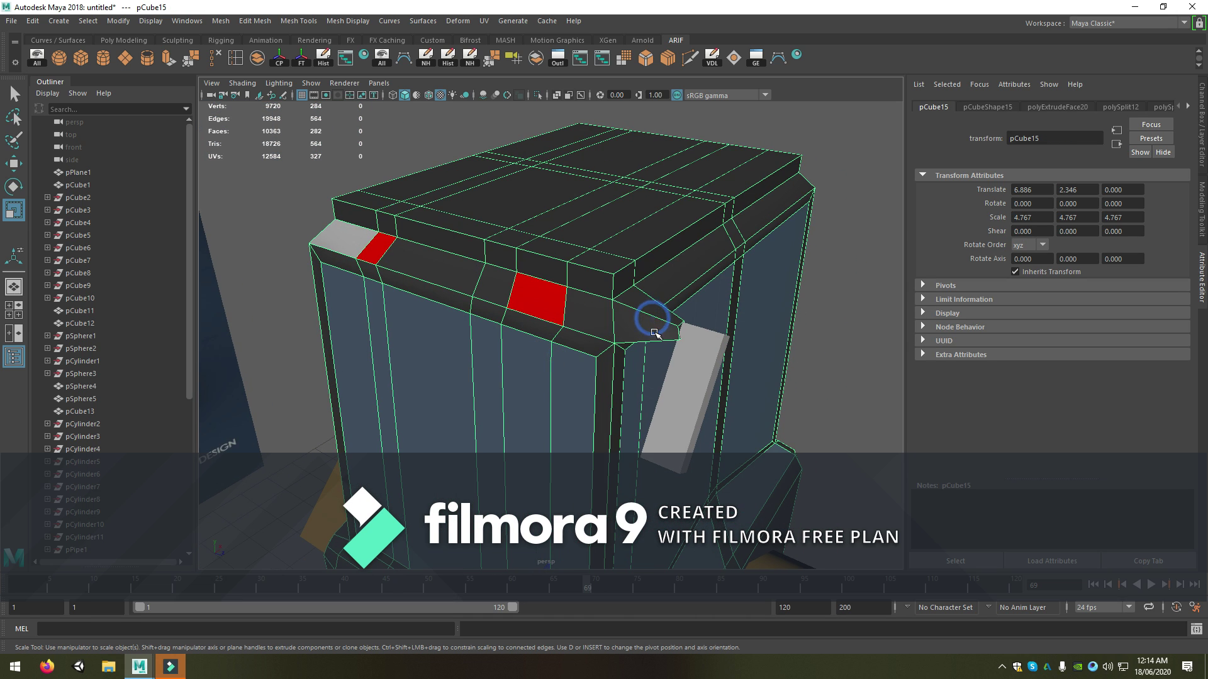
{"action": "scroll", "coordinate": [654, 332], "scroll_direction": "up", "scroll_amount": 3}
{"action": "right_click_drag", "start_coordinate": [695, 324], "coordinate": [764, 315]}
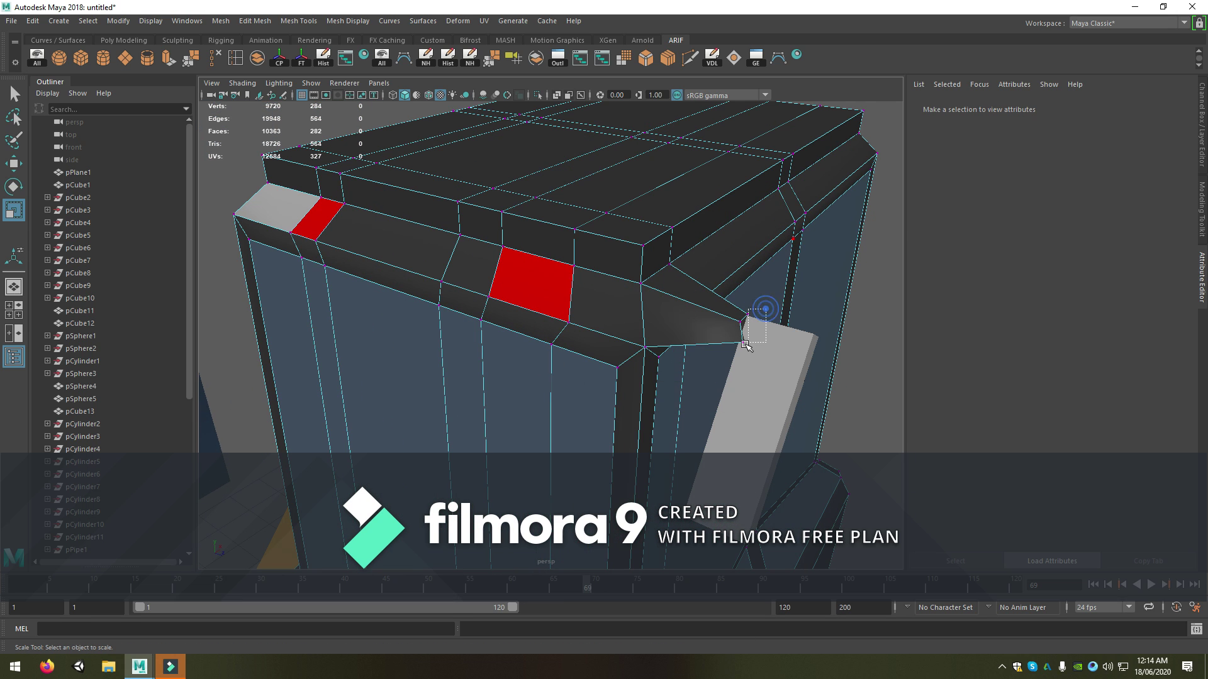
{"action": "key", "text": "w"}
{"action": "mouse_move", "coordinate": [746, 344]}
{"action": "left_mouse_down"}
{"action": "mouse_move", "coordinate": [765, 340]}
{"action": "mouse_move", "coordinate": [604, 308]}
{"action": "left_mouse_up"}
Extrude the small roof-corner face outward to start the mirror arm
{"action": "scroll", "coordinate": [711, 320], "scroll_direction": "up", "scroll_amount": 3}
{"action": "right_click", "coordinate": [595, 310]}
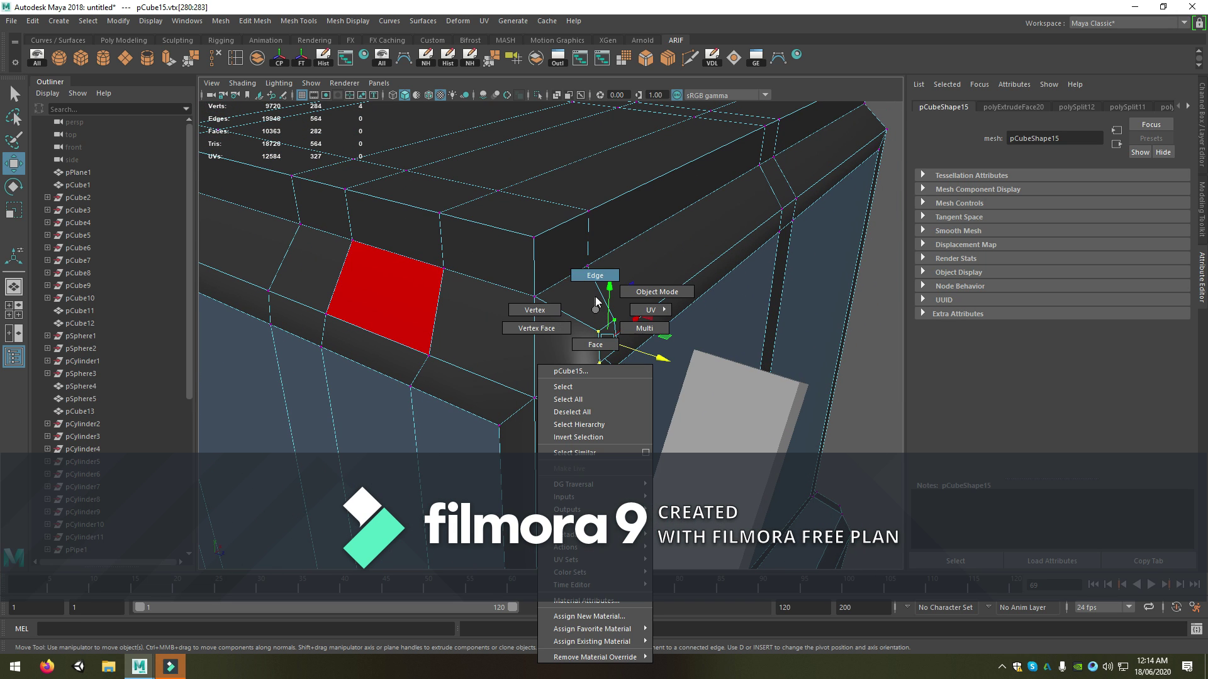
{"action": "left_click", "coordinate": [595, 344]}
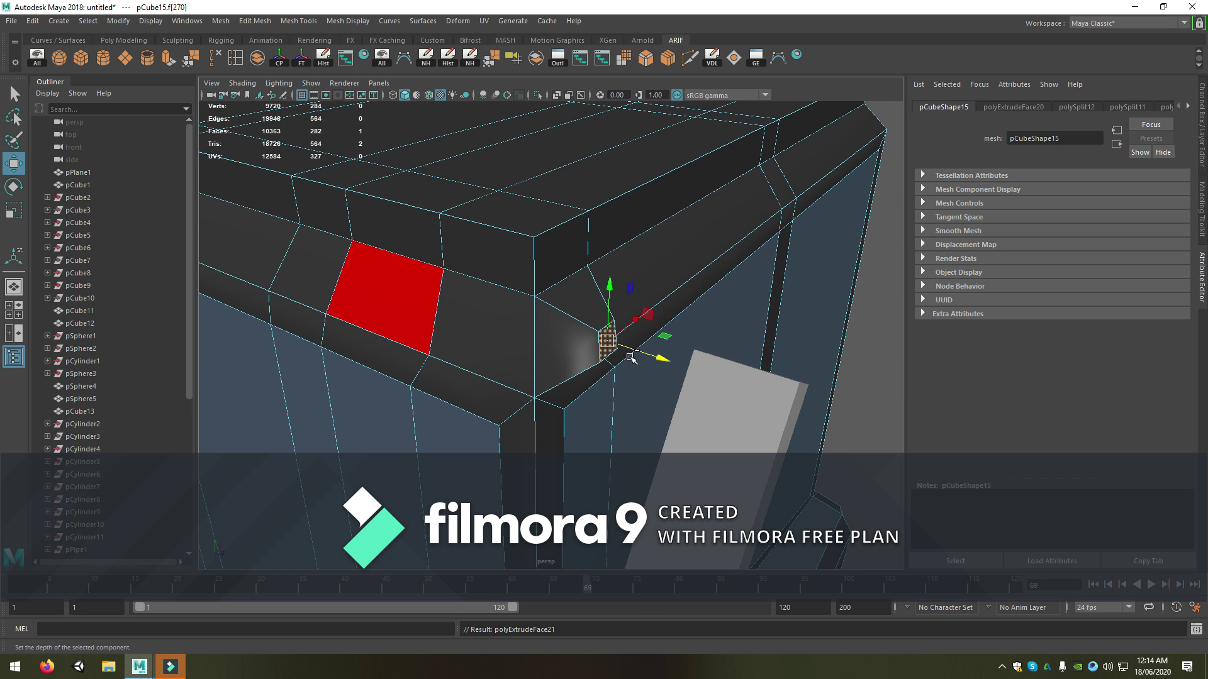
{"action": "key", "text": "ctrl+e"}
{"action": "mouse_move", "coordinate": [638, 348]}
{"action": "left_mouse_down"}
{"action": "mouse_move", "coordinate": [692, 378]}
{"action": "mouse_move", "coordinate": [547, 418]}
{"action": "mouse_move", "coordinate": [654, 439]}
{"action": "mouse_move", "coordinate": [674, 405]}
{"action": "mouse_move", "coordinate": [665, 412]}
{"action": "left_mouse_up"}
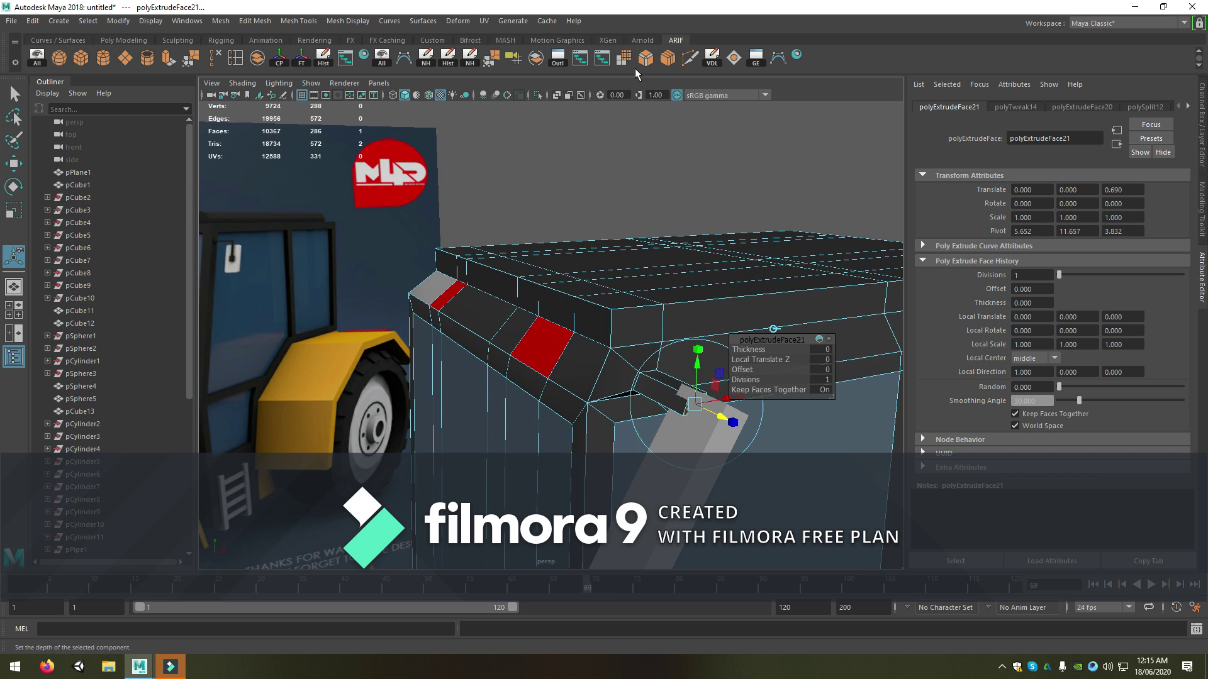
Add a Multi-Cut edge loop across the arm and extrude its end face further out
{"action": "left_click", "coordinate": [689, 57]}
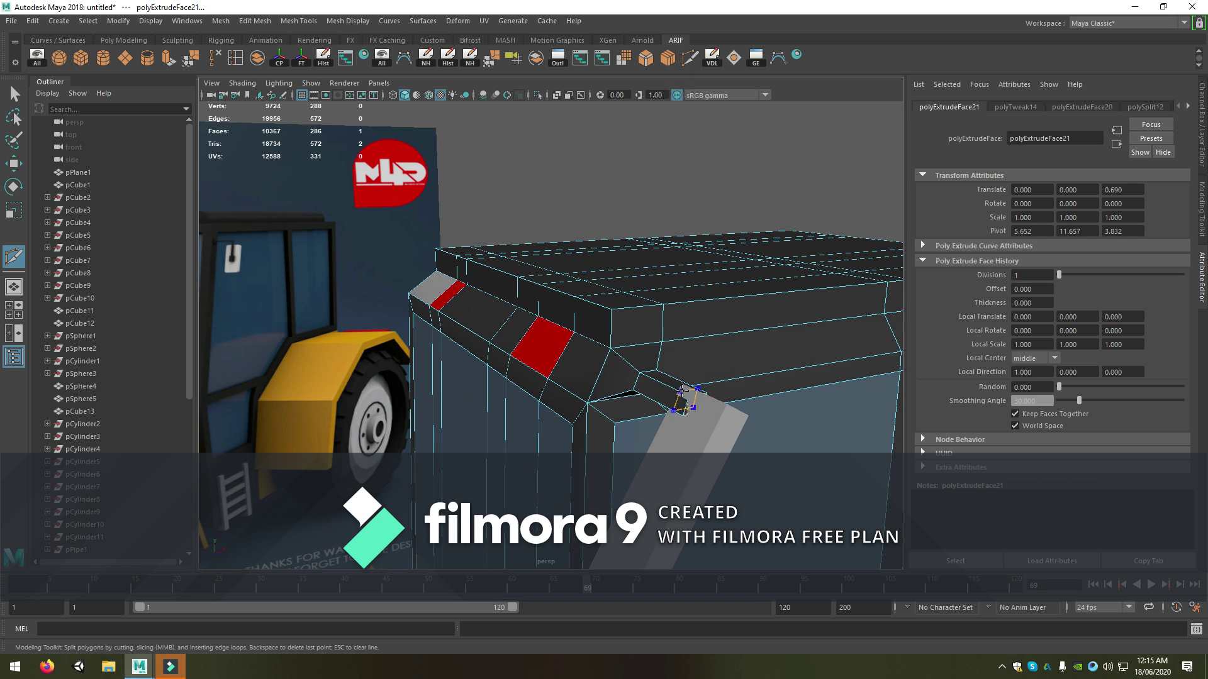
{"action": "left_click", "coordinate": [682, 393], "text": "ctrl"}
{"action": "left_click_drag", "start_coordinate": [685, 402], "coordinate": [709, 342], "text": "alt"}
{"action": "key", "text": "w"}
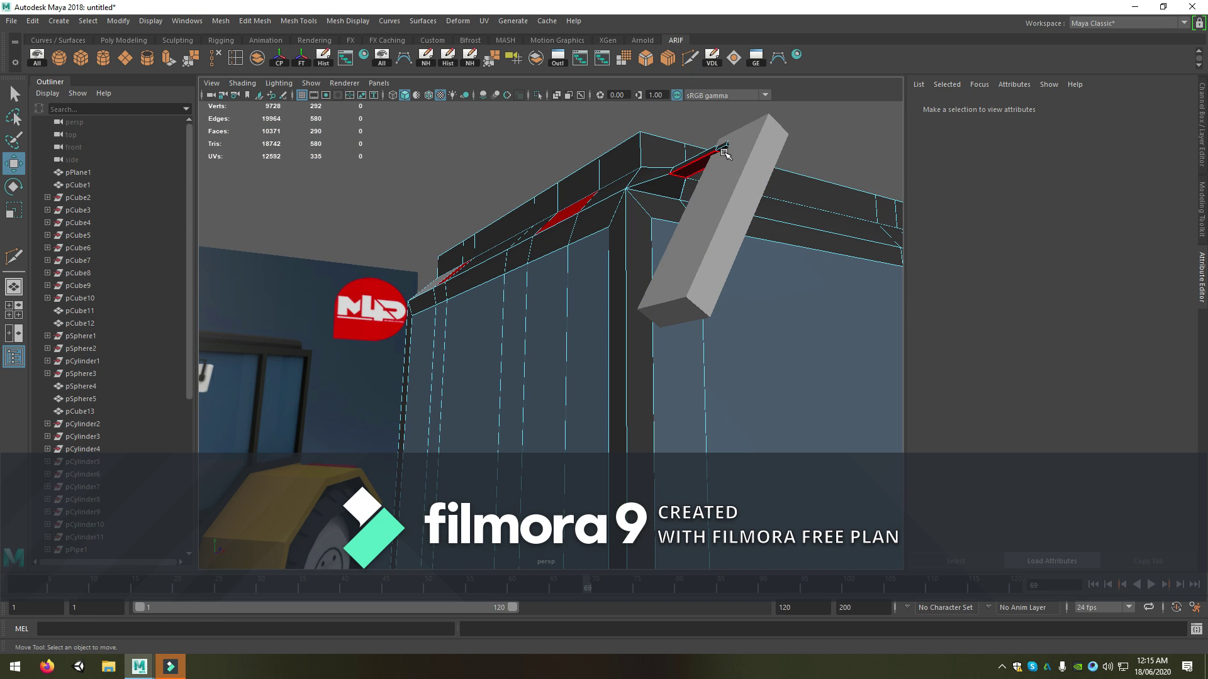
{"action": "left_click", "coordinate": [725, 151]}
{"action": "key", "text": "ctrl+e"}
{"action": "left_click_drag", "start_coordinate": [724, 183], "coordinate": [699, 343], "text": "alt"}
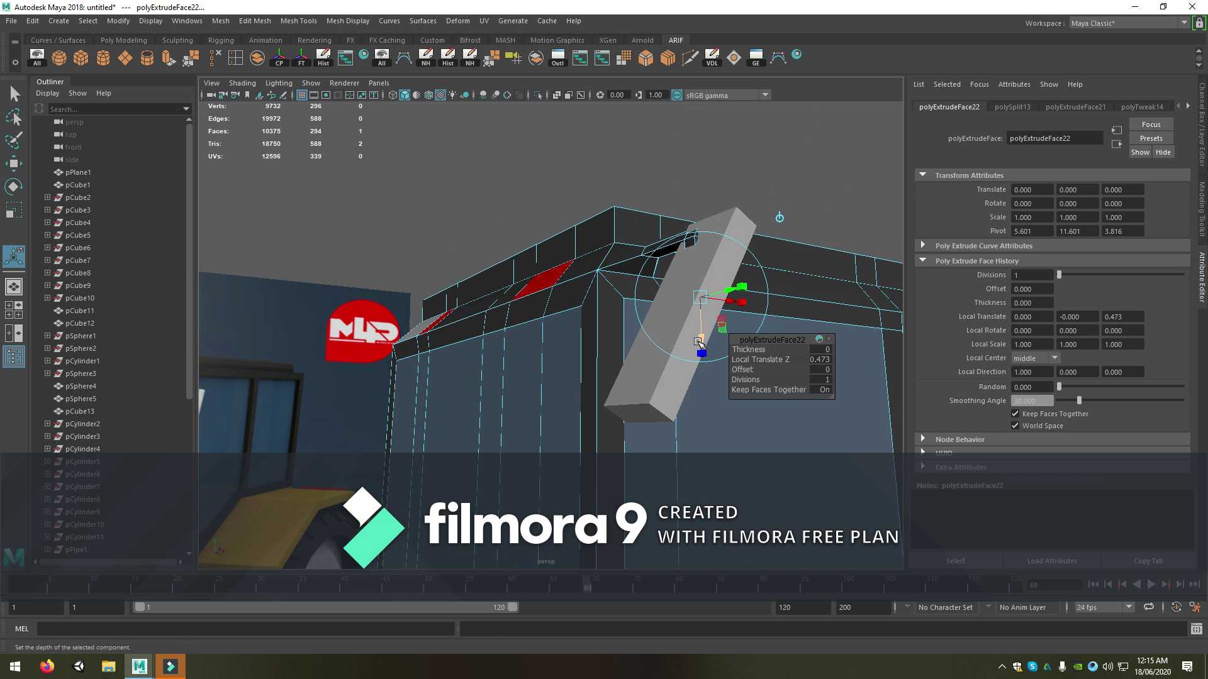
Bring the arm's end down to meet the grey mirror bar
{"action": "key", "text": "e"}
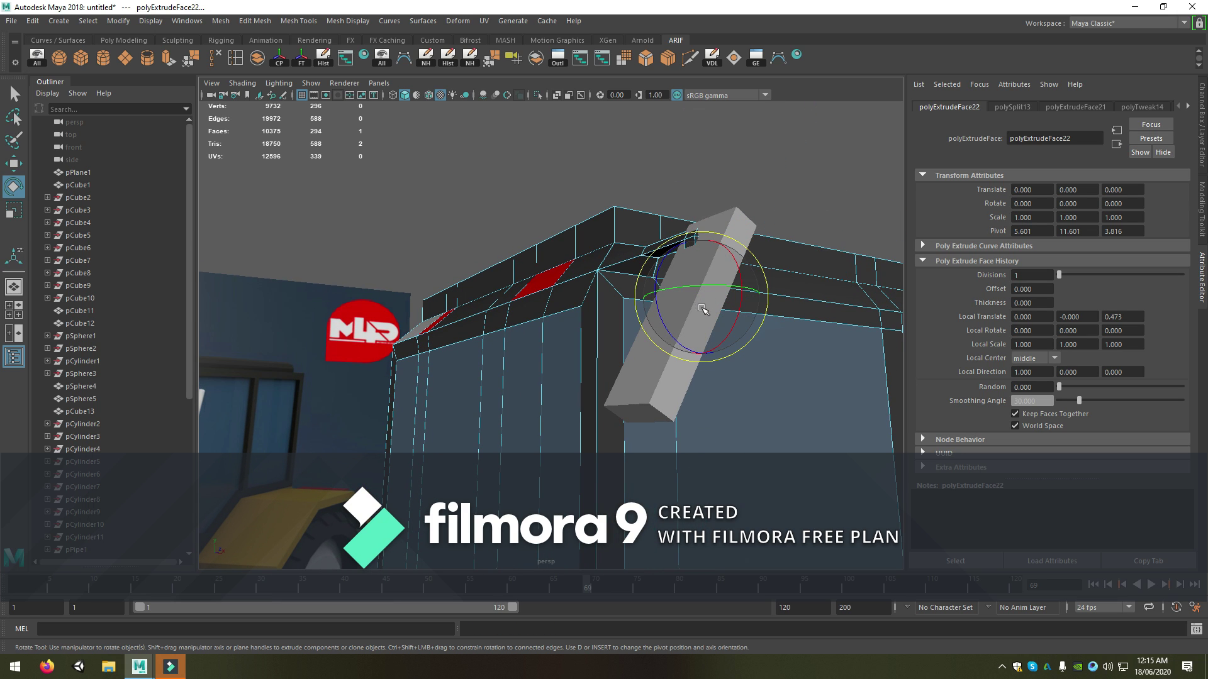
{"action": "key", "text": "w"}
{"action": "mouse_move", "coordinate": [711, 247]}
{"action": "left_mouse_down"}
{"action": "mouse_move", "coordinate": [717, 297]}
{"action": "mouse_move", "coordinate": [792, 285]}
{"action": "left_mouse_up"}
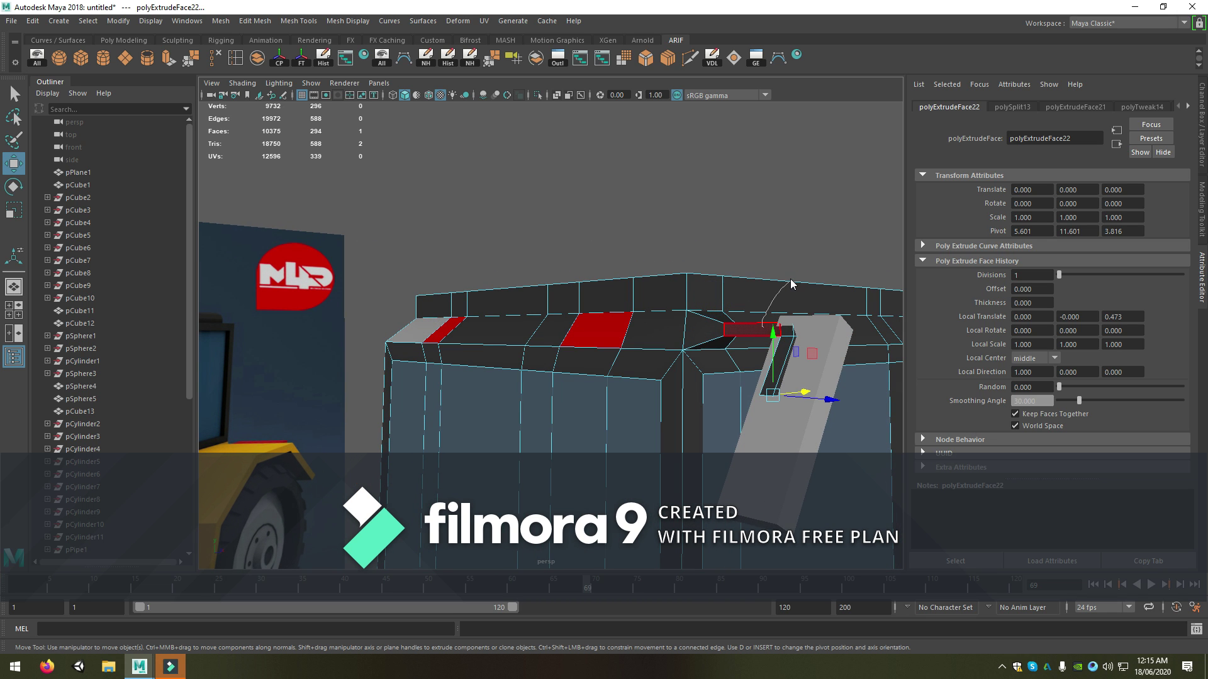
{"action": "right_click_drag", "start_coordinate": [791, 285], "coordinate": [777, 277]}
{"action": "left_click_drag", "start_coordinate": [777, 277], "coordinate": [755, 316], "text": "alt"}
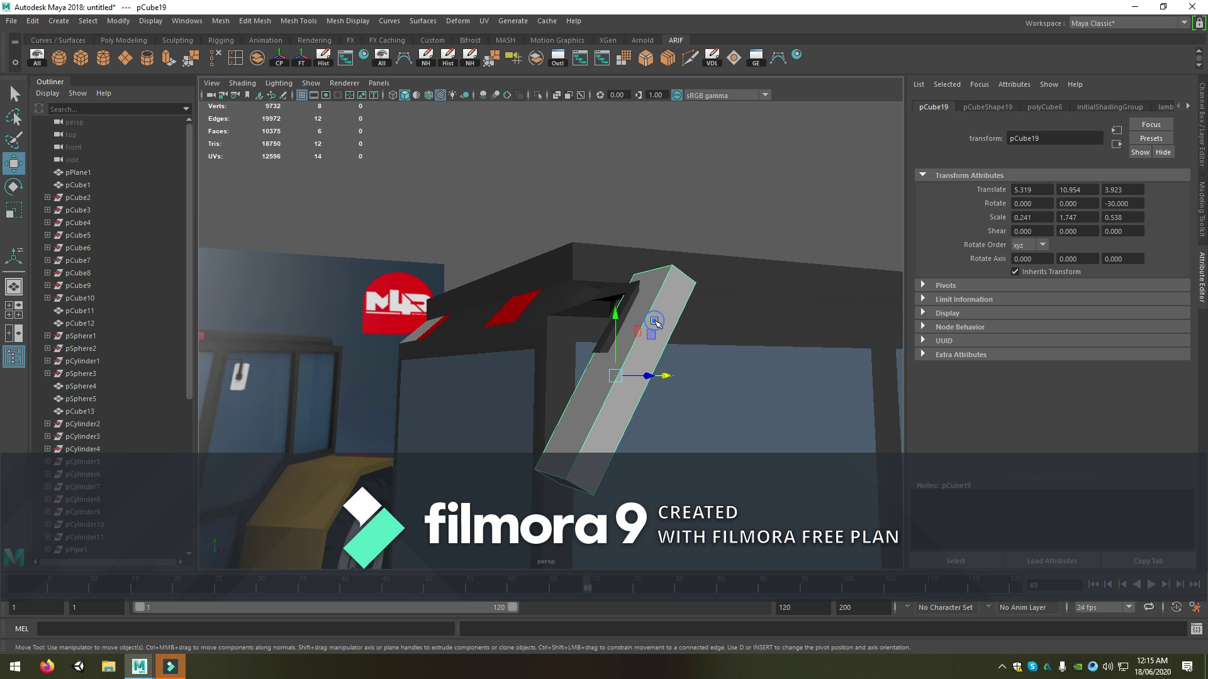
Scale pCube19 down on X and Y, then nudge it along Z to sit at the arm's end
{"action": "key", "text": "r"}
{"action": "mouse_move", "coordinate": [658, 402]}
{"action": "left_mouse_down"}
{"action": "mouse_move", "coordinate": [626, 385]}
{"action": "mouse_move", "coordinate": [644, 419]}
{"action": "mouse_move", "coordinate": [628, 421]}
{"action": "mouse_move", "coordinate": [749, 418]}
{"action": "mouse_move", "coordinate": [699, 416]}
{"action": "mouse_move", "coordinate": [705, 405]}
{"action": "left_mouse_up"}
{"action": "left_click_drag", "start_coordinate": [723, 352], "coordinate": [719, 379]}
{"action": "key", "text": "w"}
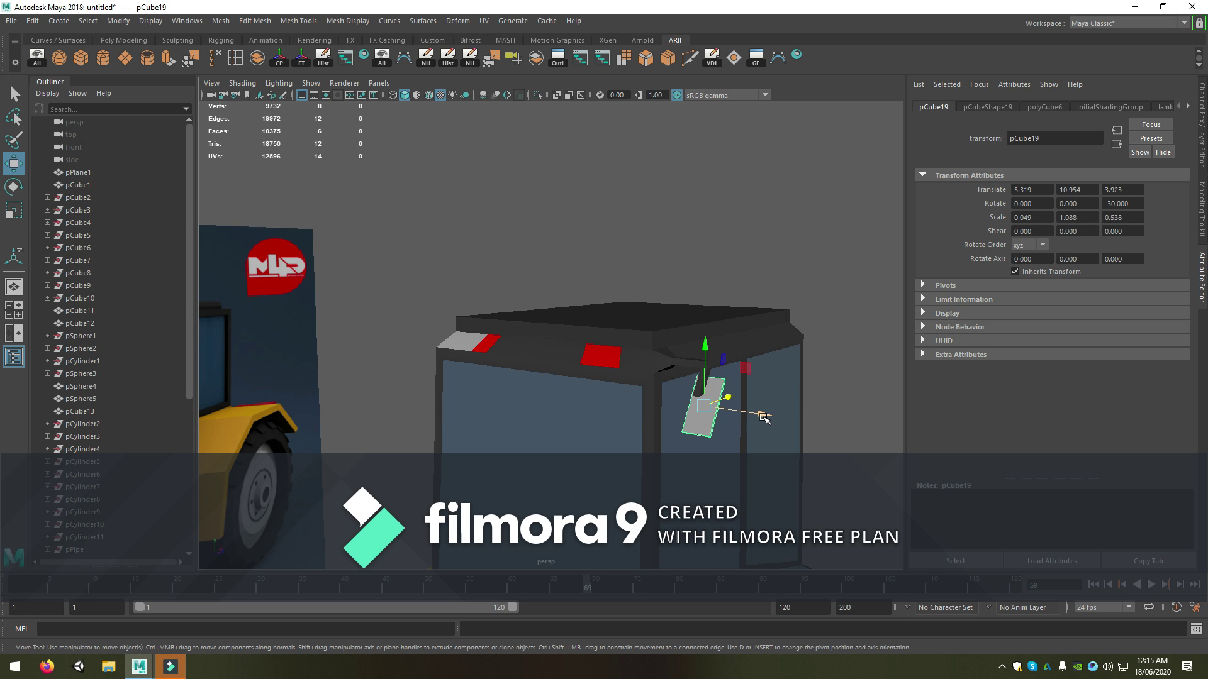
{"action": "left_click_drag", "start_coordinate": [769, 412], "coordinate": [755, 414]}
{"action": "scroll", "coordinate": [690, 404], "scroll_direction": "down", "scroll_amount": 5}
{"action": "right_click_drag", "start_coordinate": [662, 376], "coordinate": [758, 276]}
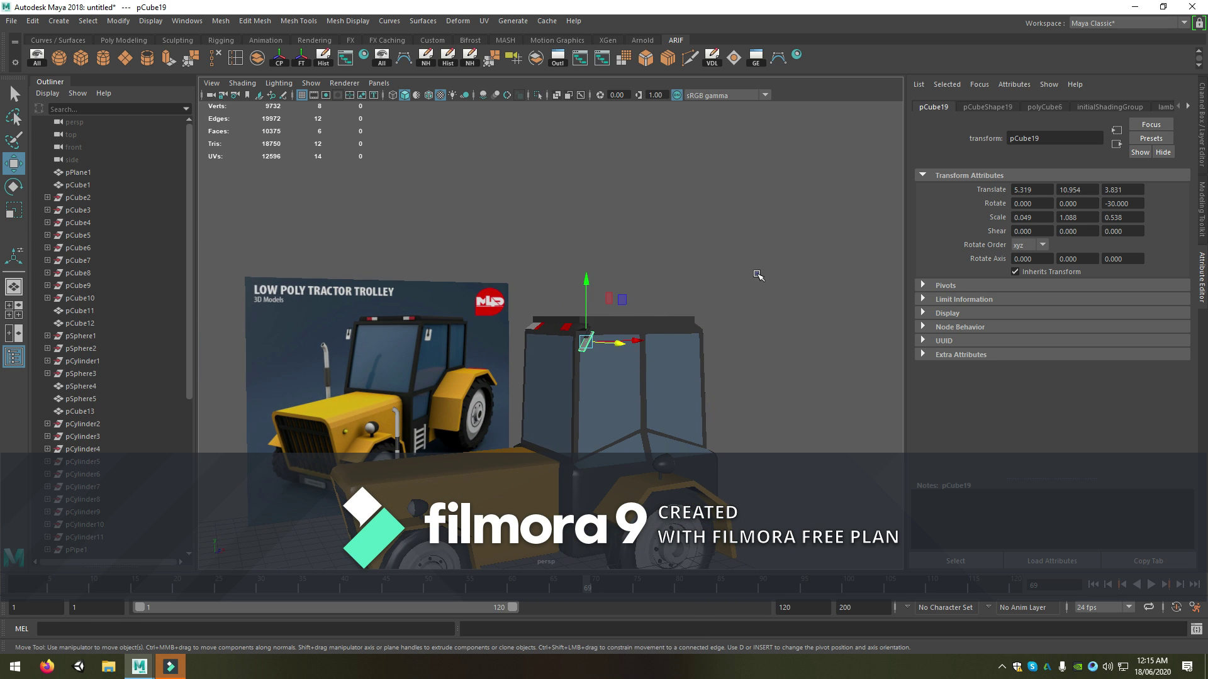
{"action": "left_click", "coordinate": [758, 275]}
{"action": "scroll", "coordinate": [692, 352], "scroll_direction": "down", "scroll_amount": 3}
{"action": "mouse_move", "coordinate": [669, 377]}
{"action": "left_mouse_down", "text": "alt"}
{"action": "mouse_move", "coordinate": [520, 462]}
{"action": "mouse_move", "coordinate": [557, 462]}
{"action": "left_mouse_up", "text": "alt"}
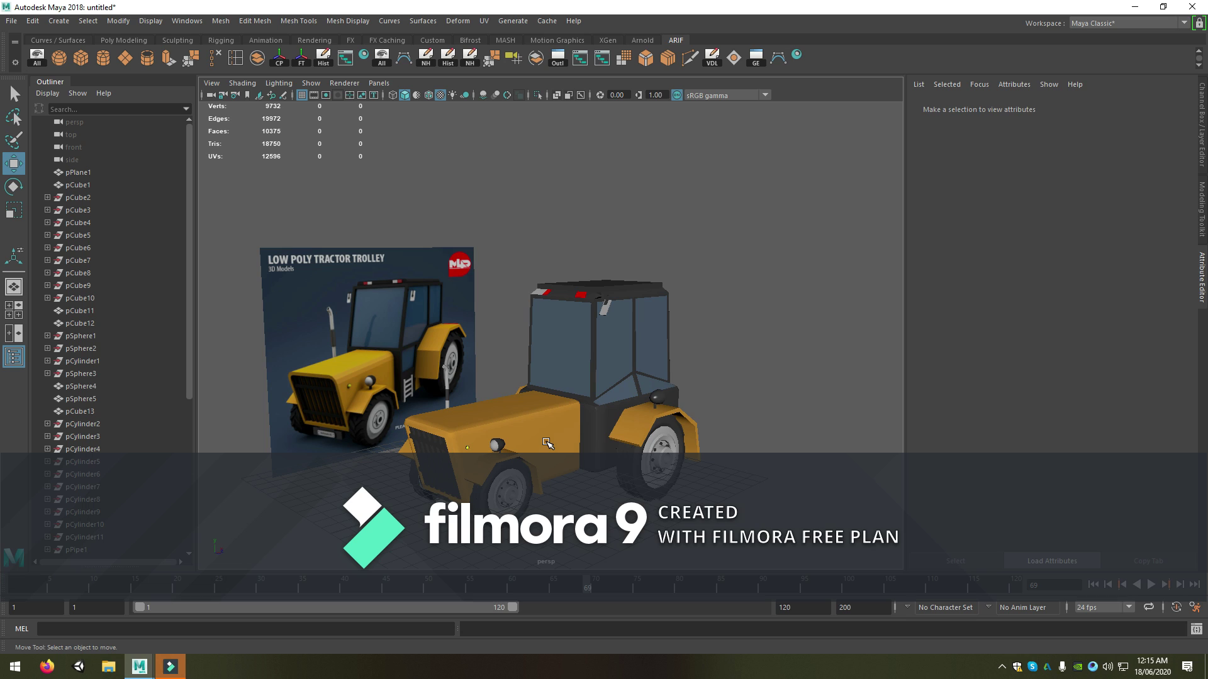
Select the reference image plane pPlane1 behind the tractor
{"action": "left_click", "coordinate": [412, 357]}
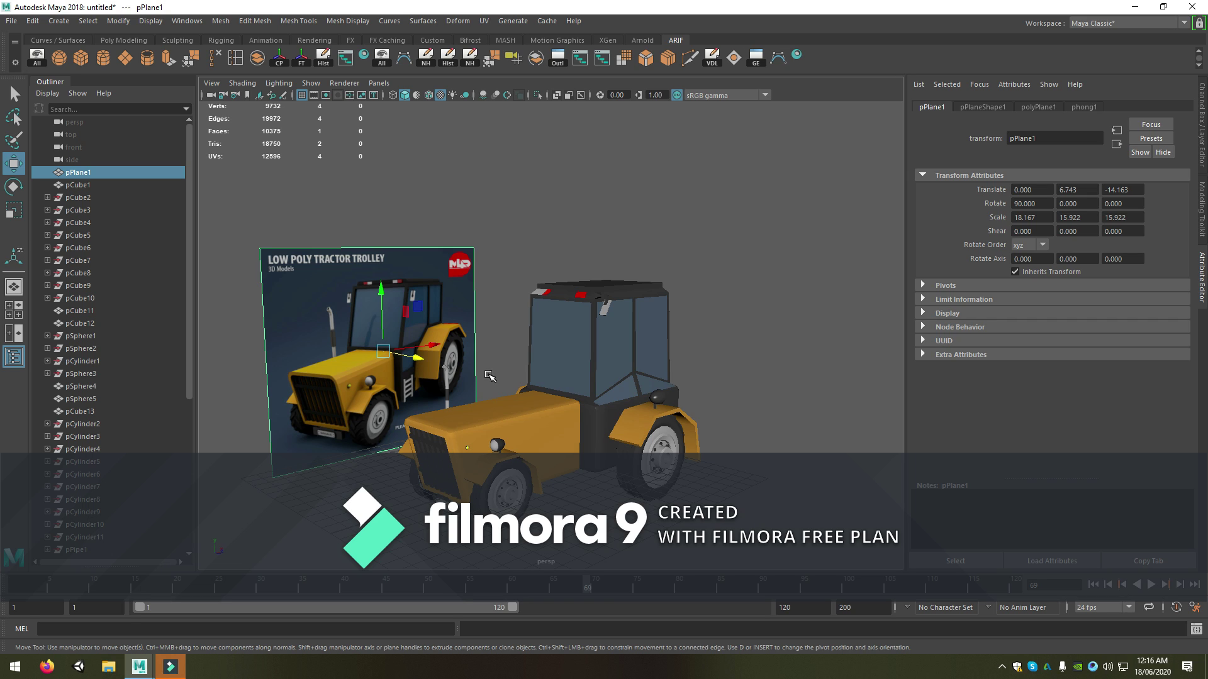
Delete pPlane1 and orbit around the finished tractor to inspect it
{"action": "key", "text": "Delete"}
{"action": "scroll", "coordinate": [566, 387], "scroll_direction": "up", "scroll_amount": 1}
{"action": "scroll", "coordinate": [521, 303], "scroll_direction": "up", "scroll_amount": 2}
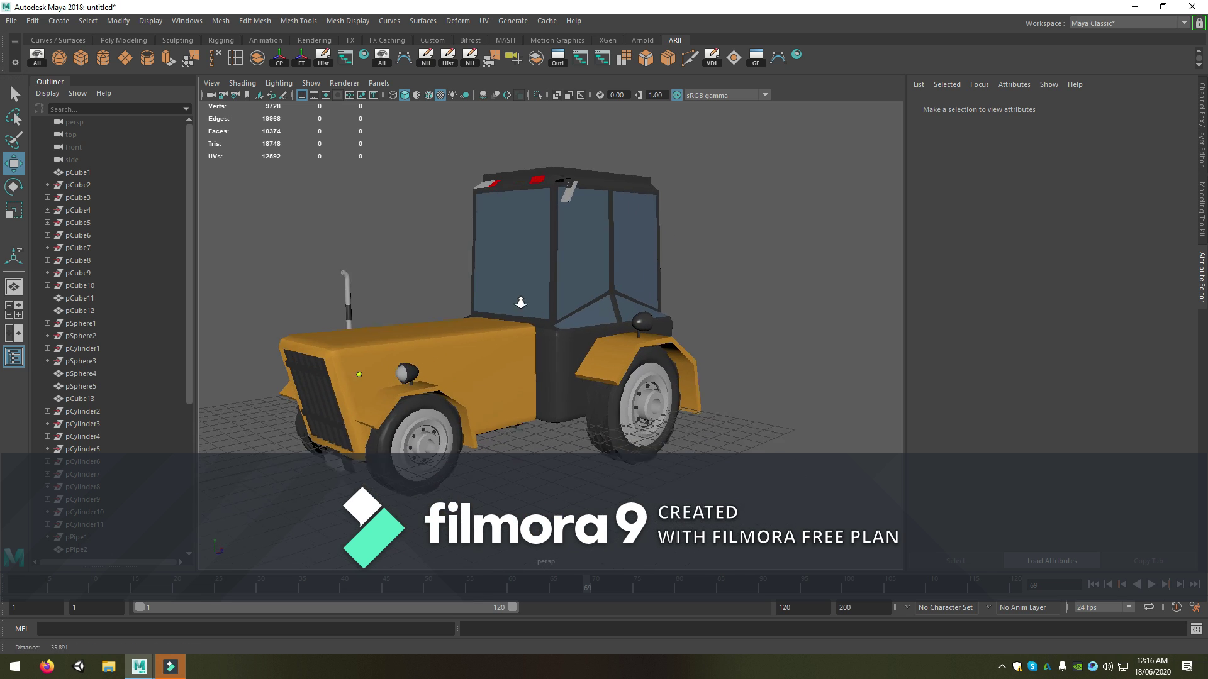
{"action": "mouse_move", "coordinate": [521, 303]}
{"action": "left_mouse_down", "text": "alt"}
{"action": "mouse_move", "coordinate": [690, 316]}
{"action": "mouse_move", "coordinate": [541, 304]}
{"action": "mouse_move", "coordinate": [617, 340]}
{"action": "mouse_move", "coordinate": [608, 347]}
{"action": "left_mouse_up", "text": "alt"}
{"action": "scroll", "coordinate": [541, 303], "scroll_direction": "down", "scroll_amount": 3}
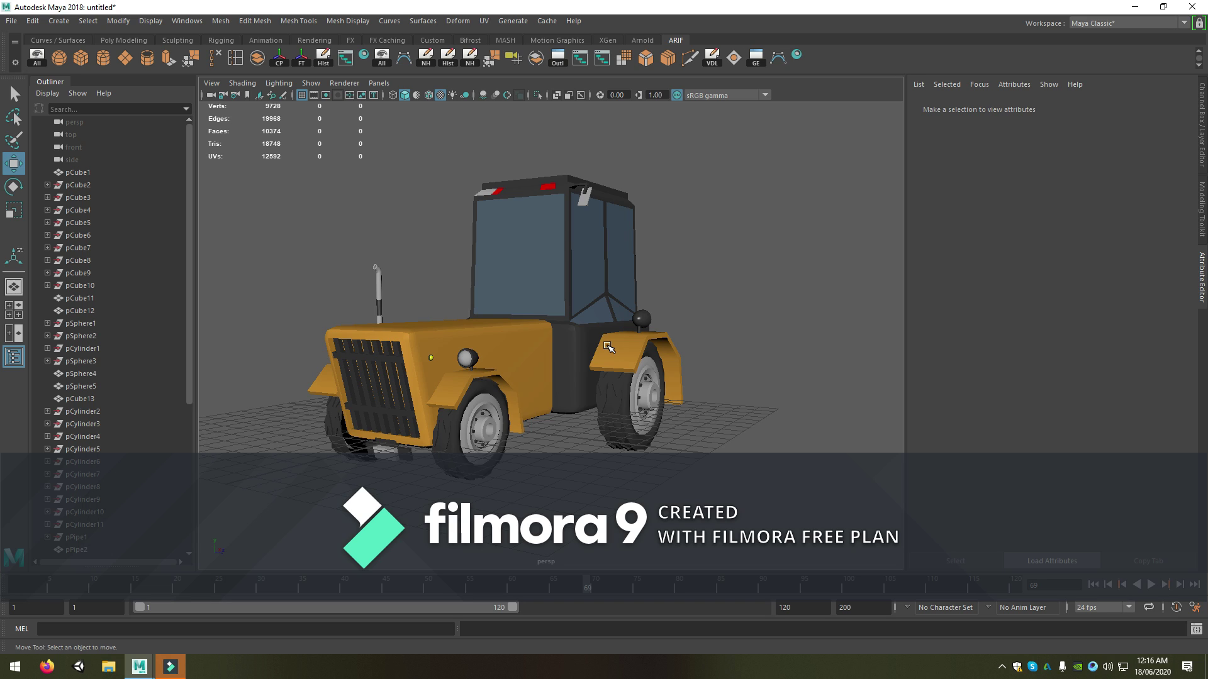
{"action": "left_click_drag", "start_coordinate": [609, 348], "coordinate": [321, 408], "text": "alt"}
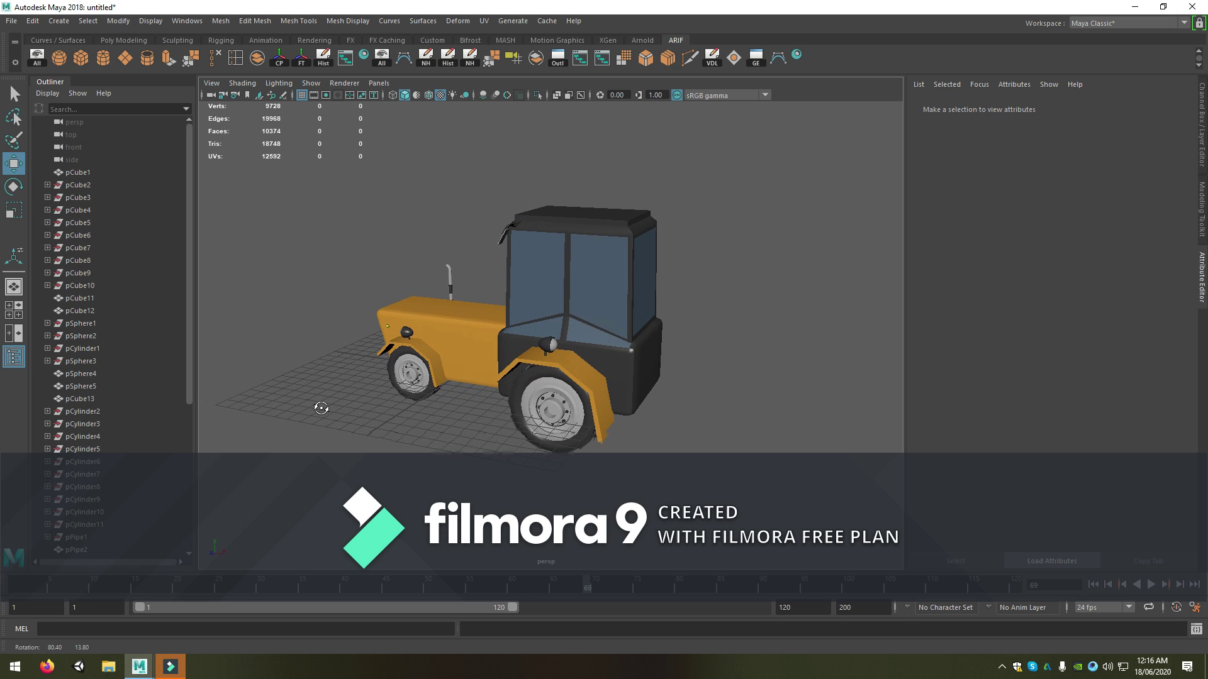